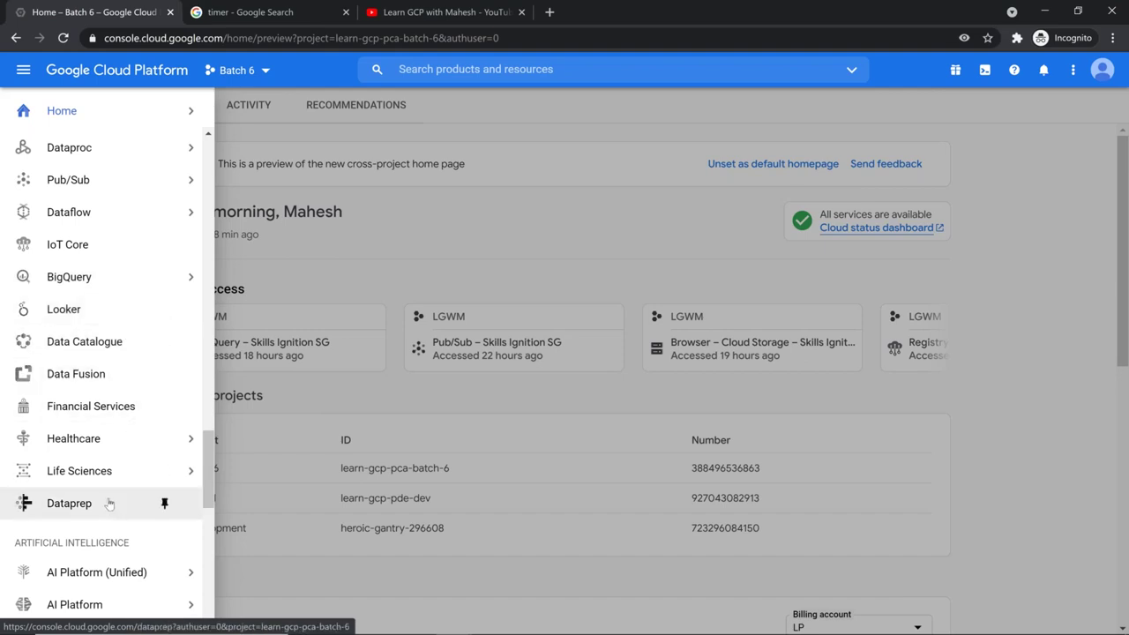
- Open Data Catalogue for the Batch 6 project and enable the Google Cloud Data Catalog API
mouse_move(109, 475)
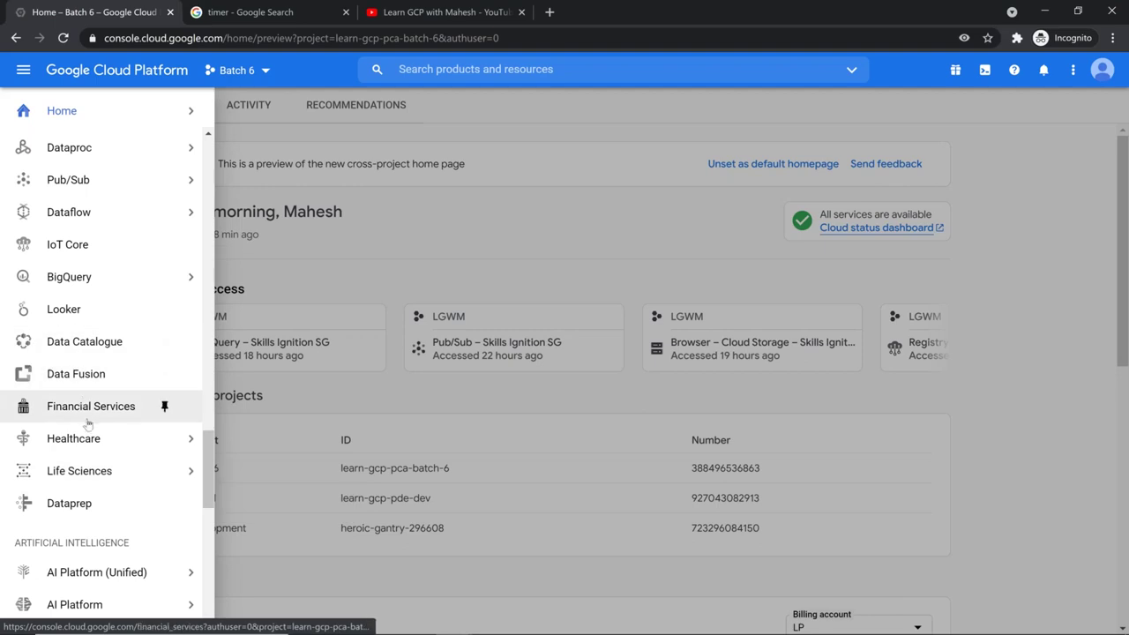
click(103, 345)
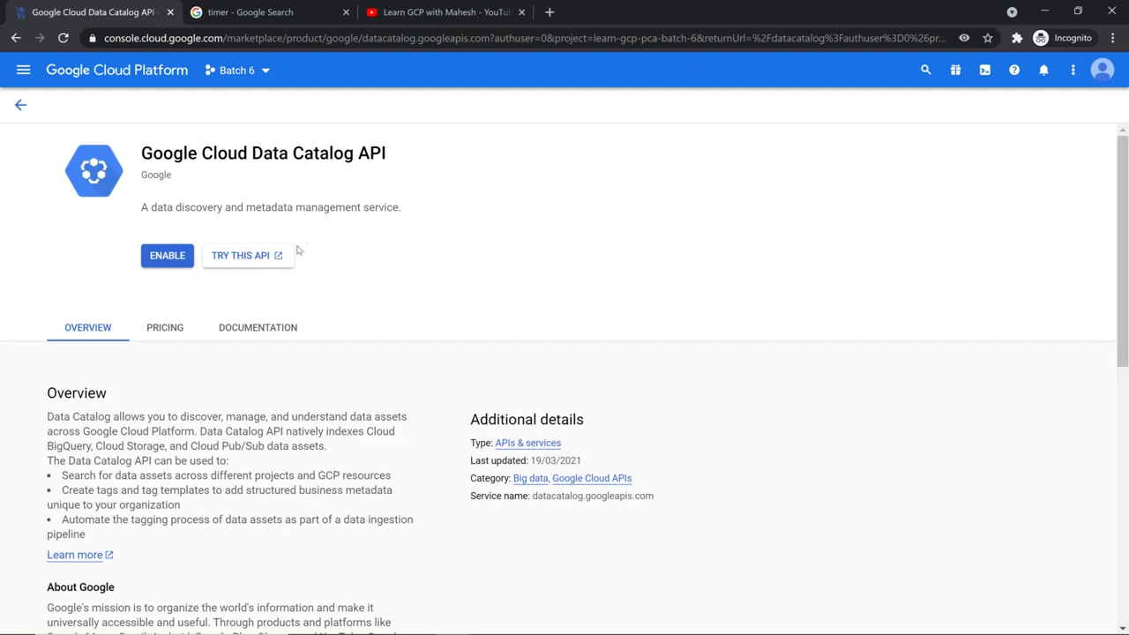
click(164, 258)
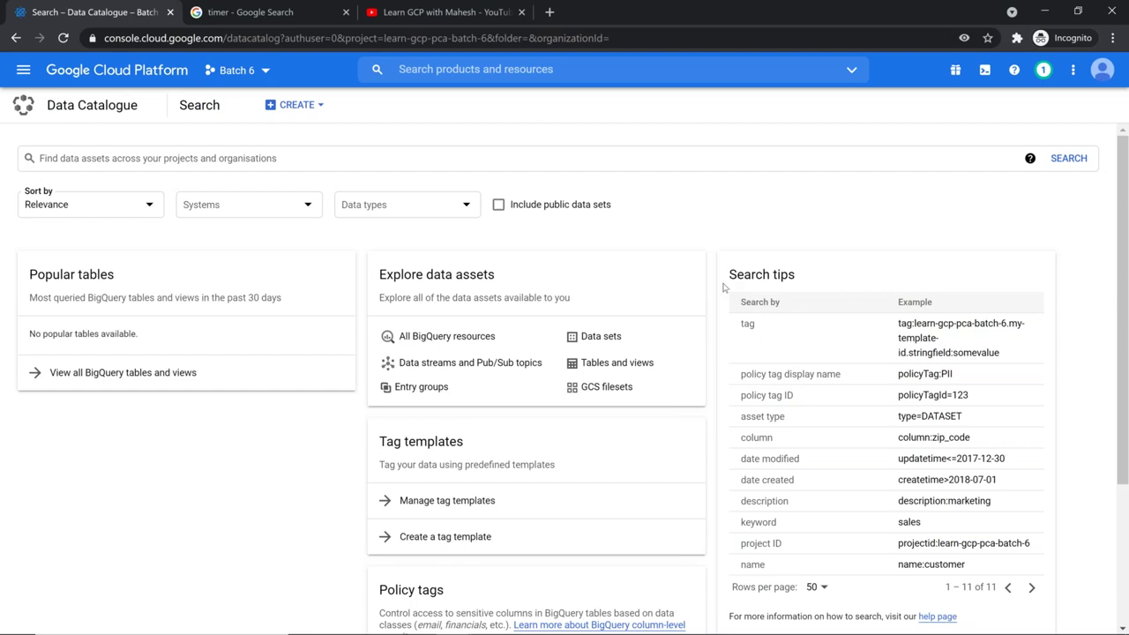
- Search the catalogue with the example query projectid:learn-gcp-pca-batch-6, clear the query and return to the Data Catalogue dashboard
click(251, 162)
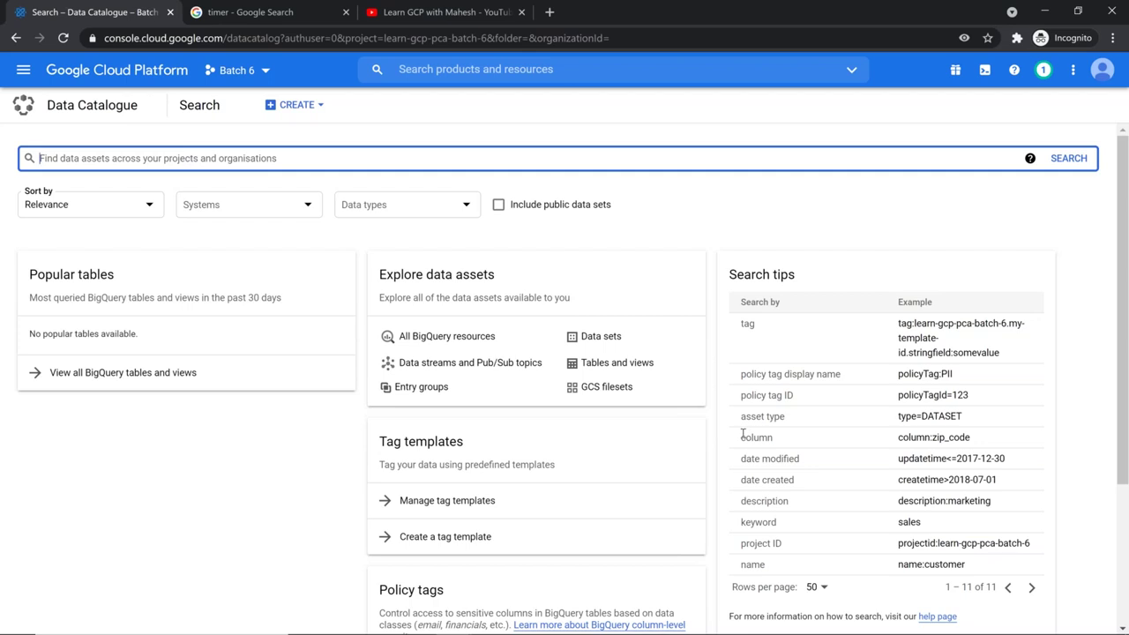
click(933, 544)
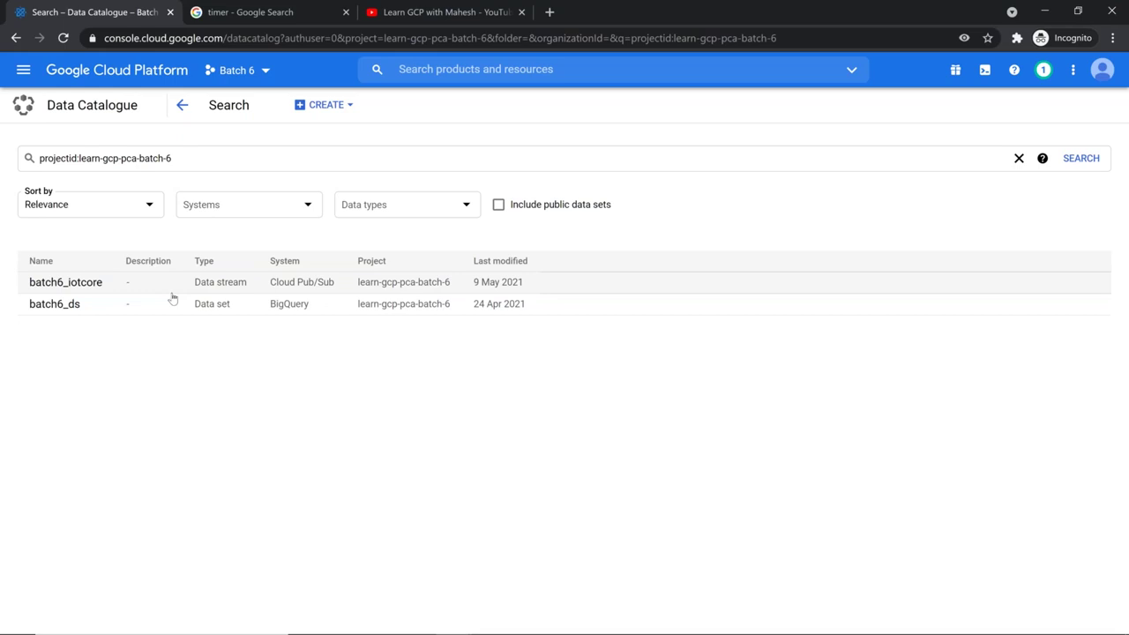
click(178, 160)
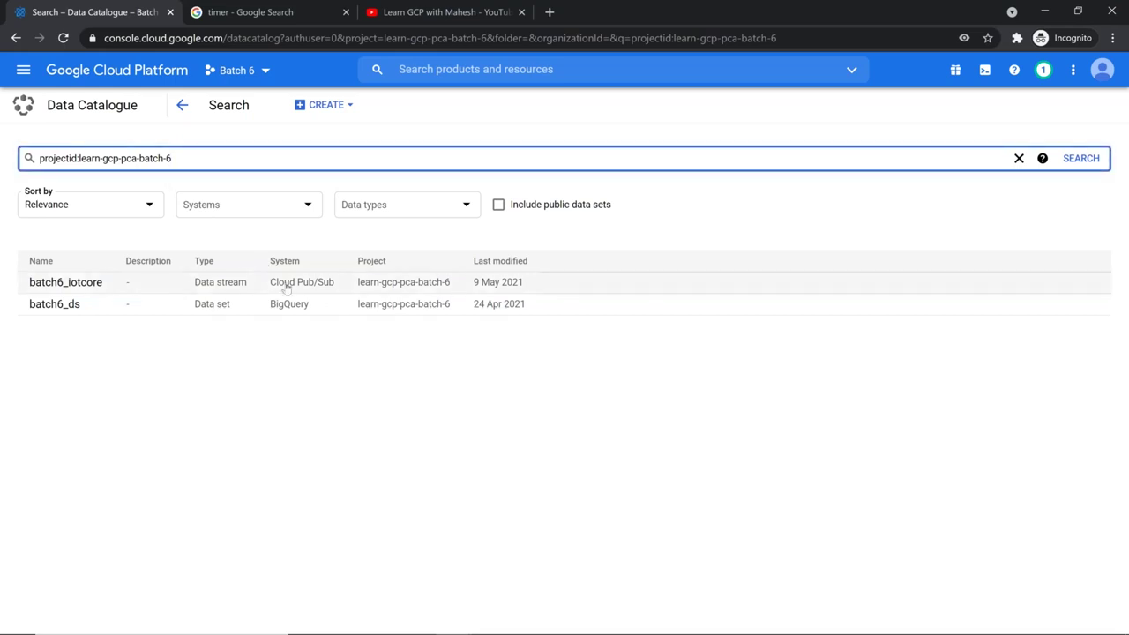
key(ctrl+a)
key(BackSpace)
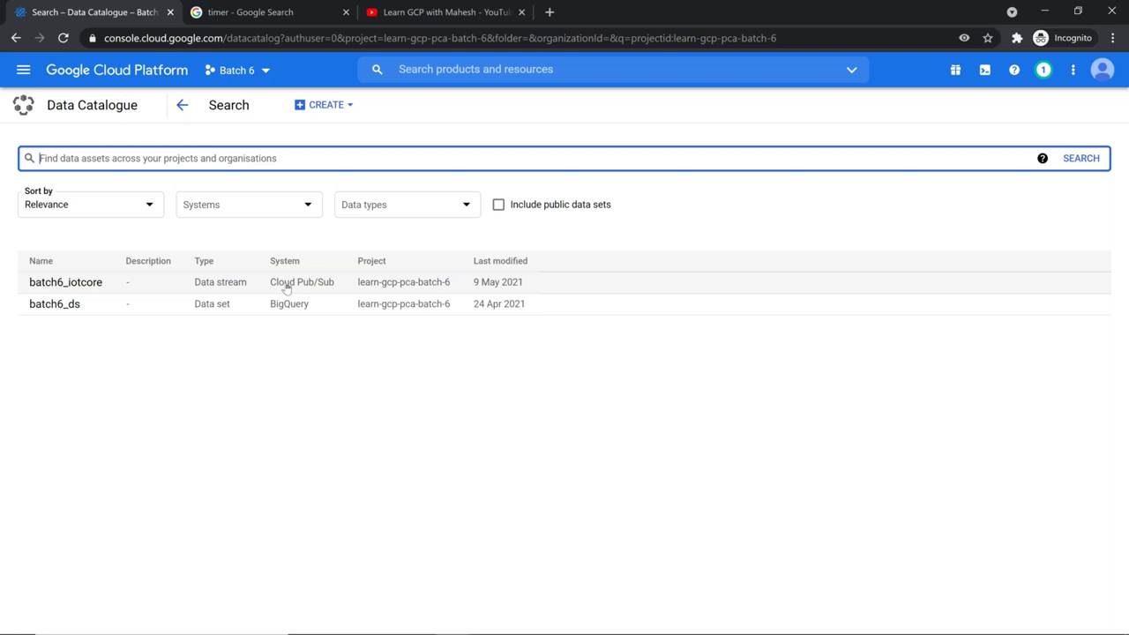
click(181, 105)
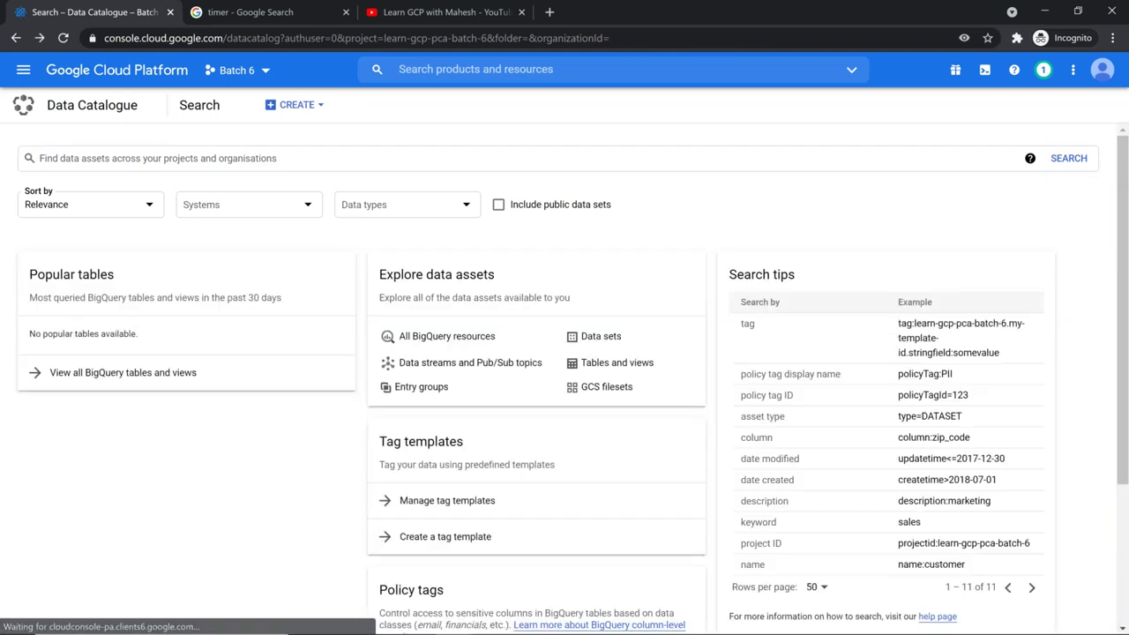
- List all BigQuery resources from the catalogue's data assets and return to the dashboard
scroll(748, 365, down, 2)
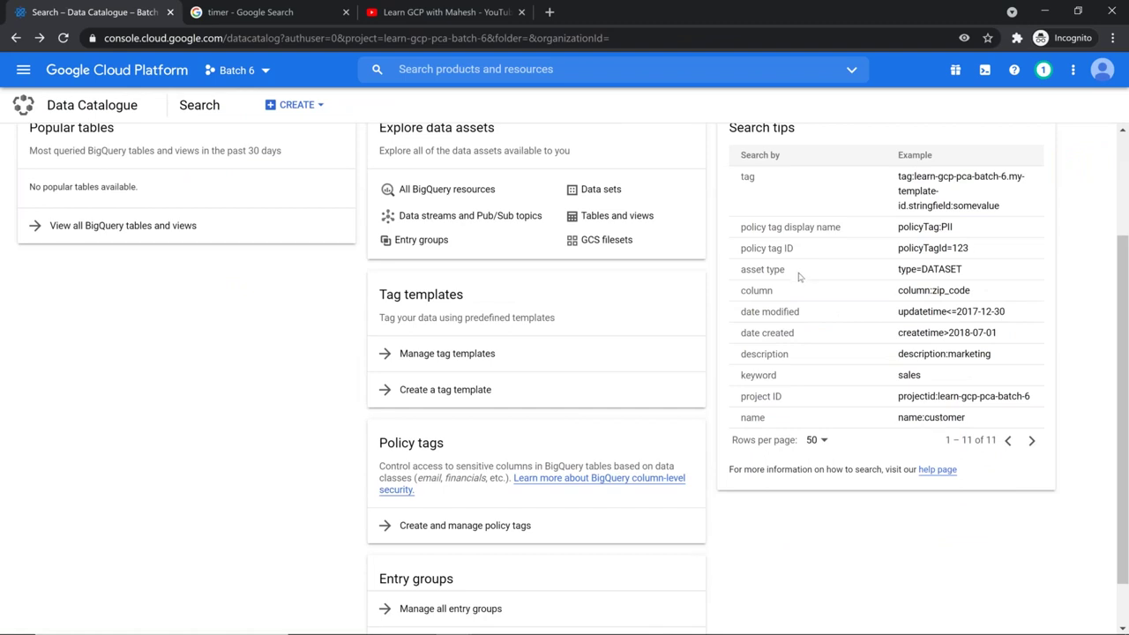
scroll(798, 277, down, 1)
scroll(794, 283, up, 3)
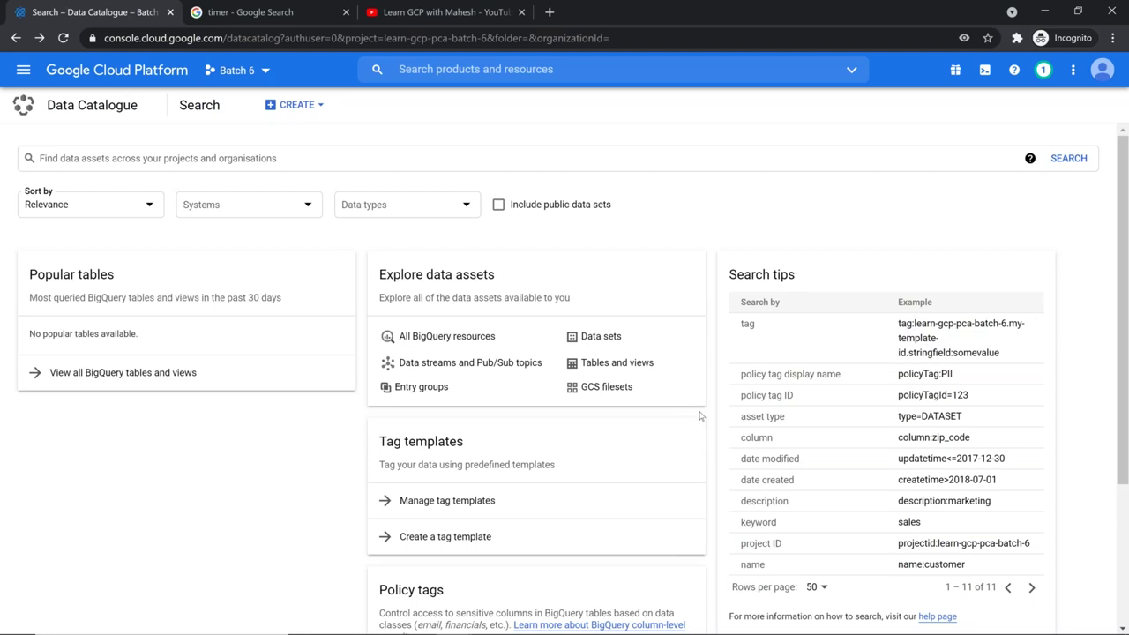
click(436, 345)
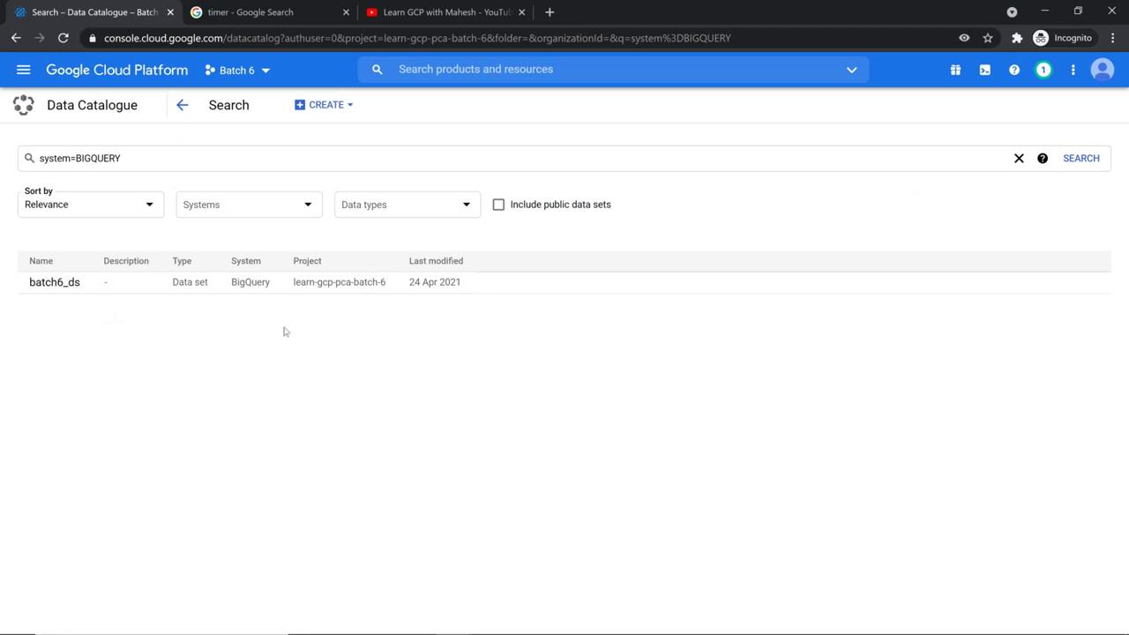
click(182, 106)
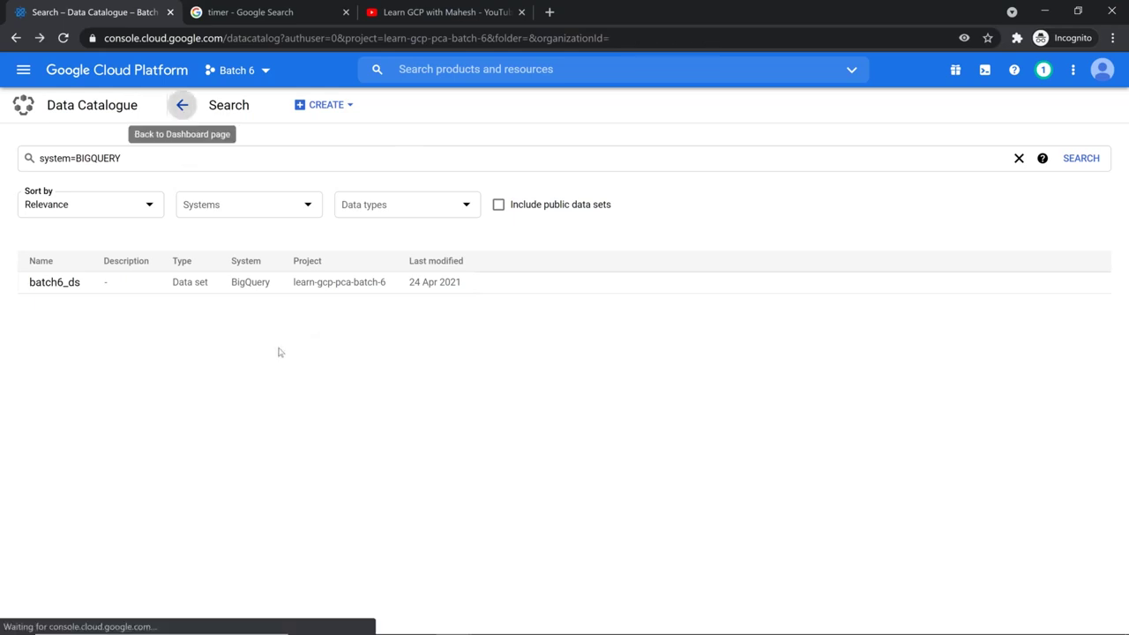
scroll(422, 376, down, 2)
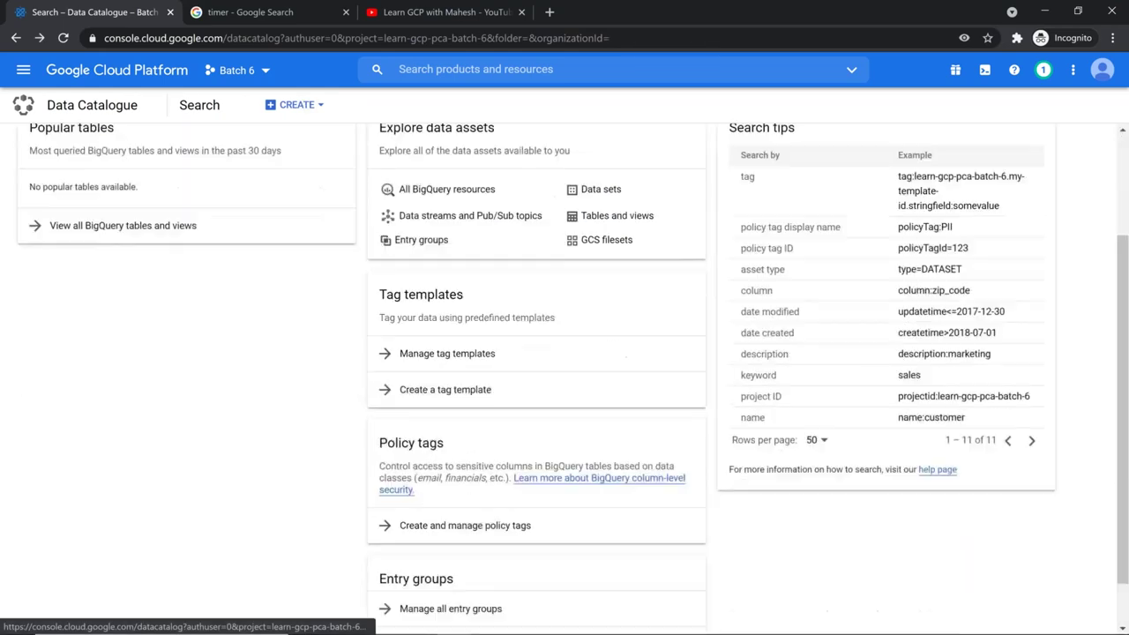
click(296, 104)
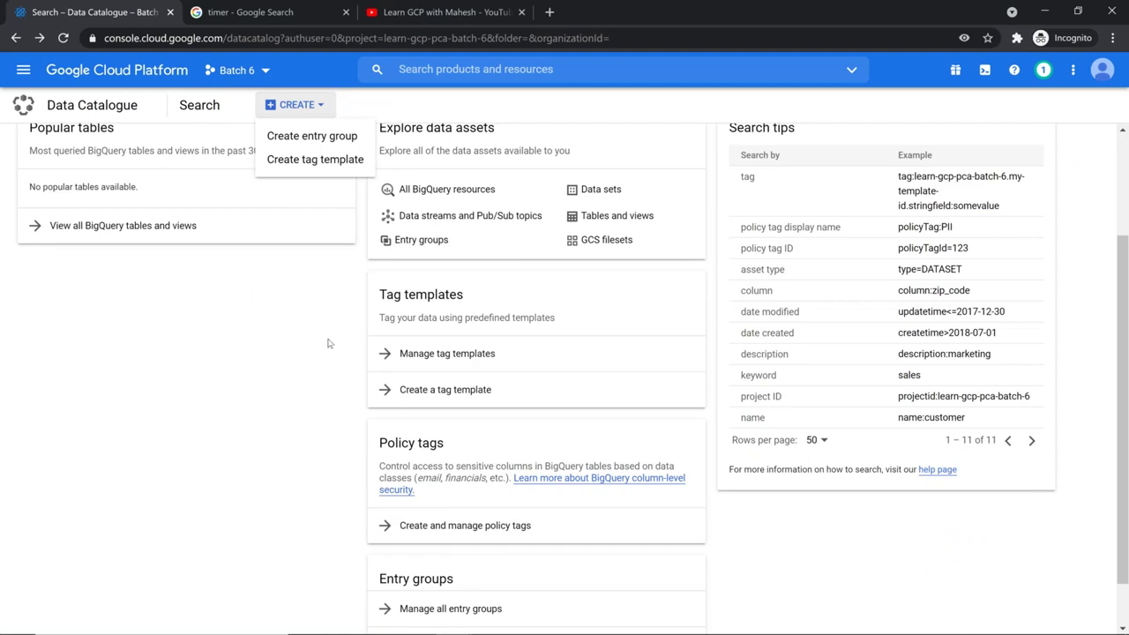
click(286, 416)
scroll(286, 416, up, 2)
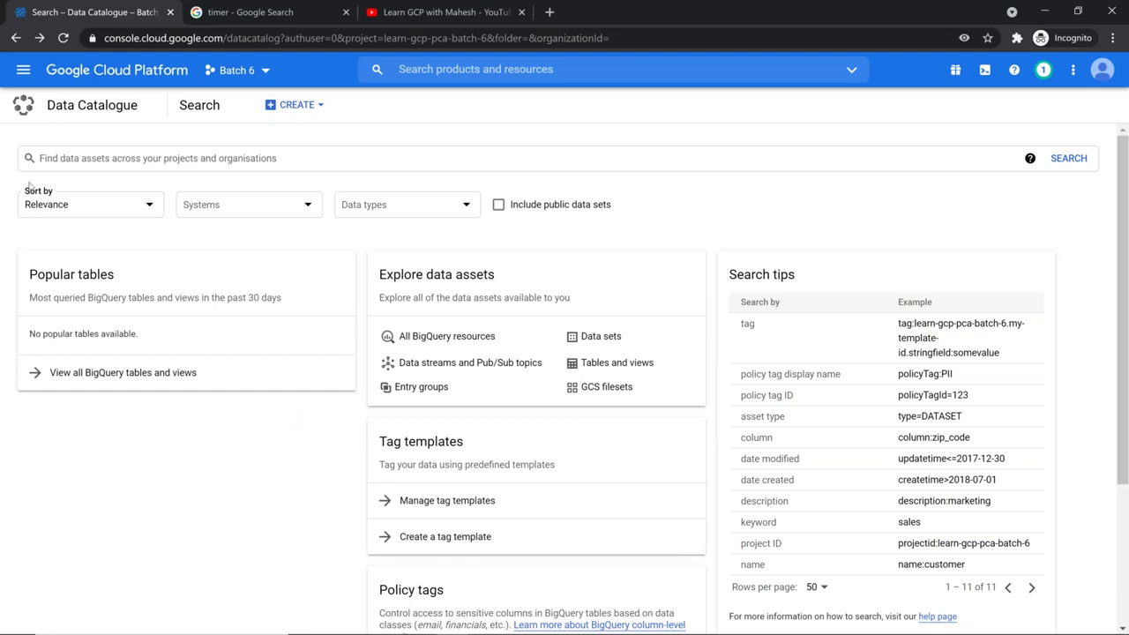
- Review the Big Data services in the console navigation, including Healthcare and Life Sciences, and switch to the Data Catalog presentation slide
click(24, 72)
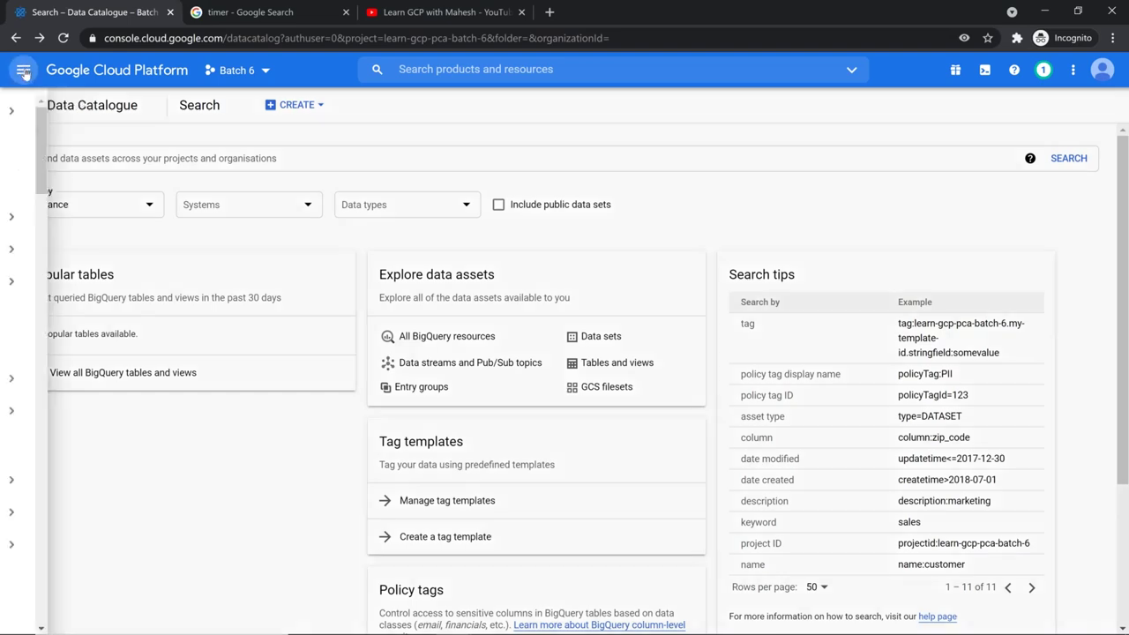
scroll(105, 220, down, 10)
scroll(112, 304, down, 6)
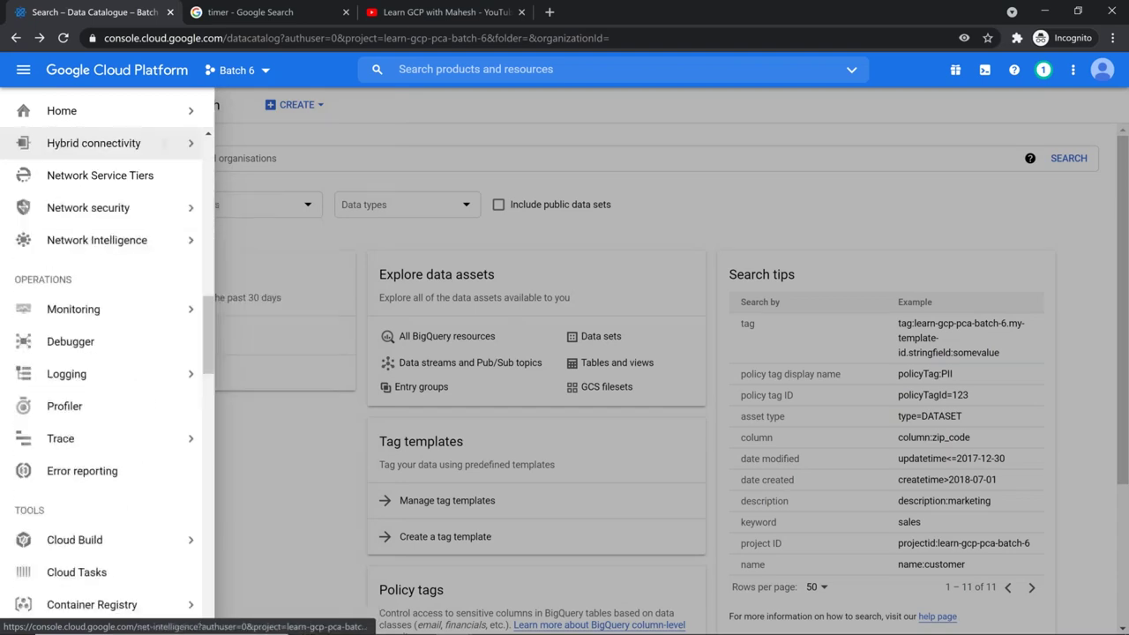
scroll(112, 304, down, 7)
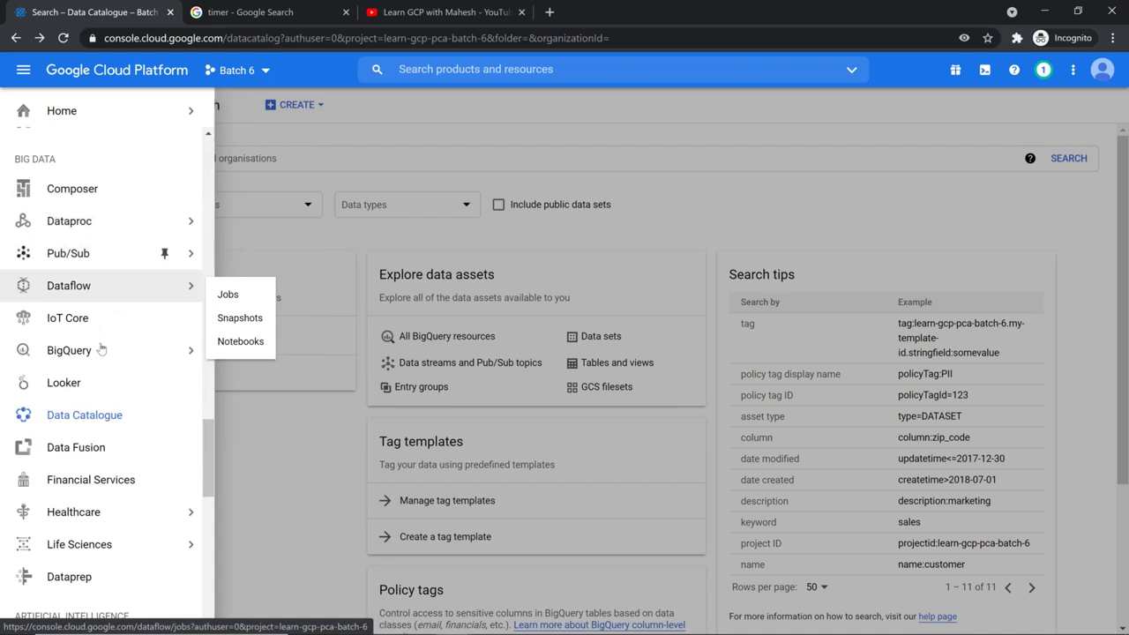
scroll(106, 353, down, 1)
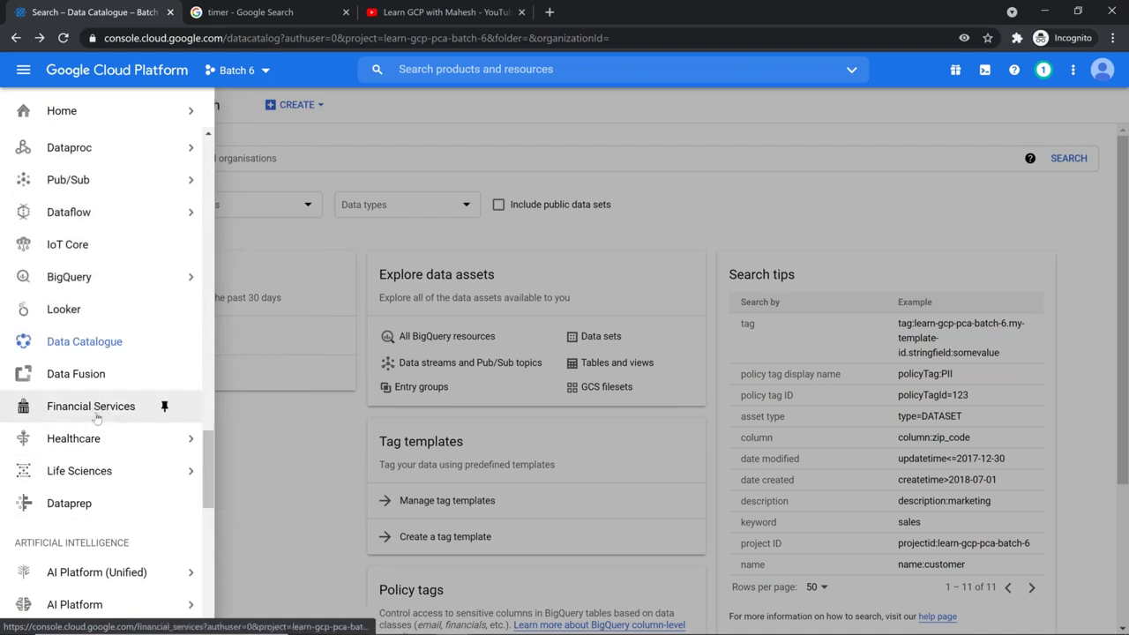
mouse_move(95, 448)
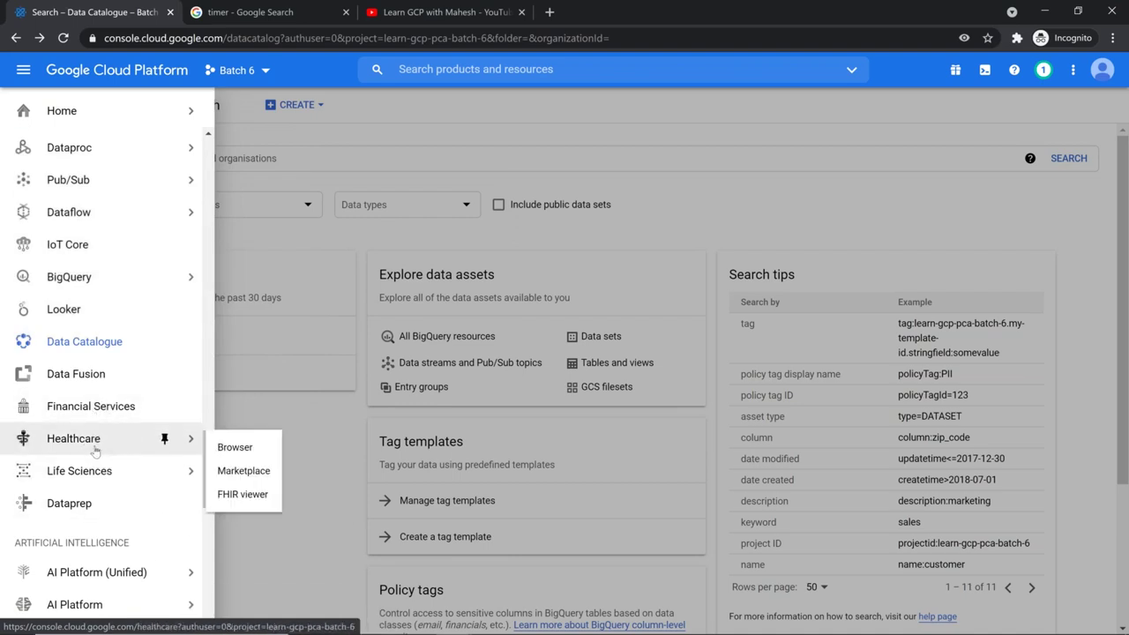
mouse_move(95, 475)
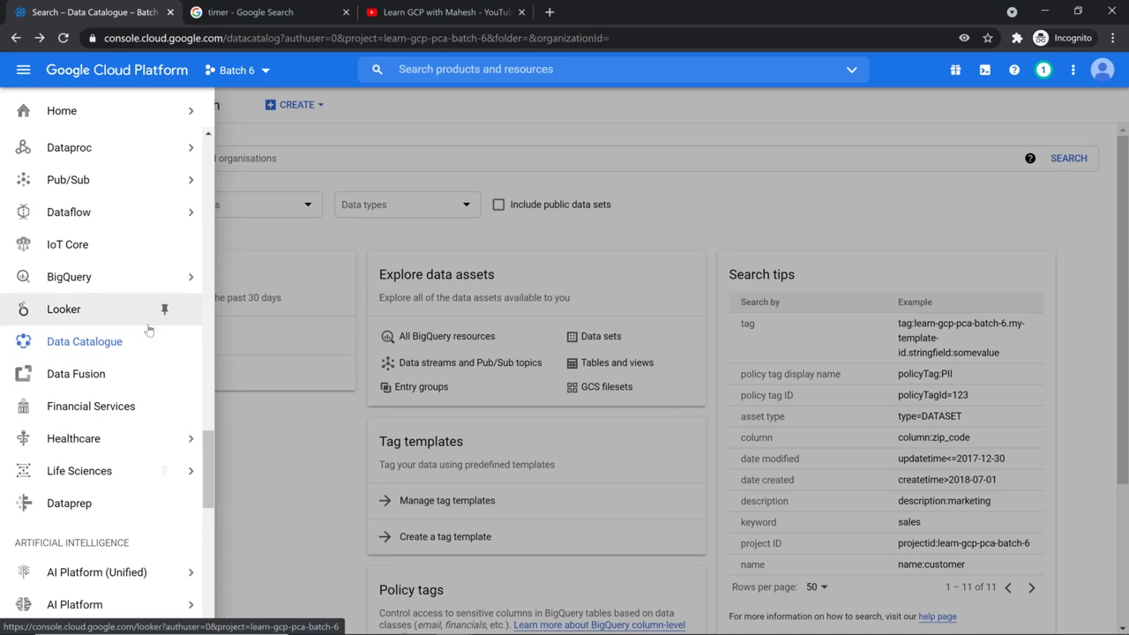
scroll(145, 335, up, 3)
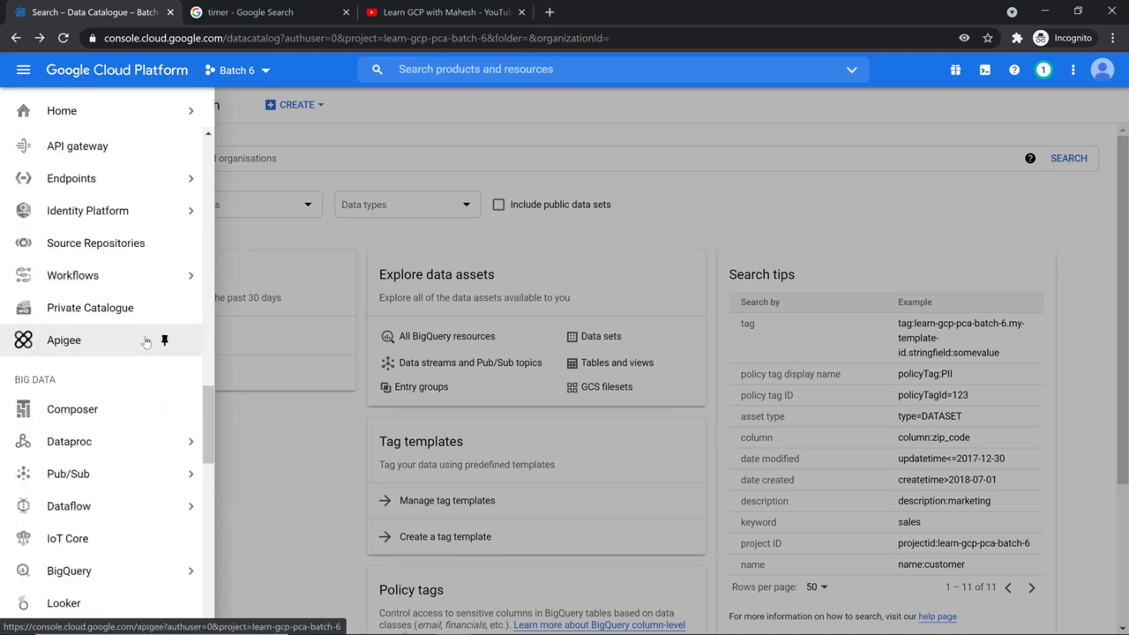
key(alt+Tab)
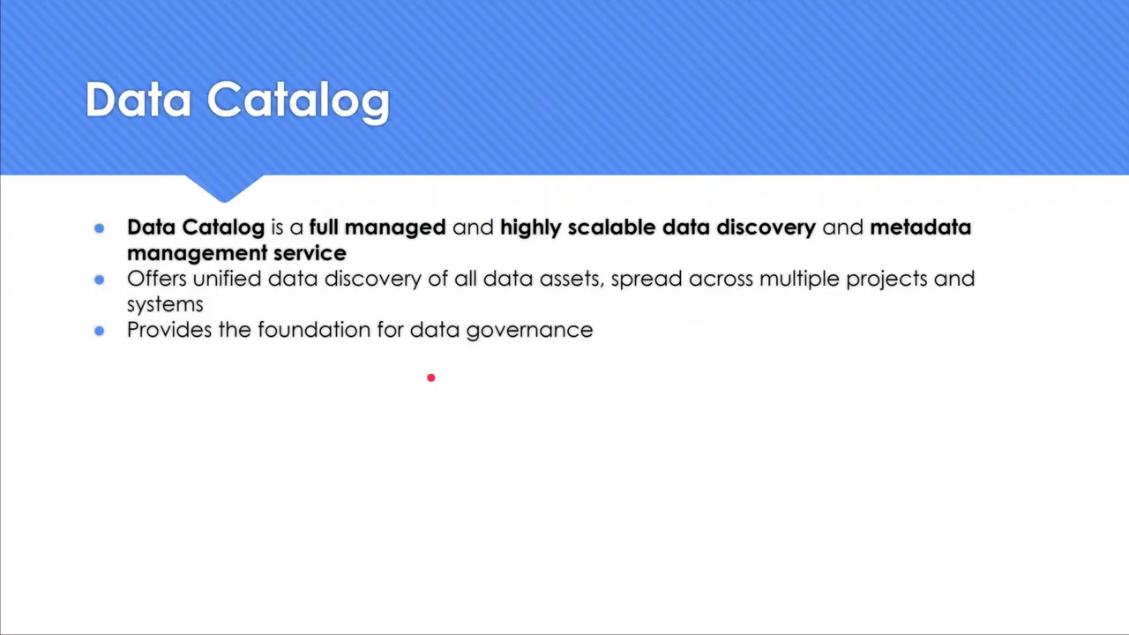
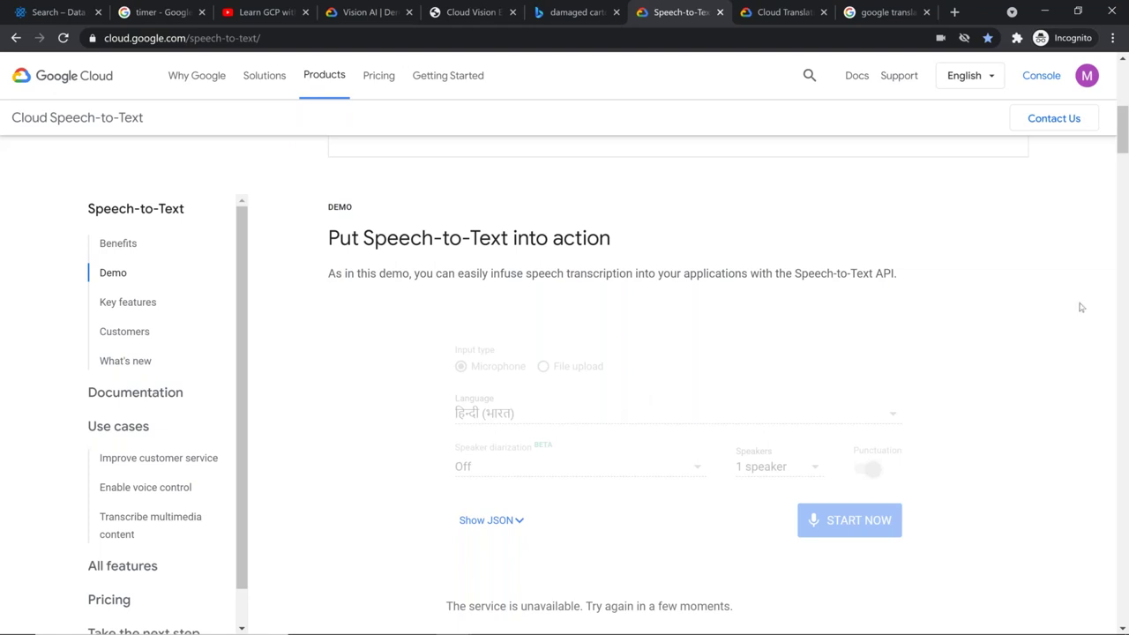
- Examine the pricing, resources and getting-started sections of the Cloud Translation product page
click(781, 13)
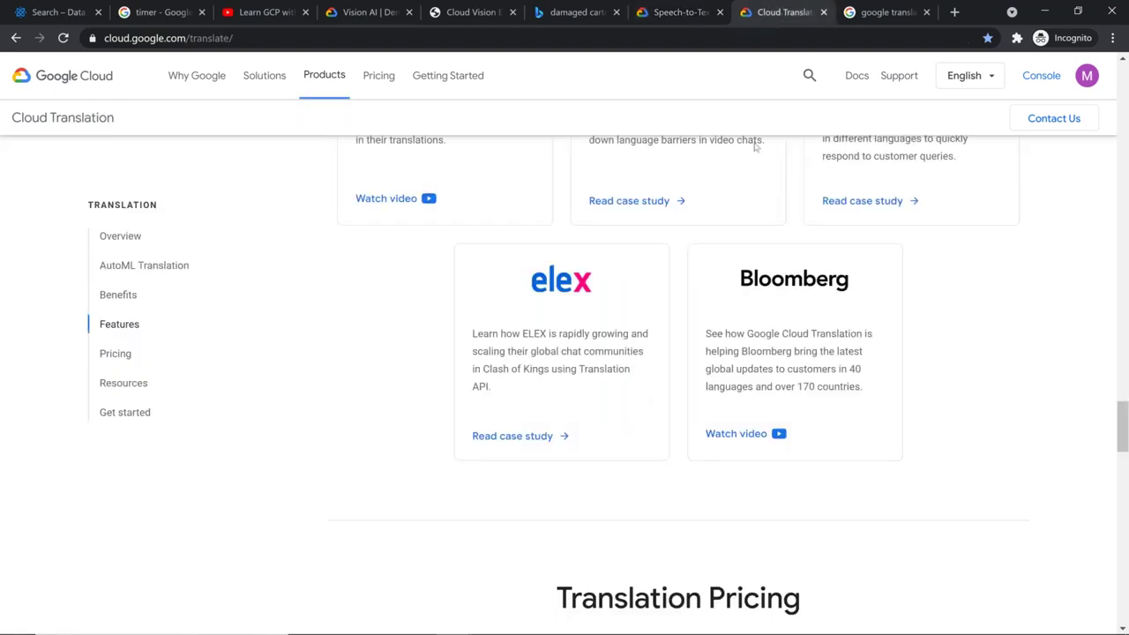
scroll(658, 344, down, 12)
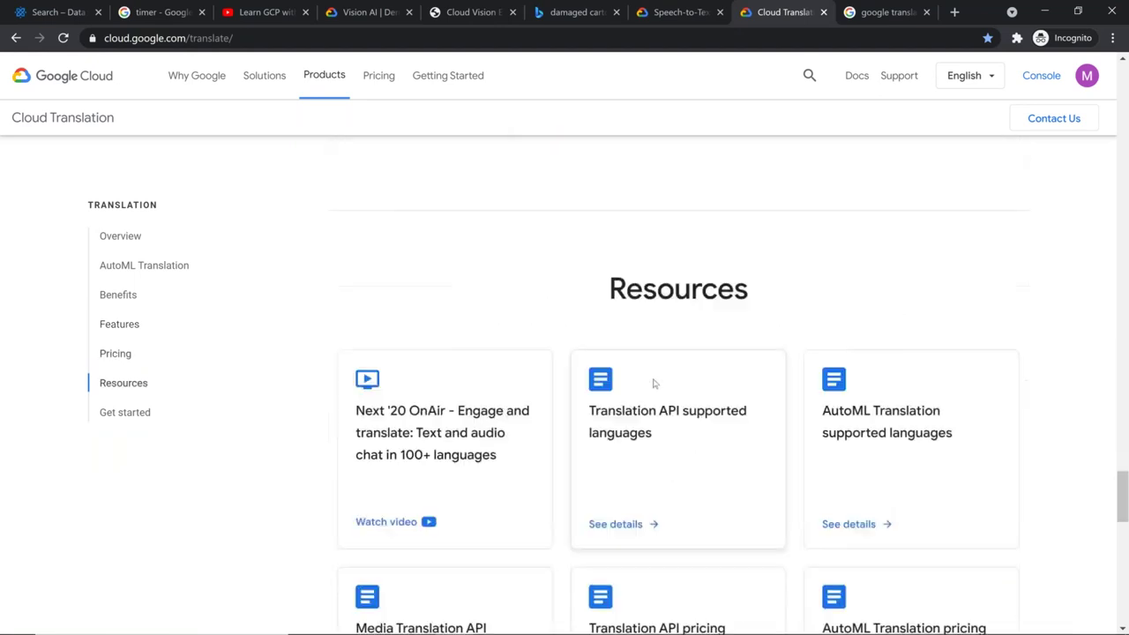
scroll(656, 385, down, 4)
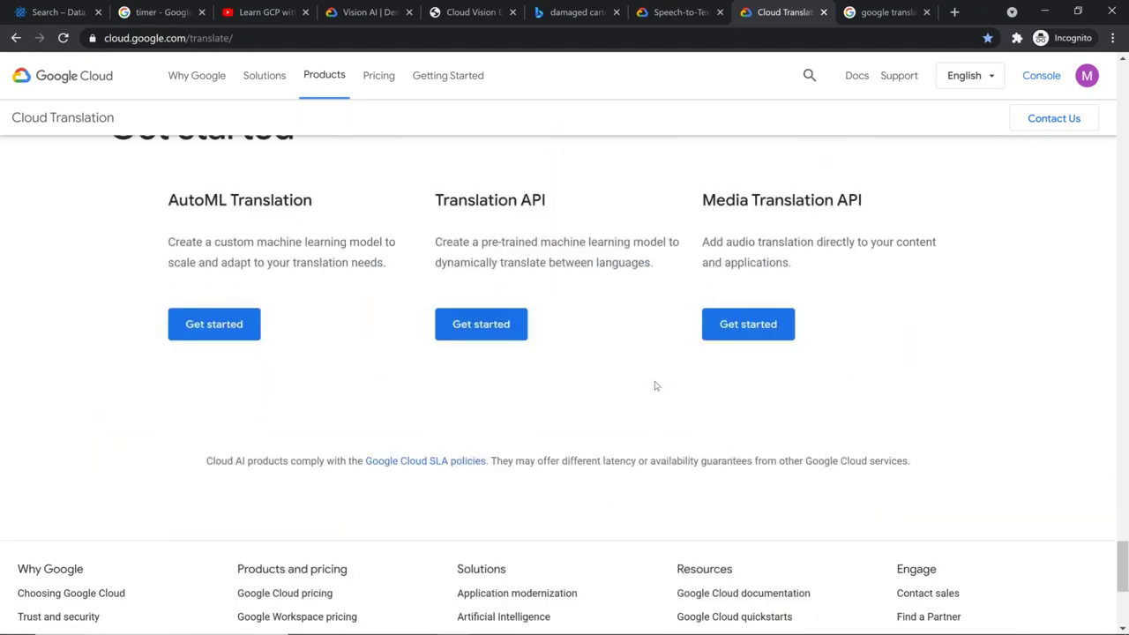
scroll(655, 385, up, 5)
scroll(656, 386, up, 6)
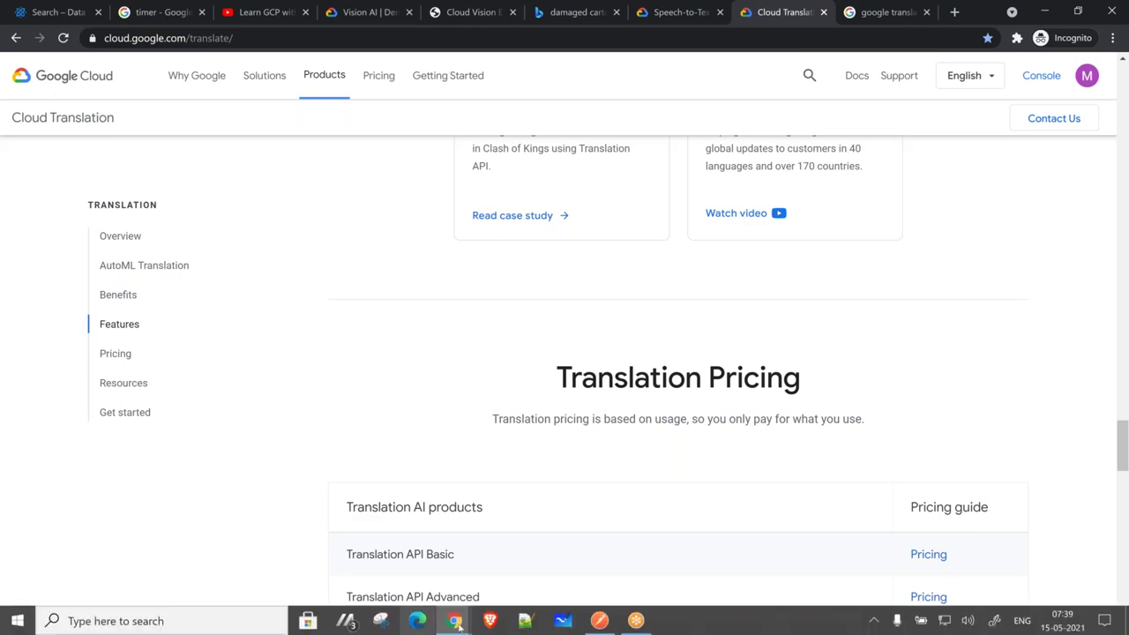
- Open Postman, and switch to the Mod 7 - AI folder in Google Drive
click(600, 620)
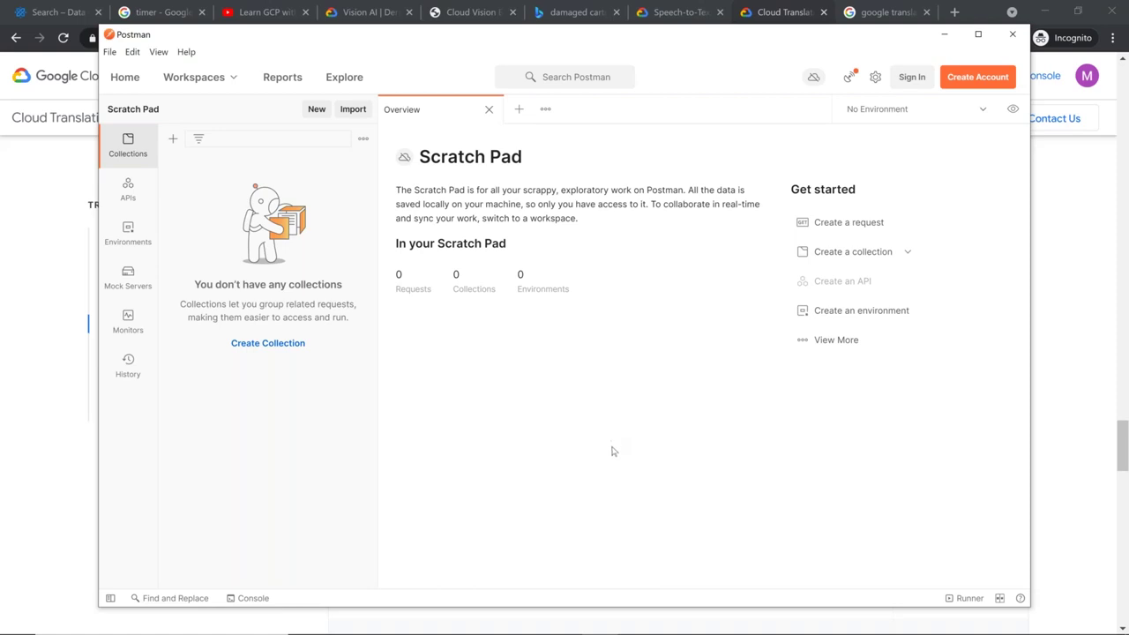
key(alt+Tab)
key(alt+Tab)
key(alt+Tab)
key(alt+Tab)
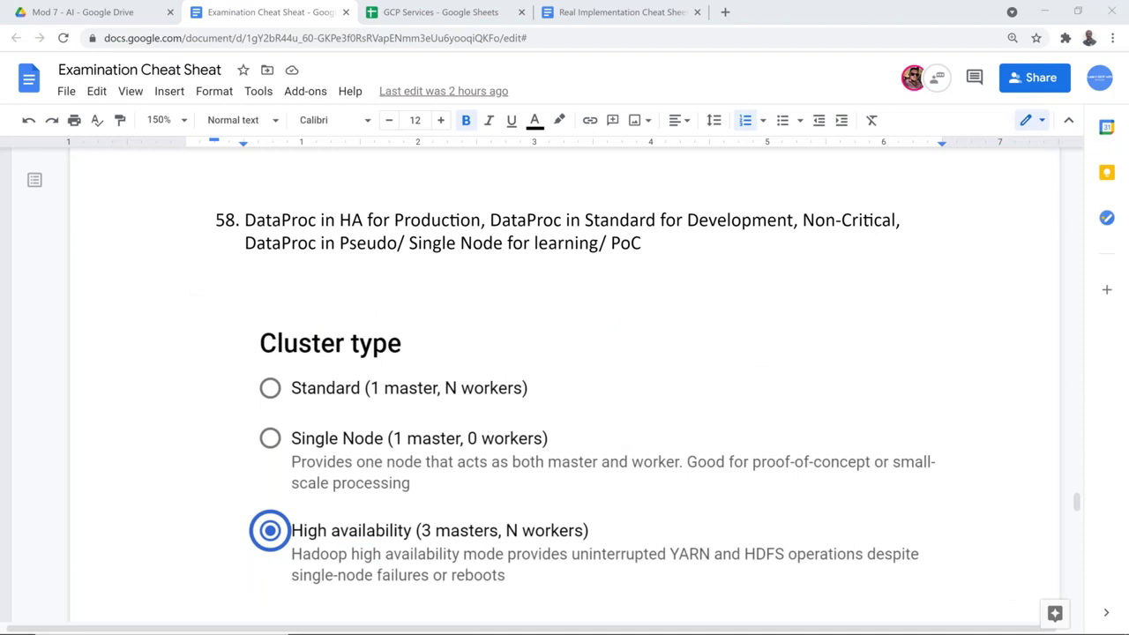
click(99, 9)
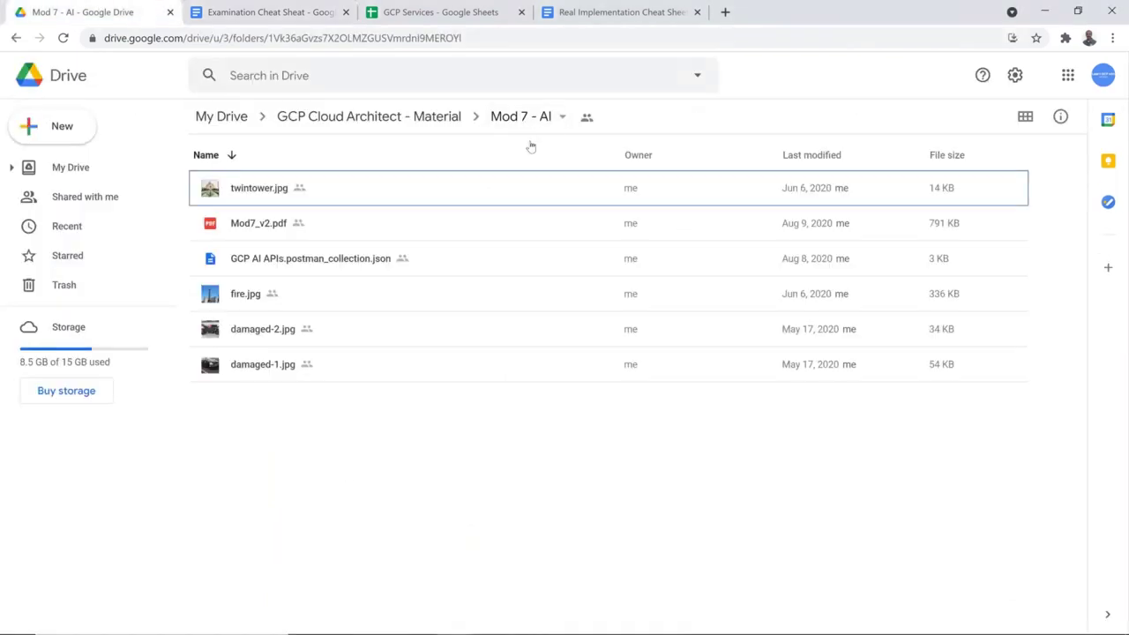
- Download GCP AI APIs.postman_collection.json from the Mod 7 - AI folder and show it in the Downloads folder
click(334, 259)
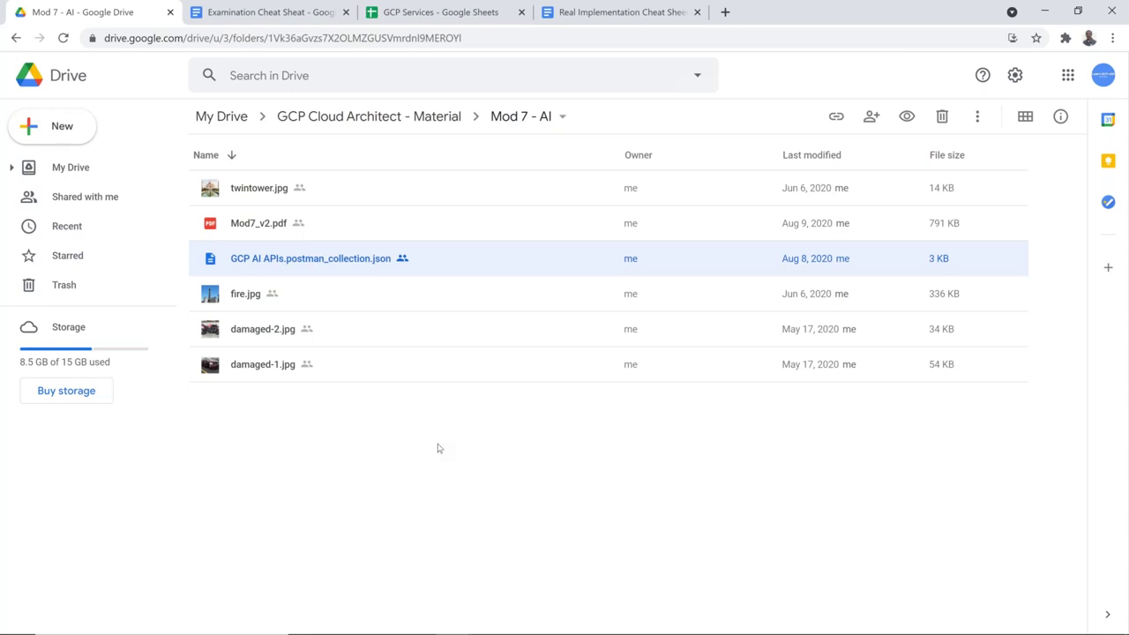
right_click(351, 257)
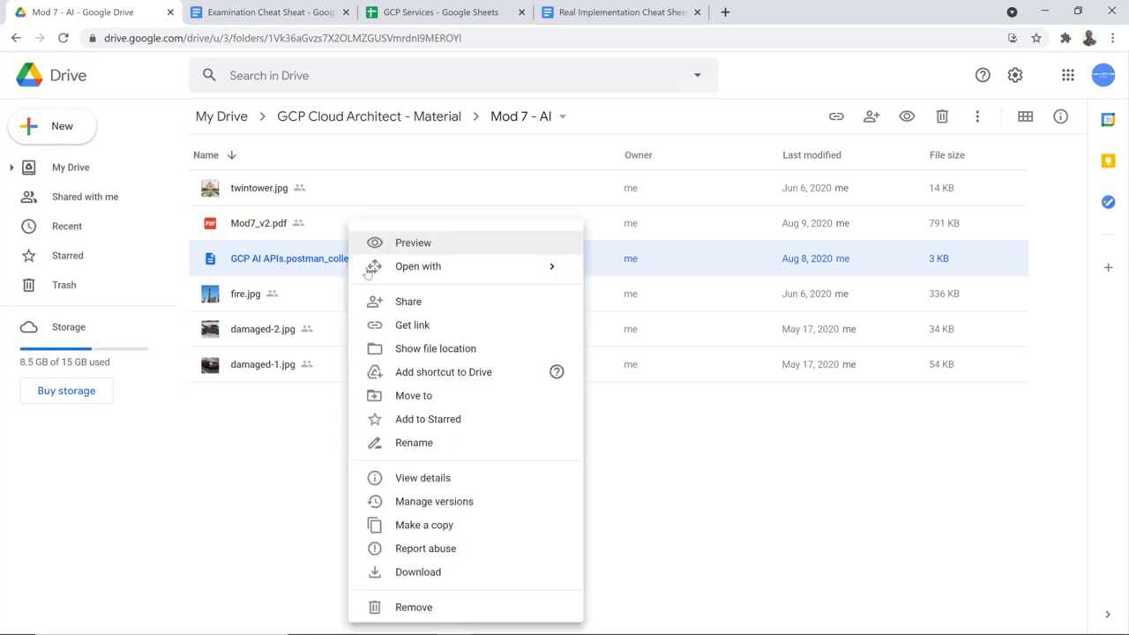
click(479, 572)
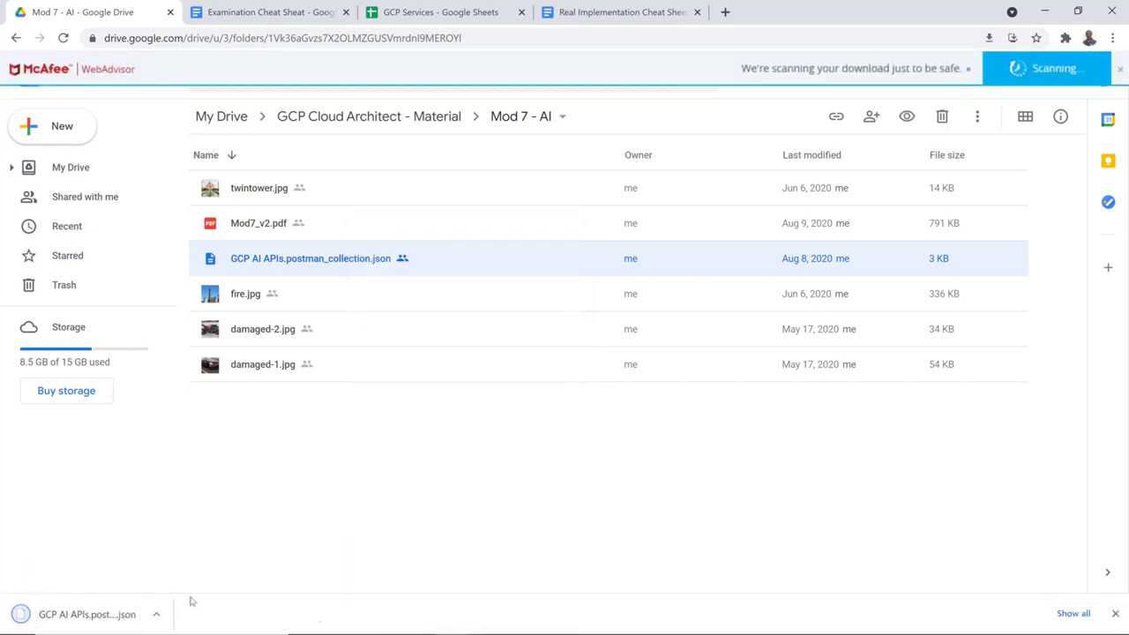
click(156, 614)
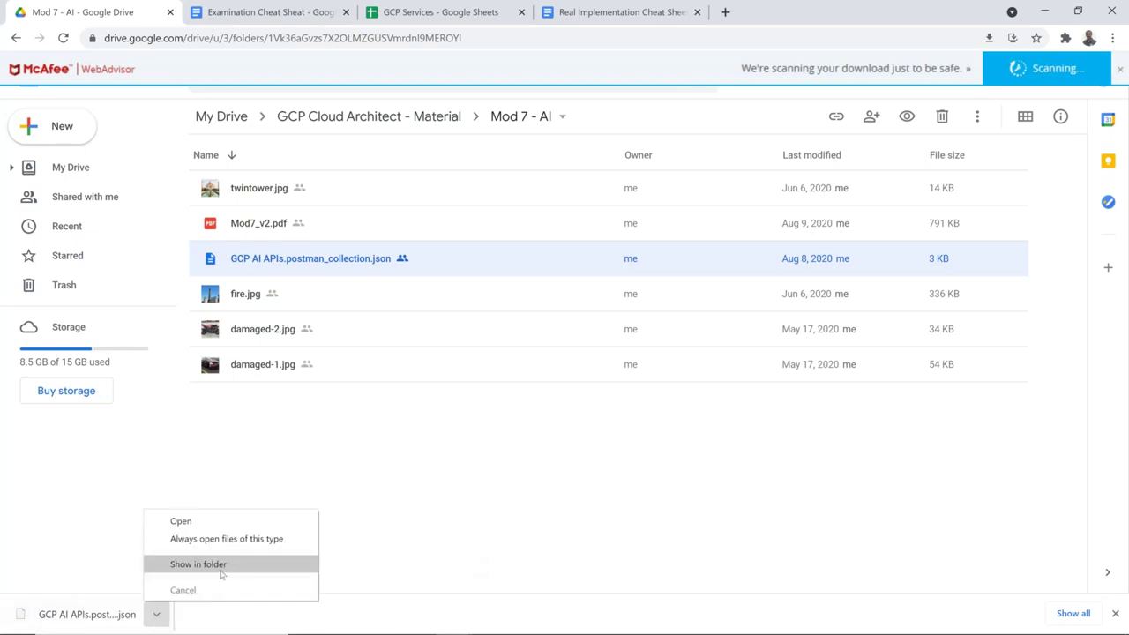
click(221, 565)
- Open the downloaded collection JSON in Notepad++ and examine its Translation and Speech-to-Text API request definitions
right_click(331, 189)
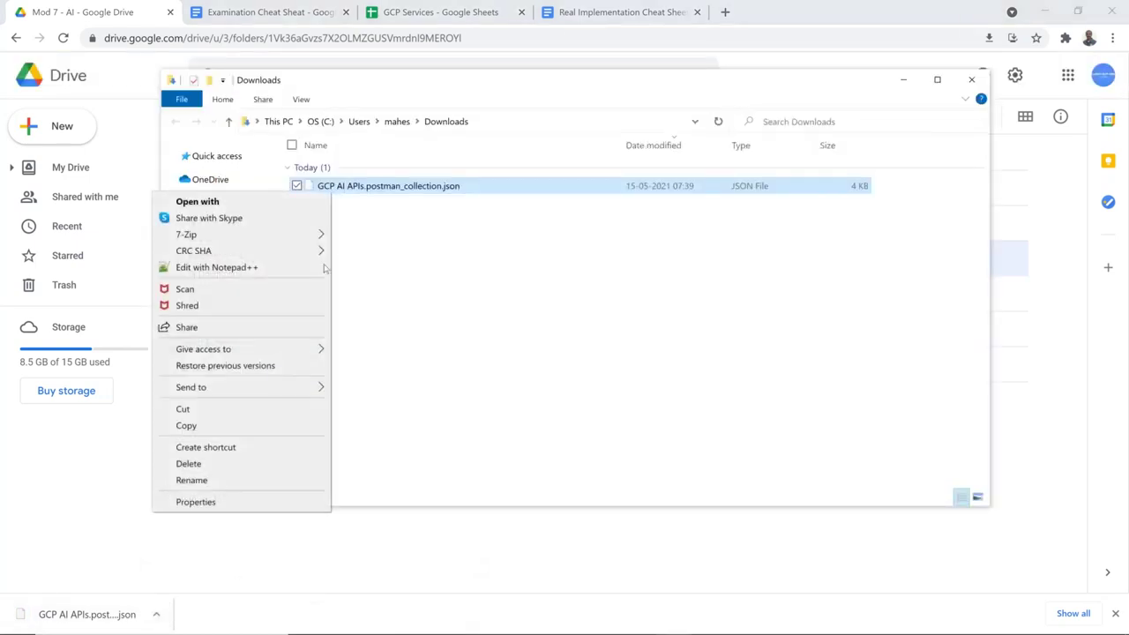
click(282, 269)
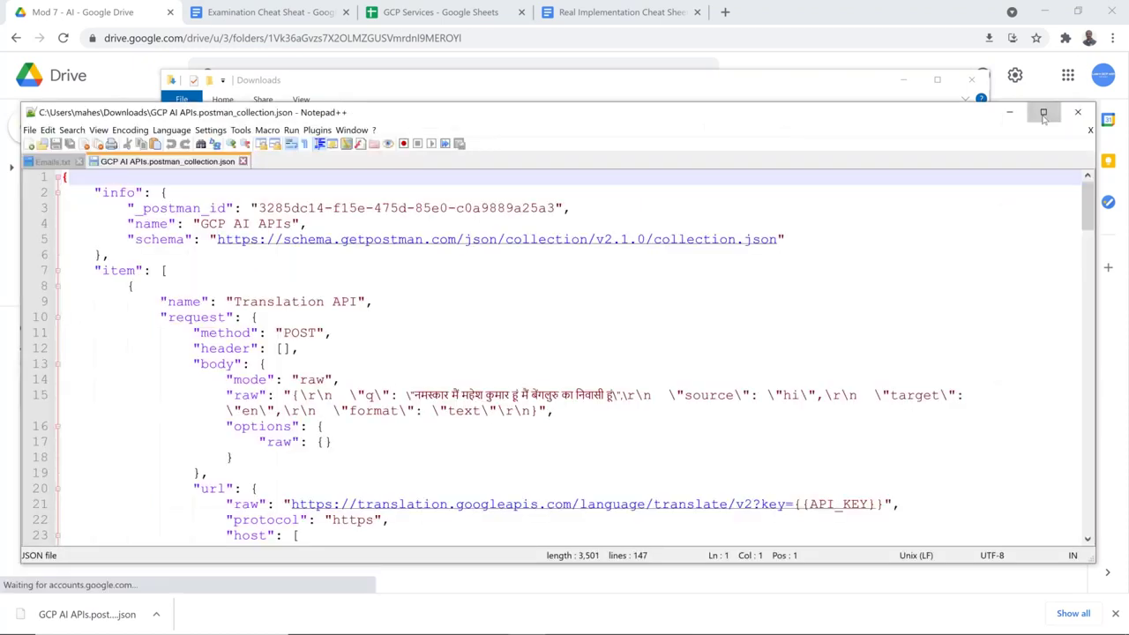
click(1043, 115)
scroll(369, 248, down, 5)
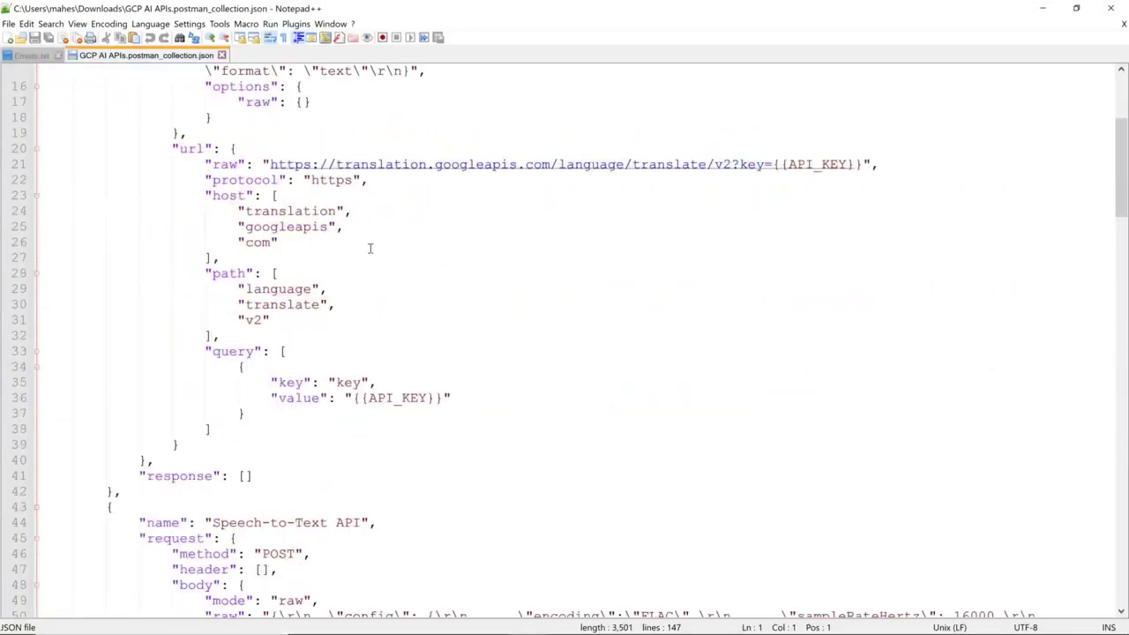
scroll(369, 248, down, 2)
scroll(370, 248, up, 7)
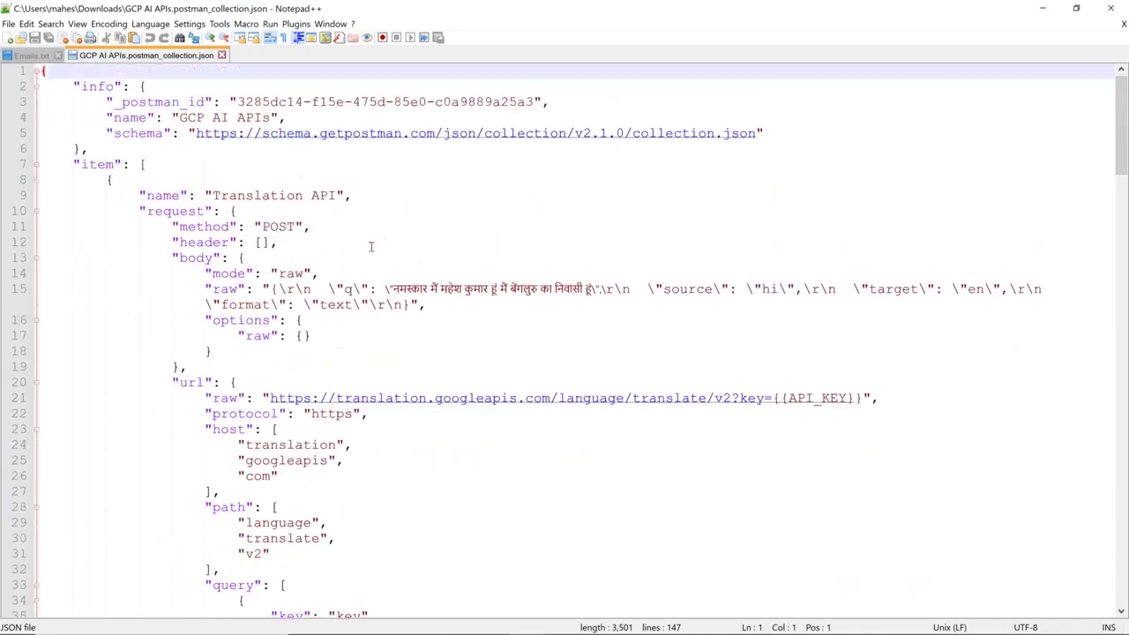
- Switch to Postman and import GCP AI APIs.postman_collection.json from Downloads as a collection
key(alt+Tab)
key(alt+Tab)
key(alt+Tab)
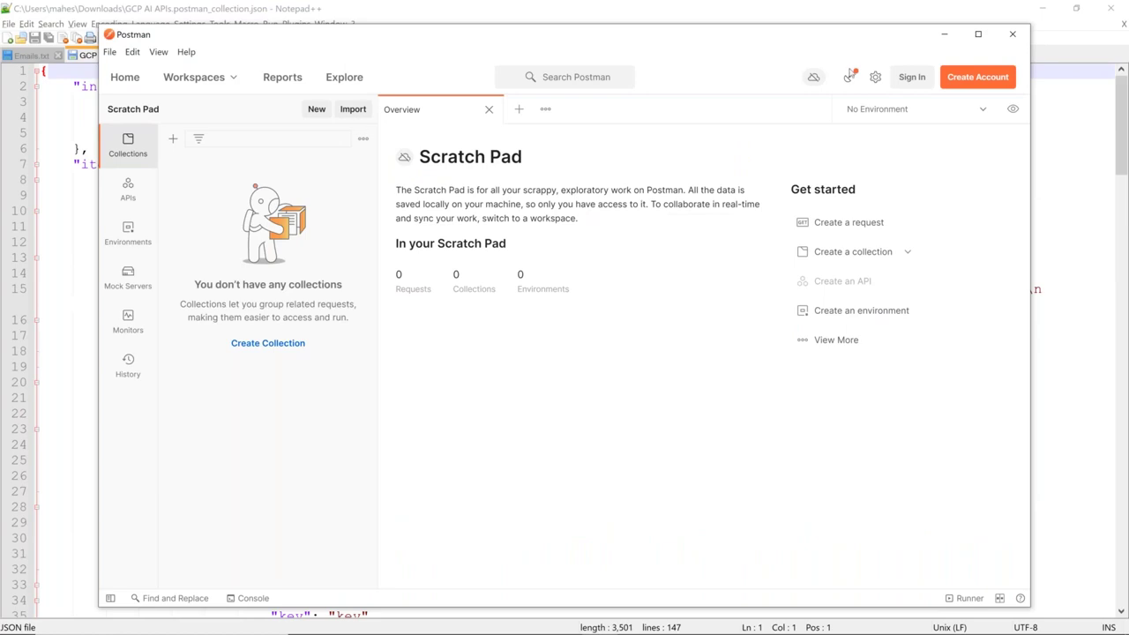
click(980, 35)
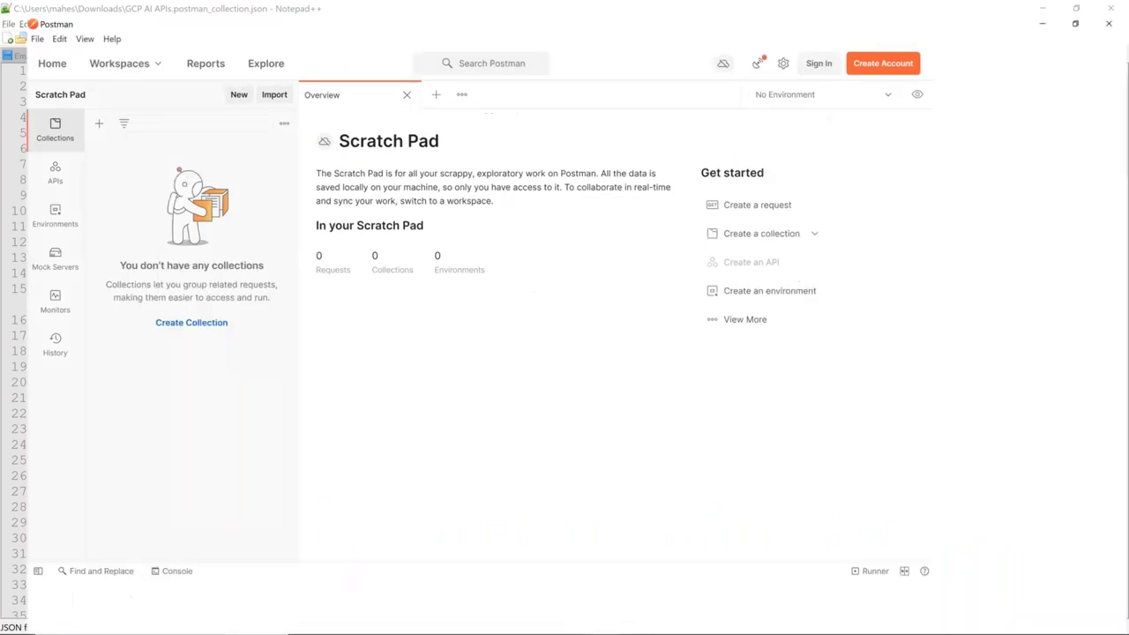
click(254, 81)
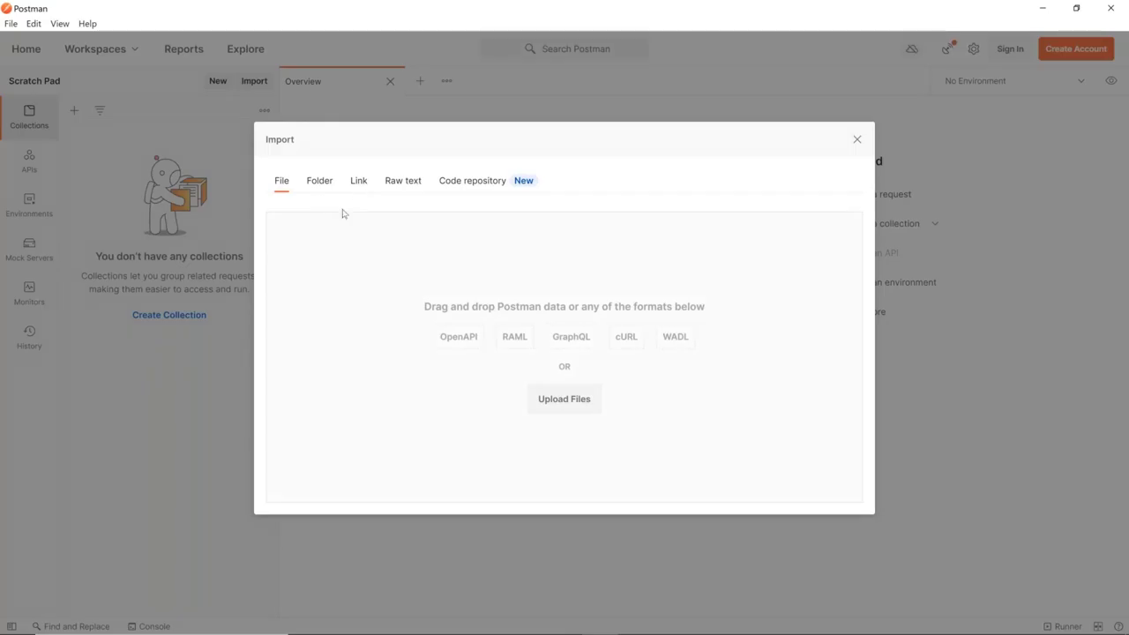
click(561, 397)
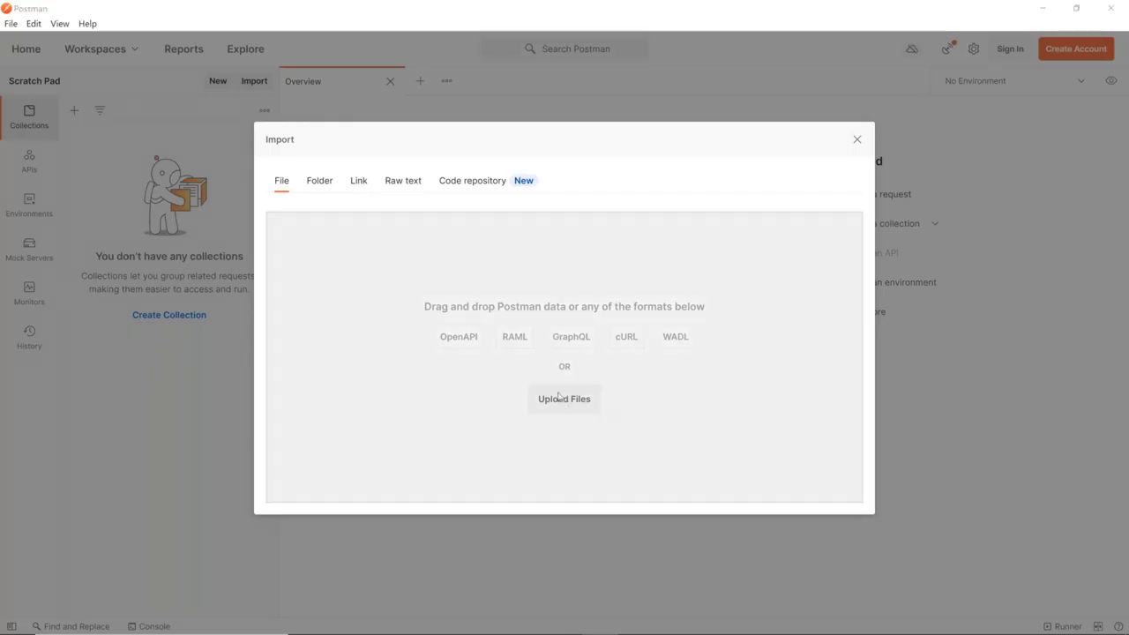
click(63, 173)
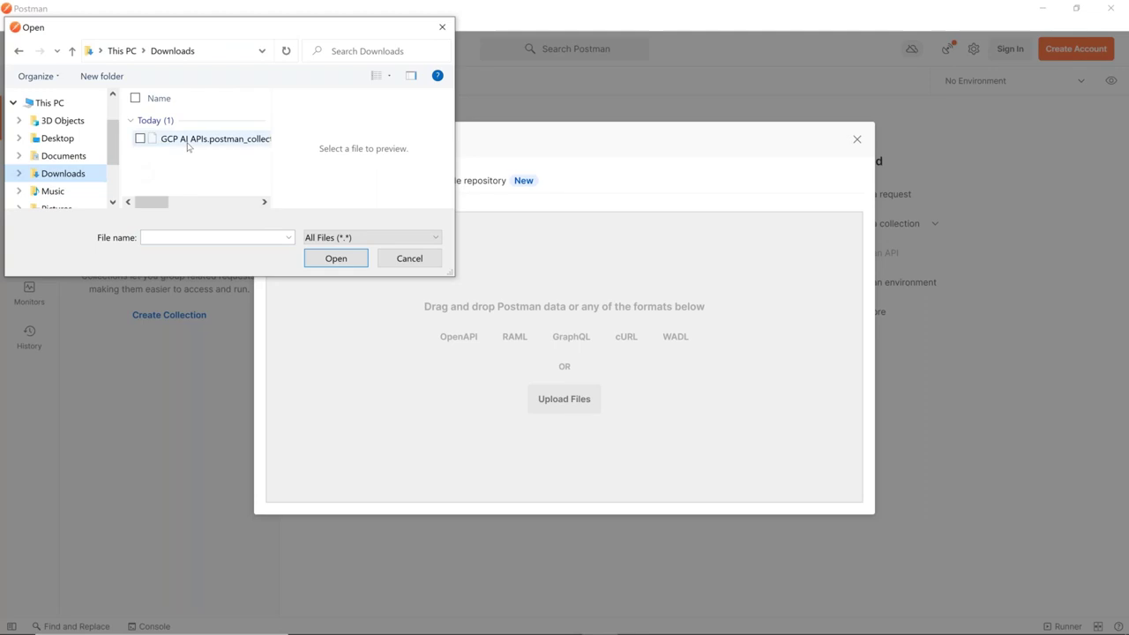
click(188, 146)
double_click(188, 142)
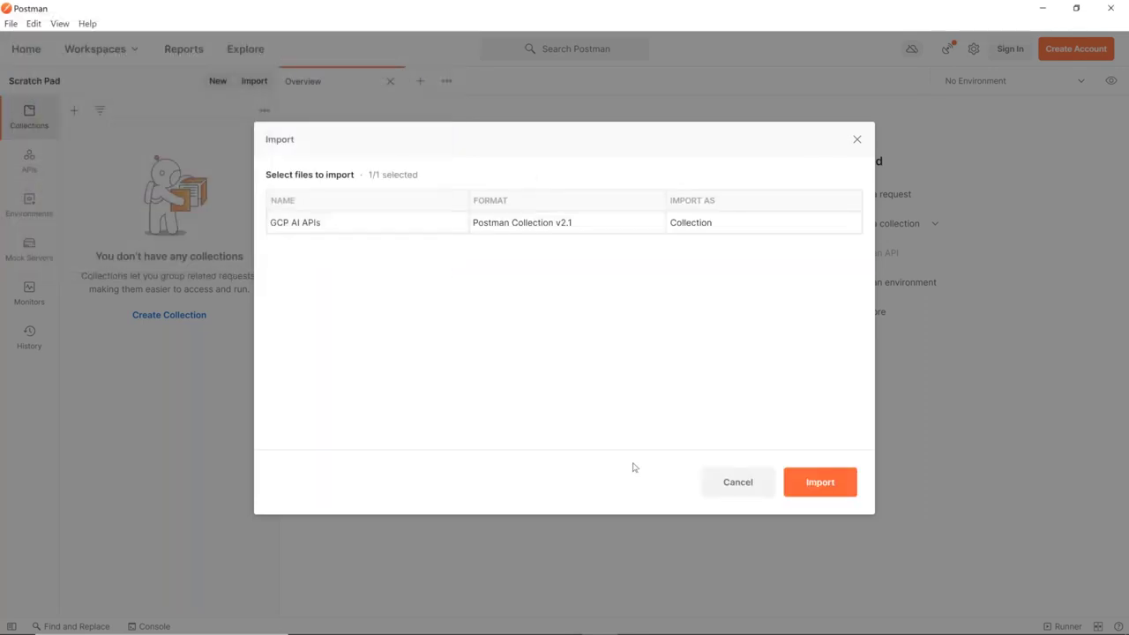
click(820, 483)
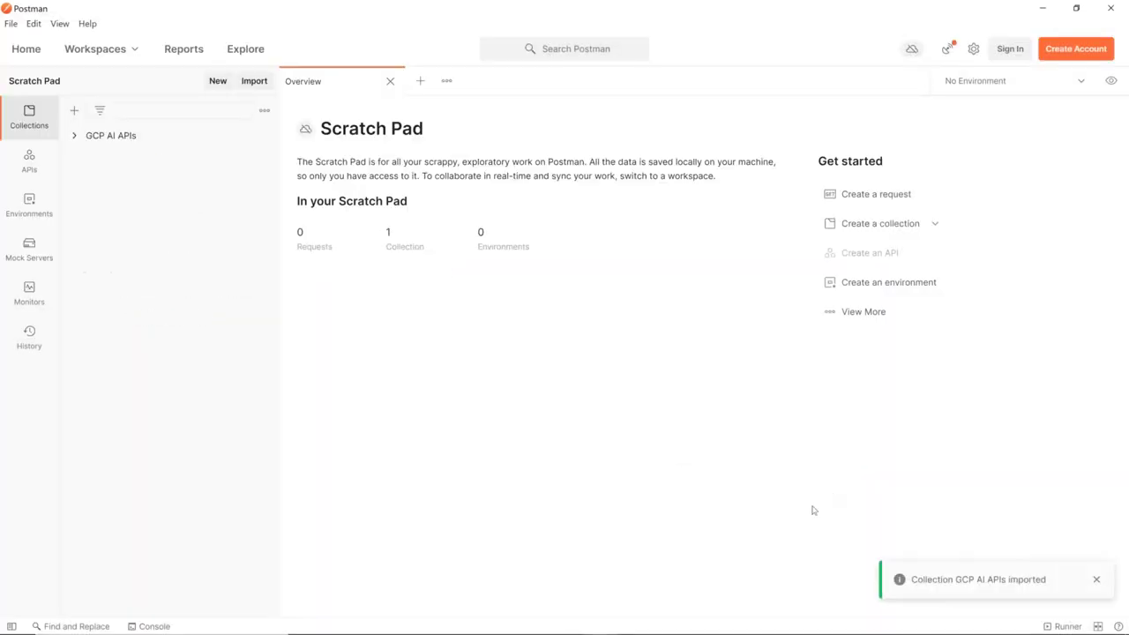
- Open the Translation API request in the GCP AI APIs collection and inspect its URL with the API_KEY variable
click(75, 136)
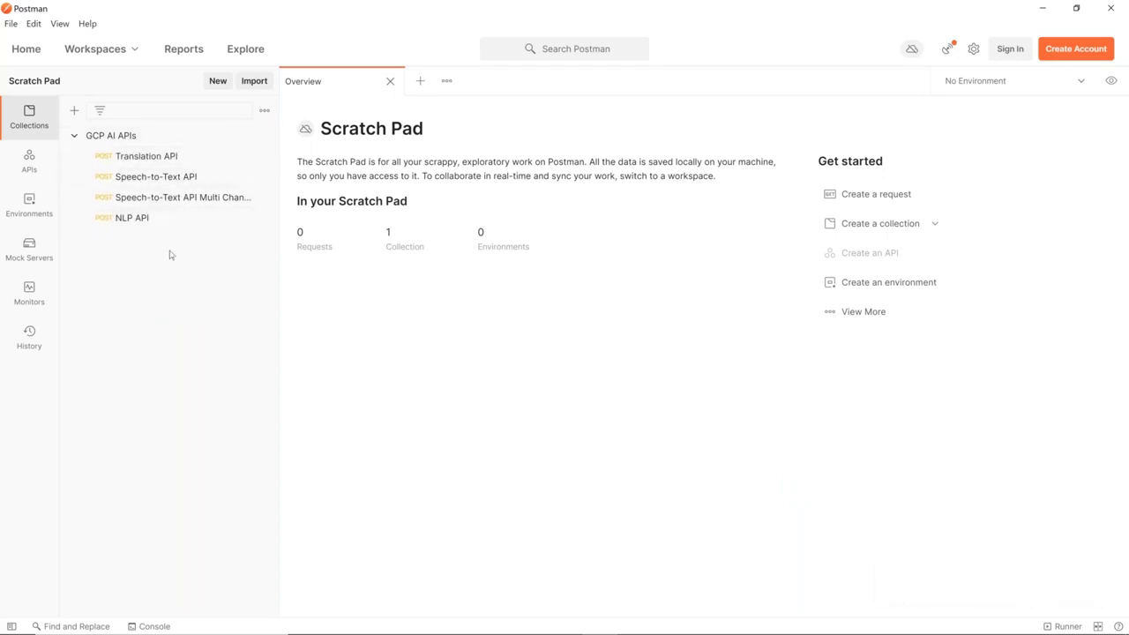
click(182, 159)
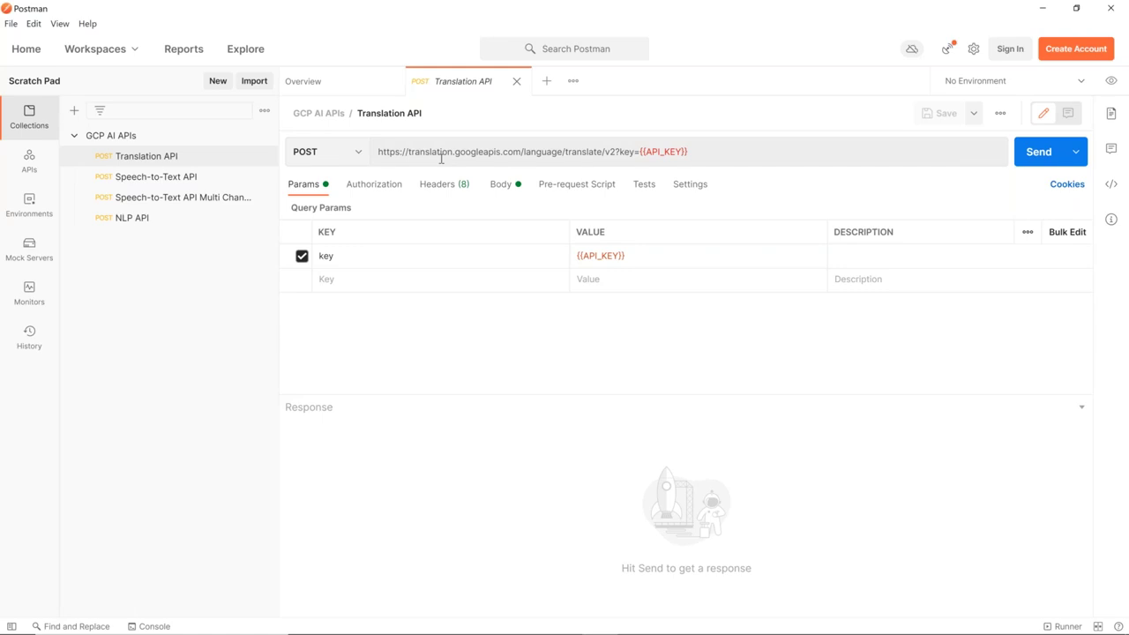
key(ctrl+equal)
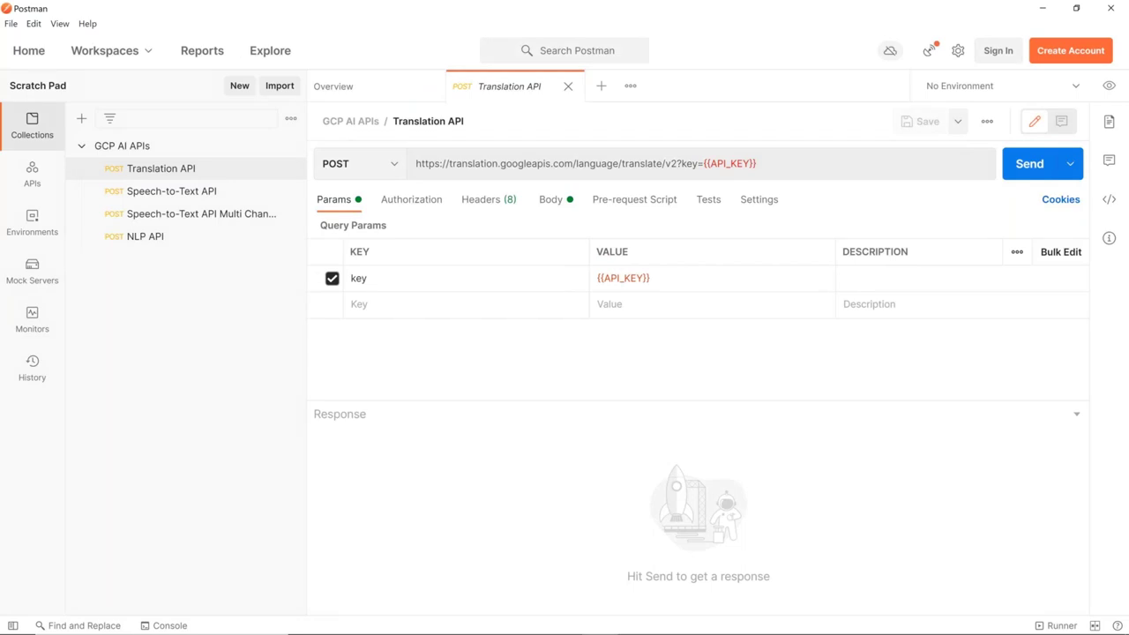
key(ctrl+equal)
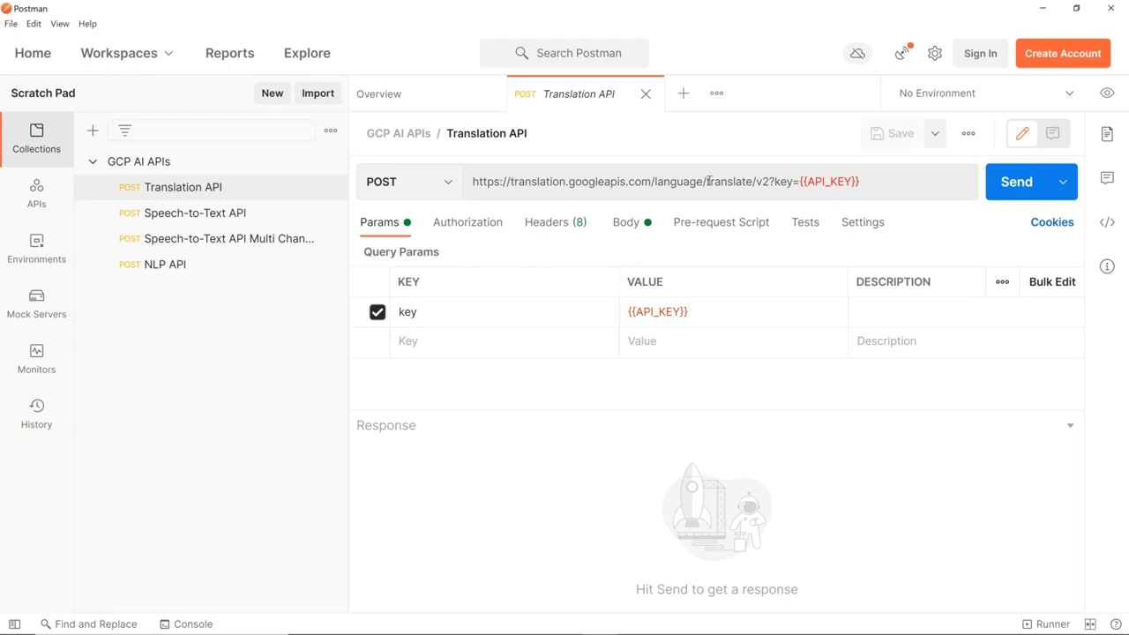
click(880, 179)
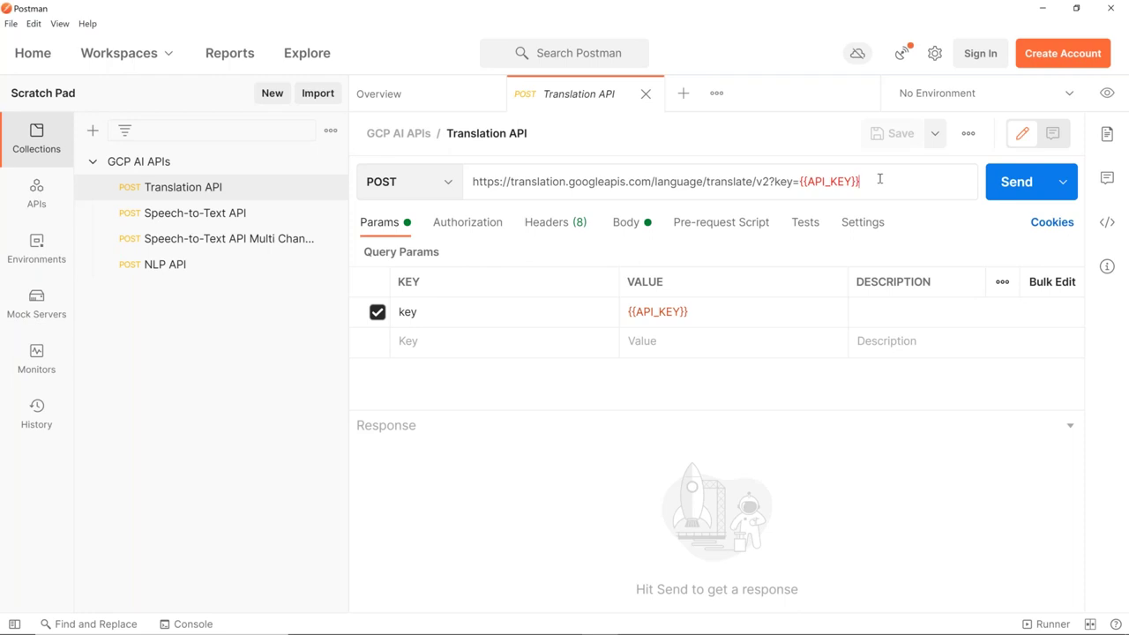
- Switch to the Google Cloud pages in Chrome and review the Speech-to-Text demo and the Vision AI page
key(alt+Tab)
key(alt+Tab)
key(alt+Tab)
key(alt+Tab)
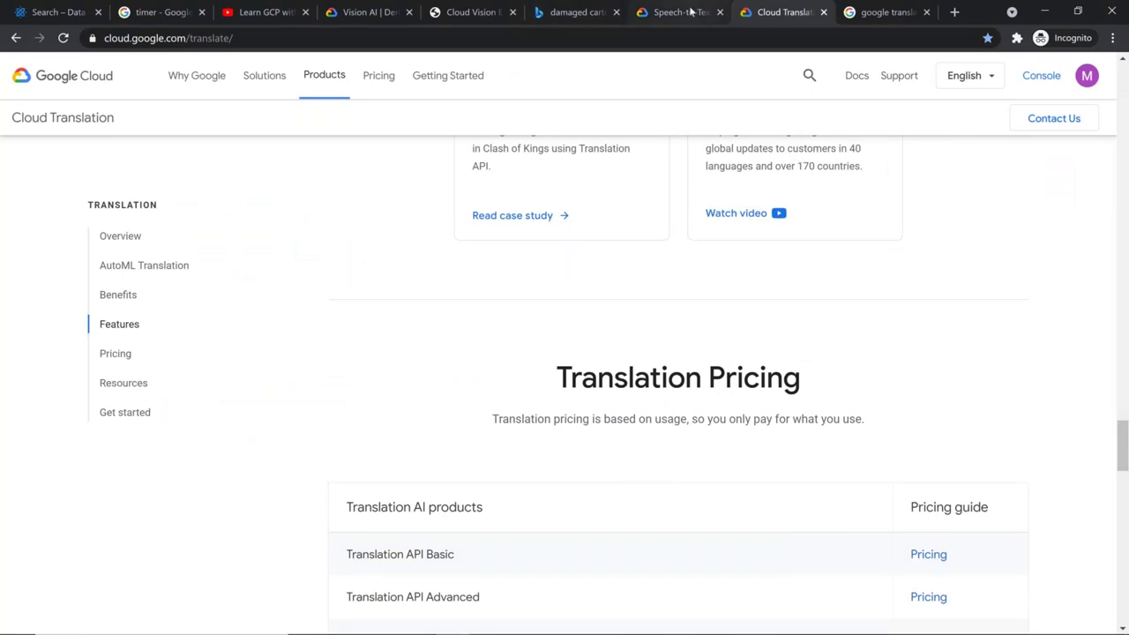
click(681, 13)
scroll(588, 485, down, 1)
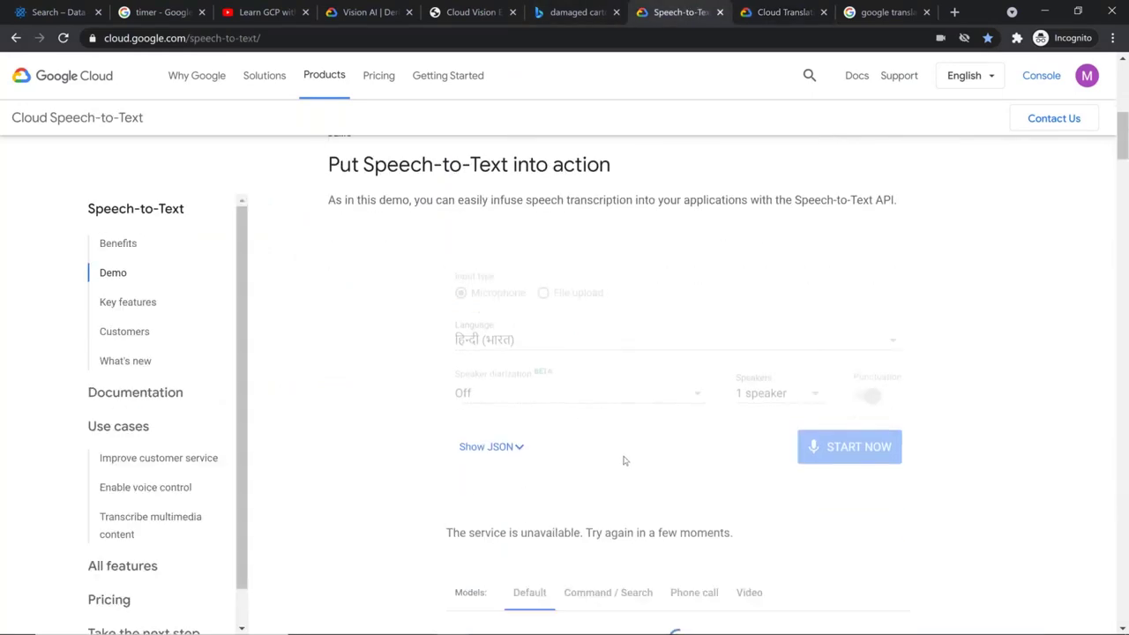
click(375, 12)
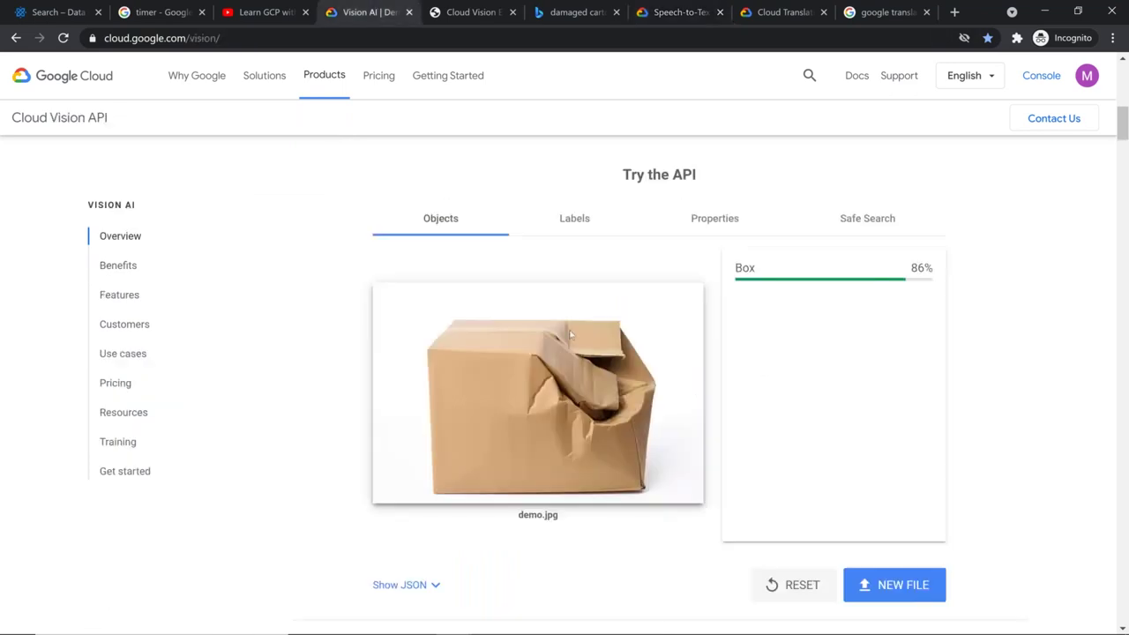
scroll(569, 339, up, 3)
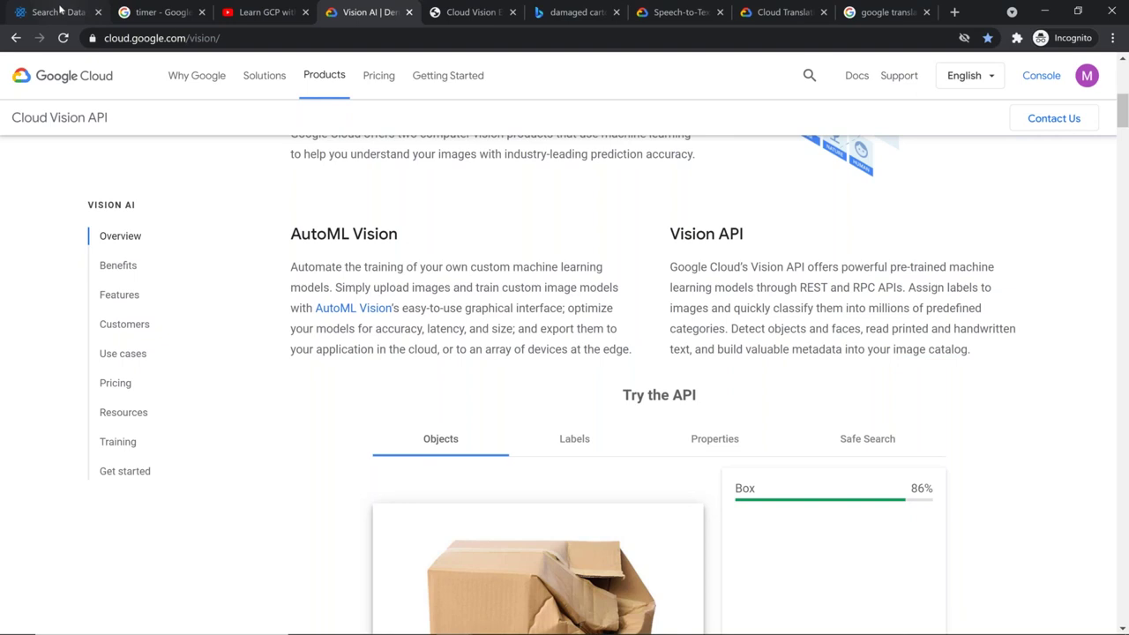
- Review the Artificial Intelligence services in the Google Cloud console and open the Translation dashboard to read about AutoML Translation Models
click(39, 23)
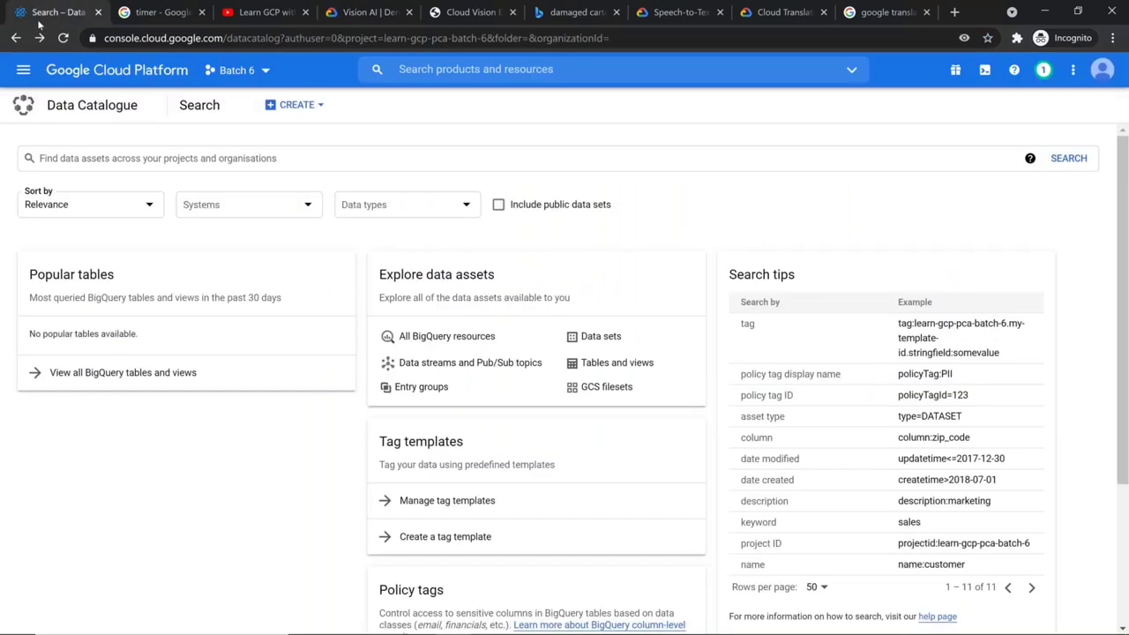
click(23, 70)
scroll(73, 294, down, 10)
scroll(73, 293, down, 10)
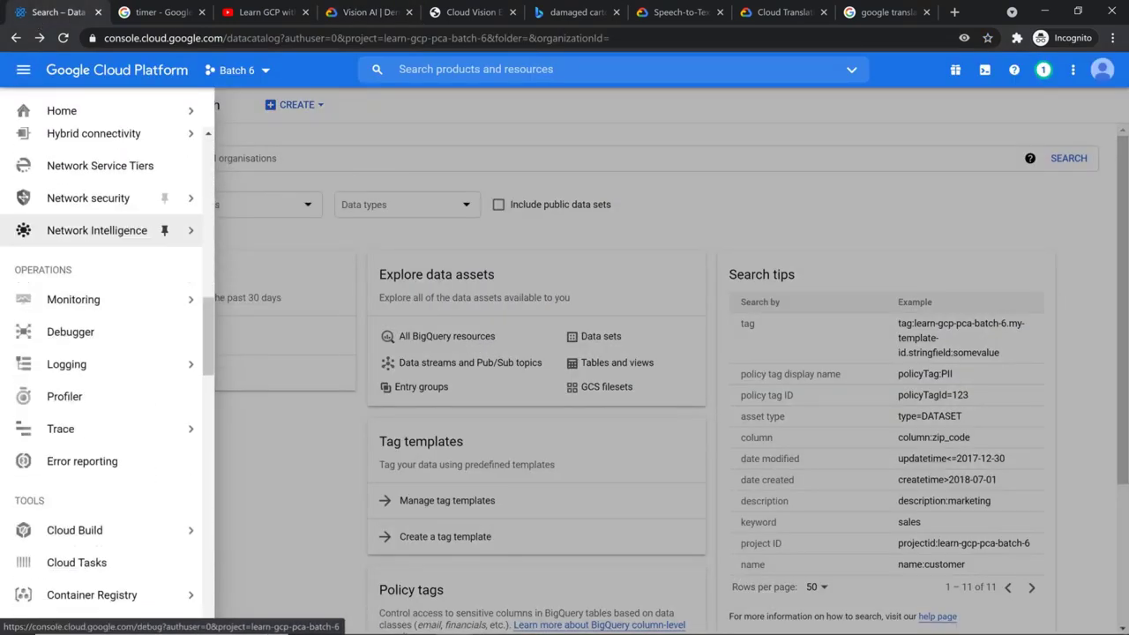
scroll(79, 315, down, 10)
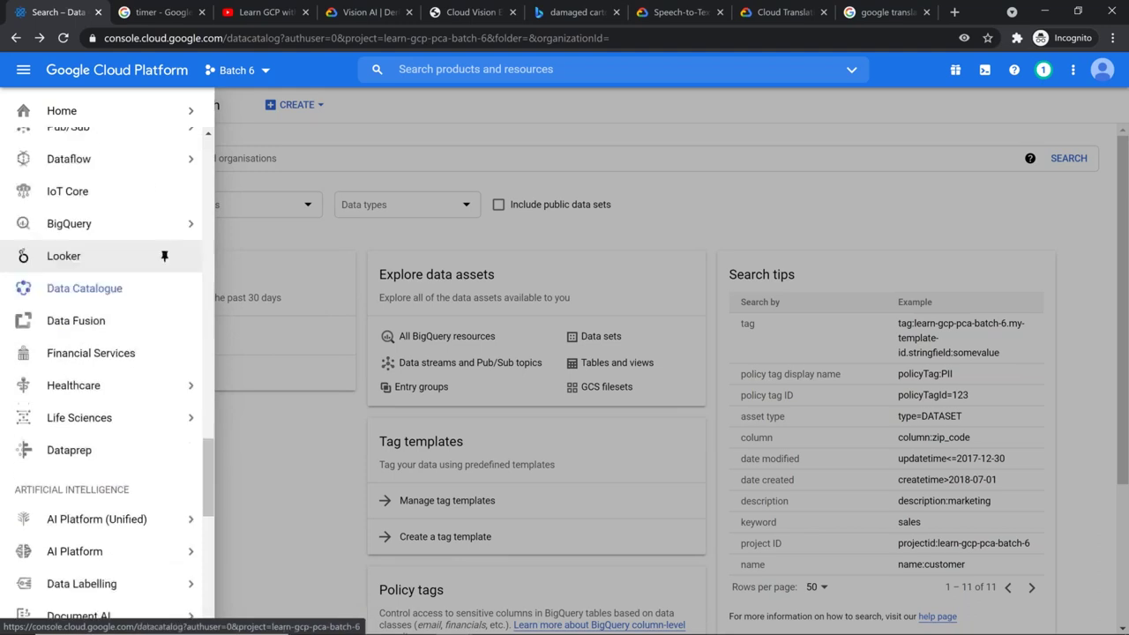
mouse_move(89, 310)
scroll(89, 309, up, 1)
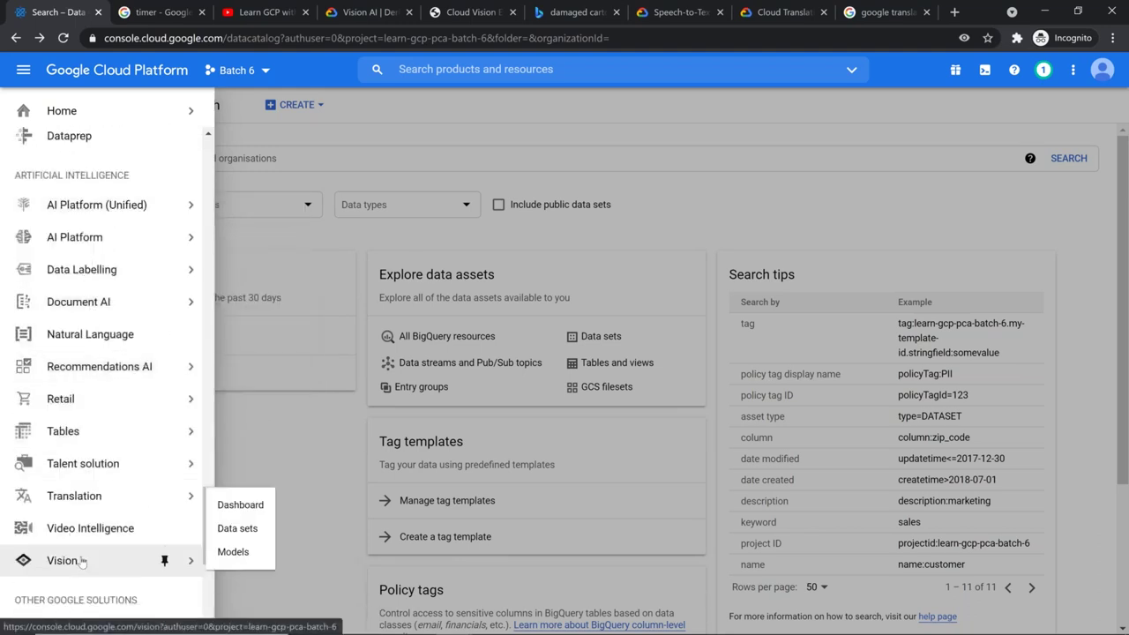
mouse_move(79, 499)
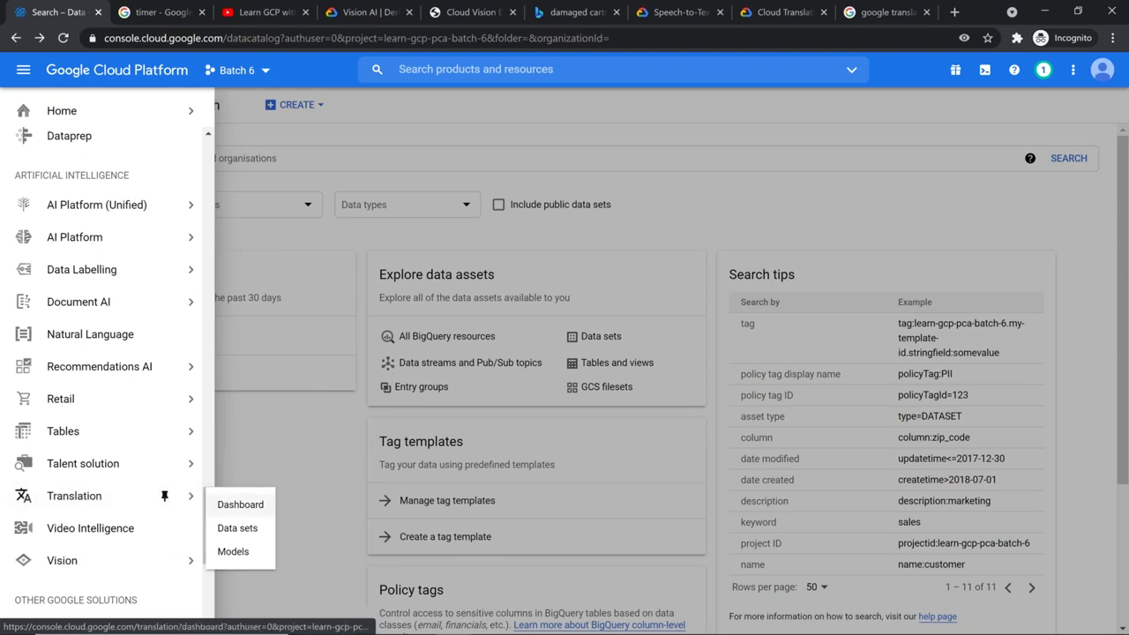
click(248, 504)
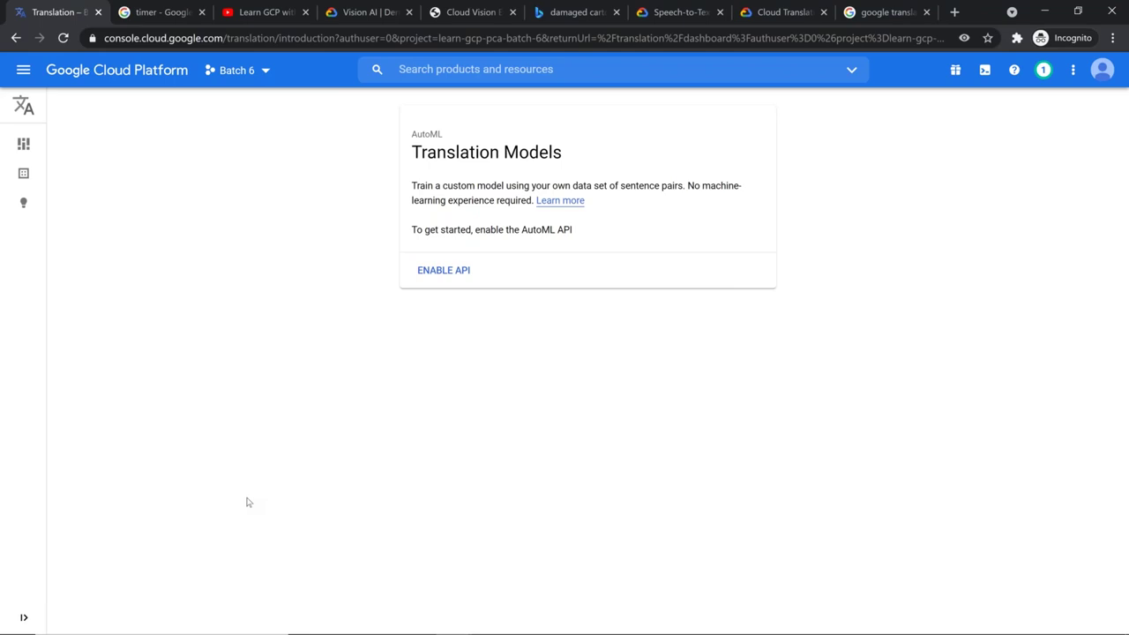
double_click(427, 134)
click(526, 149)
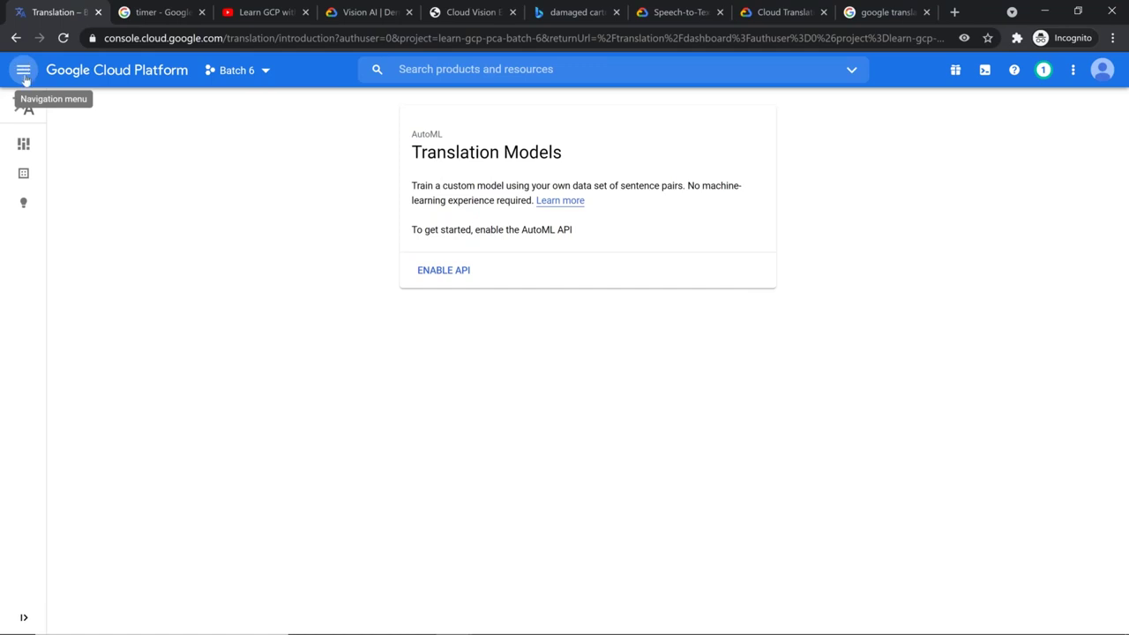
- Search the API Library for "tran" and open the Cloud Translation API page
mouse_move(15, 110)
mouse_move(164, 219)
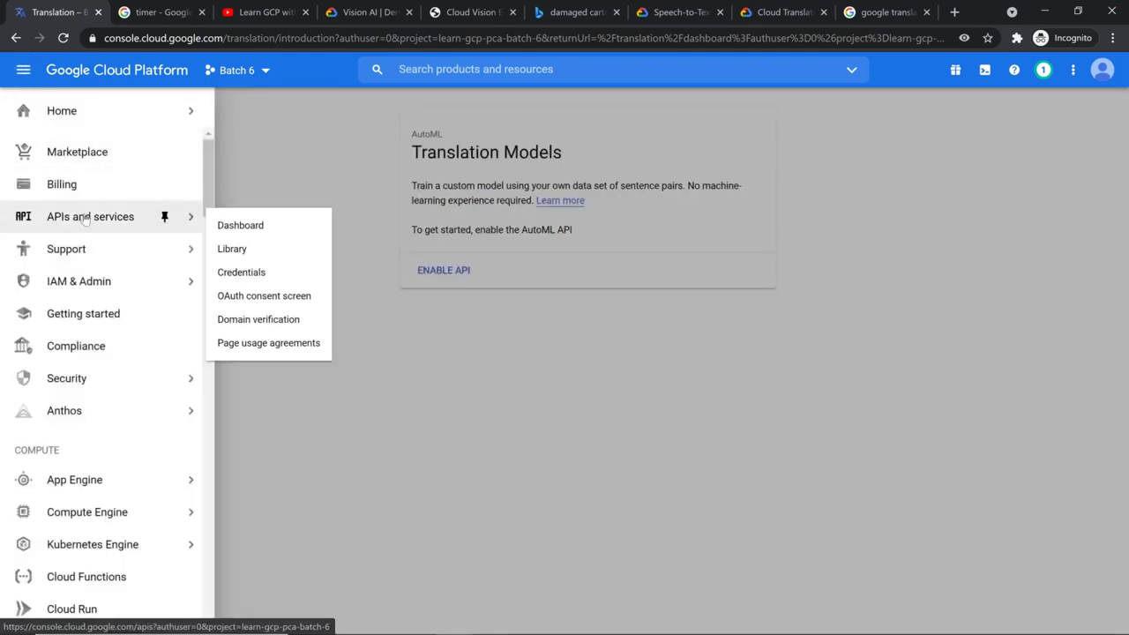
click(270, 252)
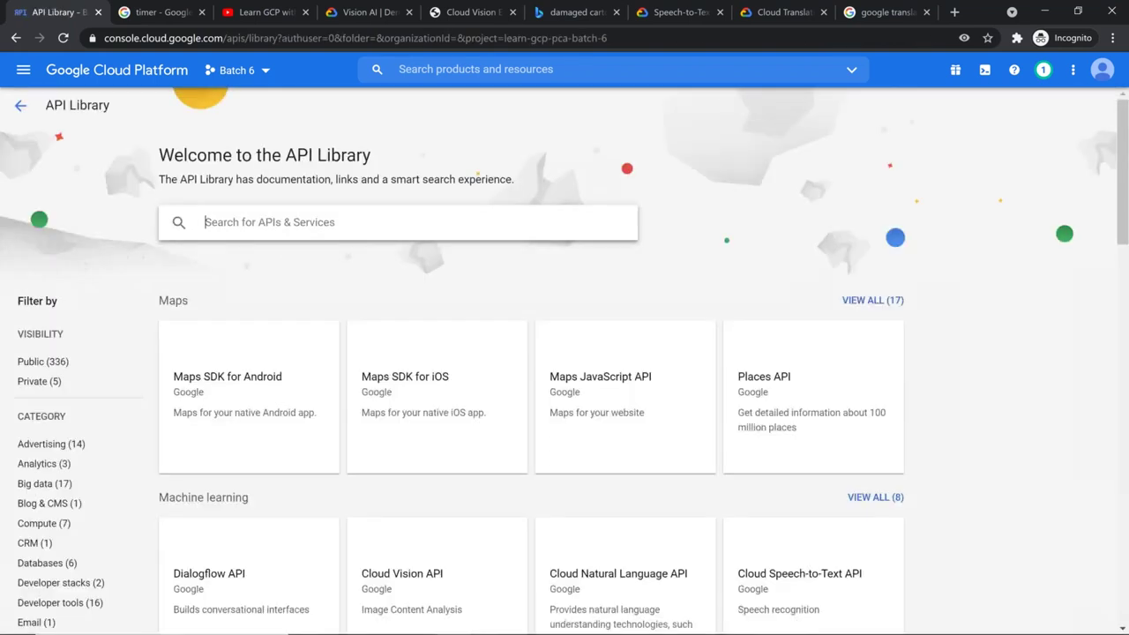
text(trn)
key(BackSpace)
text(an)
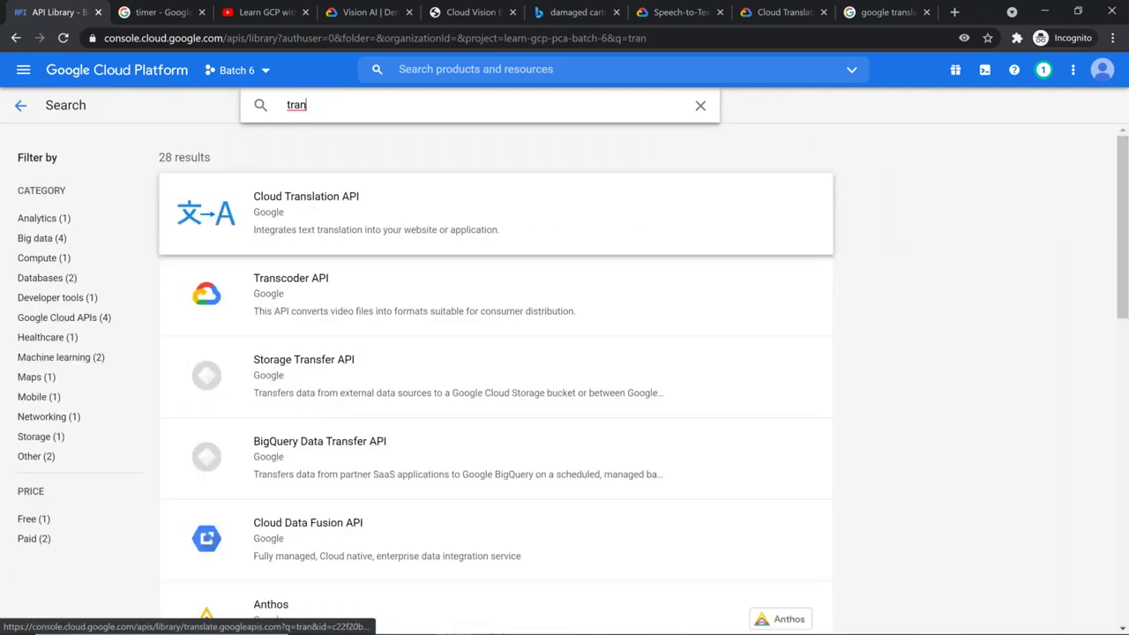
click(316, 218)
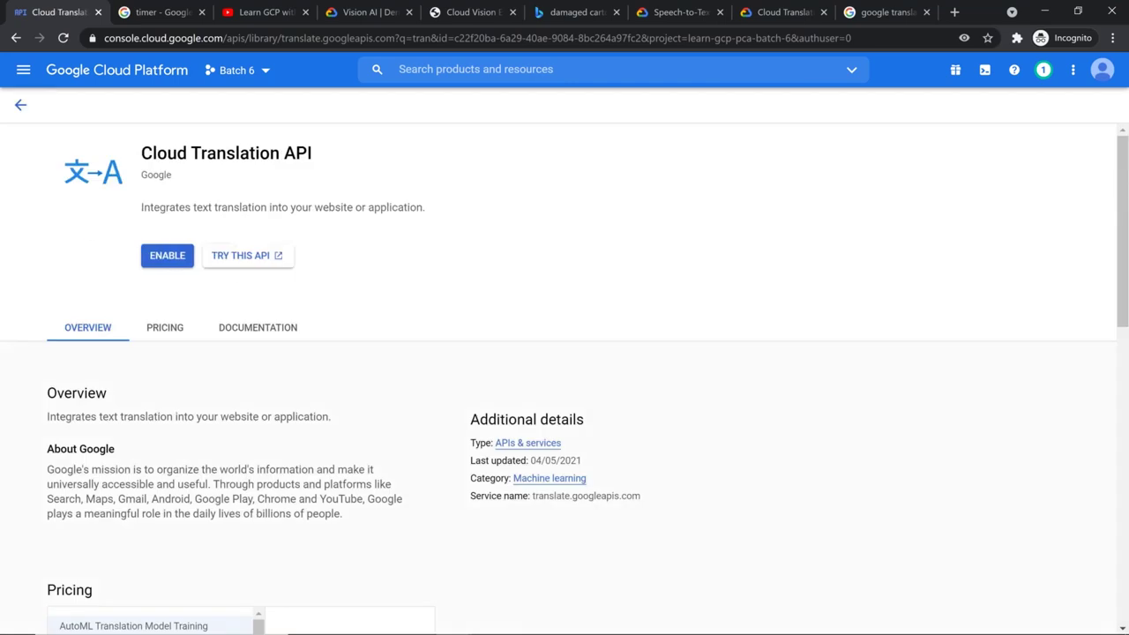
- Enable the Cloud Translation API for the Batch 6 project and return to the API Library
click(181, 259)
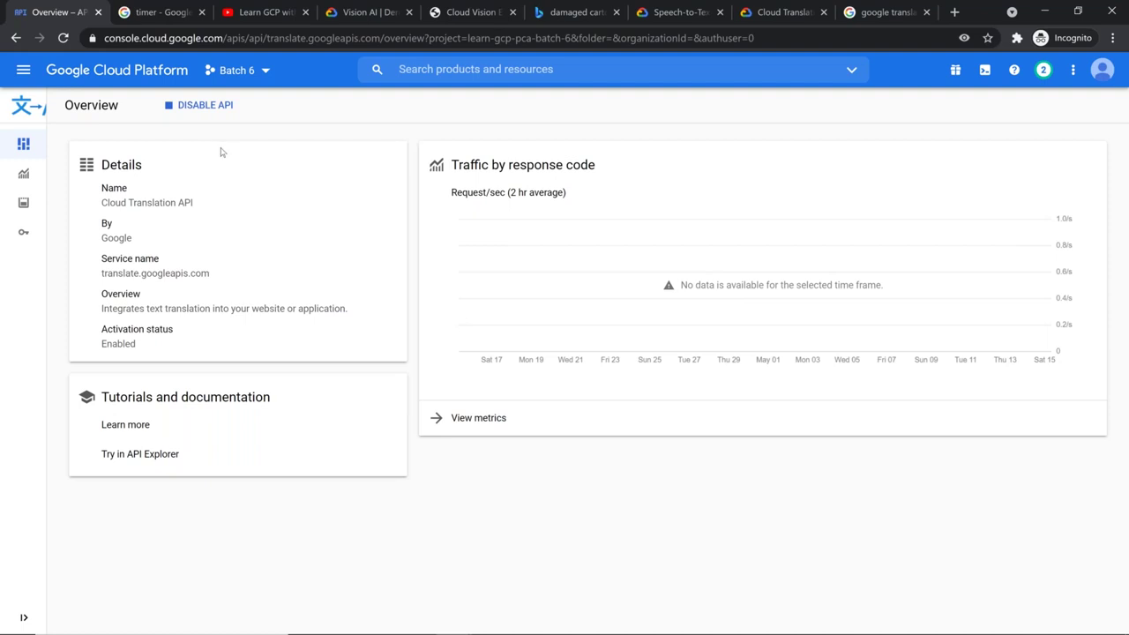
click(22, 71)
mouse_move(156, 220)
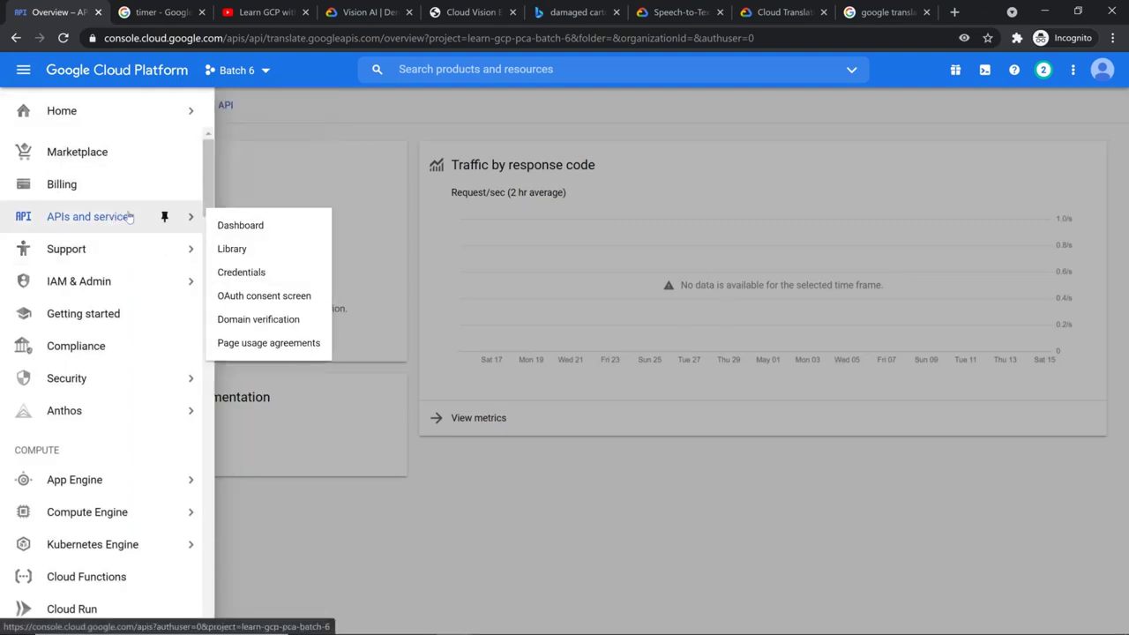
click(262, 253)
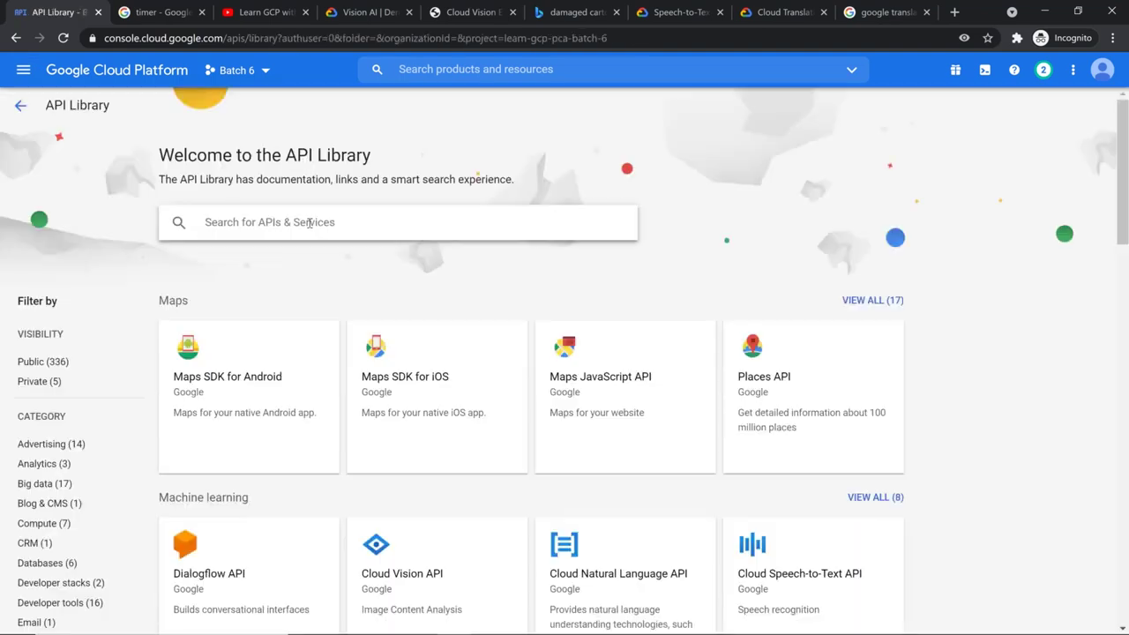
text(nlp)
key(Return)
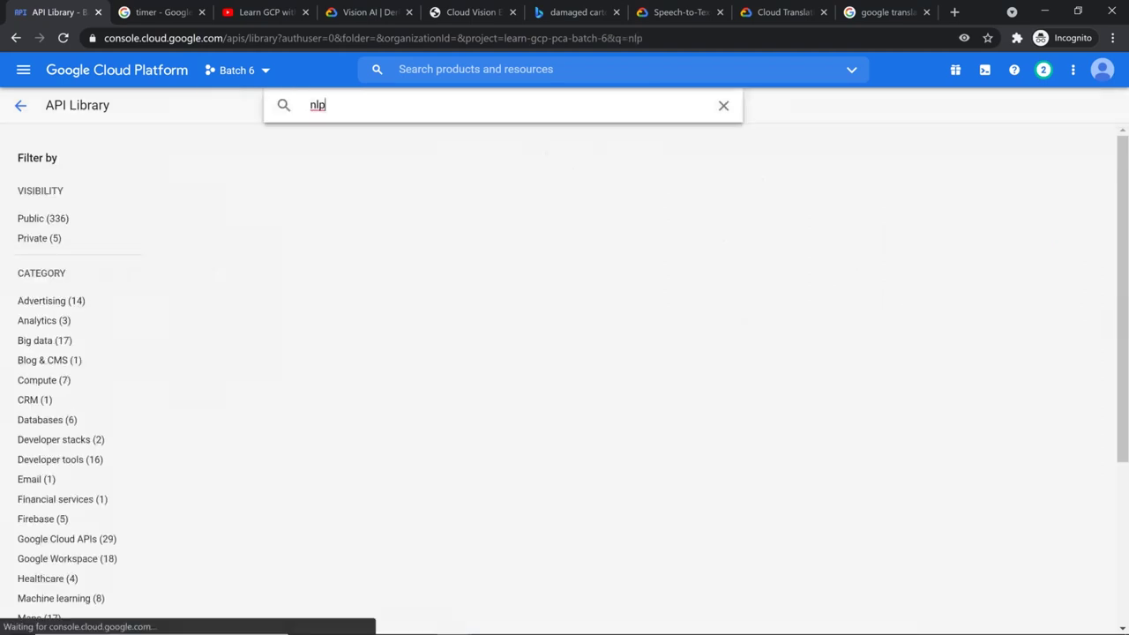
key(BackSpace)
key(BackSpace)
key(BackSpace)
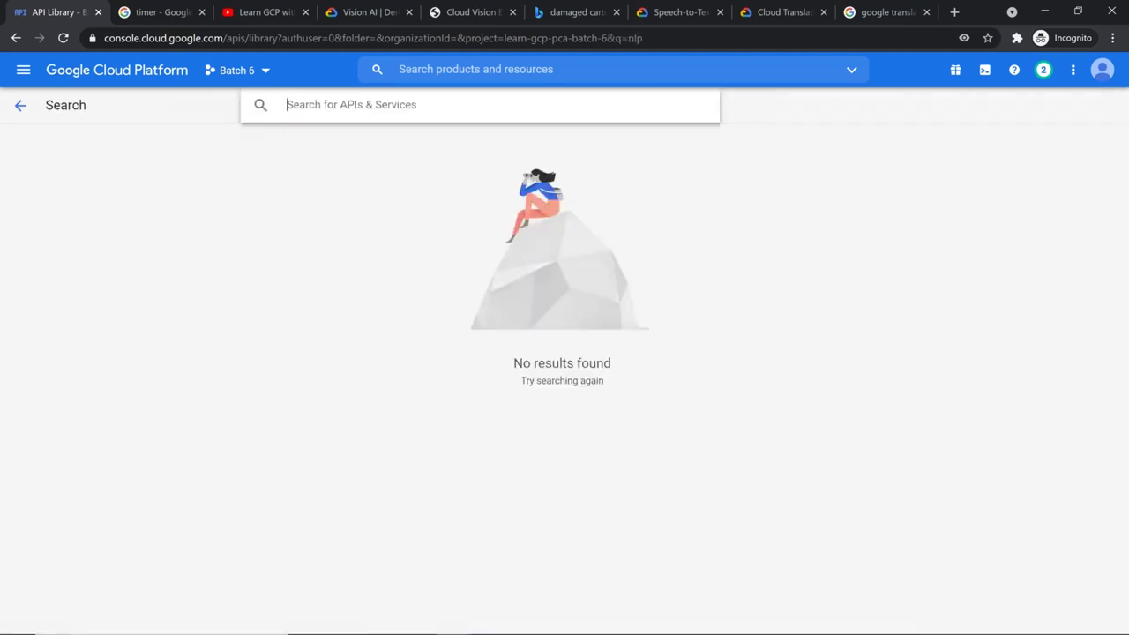
- Search the API Library for "natural" and enable the Cloud Natural Language API
text(natural)
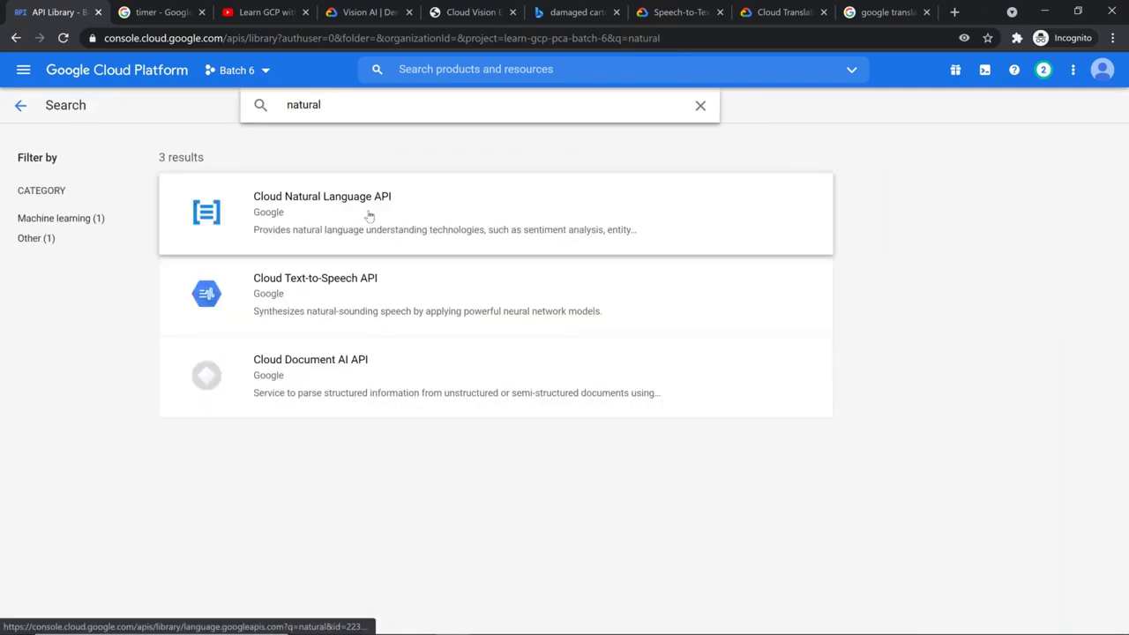
click(370, 216)
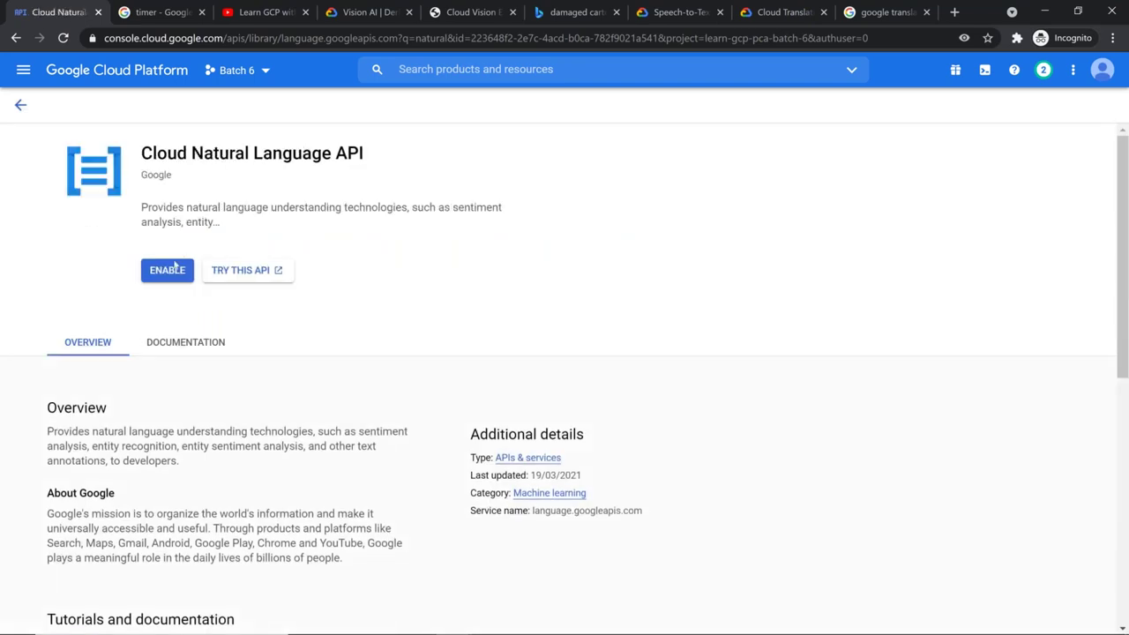
click(167, 272)
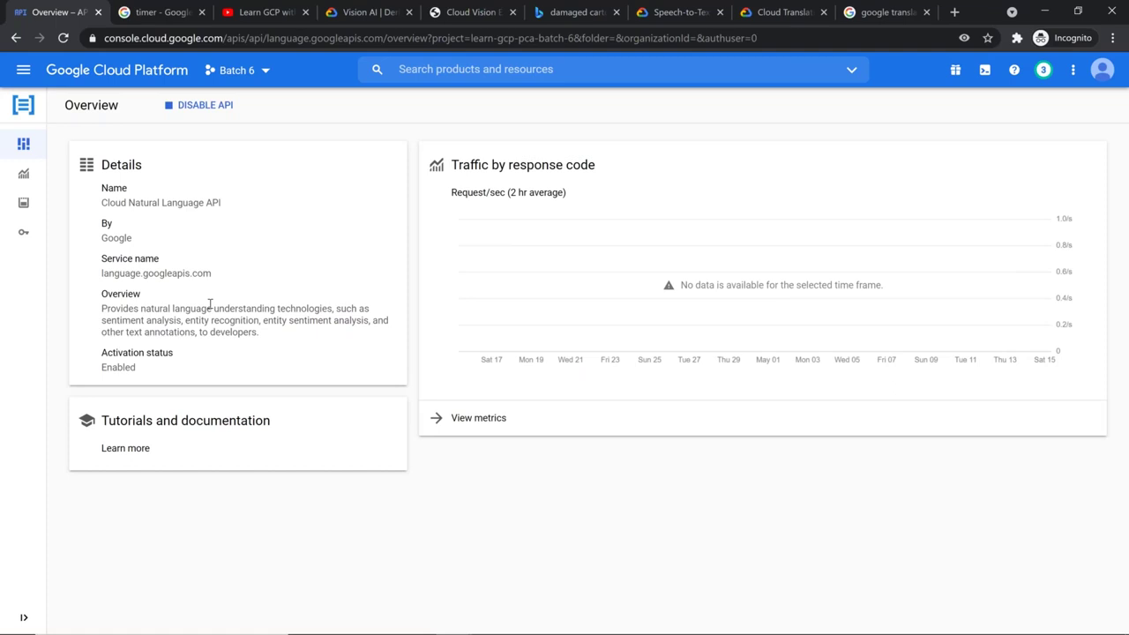
- Open the APIs and services credentials page and create a new API key
click(21, 71)
mouse_move(149, 213)
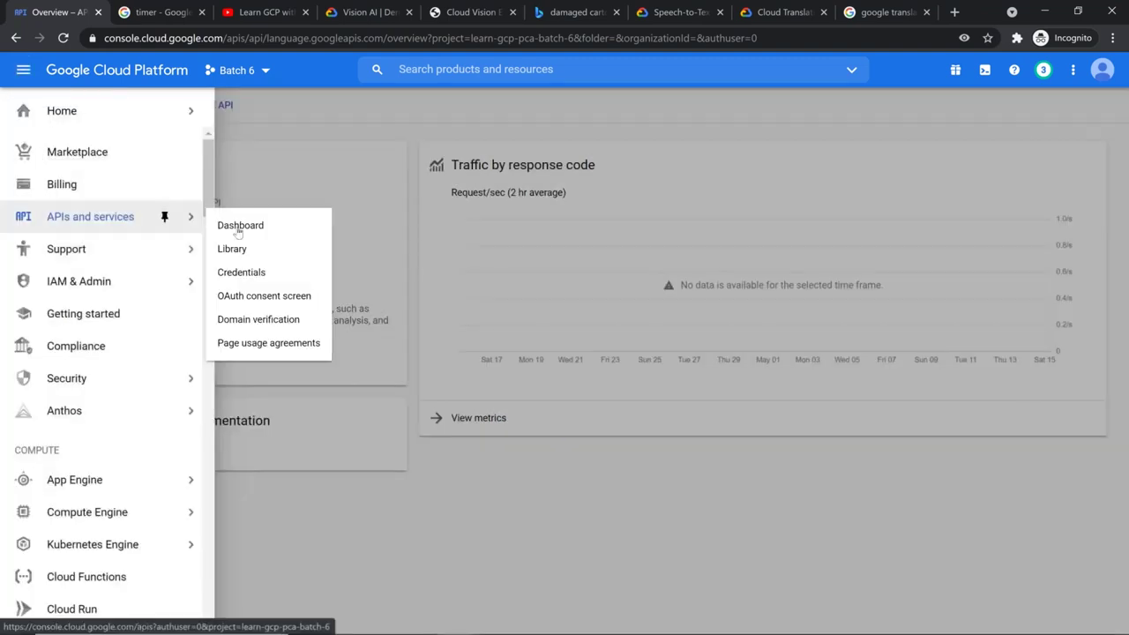
click(266, 273)
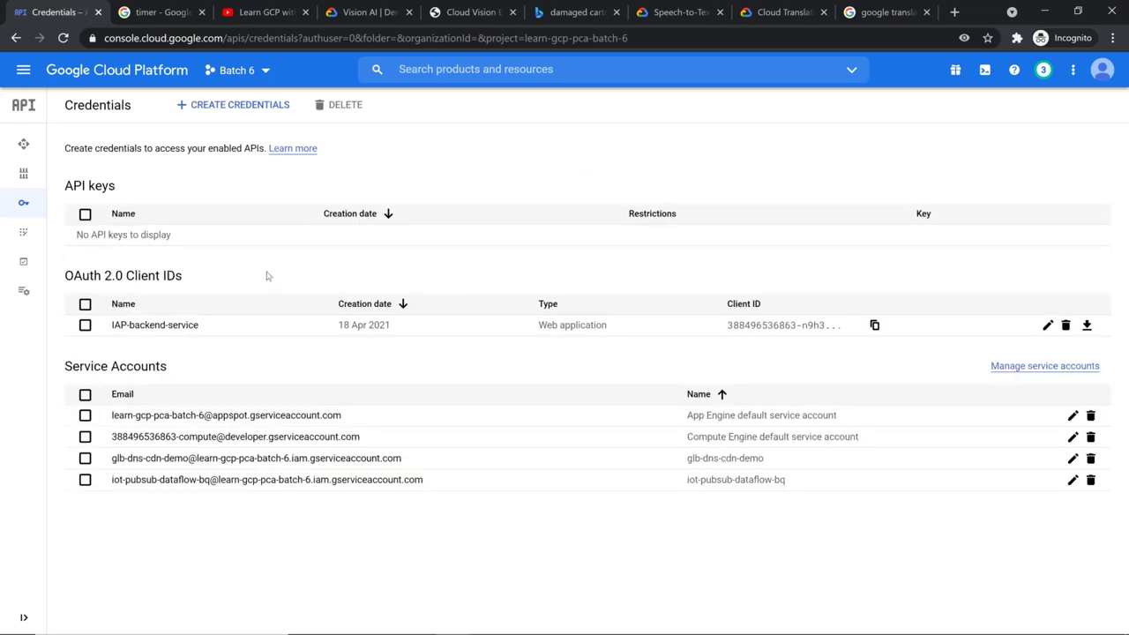
click(272, 108)
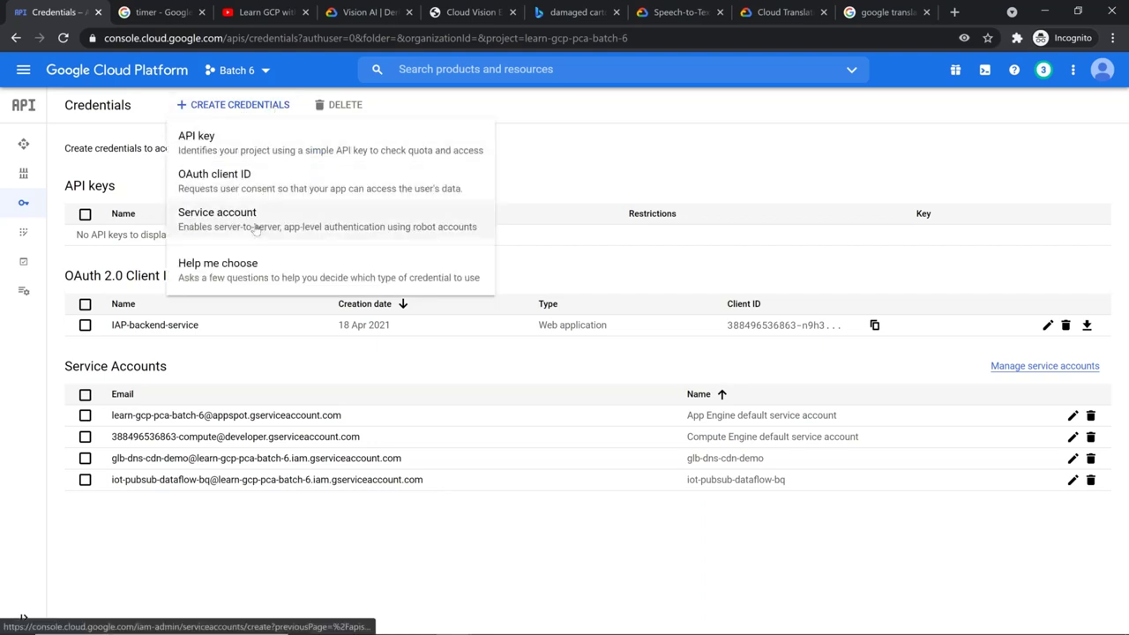
click(289, 154)
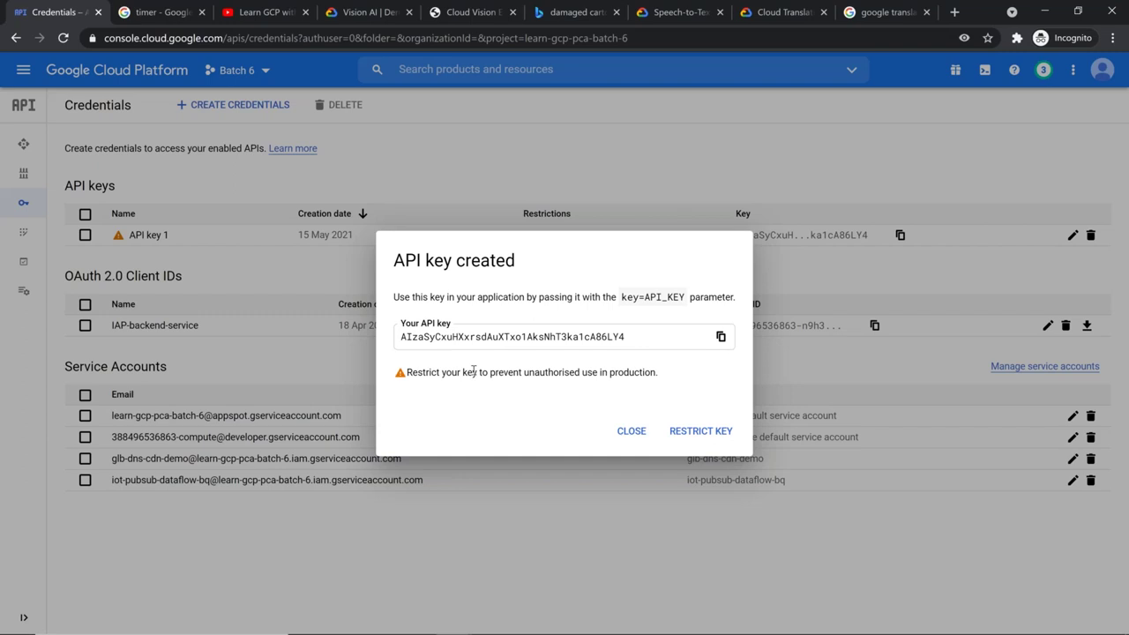
- Open the restriction settings of the new API key and rename it "ML Predefined API Keys"
click(702, 431)
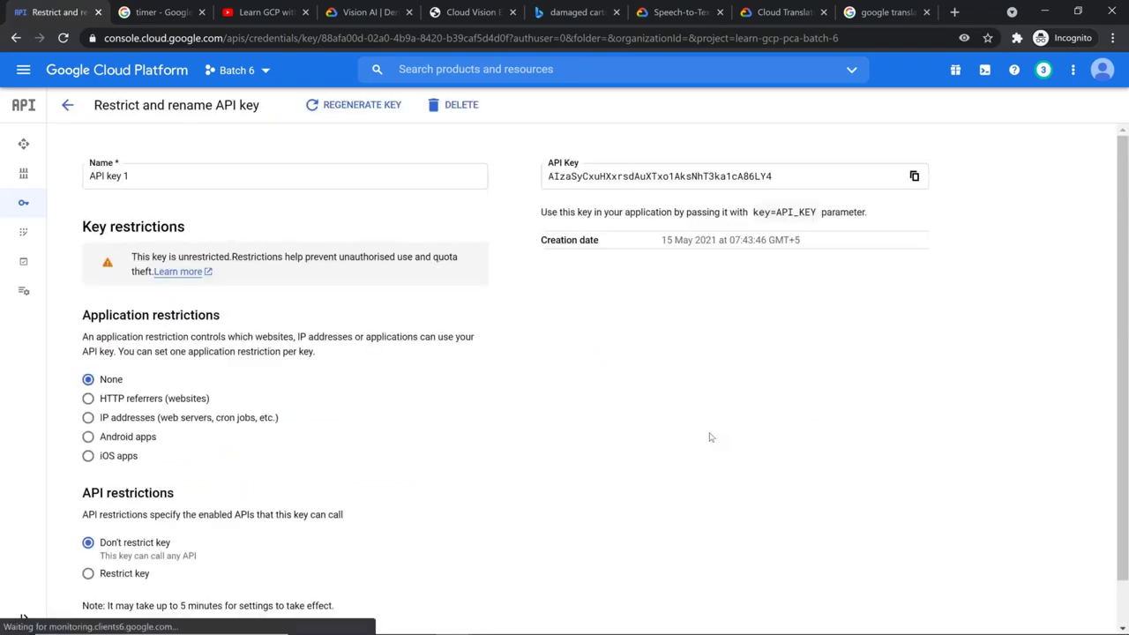
click(165, 176)
key(ctrl+a)
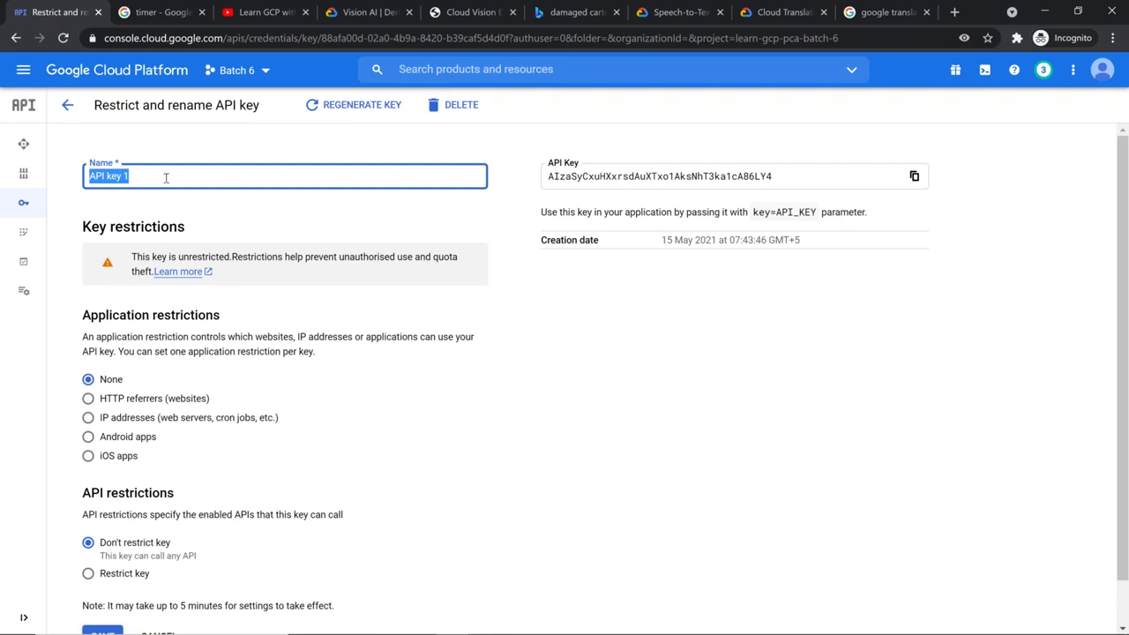
text(ML)
text( Pref)
text(efi)
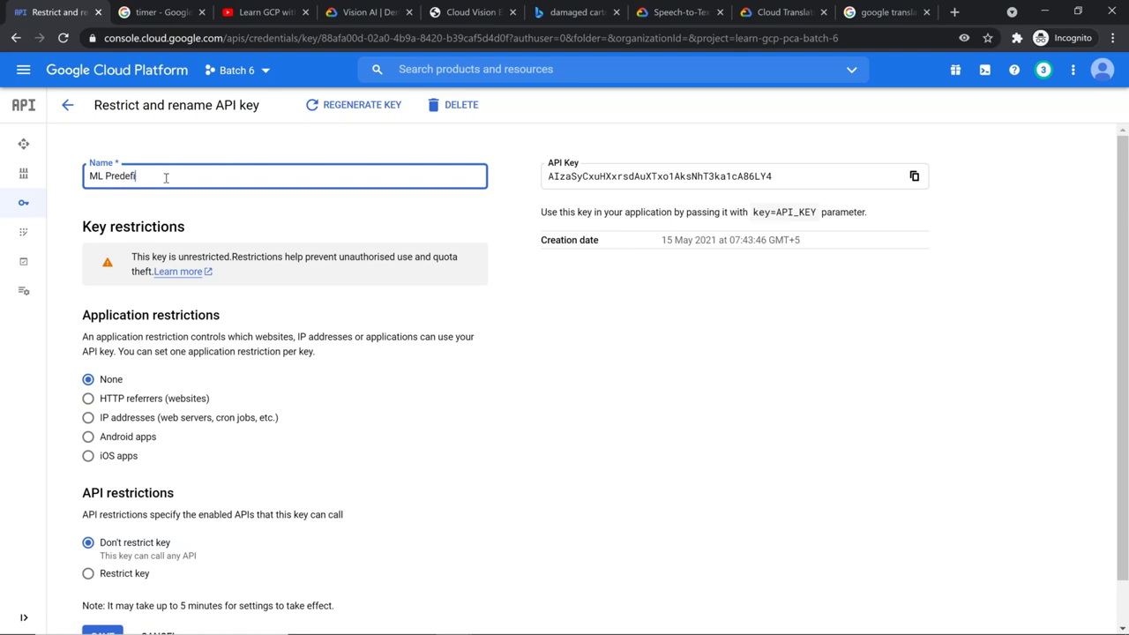
text(ned API Keys)
- Restrict the key to selected APIs and choose the Cloud Translation API, filtering the list by "tran"
scroll(146, 347, down, 1)
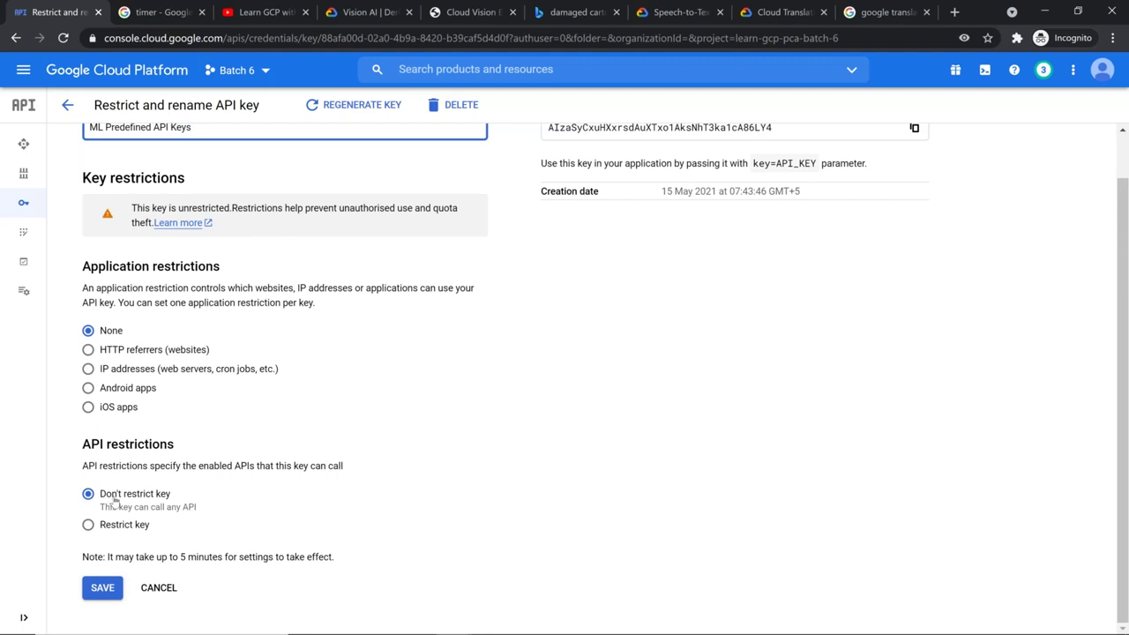
click(113, 528)
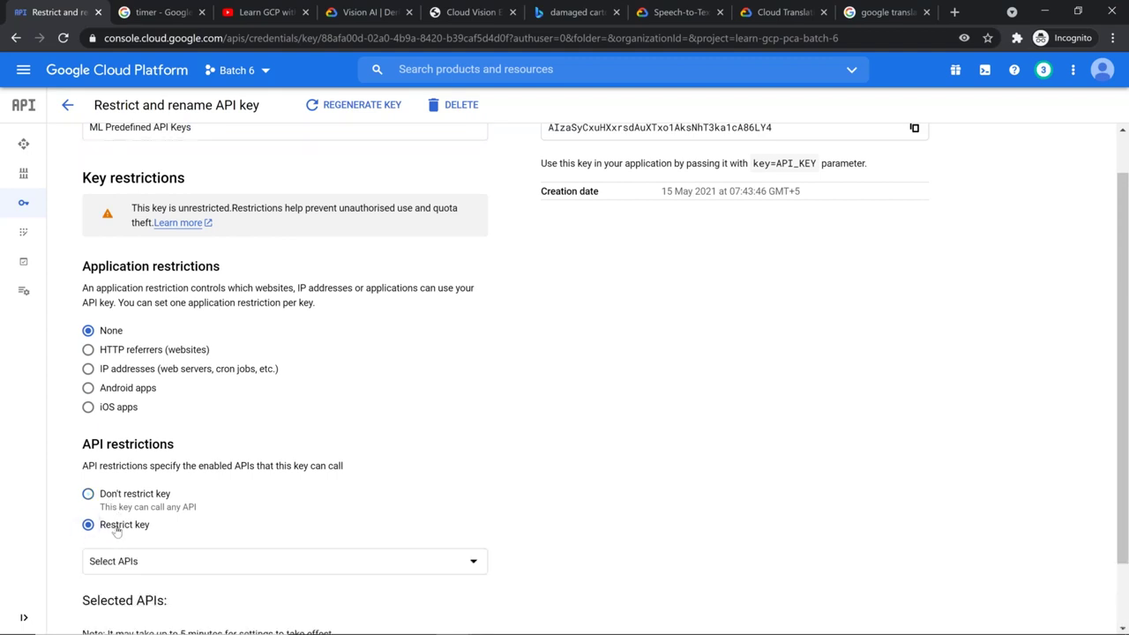
scroll(113, 533, down, 2)
click(176, 485)
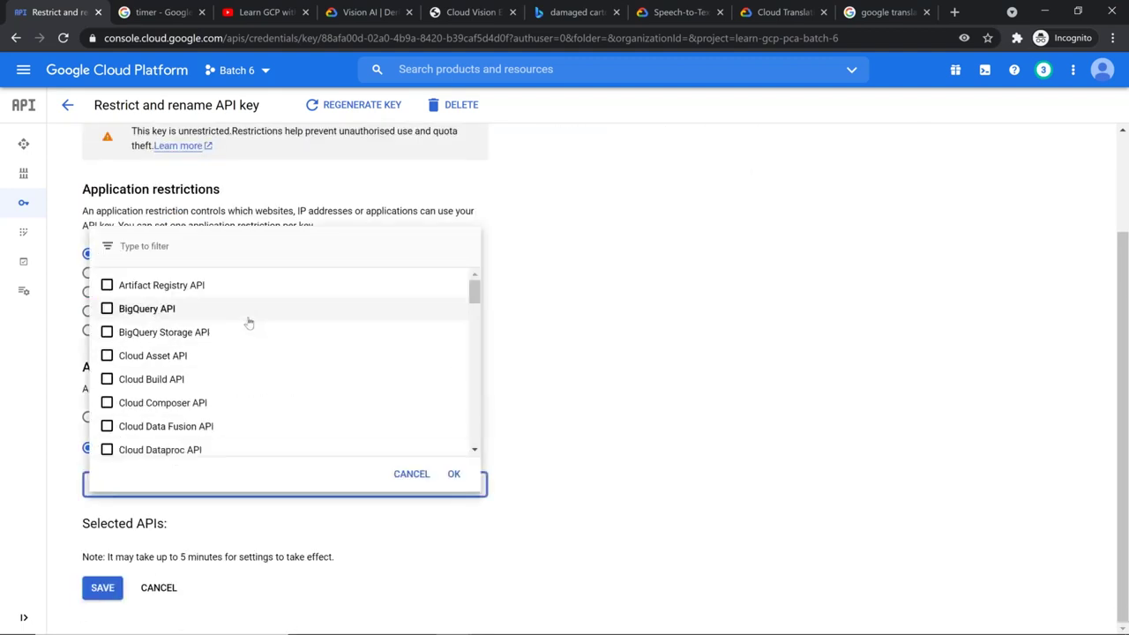
text(tran)
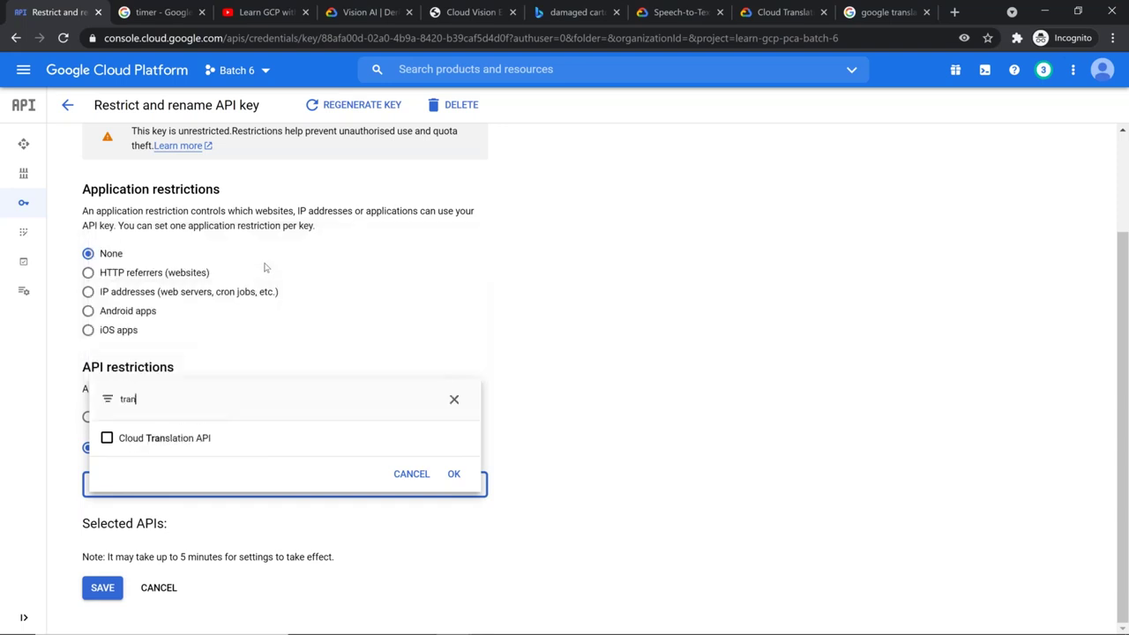
click(111, 439)
click(453, 474)
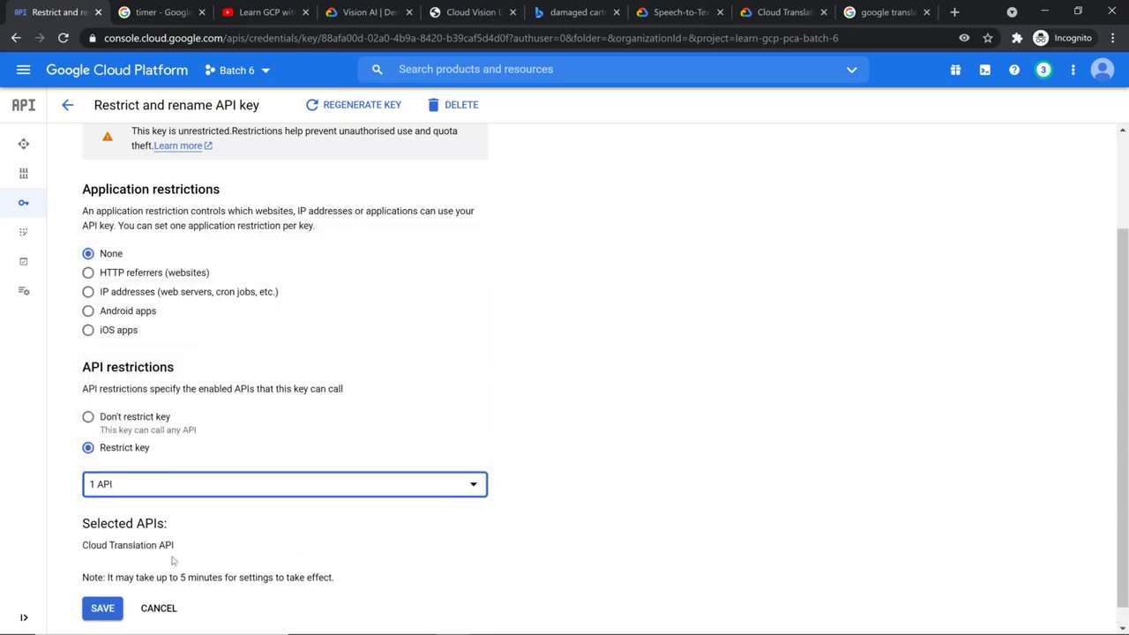
- Add the Cloud Natural Language API to the key's allowed APIs and save the key restrictions
click(180, 489)
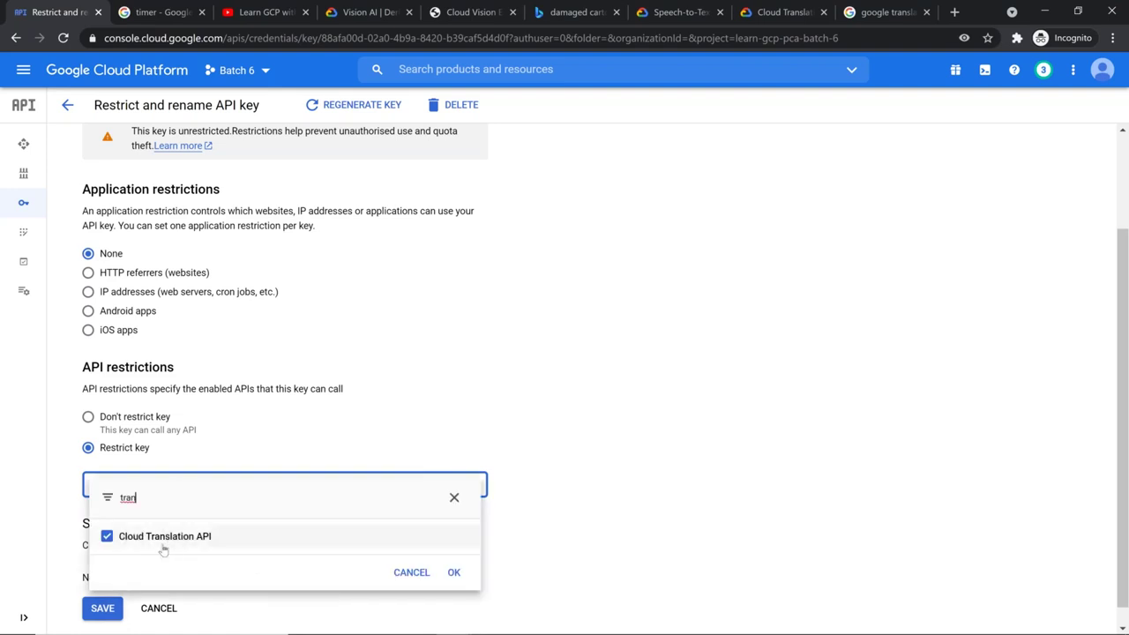
click(455, 497)
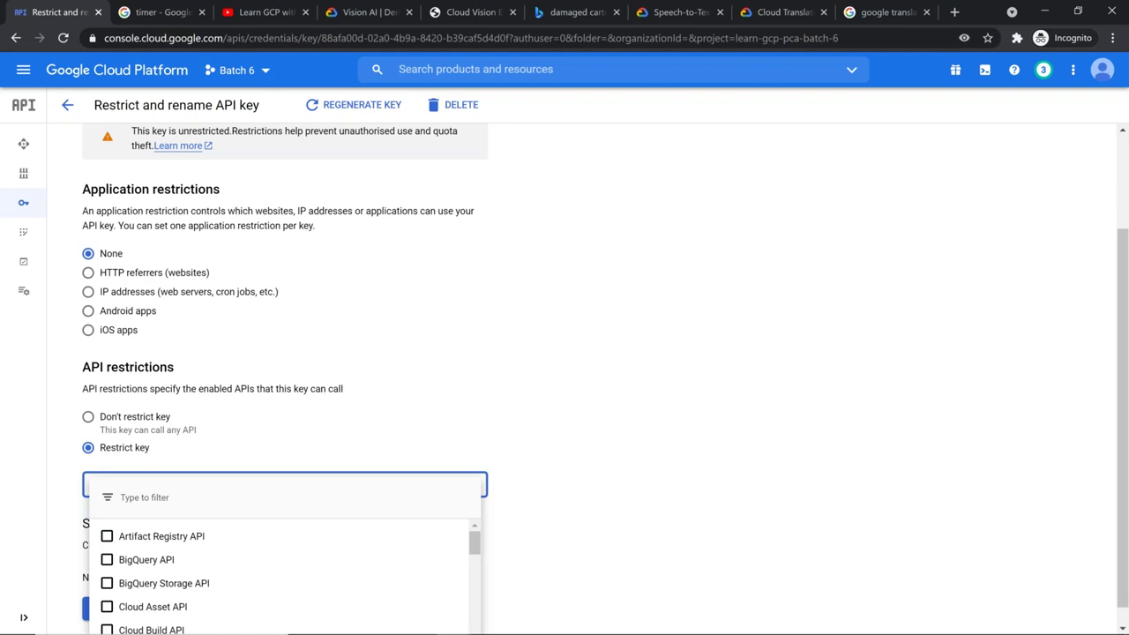
text(nat)
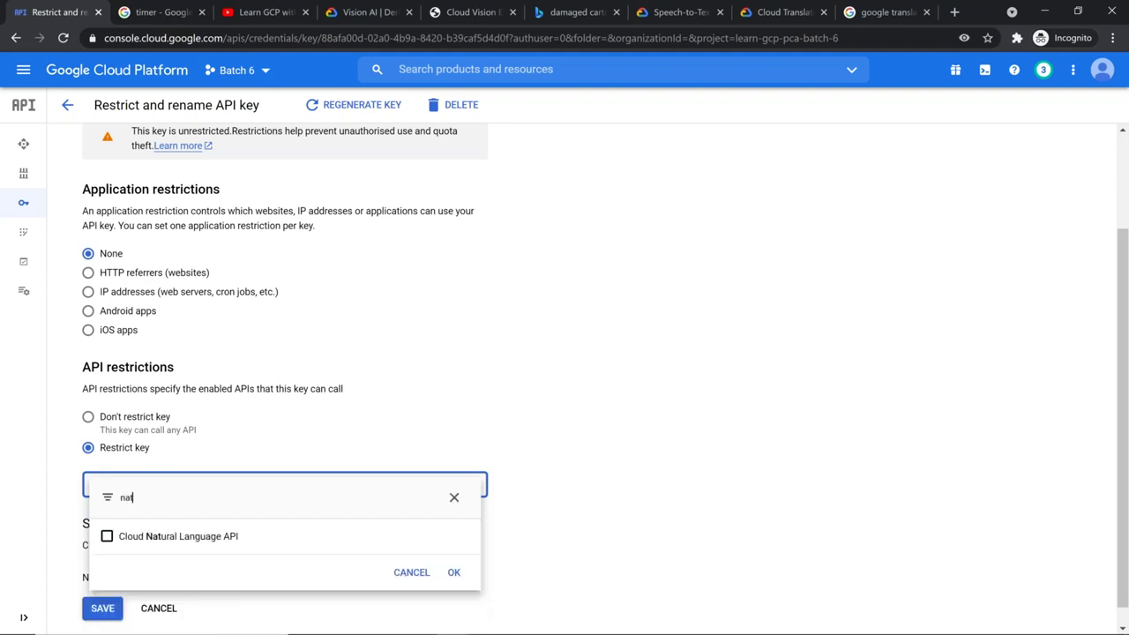
click(227, 537)
click(454, 572)
scroll(557, 512, down, 1)
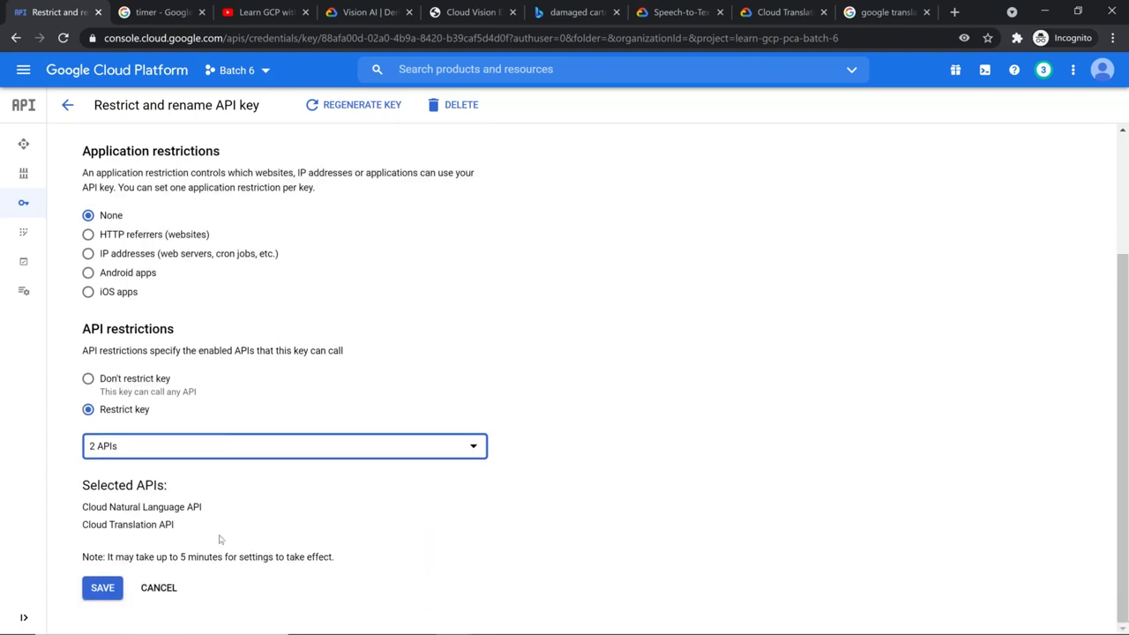
click(112, 592)
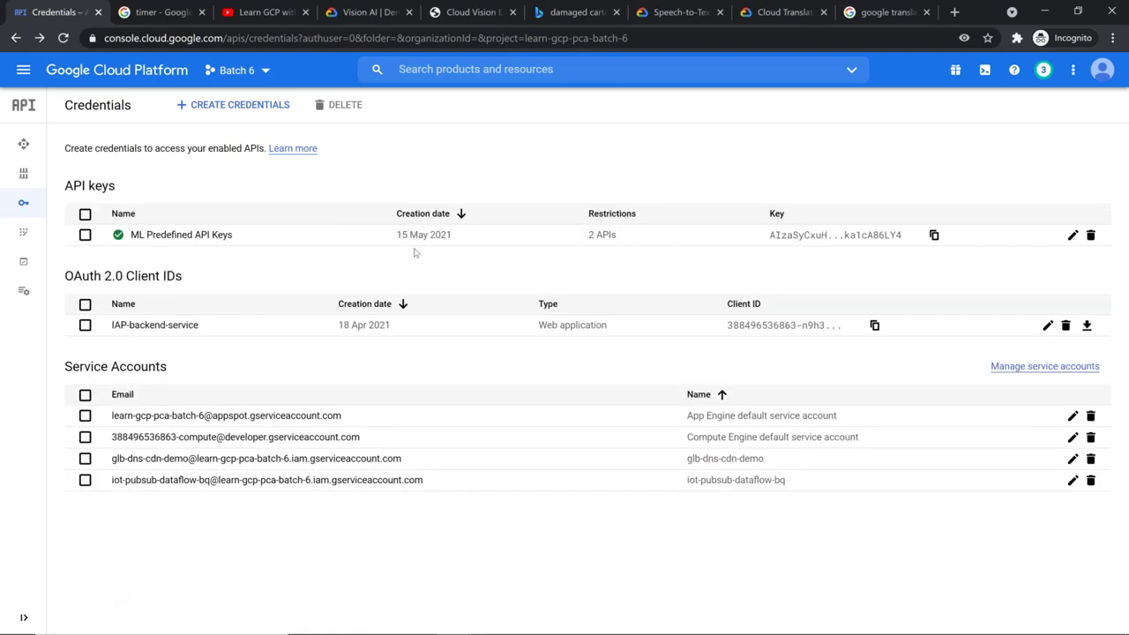
- Copy the API key of ML Predefined API Keys and switch to Postman
click(935, 236)
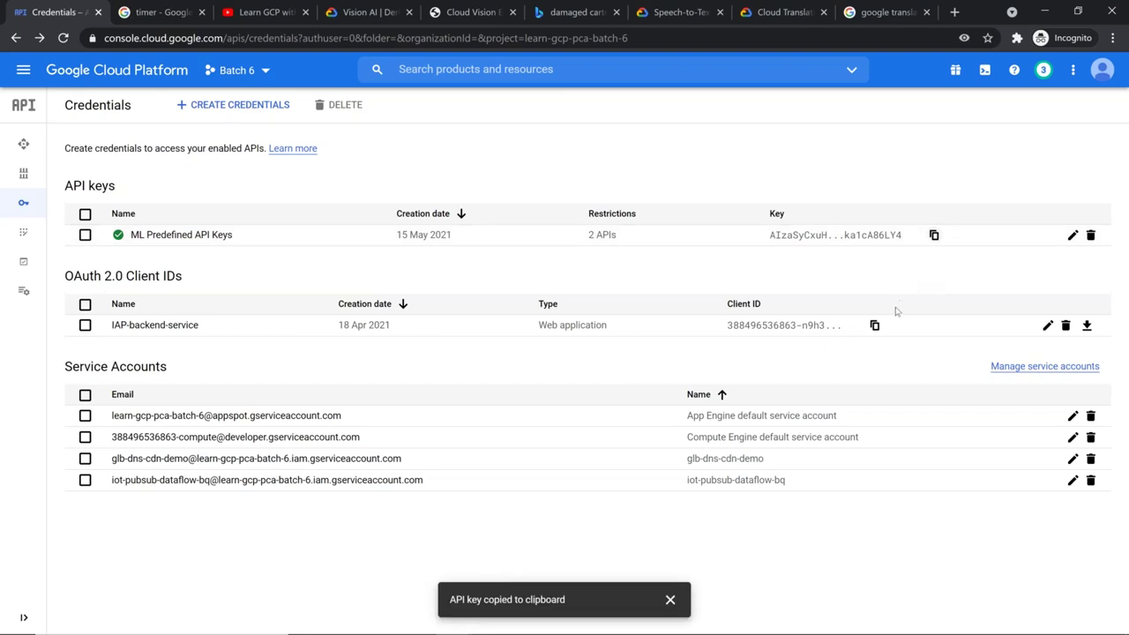
key(alt+Tab)
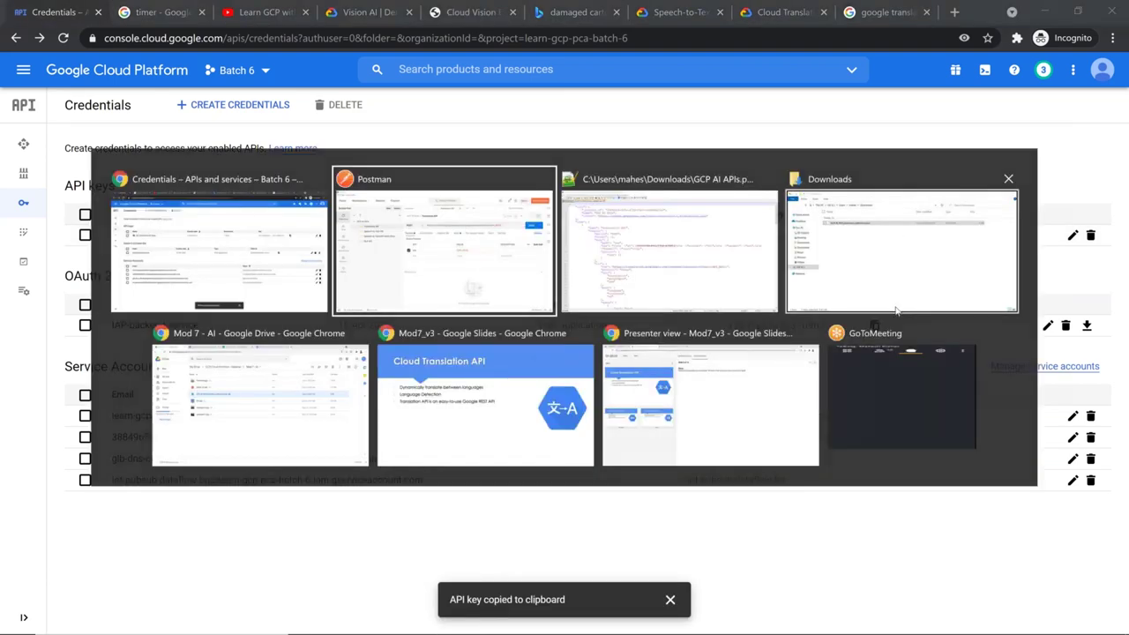
key(alt+Tab)
- Paste the copied API key over the API_KEY variable in the Translation API request URL, and undo the replacement
click(805, 181)
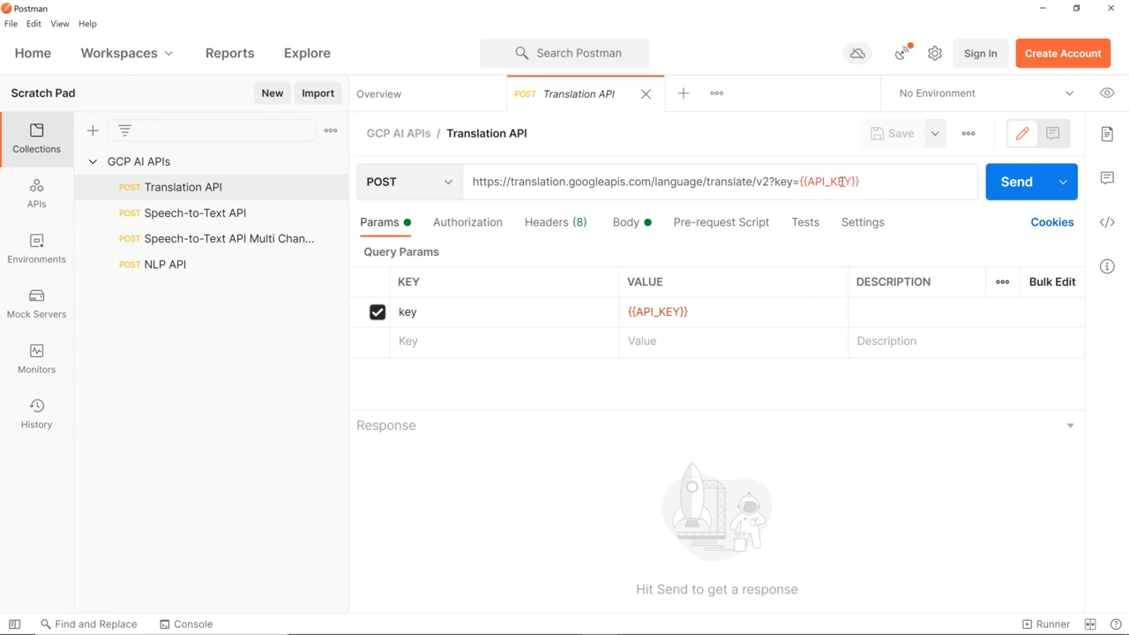
mouse_move(837, 184)
drag(800, 179, 904, 179)
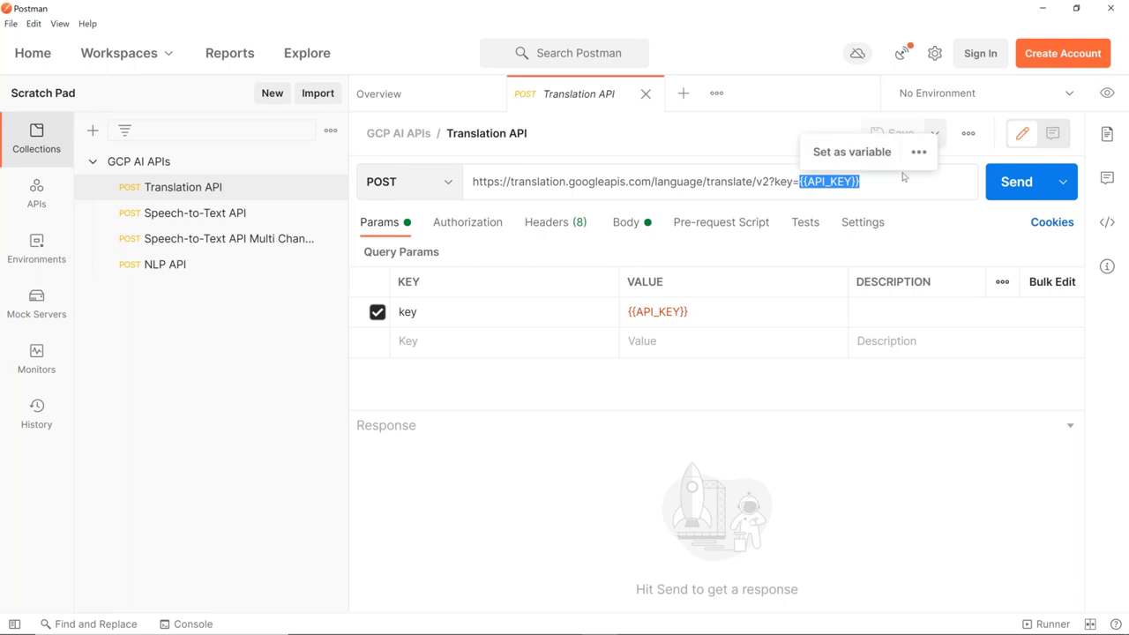
key(ctrl+v)
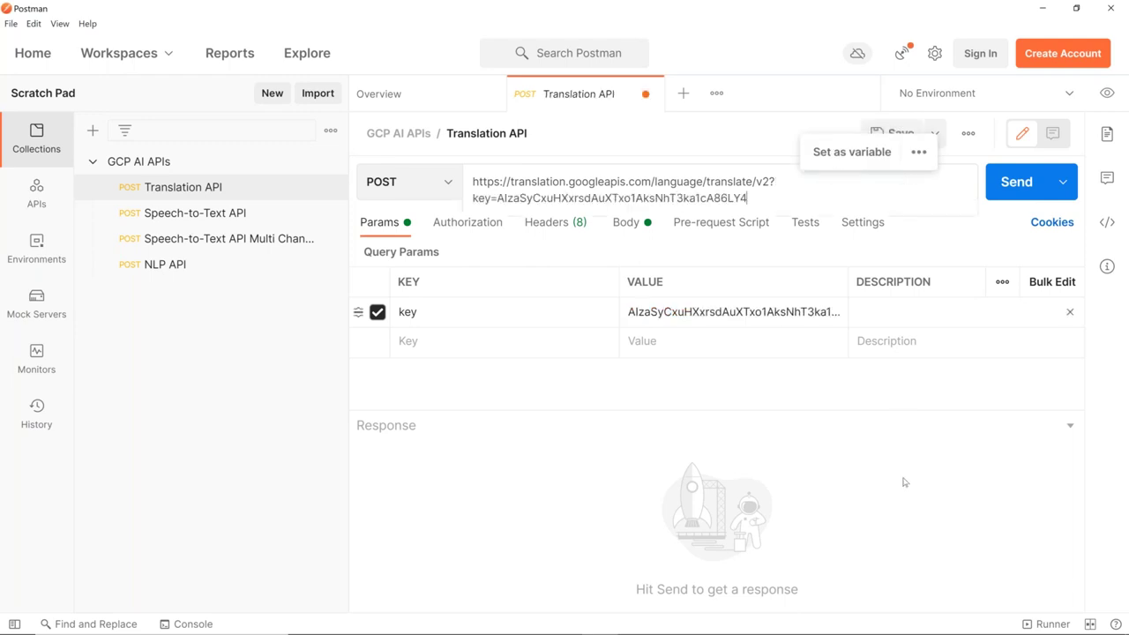
key(ctrl+z)
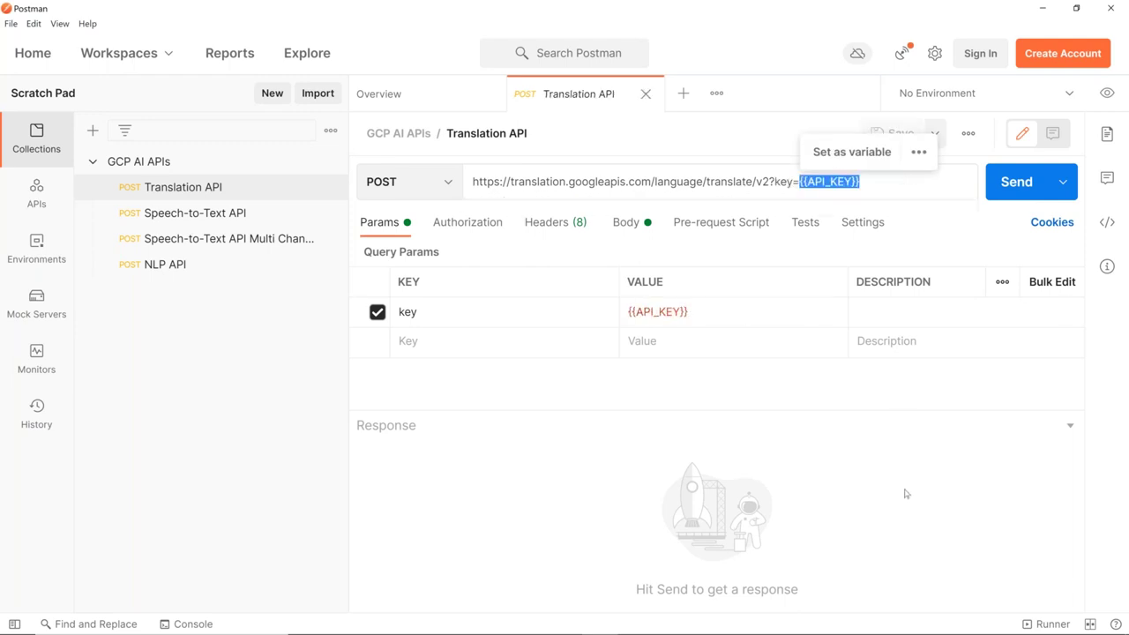
click(993, 474)
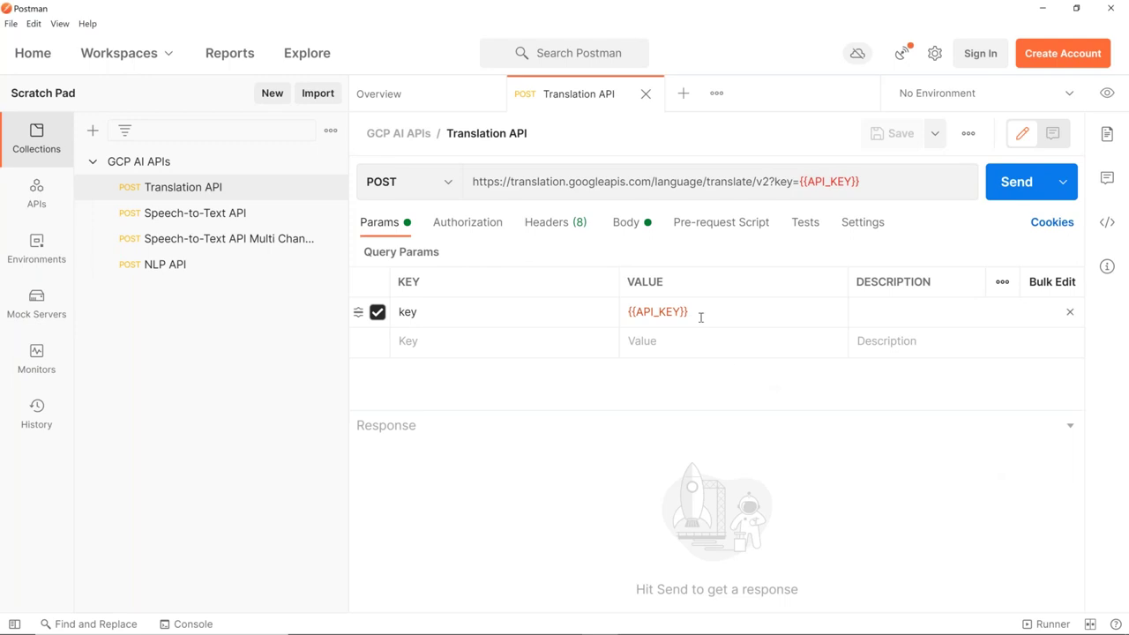
- Add a new global variable named API_KEY to the workspace
click(939, 55)
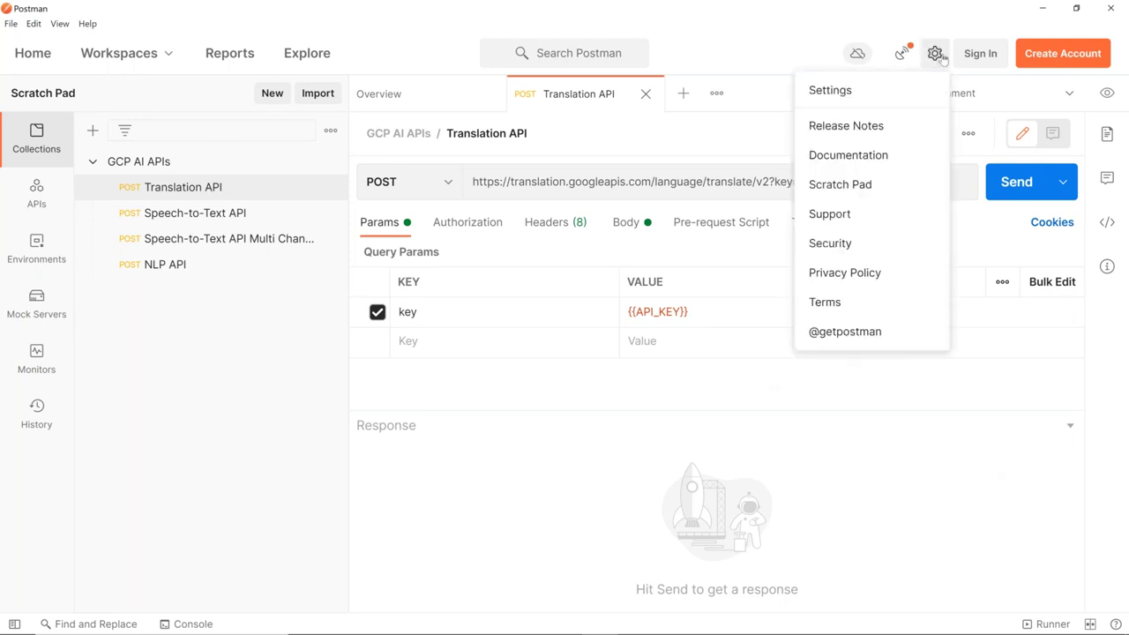
click(972, 441)
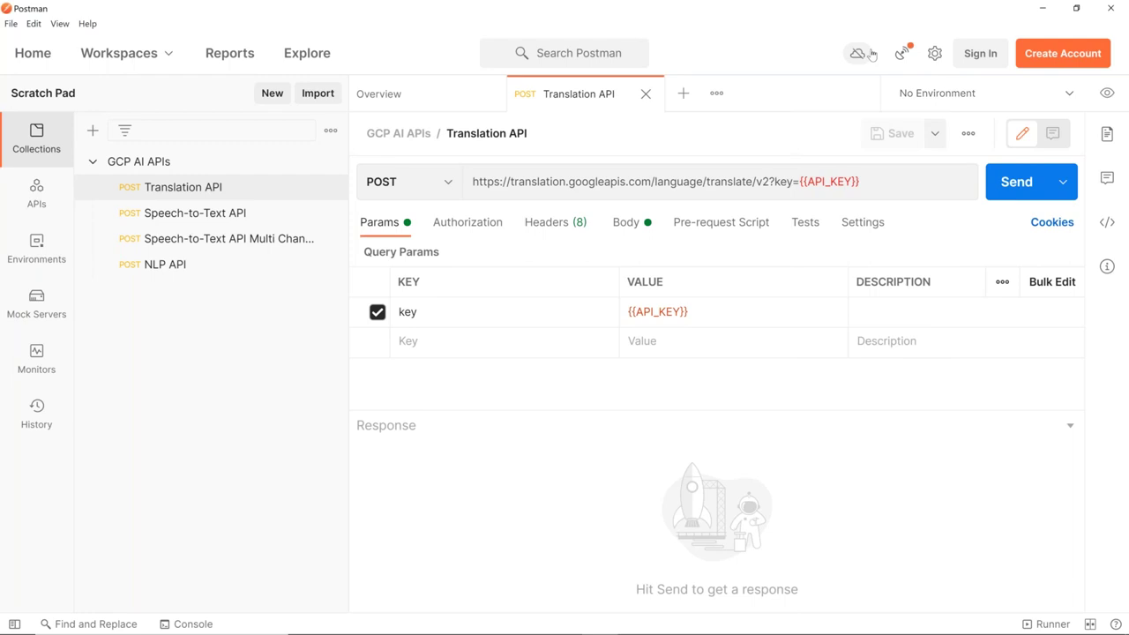
click(1108, 94)
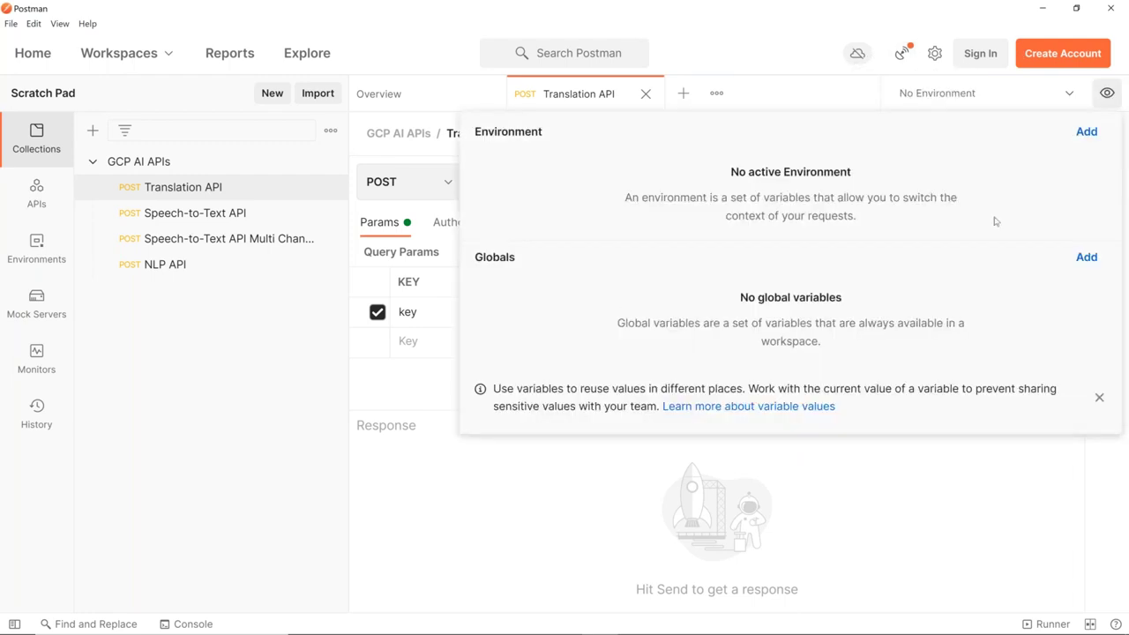
click(1086, 256)
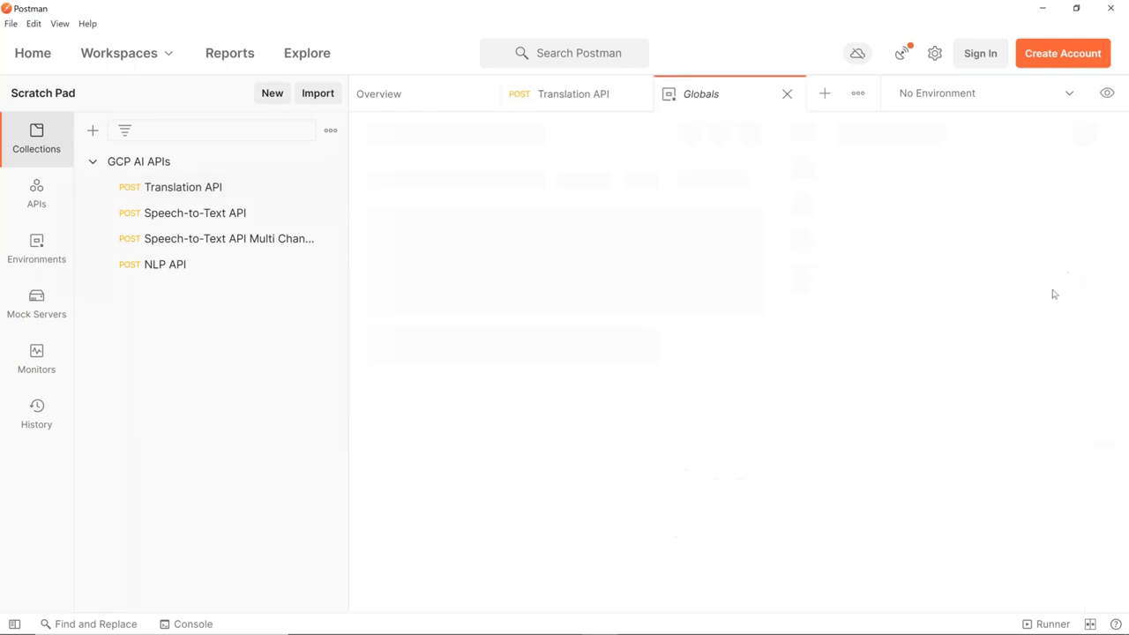
click(456, 260)
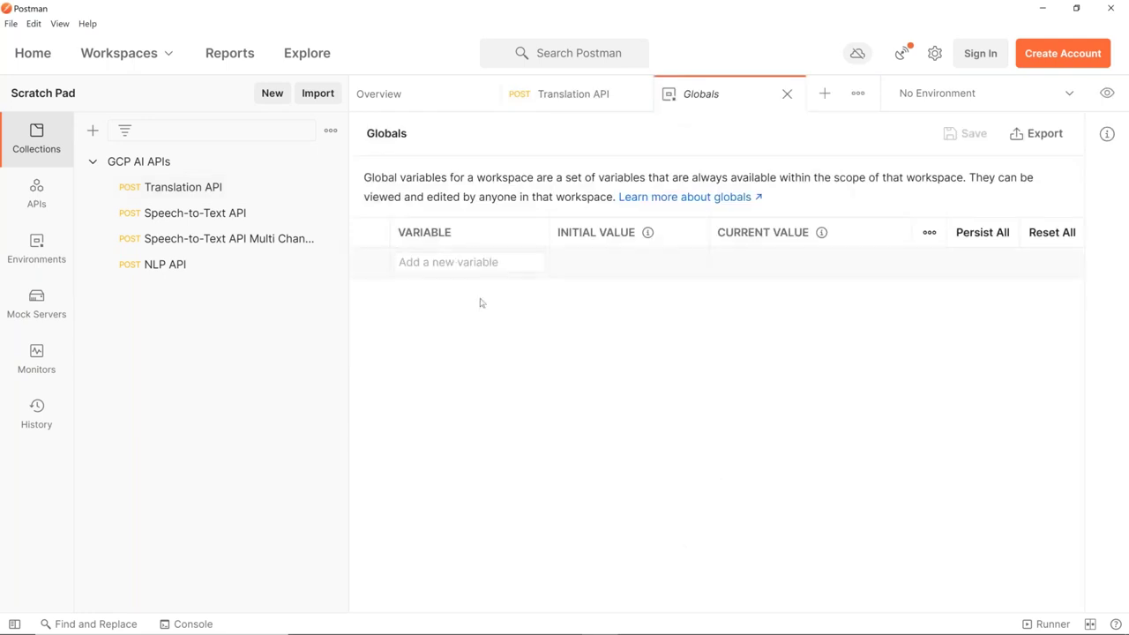
text(API)
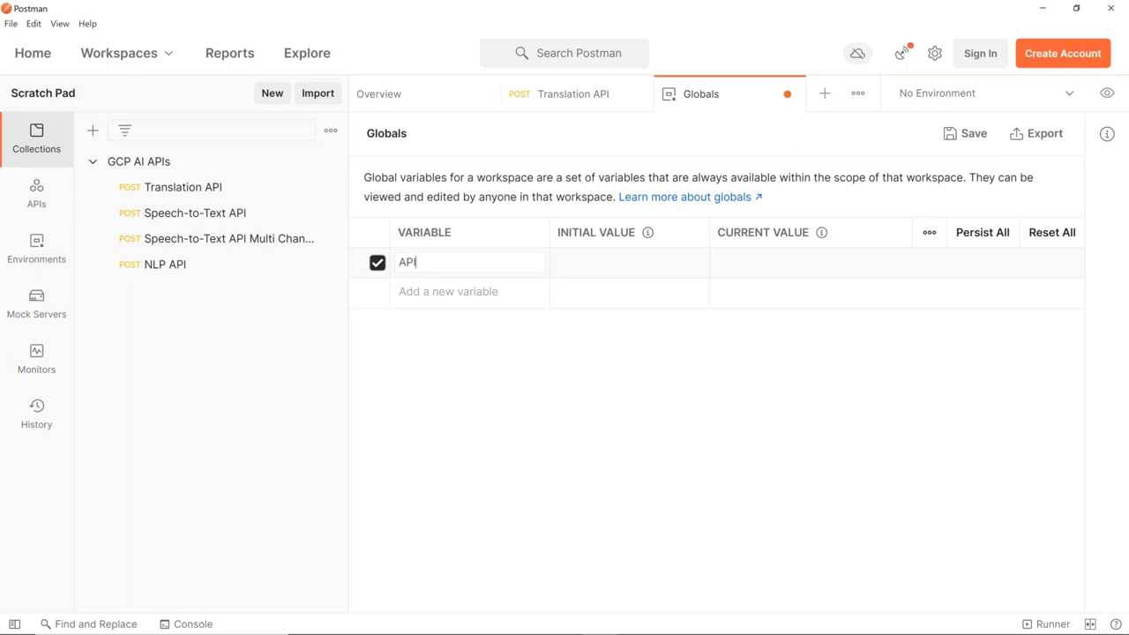
text(_KEY)
- Paste the copied API key as the current value of the API_KEY global variable and save the globals
click(561, 104)
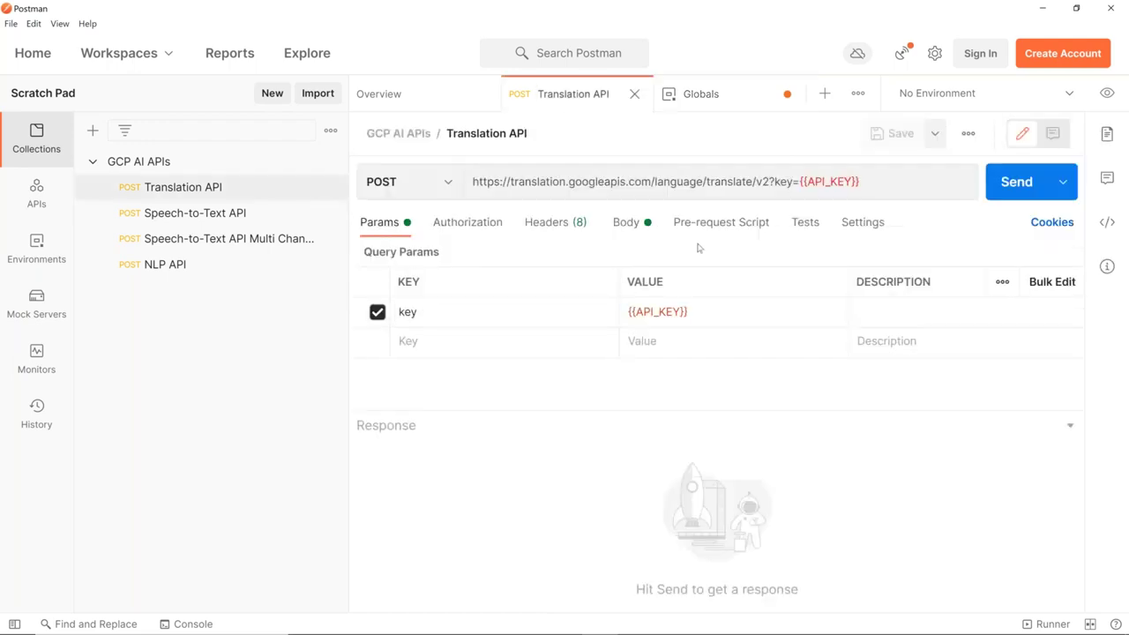
click(733, 100)
click(623, 262)
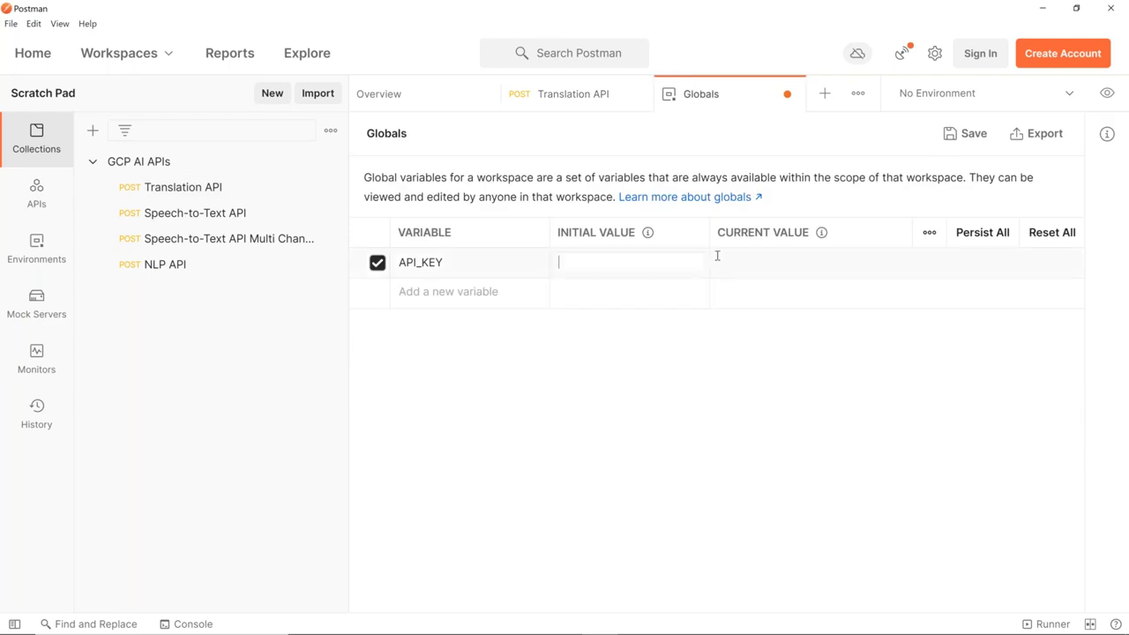
click(782, 258)
key(ctrl+v)
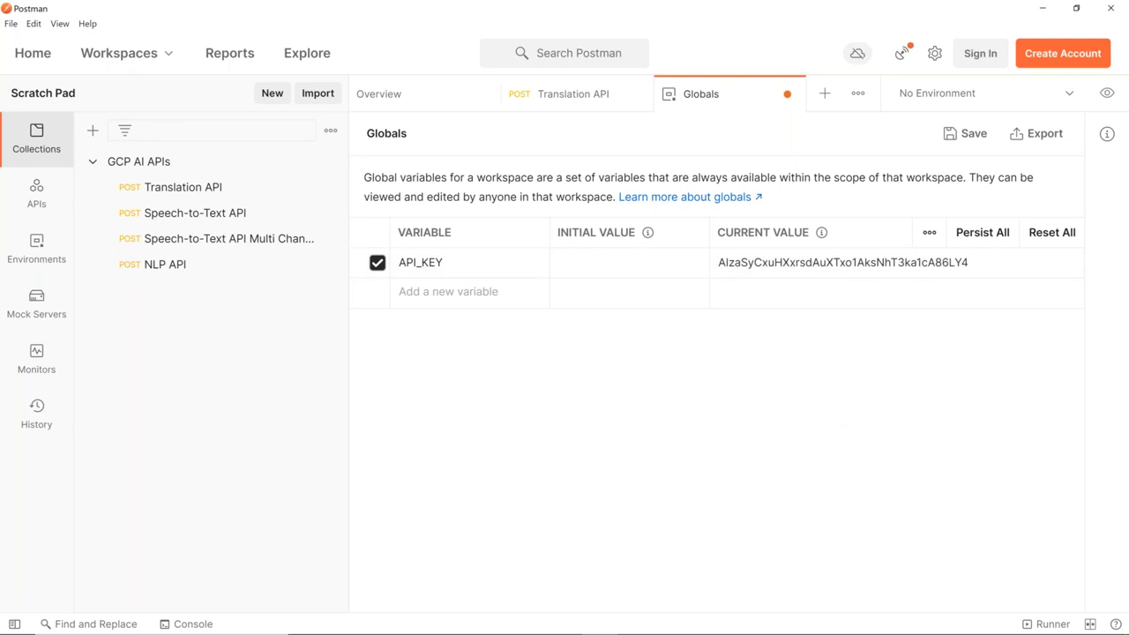
key(ctrl+s)
- Examine the Translation API request's headers and the query, source, target and format fields in its raw body
click(600, 95)
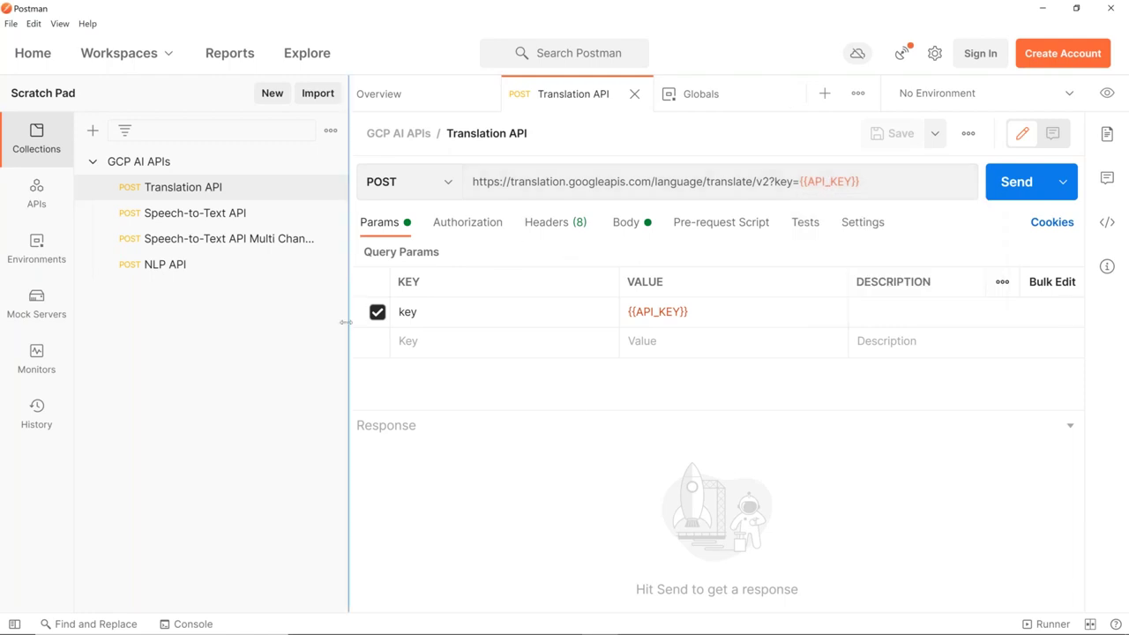
click(577, 226)
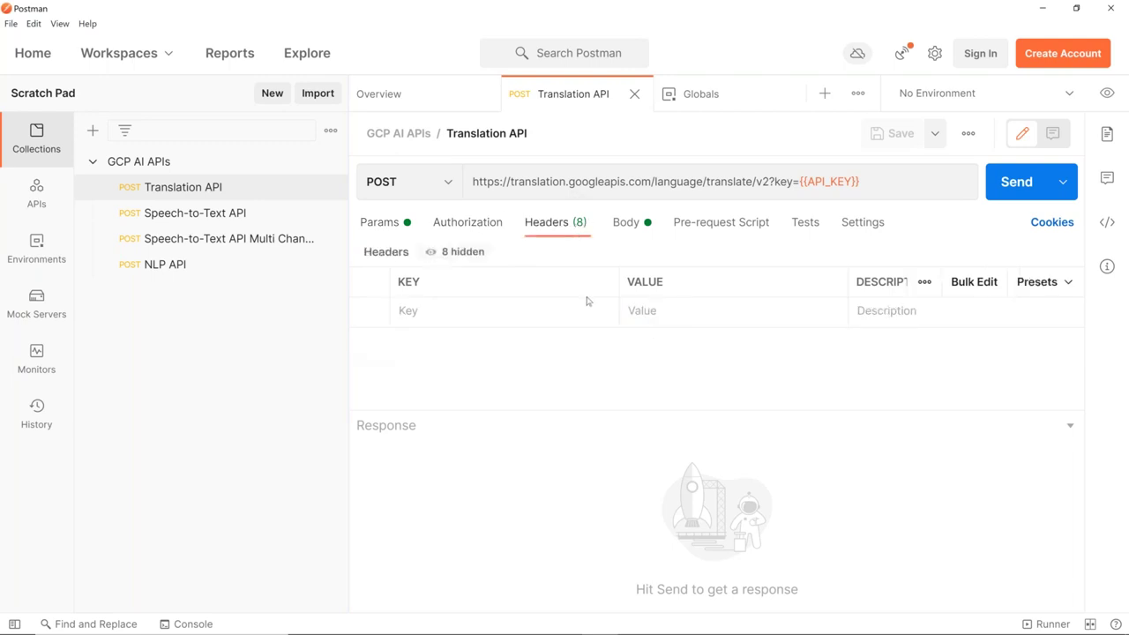
click(626, 222)
drag(643, 407, 664, 525)
click(536, 357)
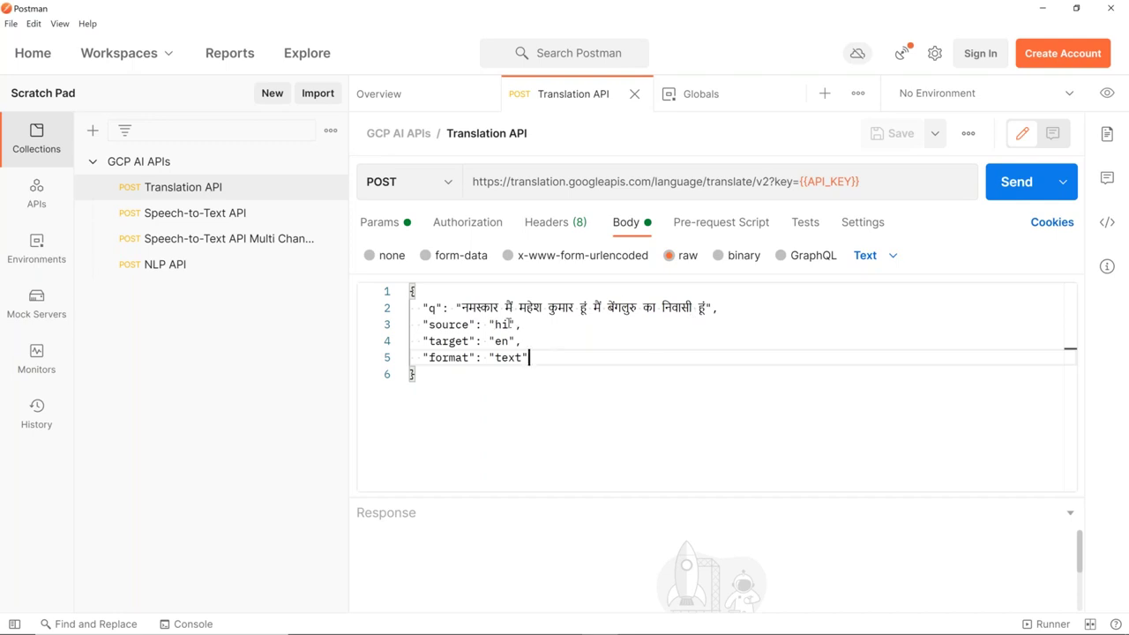
click(509, 324)
click(496, 341)
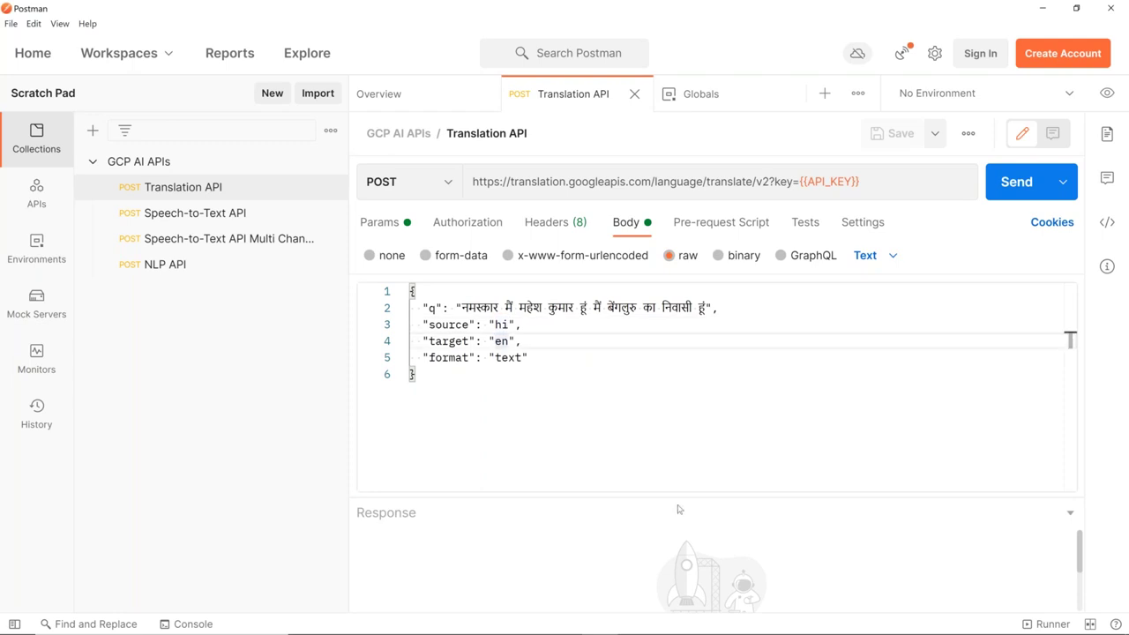
click(534, 359)
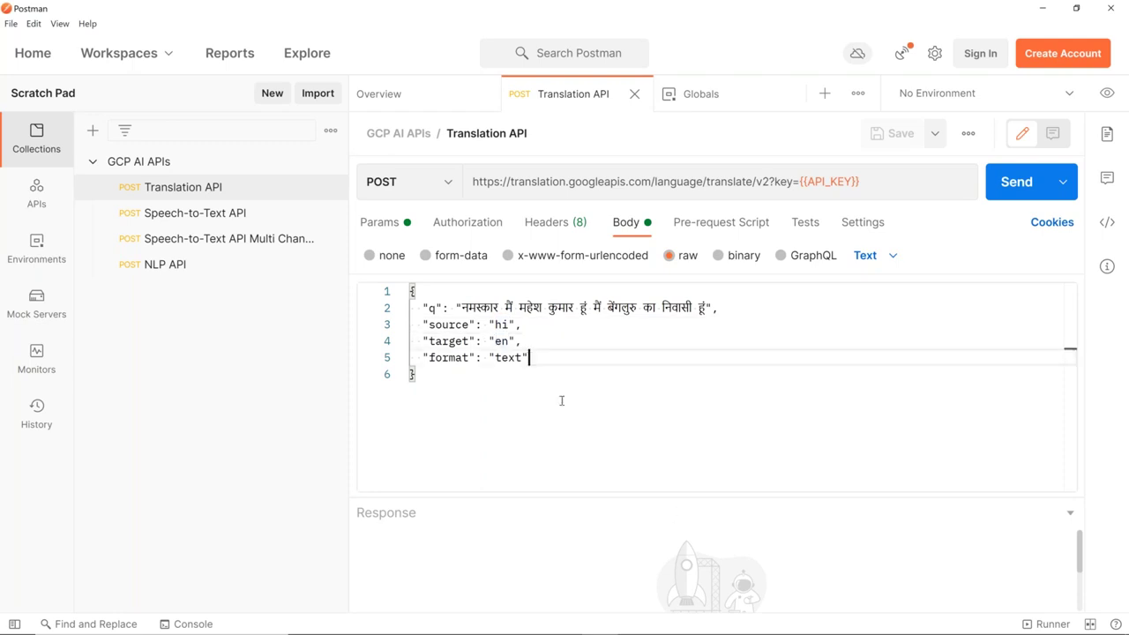
- Send the Hindi-to-English translation request and resize the response area to read the translated text
click(1011, 185)
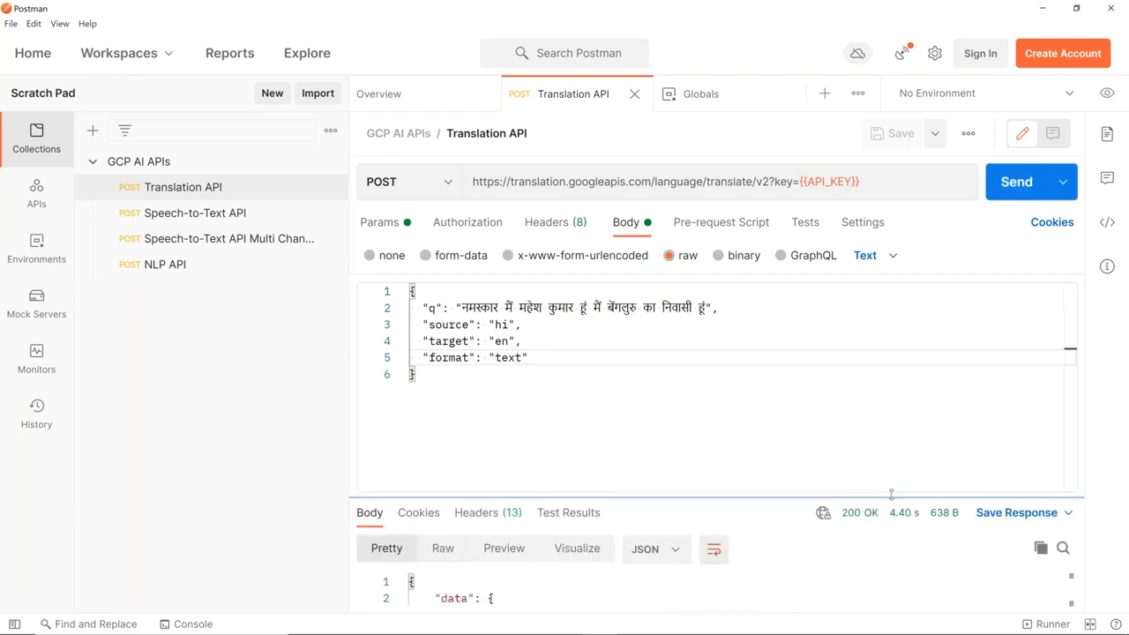
drag(891, 494, 895, 349)
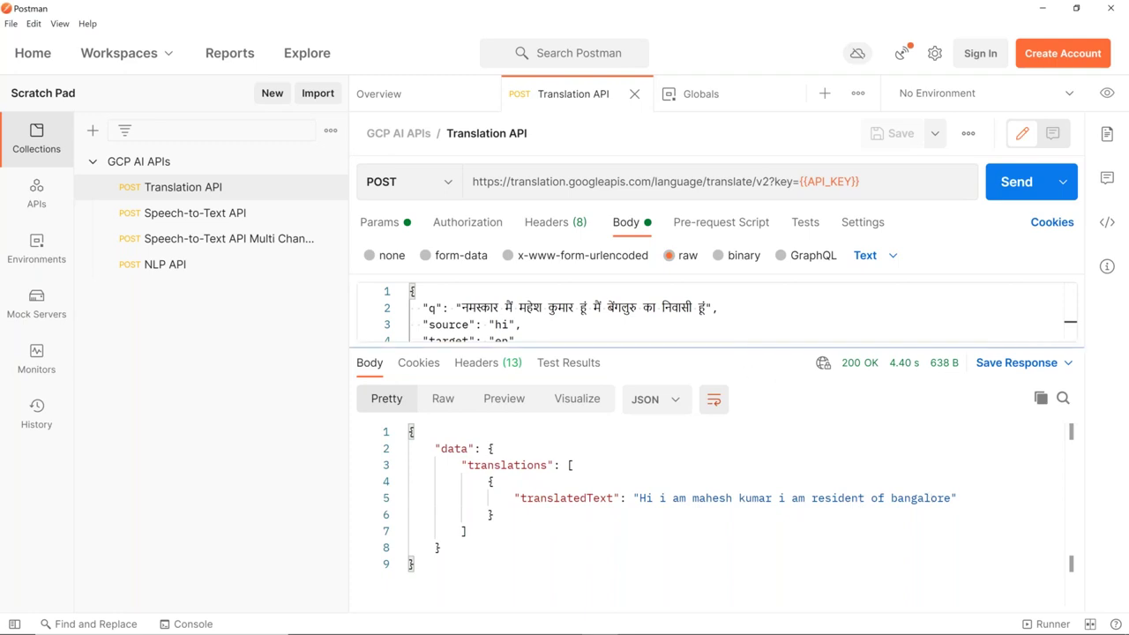
drag(731, 349, 723, 426)
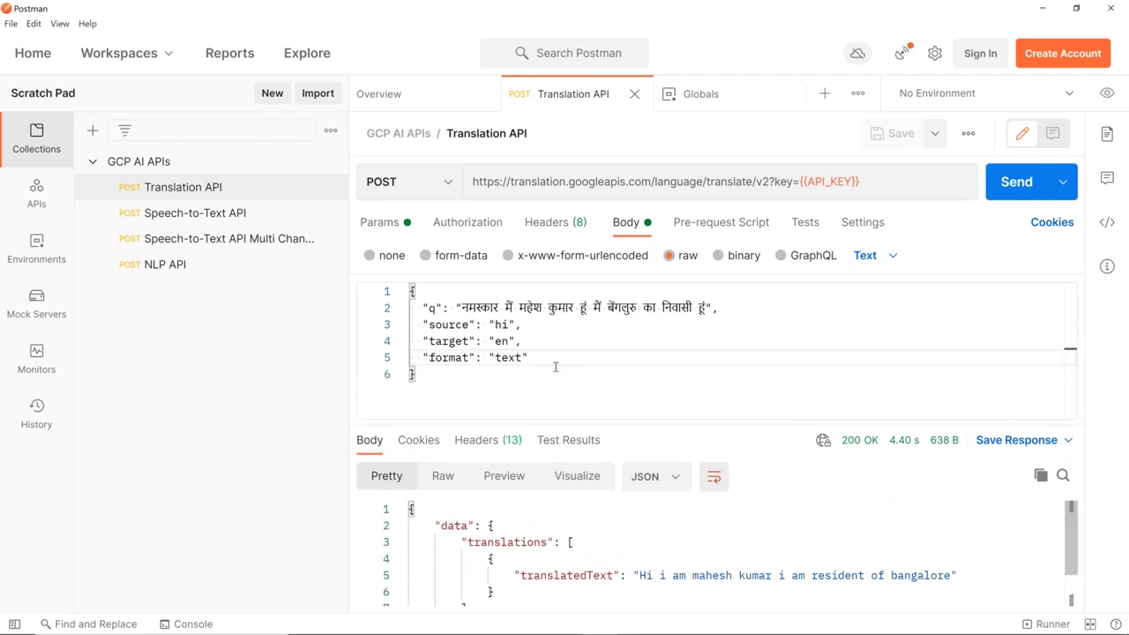
- Set the target language in the request body to "es" and send the request
click(501, 341)
key(BackSpace)
text(s)
click(593, 387)
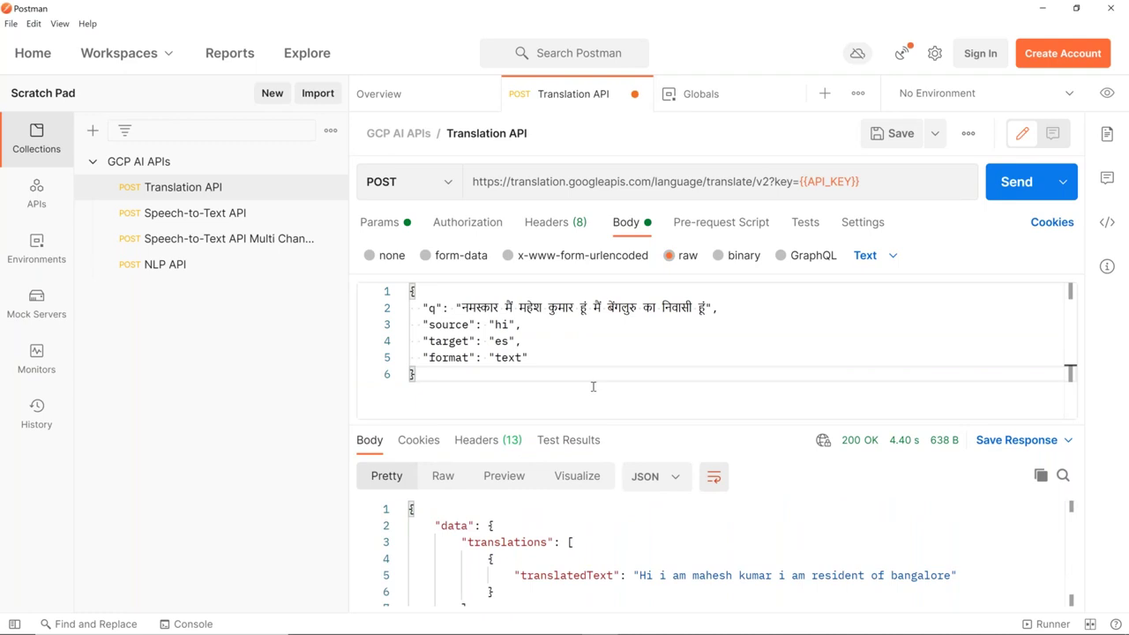
click(1008, 182)
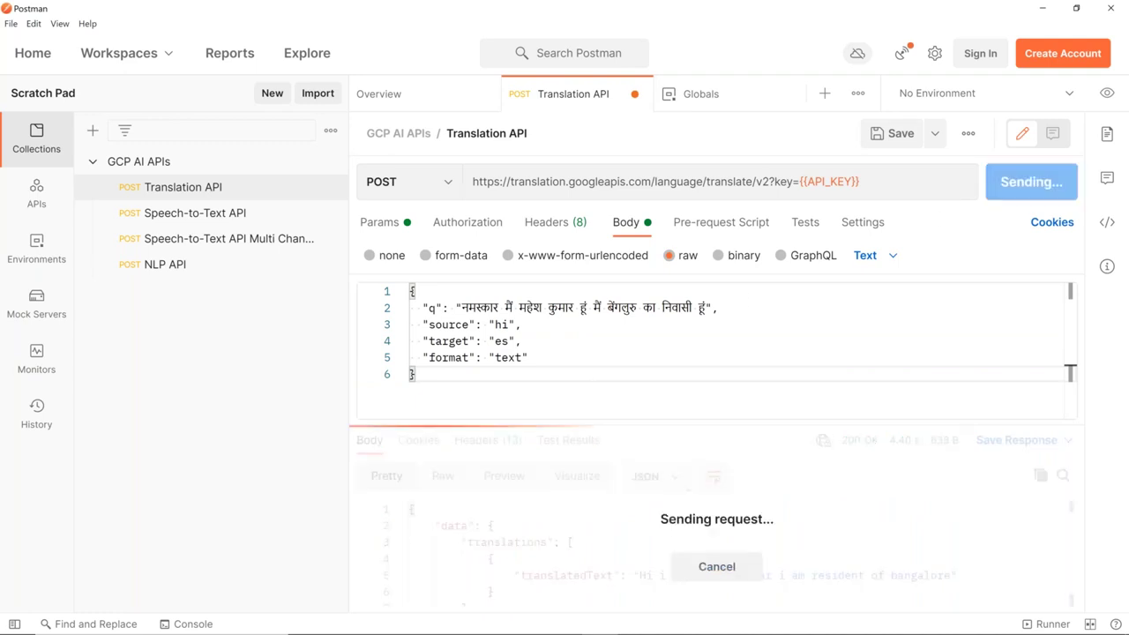
- Copy the Spanish translated text from the response and paste it over the Hindi text in the body's "q" value
mouse_move(636, 575)
mouse_down()
mouse_move(970, 575)
mouse_move(629, 575)
mouse_move(640, 574)
mouse_up()
key(ctrl+c)
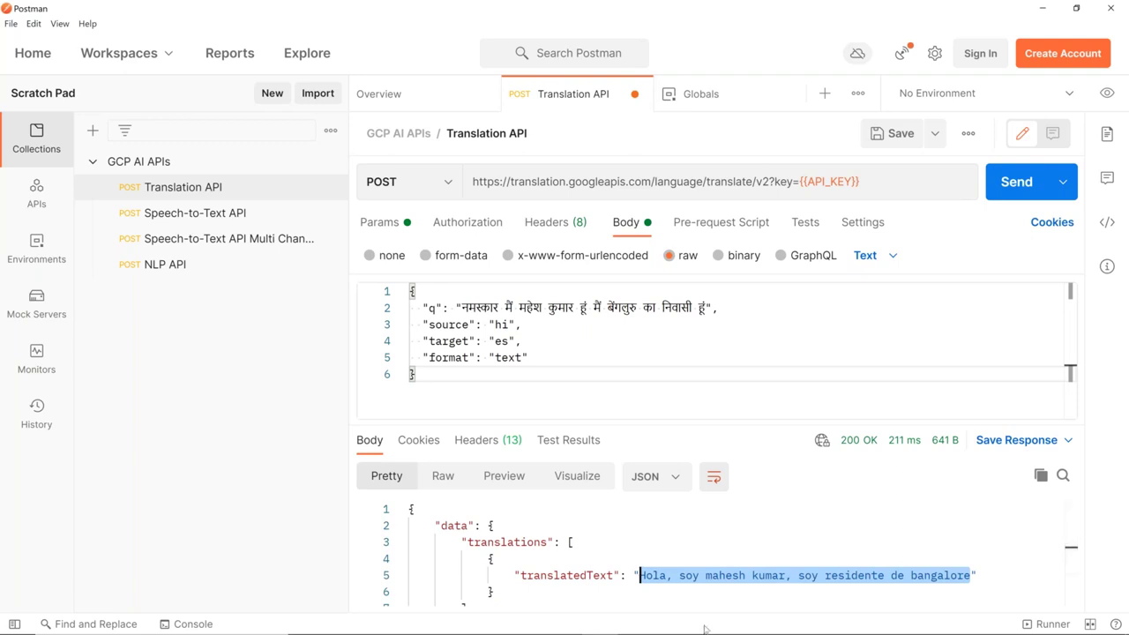
key(alt+Tab)
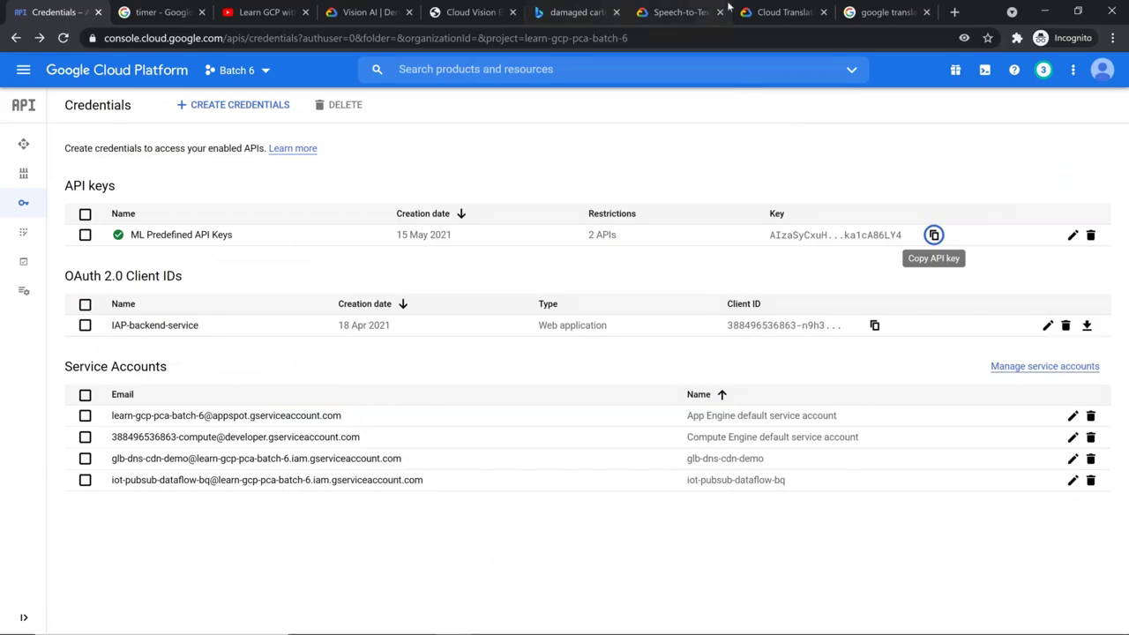
key(alt+Tab)
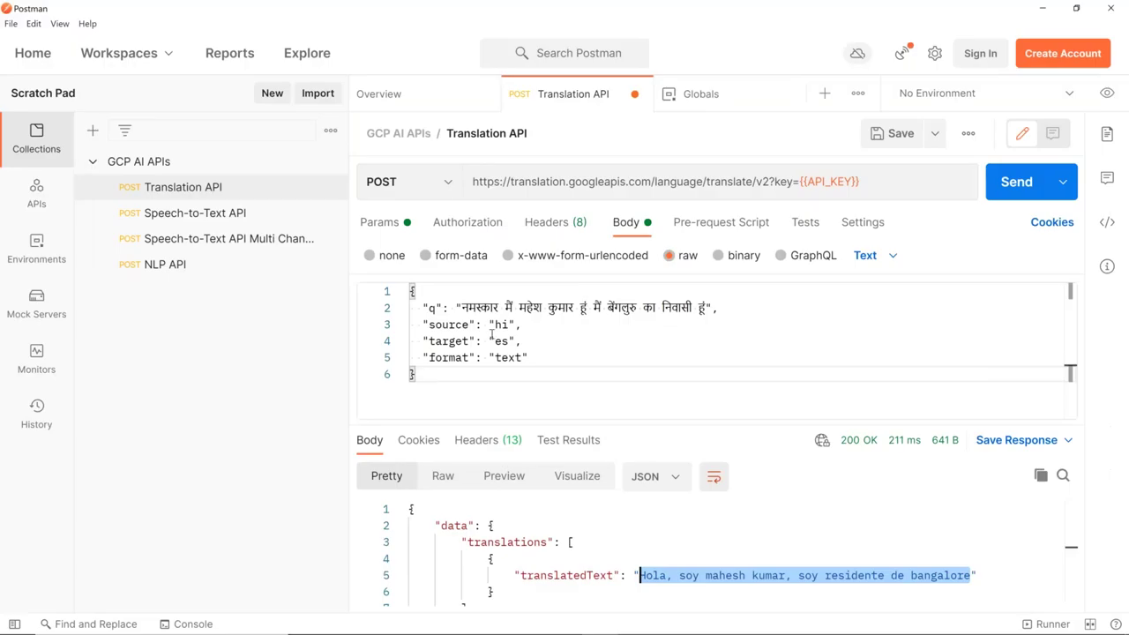
click(462, 307)
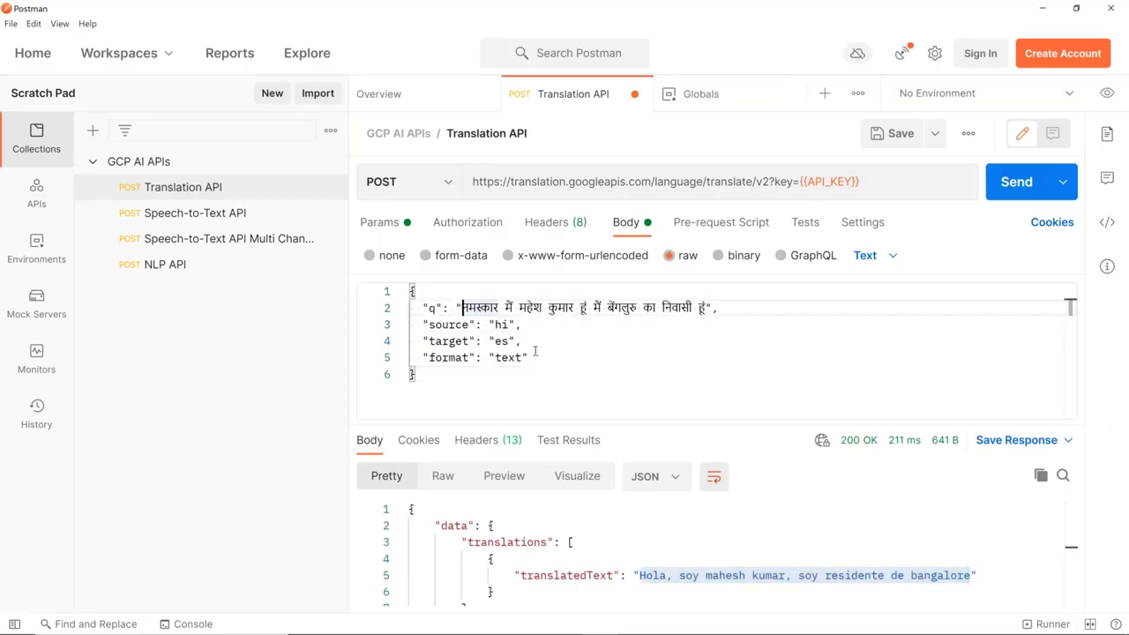
key(shift+End)
key(shift+Left)
key(shift+Left)
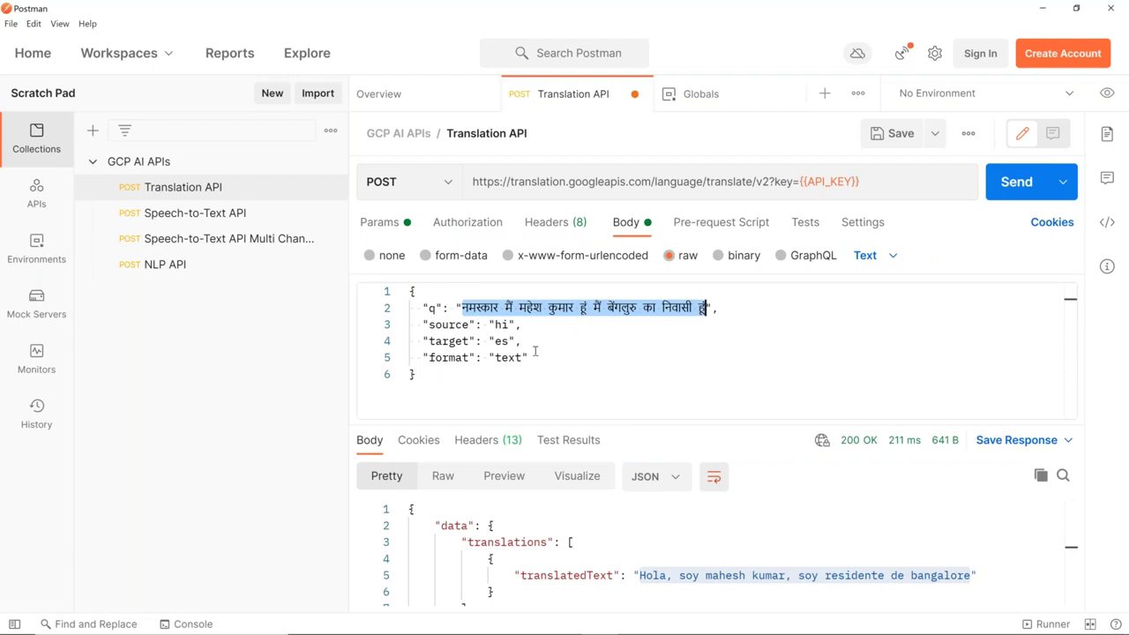
key(ctrl+v)
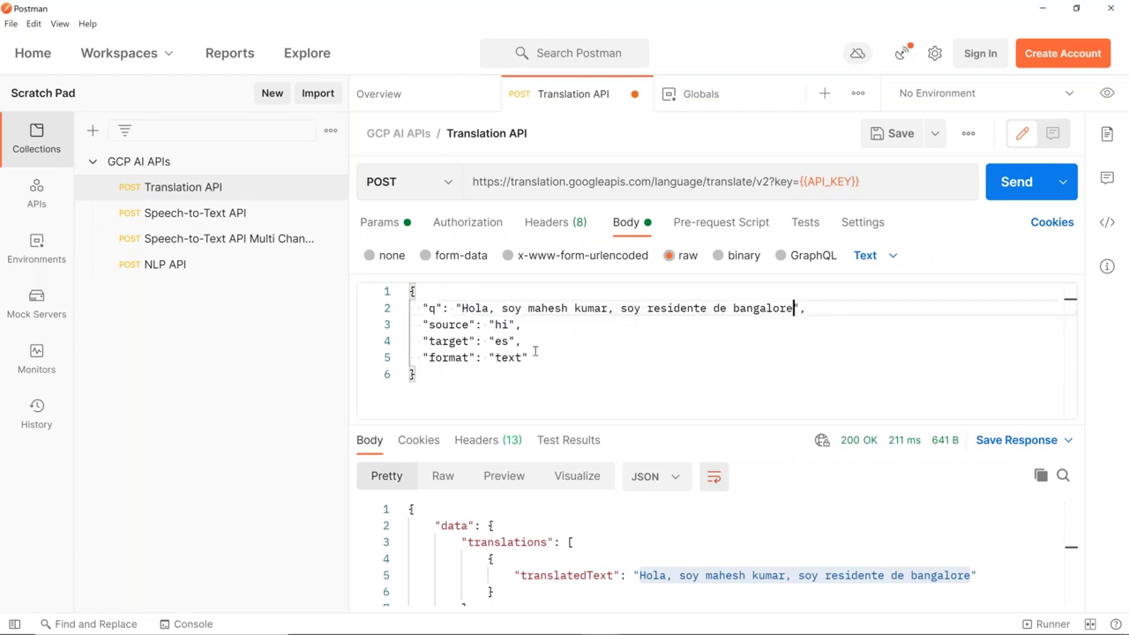
- Set the body's source language to "es" and target language to "en", and send the request
key(Down)
key(Left)
key(Left)
key(shift+Left)
key(shift+Left)
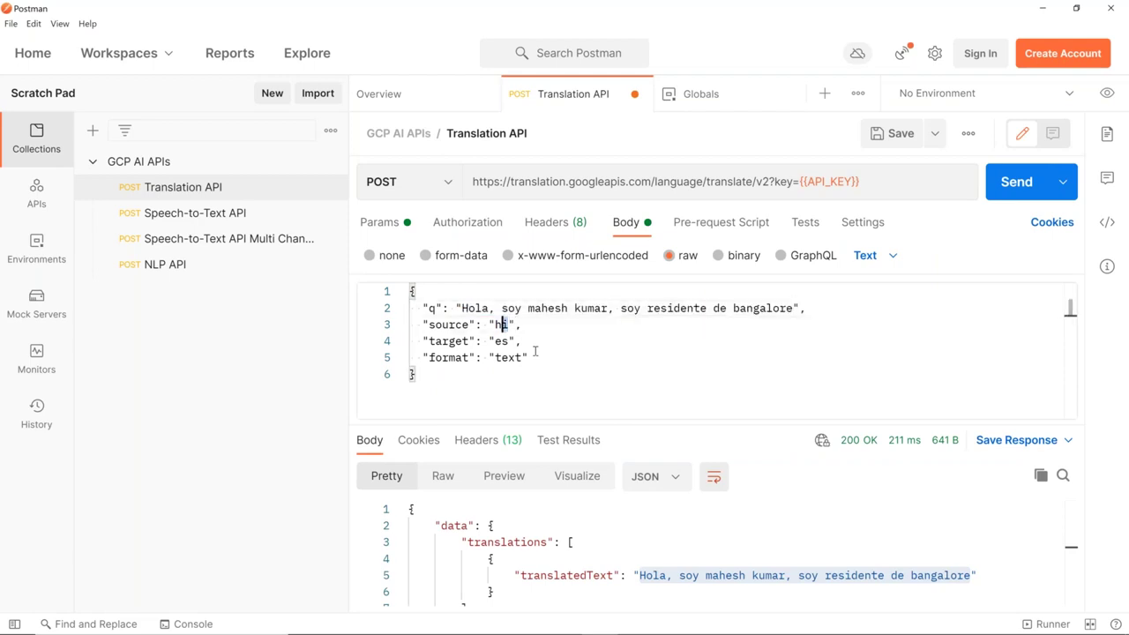
text(es)
key(Down)
key(Left)
text(n)
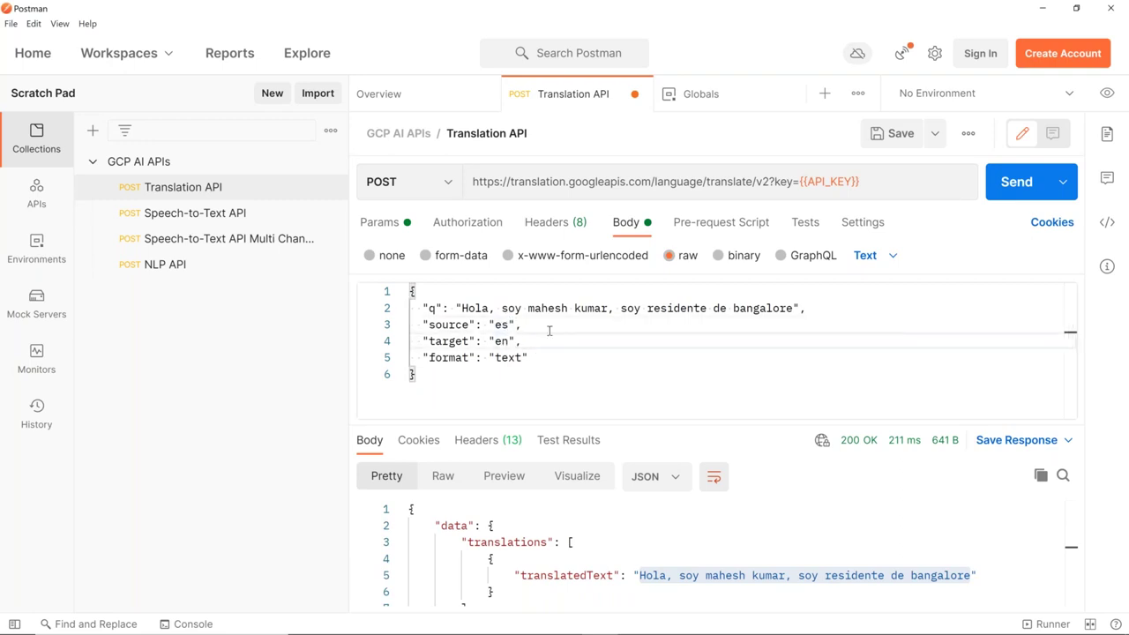
click(1003, 189)
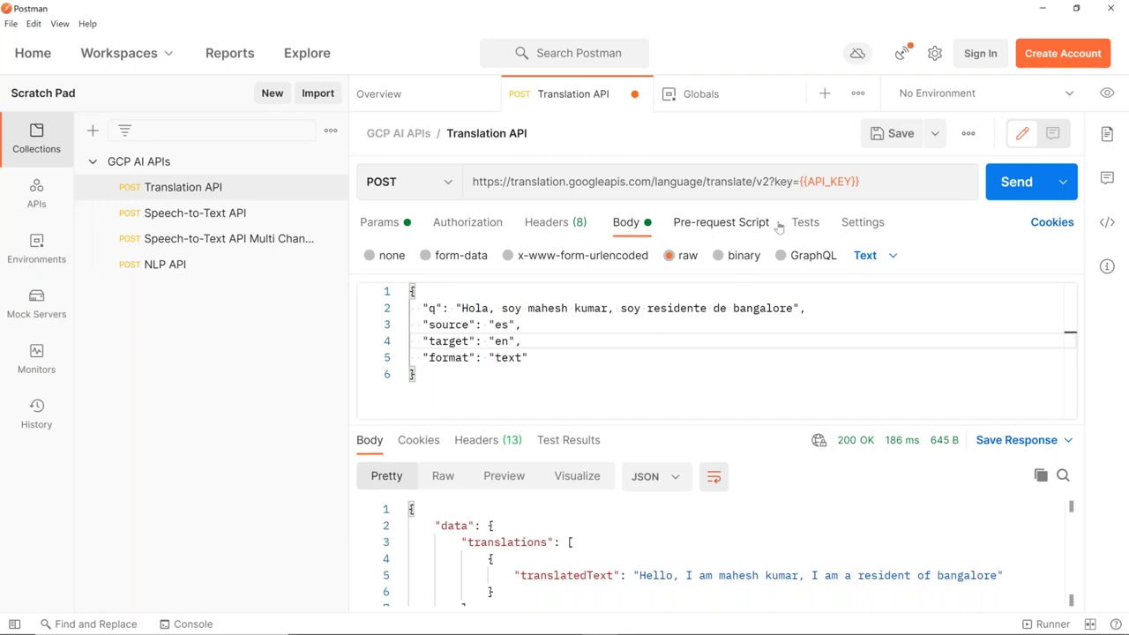
- Show the code snippet for the Translation API request and switch its language from cURL to Python - Requests
click(1108, 223)
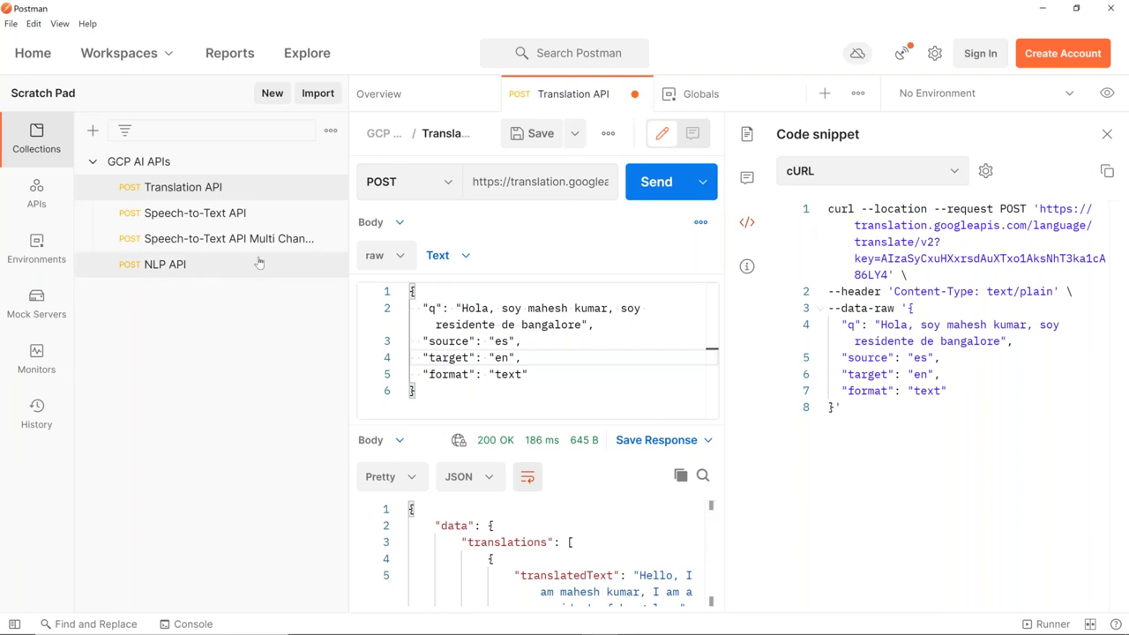
drag(350, 328, 188, 324)
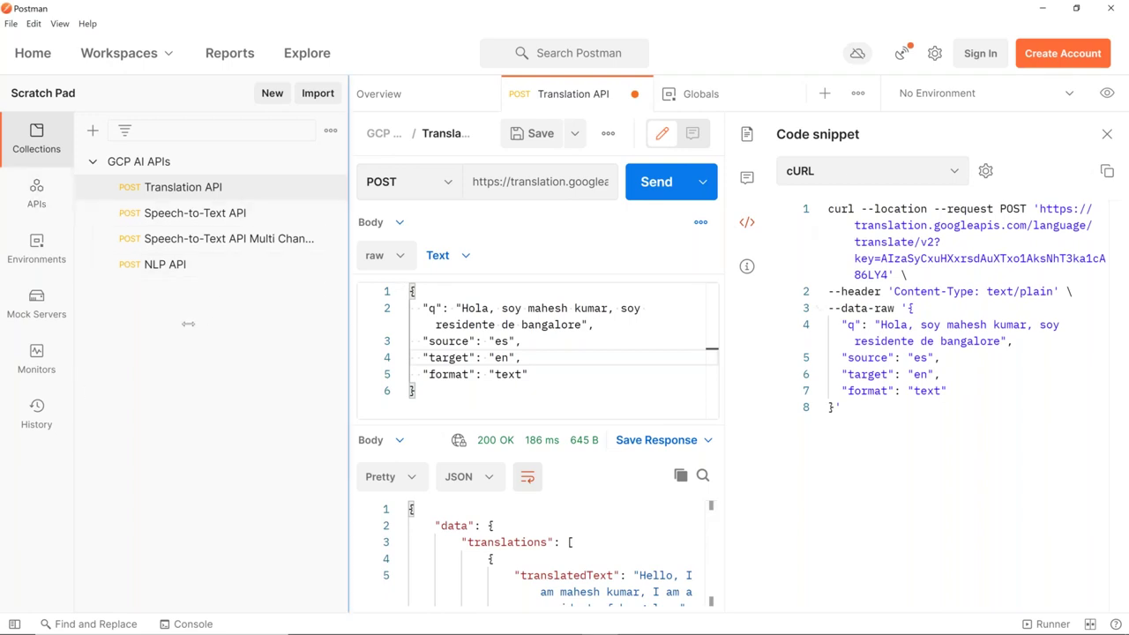
click(884, 171)
scroll(868, 273, down, 3)
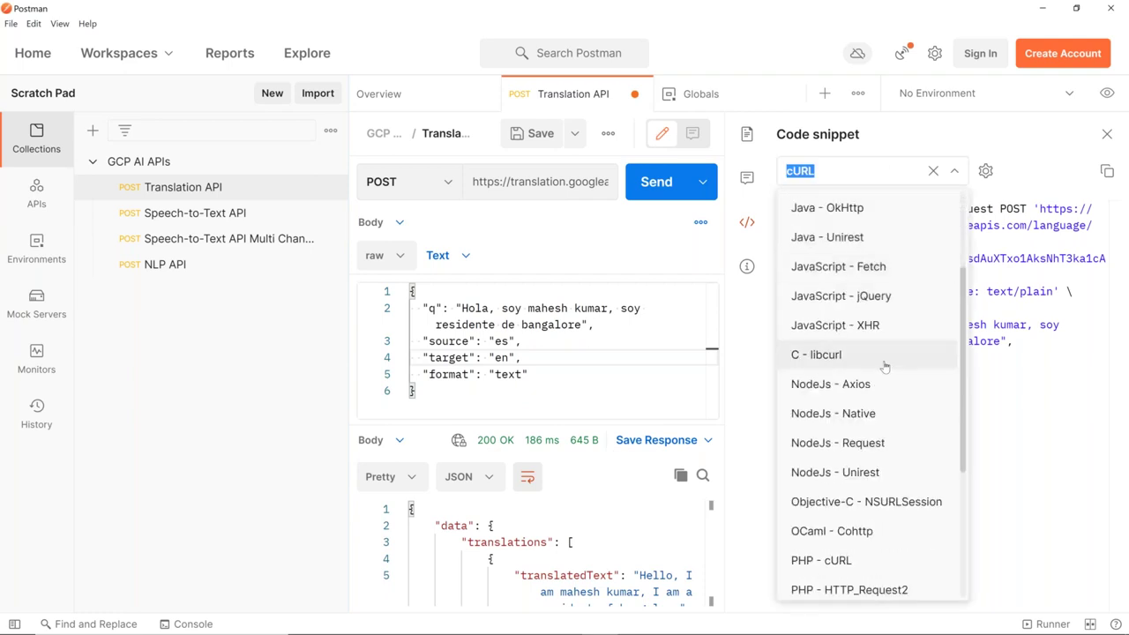
scroll(891, 432, down, 4)
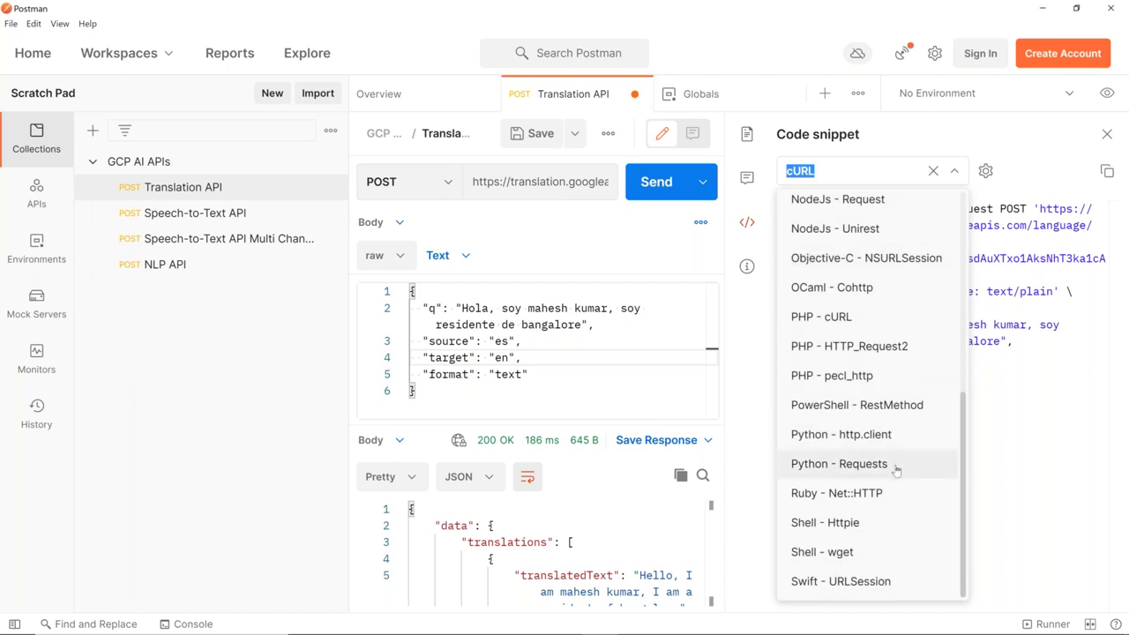
click(896, 466)
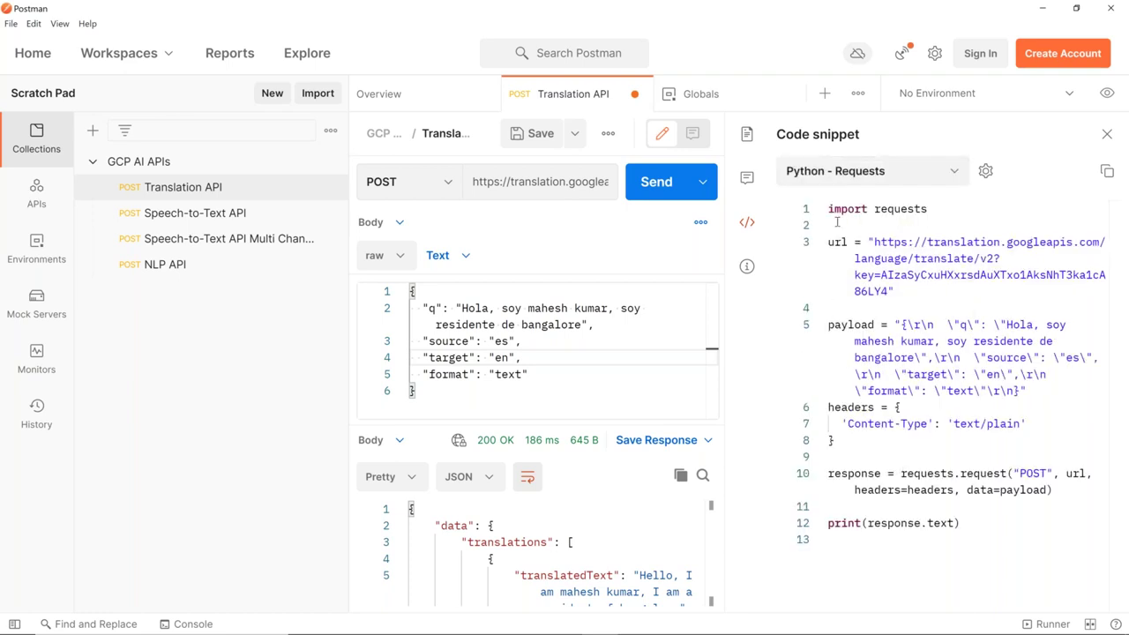
- Switch the code snippet's language from Python - Requests to NodeJs - Native, review the generated code, and close the snippet view
drag(973, 523, 829, 209)
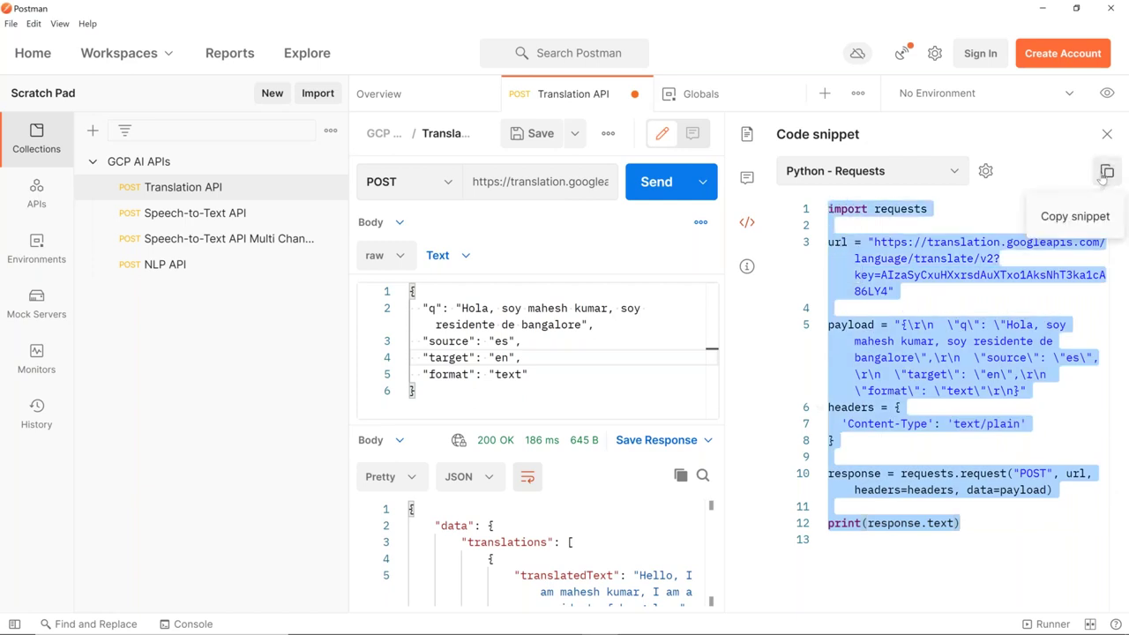
click(911, 171)
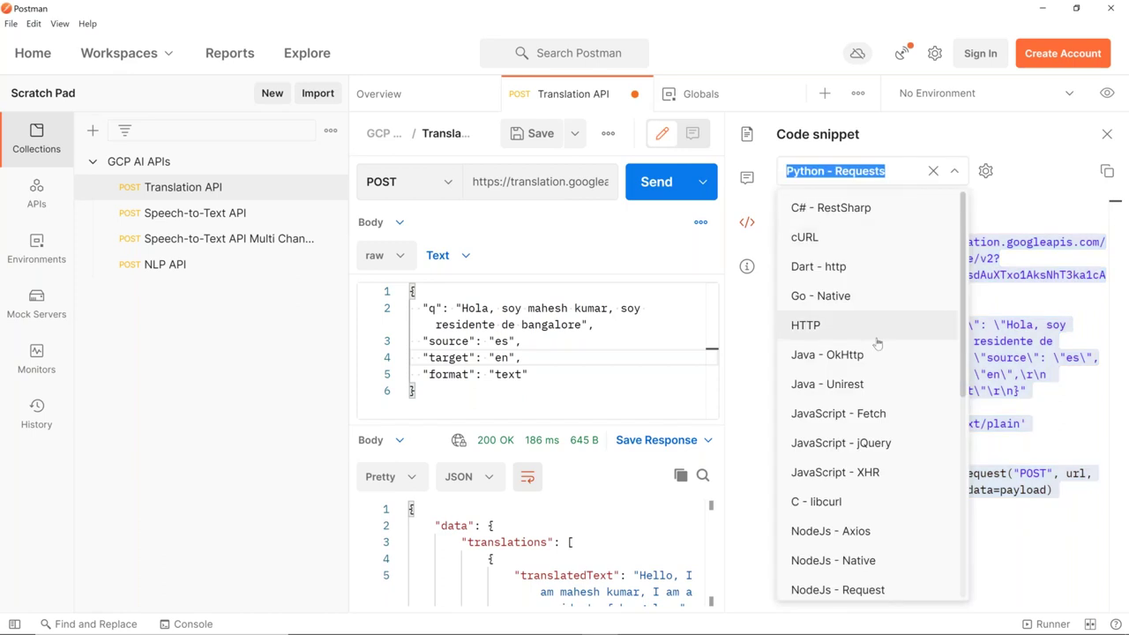
scroll(872, 384, down, 3)
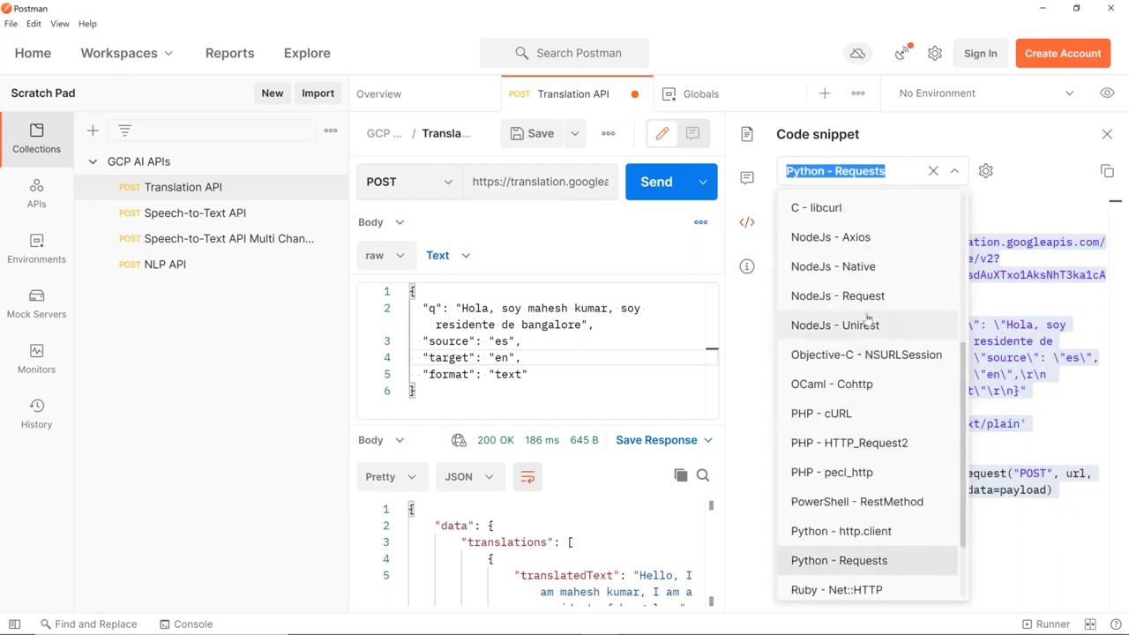
click(876, 268)
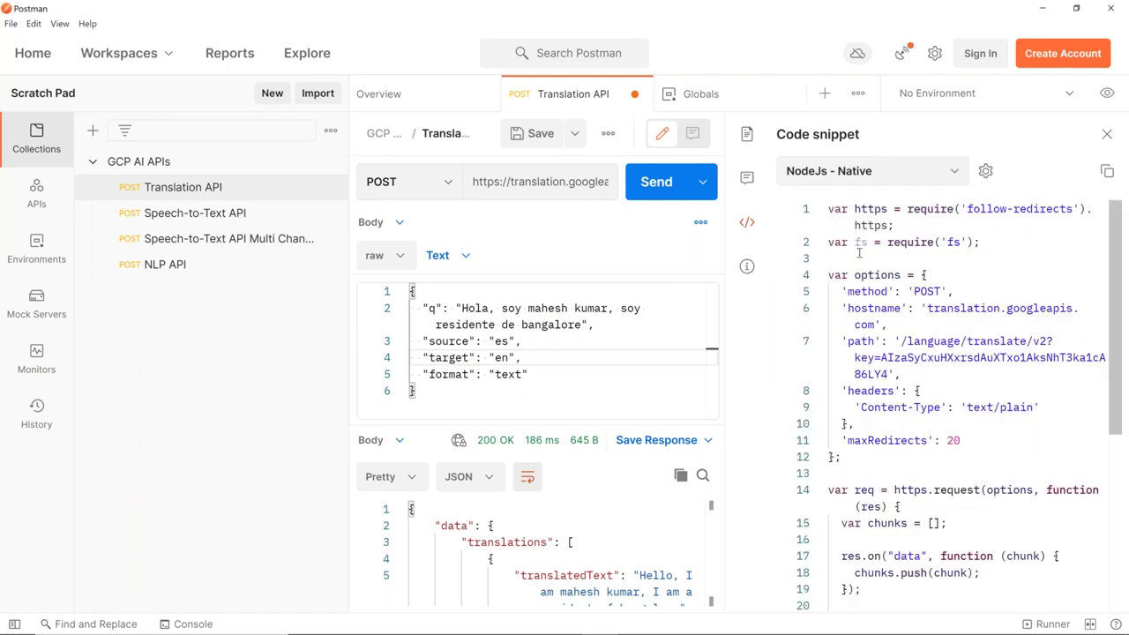
scroll(858, 253, down, 4)
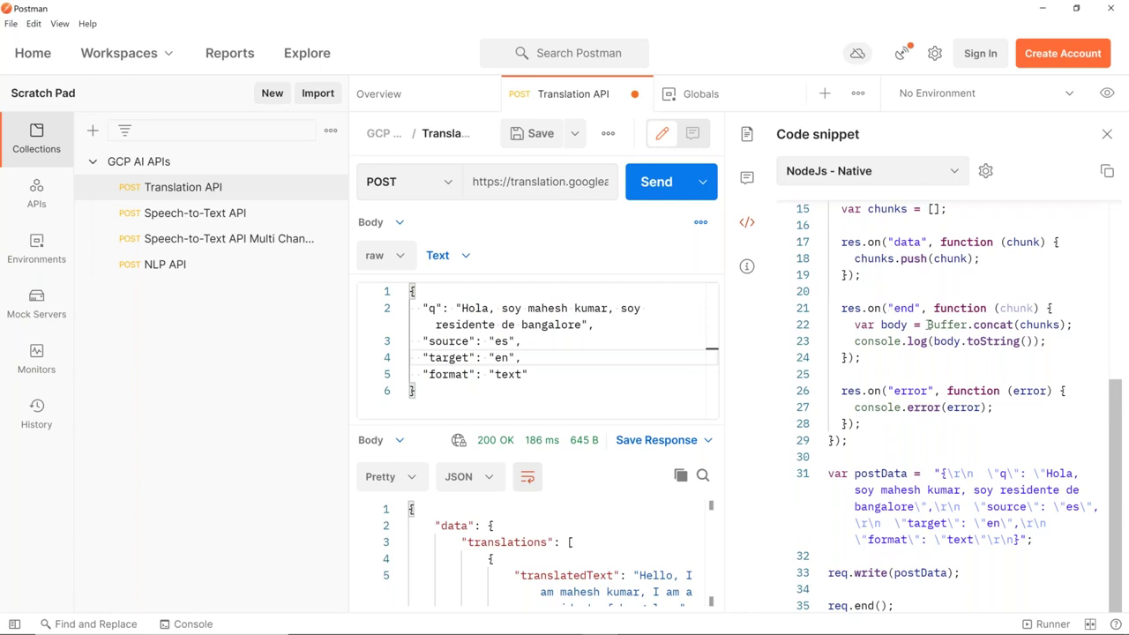
scroll(908, 308, up, 5)
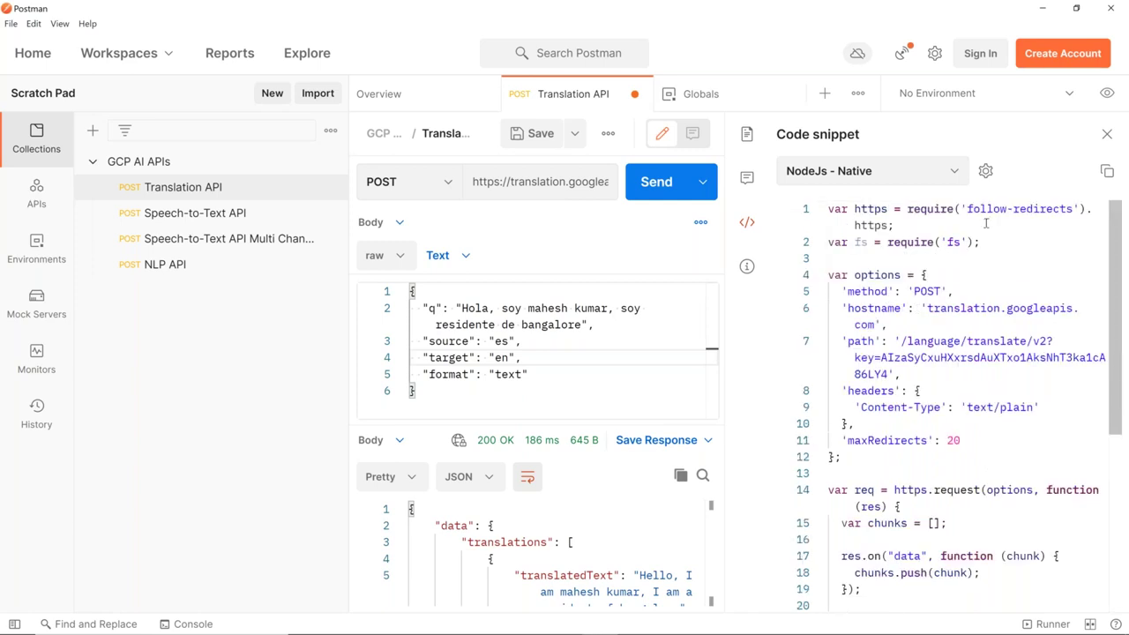
click(1108, 134)
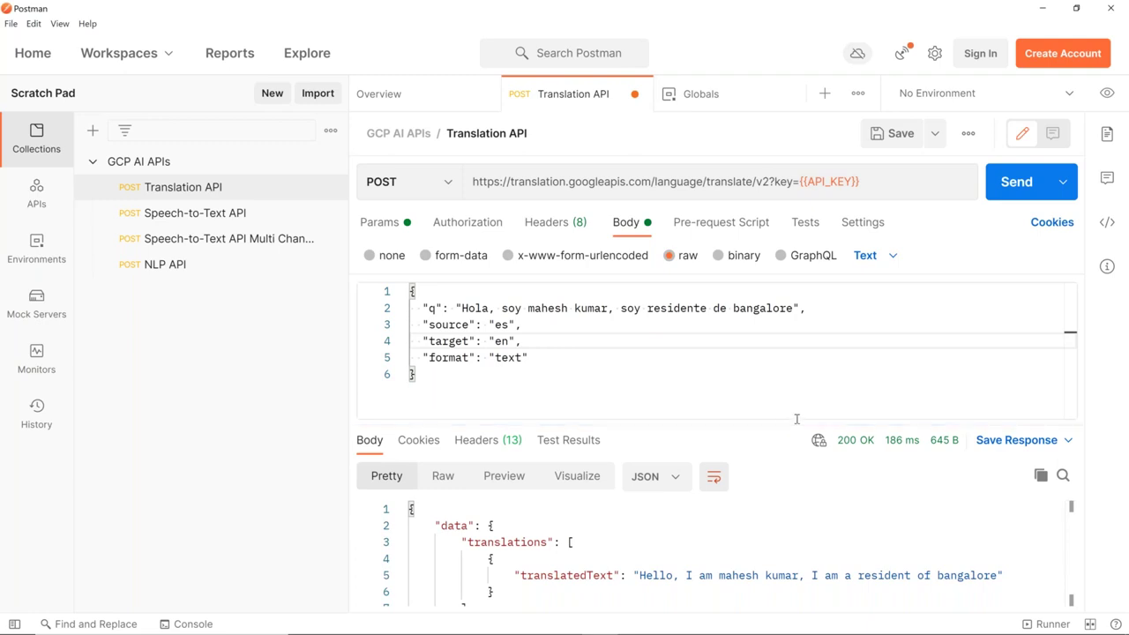
click(746, 377)
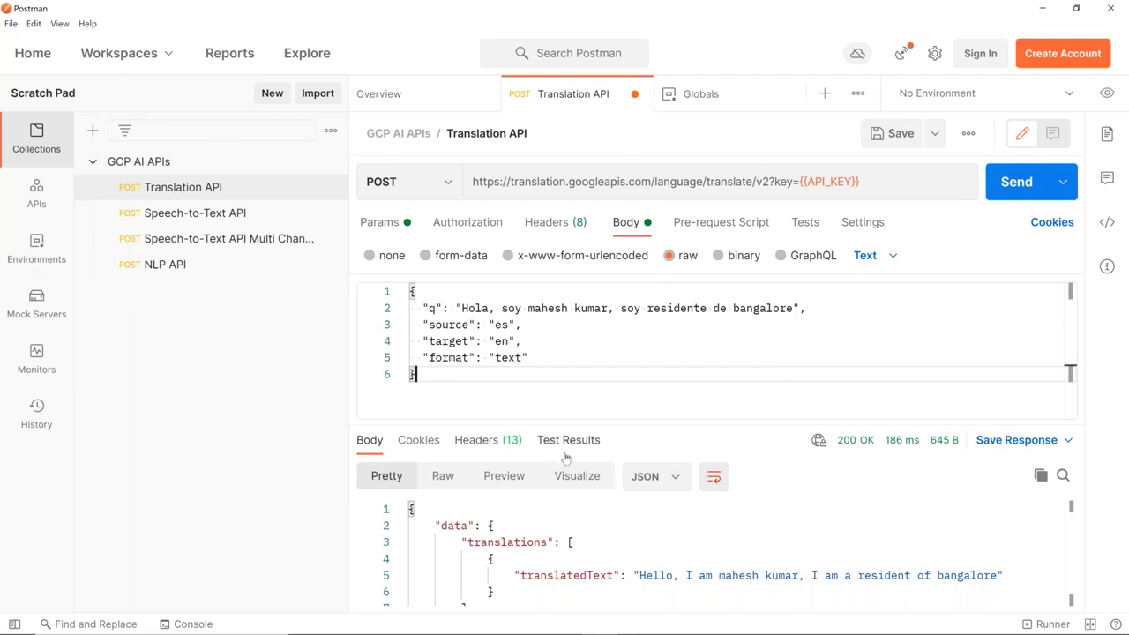
- Switch to the Mod7_v3 Google Slides window to view the Cloud Translation API slide, and return to Postman
key(alt+Tab)
key(alt+Tab)
key(alt+Tab)
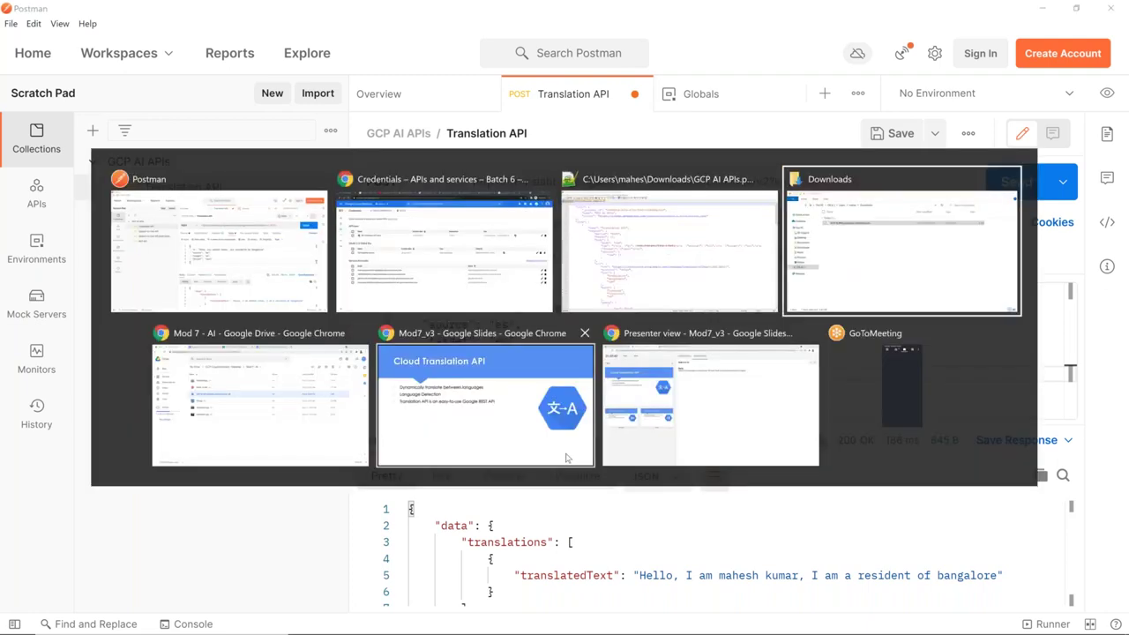
click(567, 458)
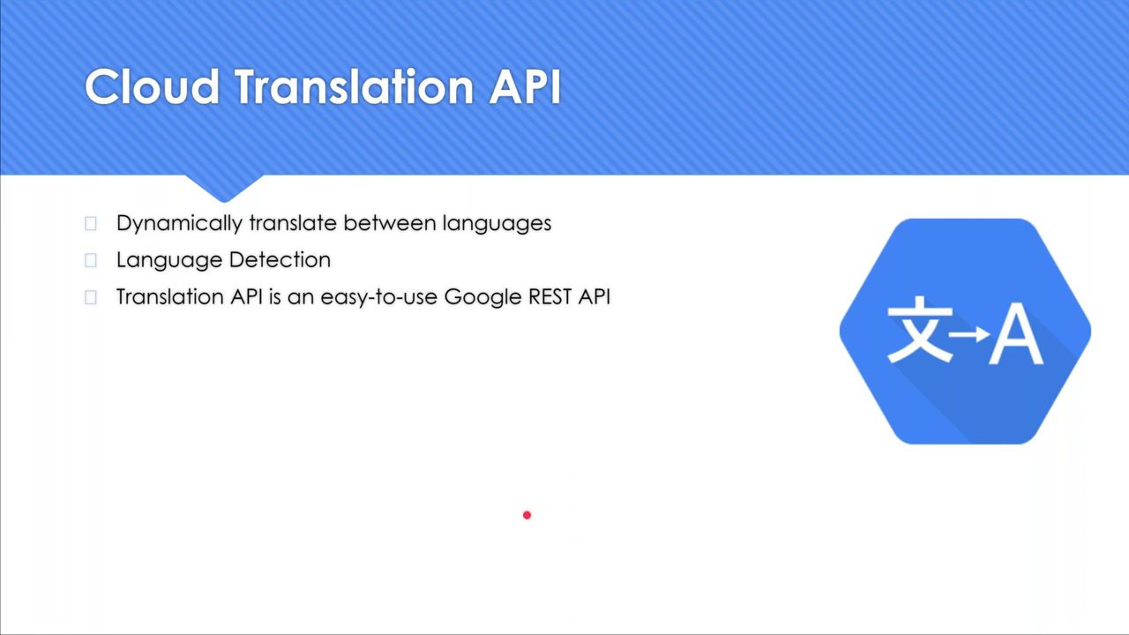
key(alt+Tab)
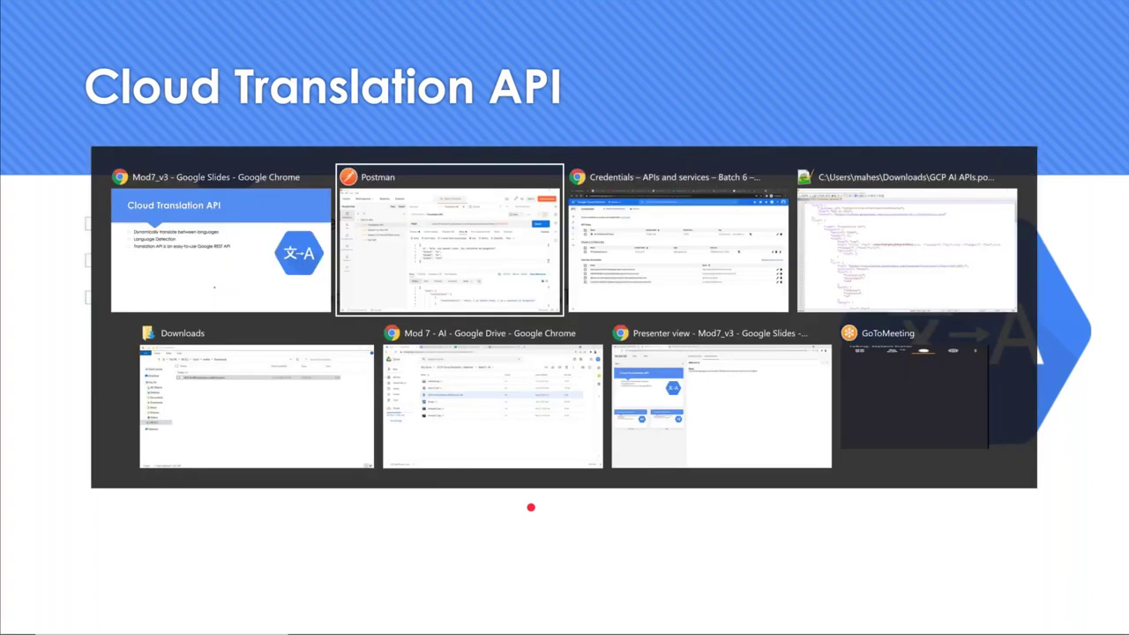
- Open the Speech-to-Text API request and examine its API_KEY variable, endpoint and request body, including the audio "uri" value
click(209, 216)
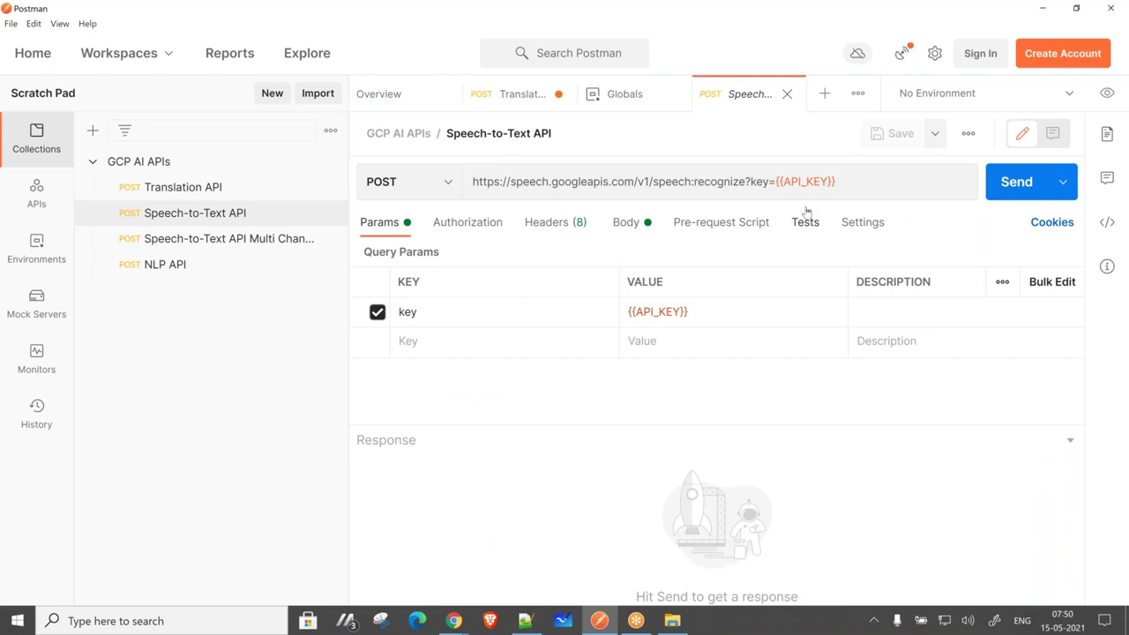
mouse_move(807, 183)
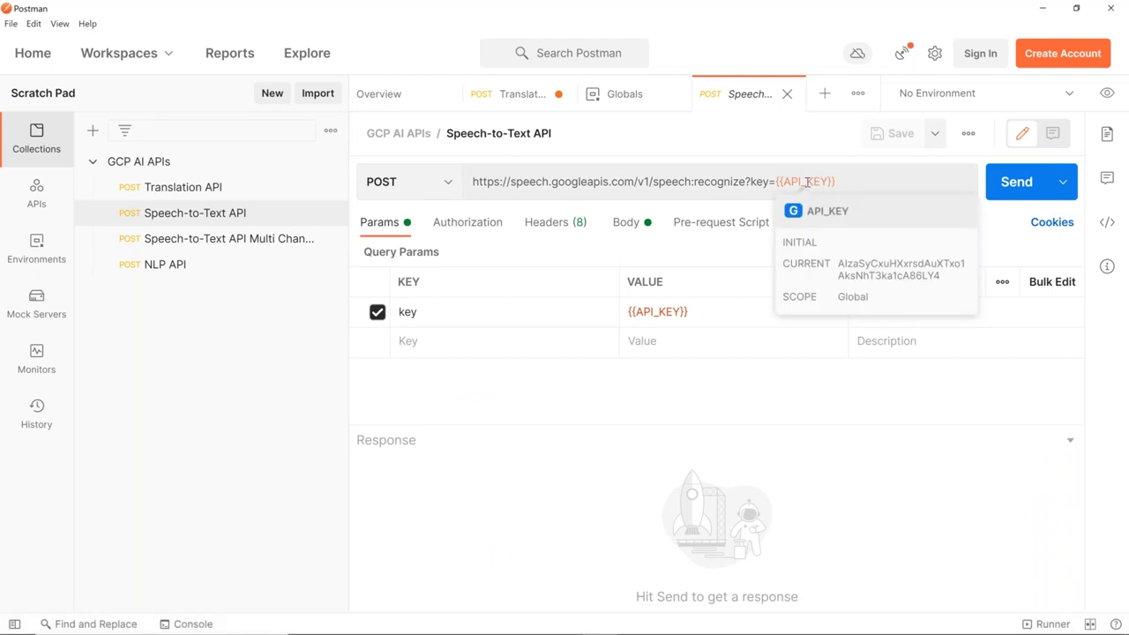
click(632, 224)
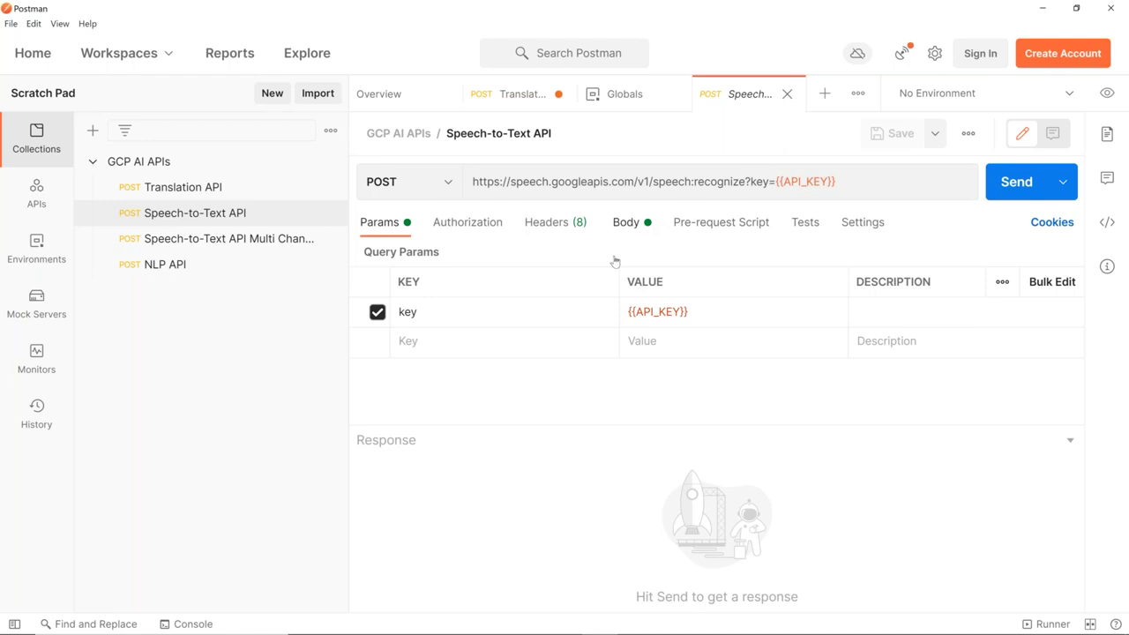
drag(516, 181, 572, 182)
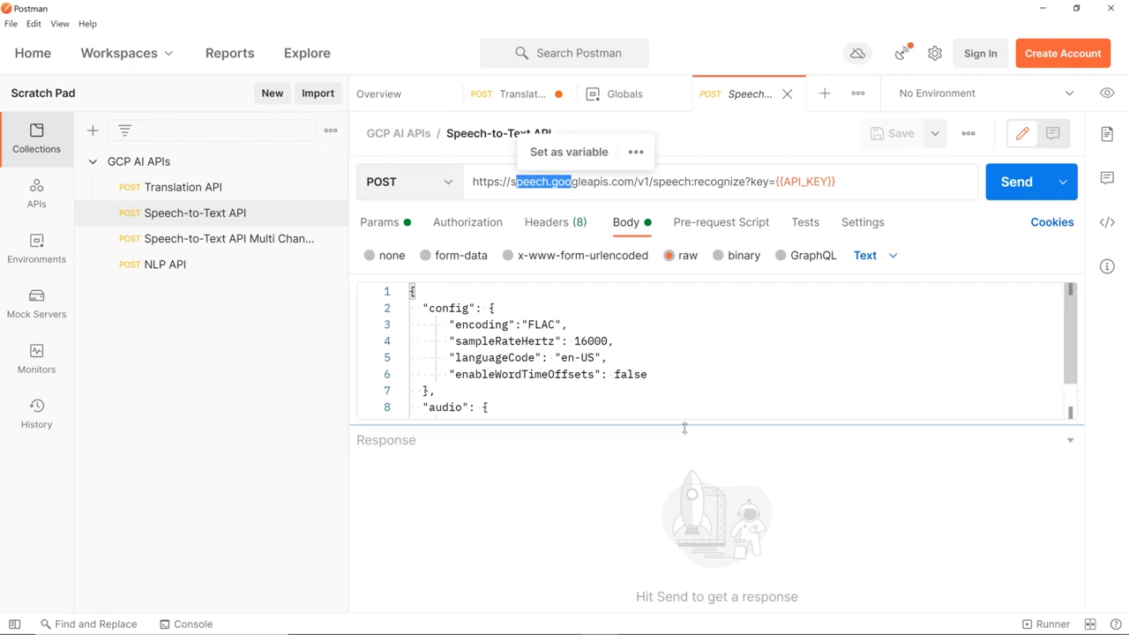
drag(683, 429, 676, 535)
drag(494, 424, 794, 431)
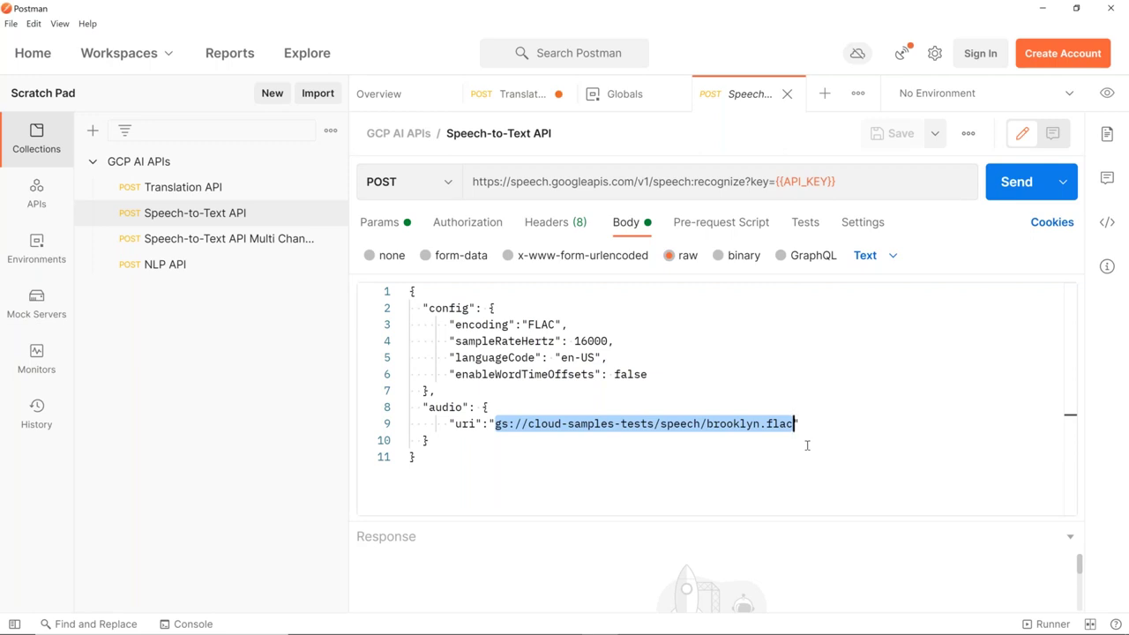
- Send the Speech-to-Text API request and enlarge the response area to read the returned message
click(733, 459)
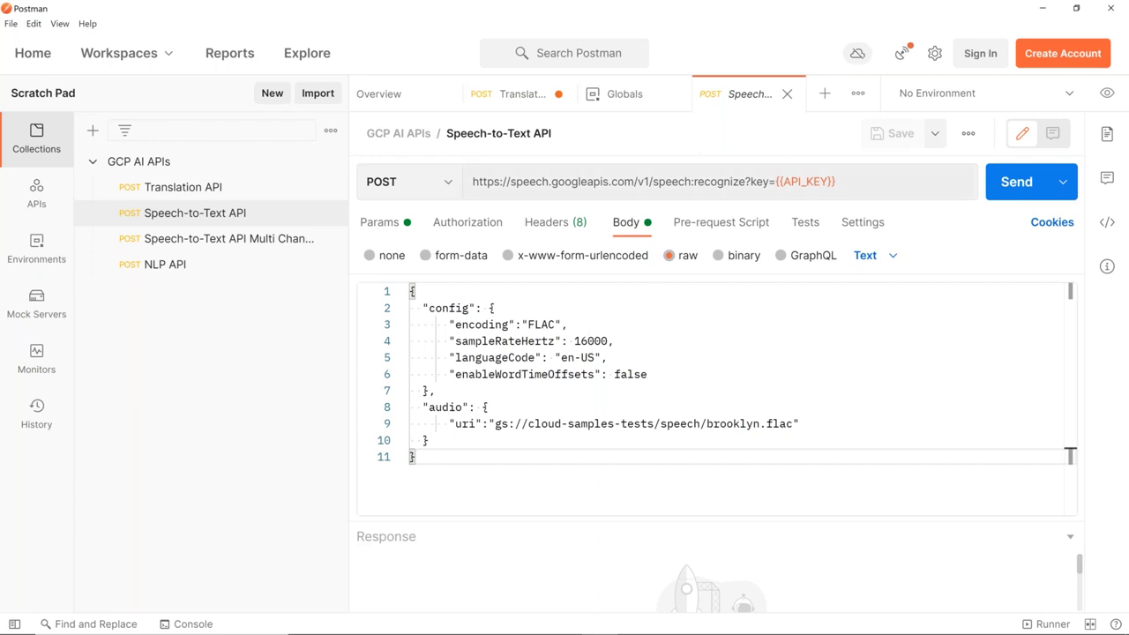
click(1006, 182)
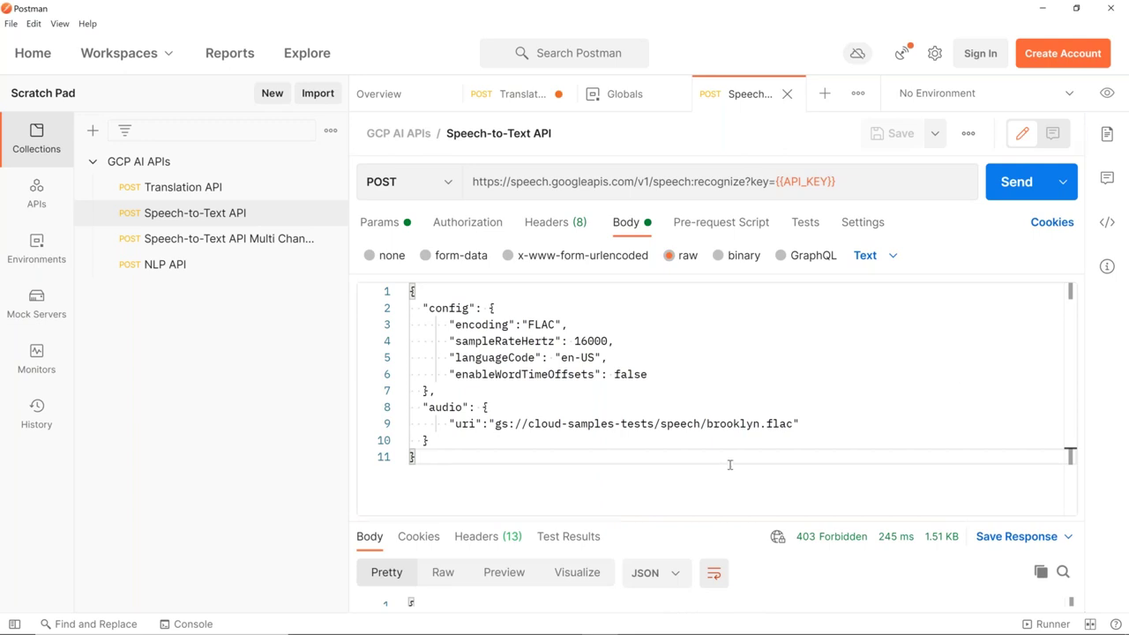
drag(727, 525, 714, 324)
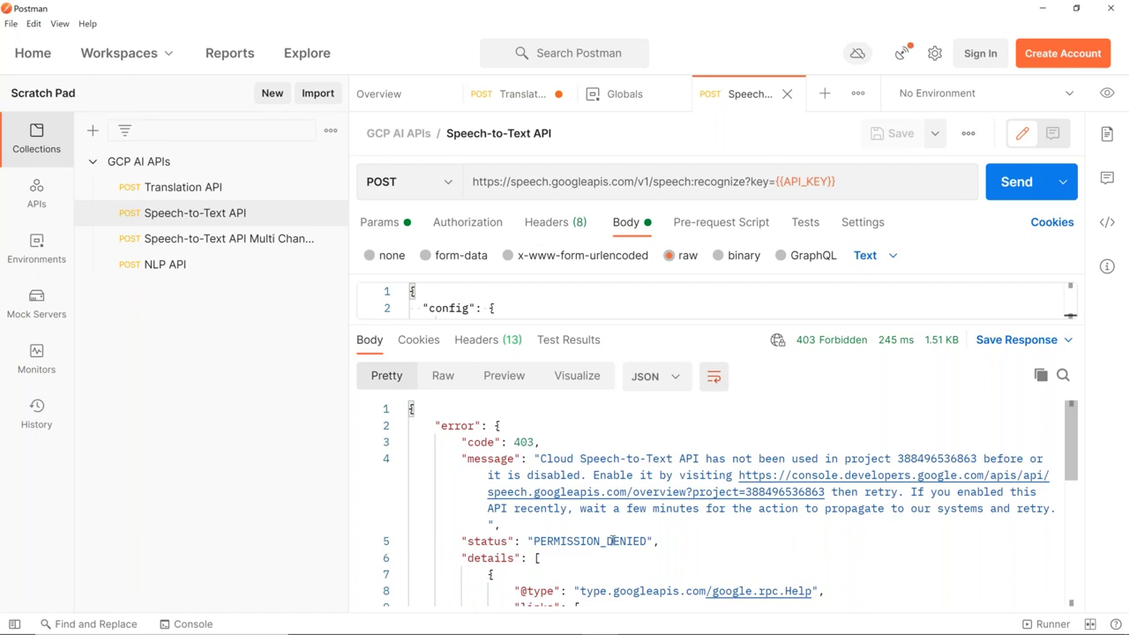
- In the Google Cloud console's API Library, search for "speec" and enable the Cloud Speech-to-Text API
key(alt+Tab)
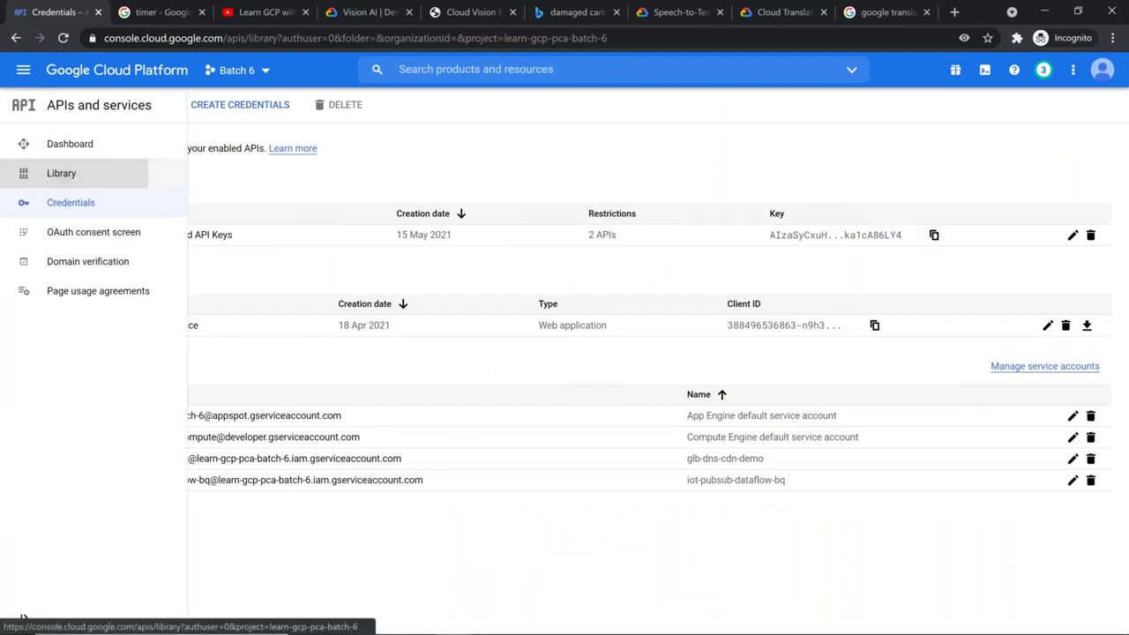
click(44, 175)
text(speec)
key(Return)
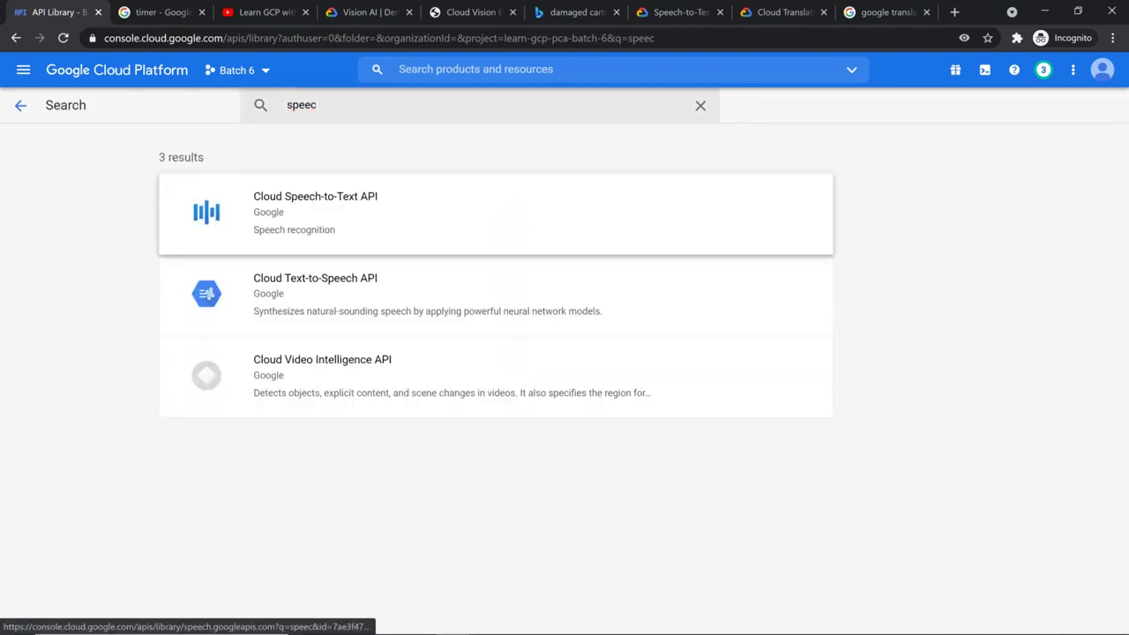
click(313, 208)
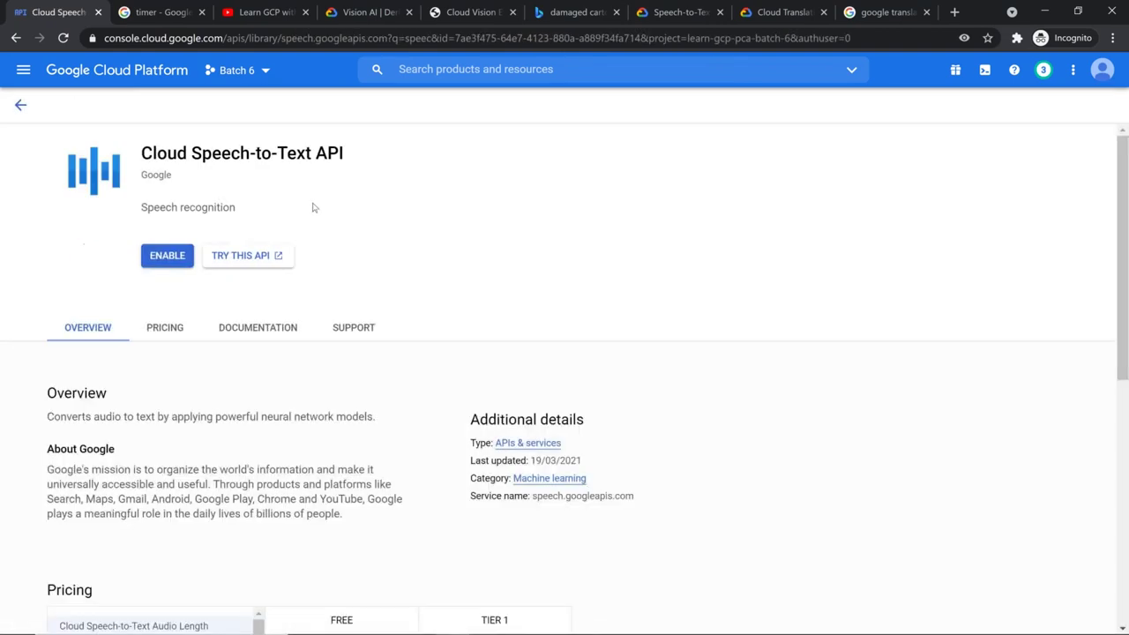
click(168, 258)
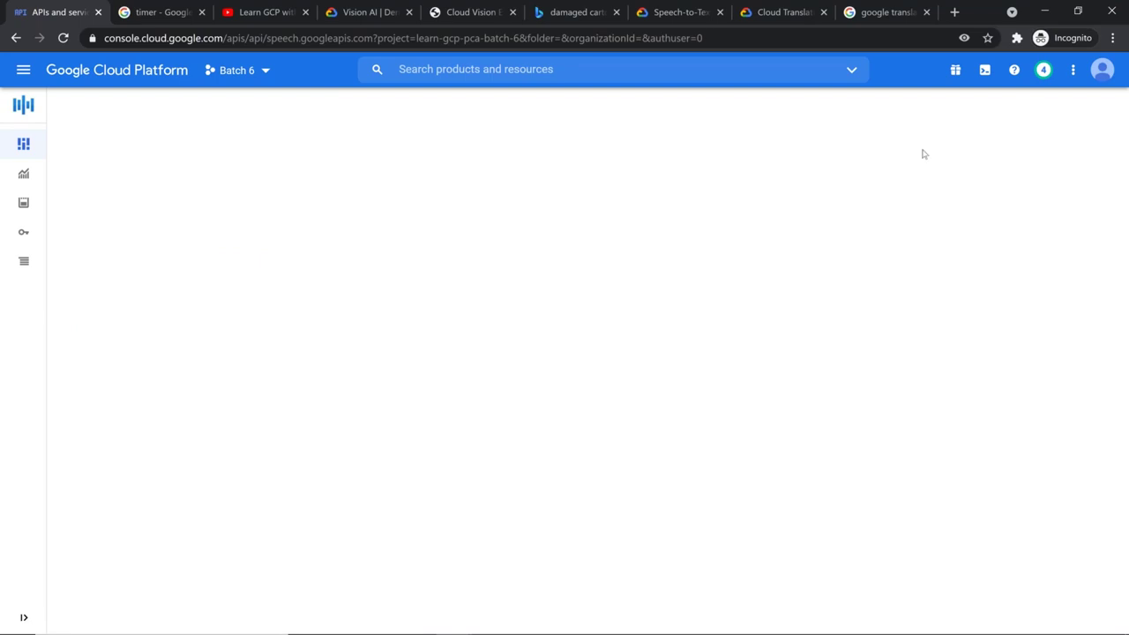
- Check the notifications for the service enablement and view the Cloud Speech-to-Text API's overview details
click(1039, 73)
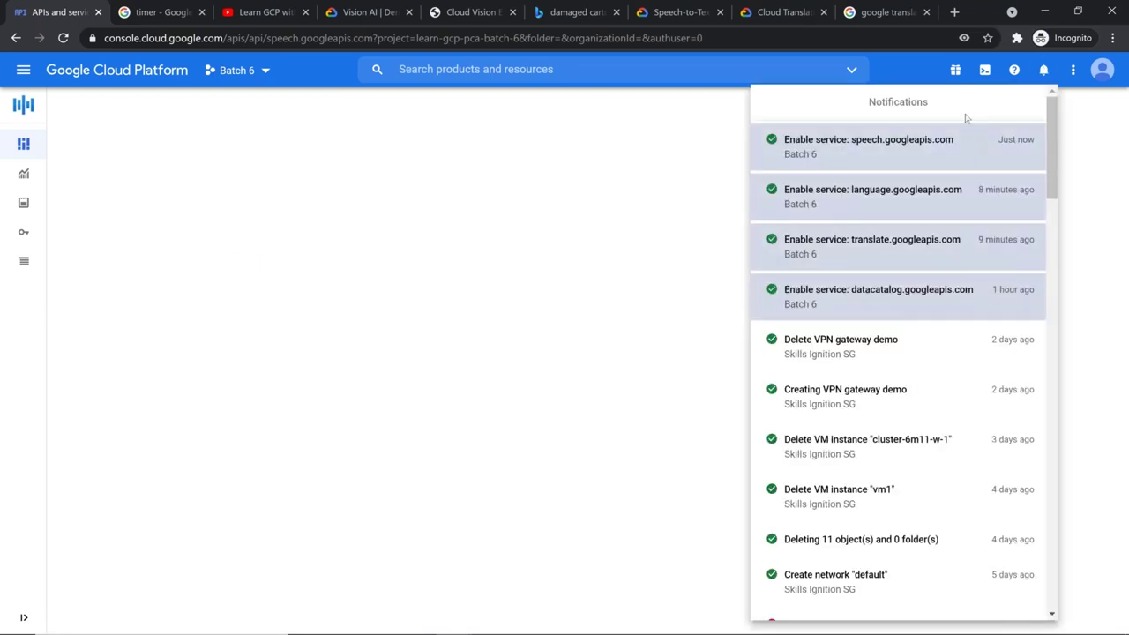
click(676, 204)
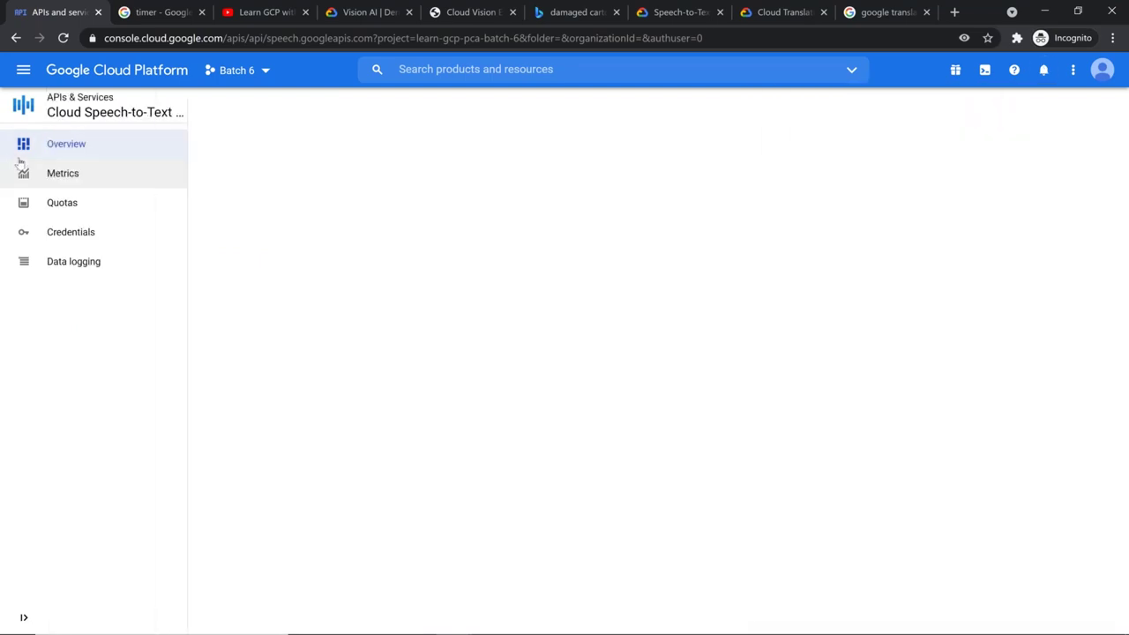
click(48, 148)
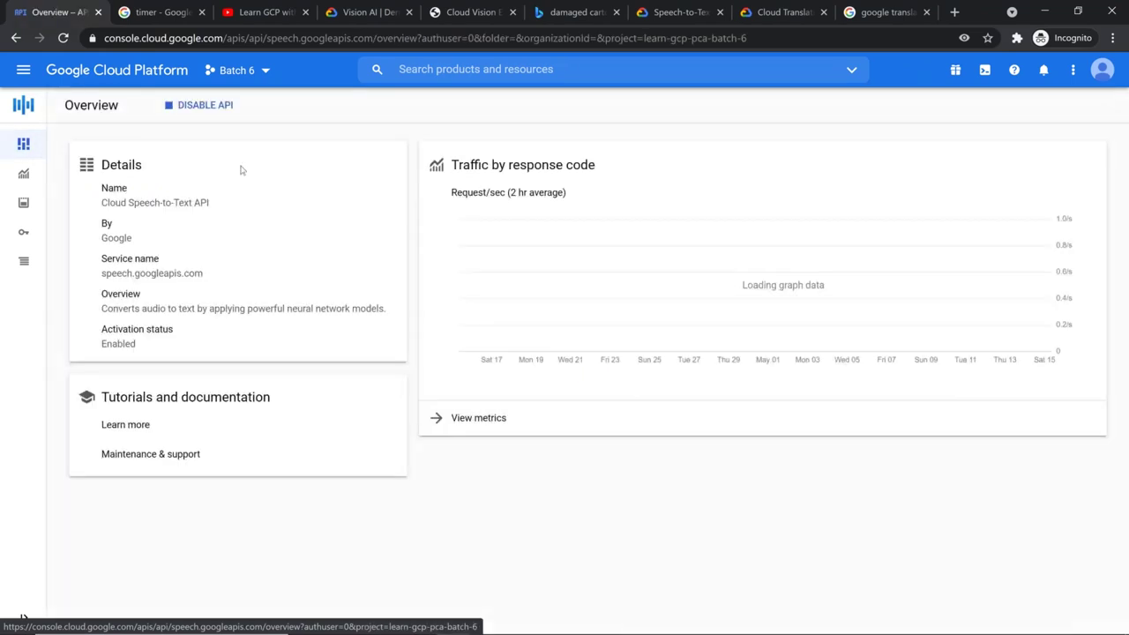
drag(139, 203, 232, 193)
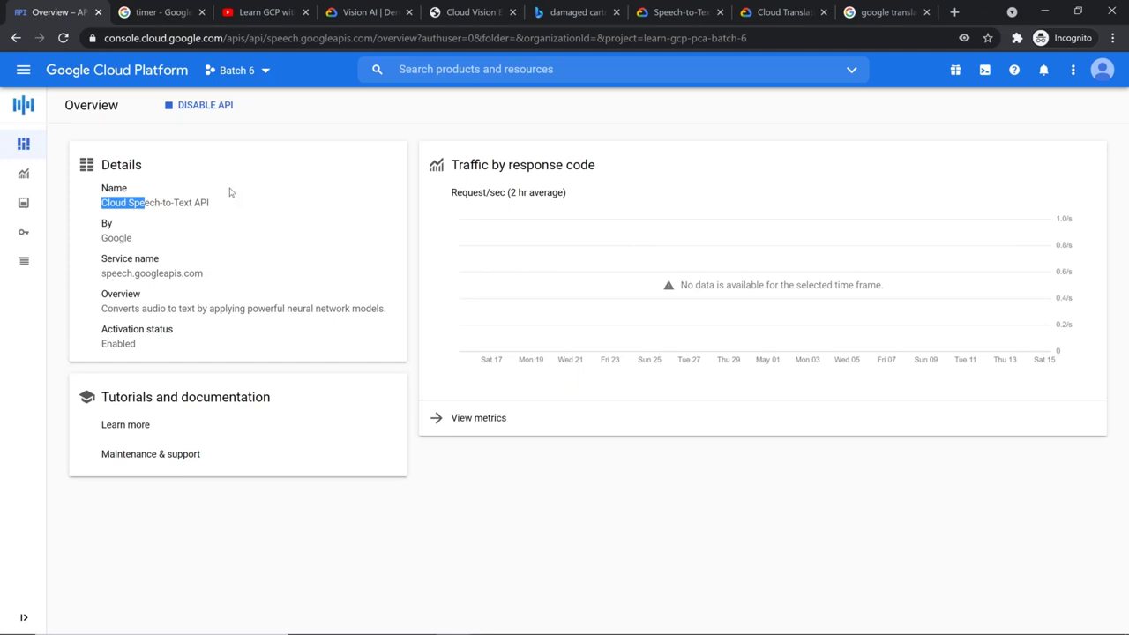
- Return to Postman, resend the Speech-to-Text API request, and examine the error message and the API_KEY variable
key(alt+Tab)
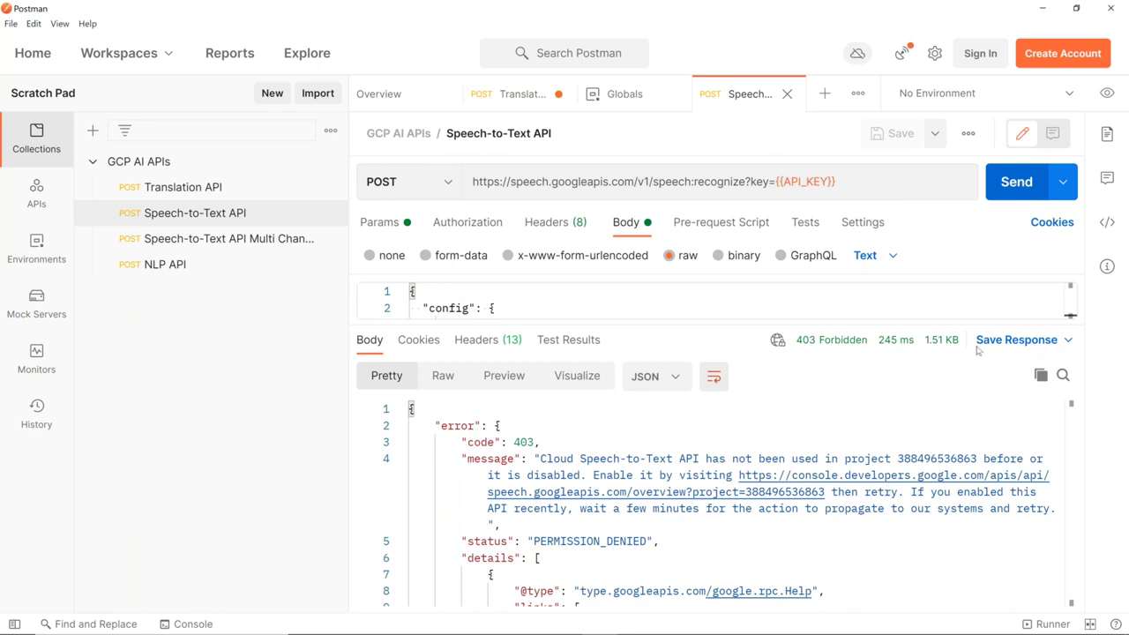
click(1020, 183)
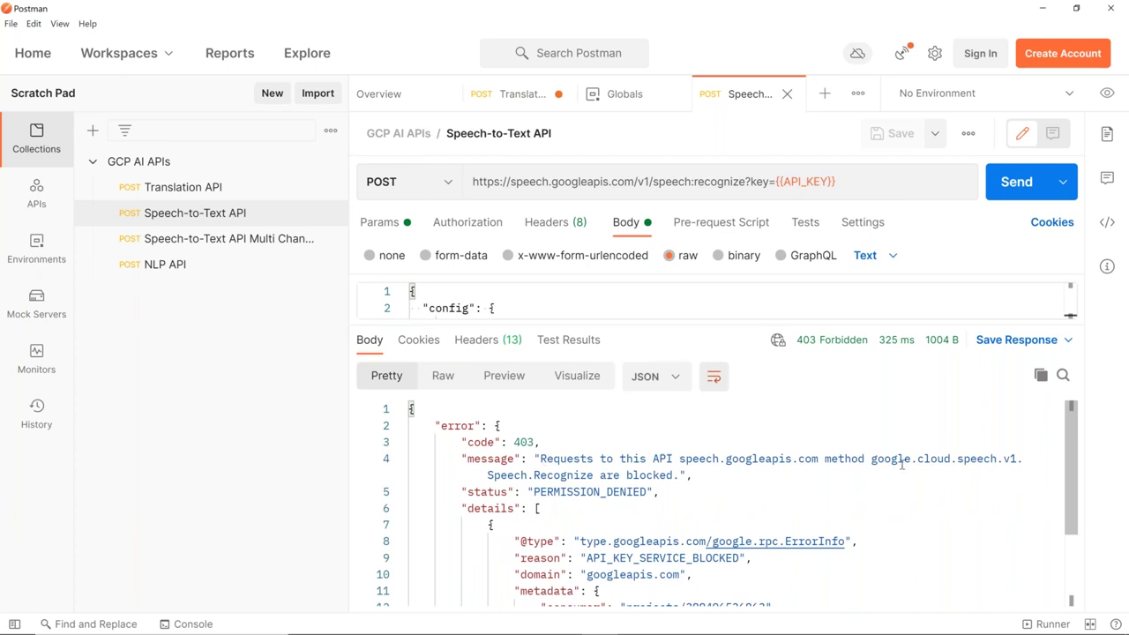
double_click(652, 475)
mouse_move(824, 179)
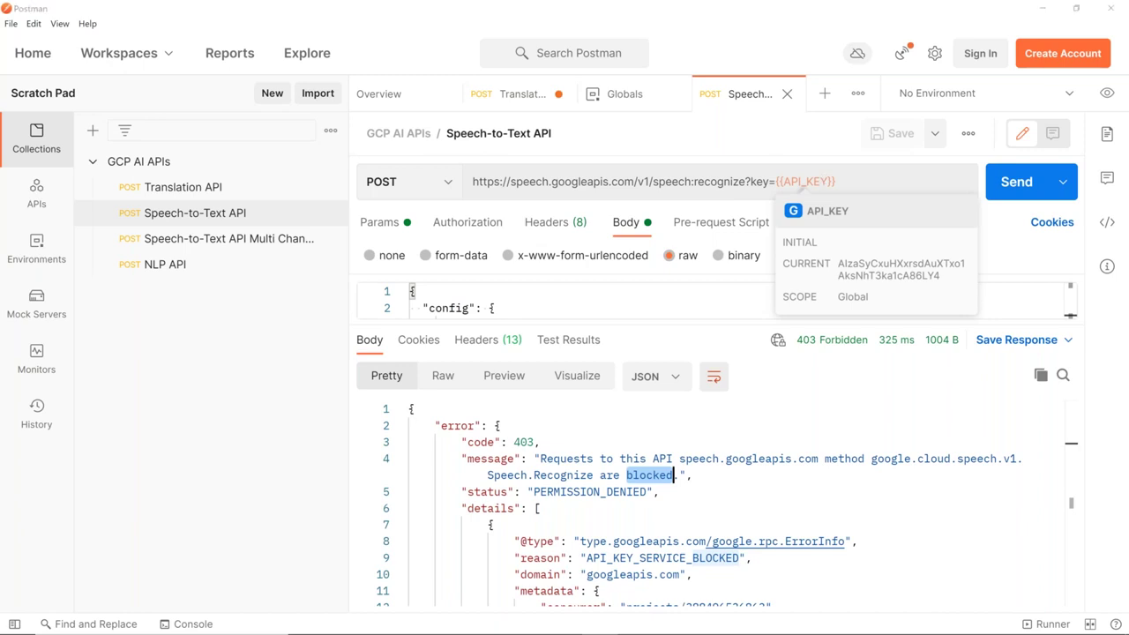
- Switch to the Google Cloud console and open the credentials page of the Cloud Speech-to-Text API
key(alt+Tab)
mouse_move(51, 152)
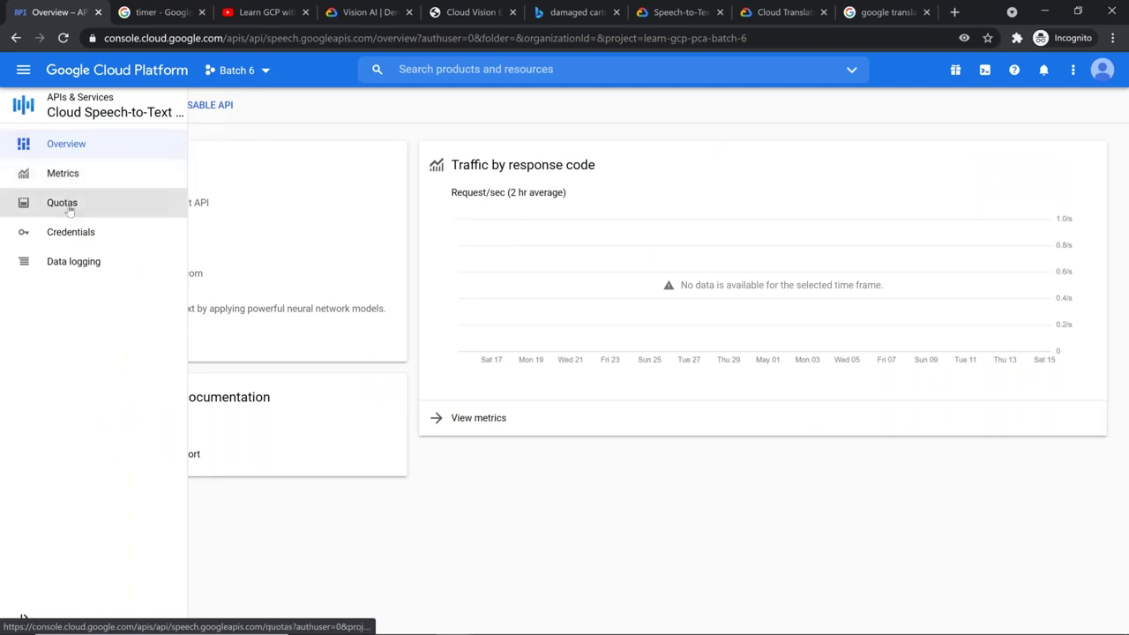
click(78, 236)
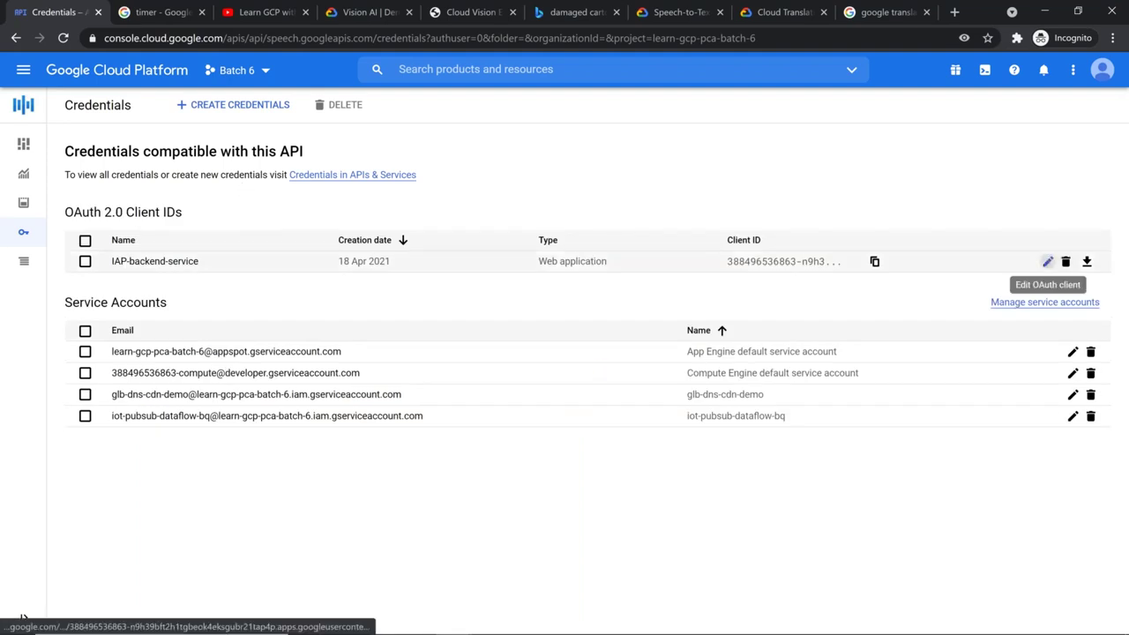
click(1047, 261)
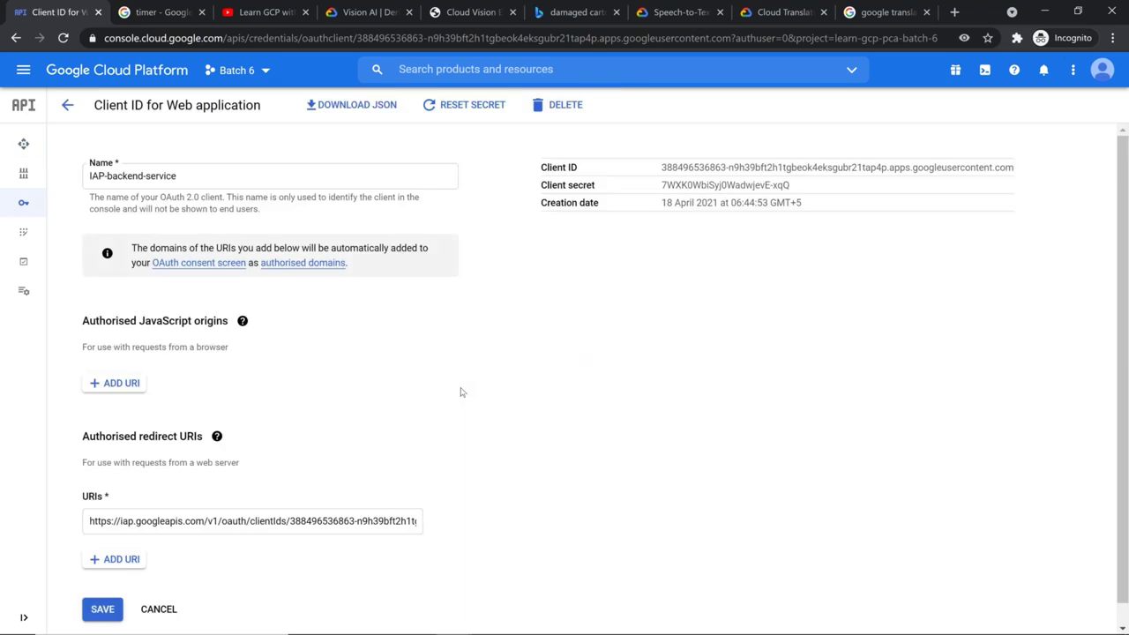
scroll(420, 397, down, 1)
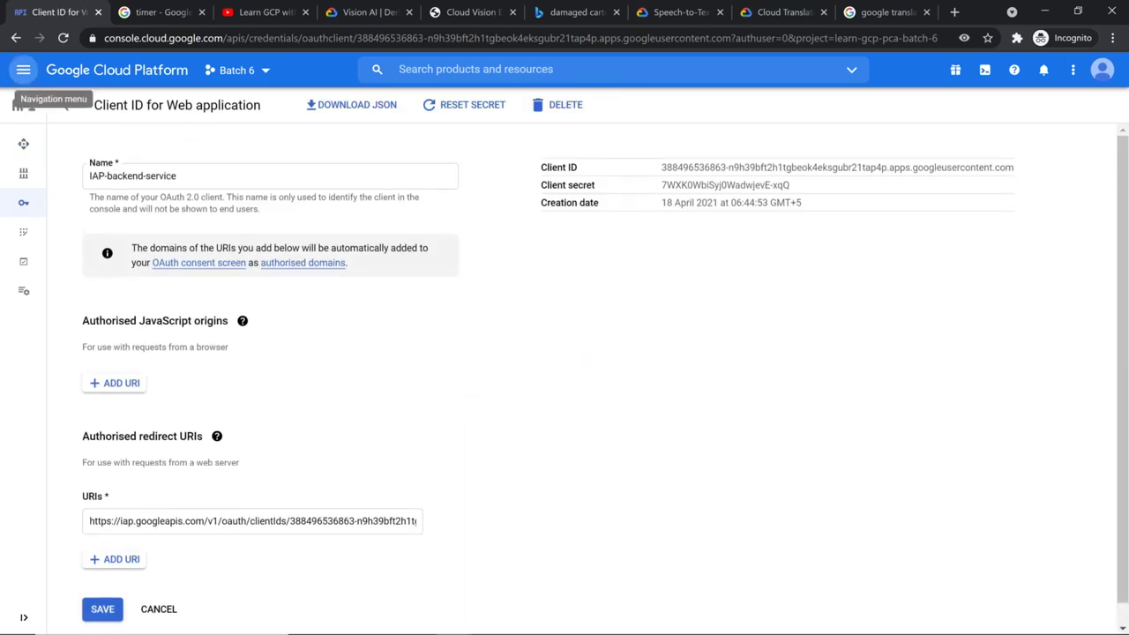
click(67, 104)
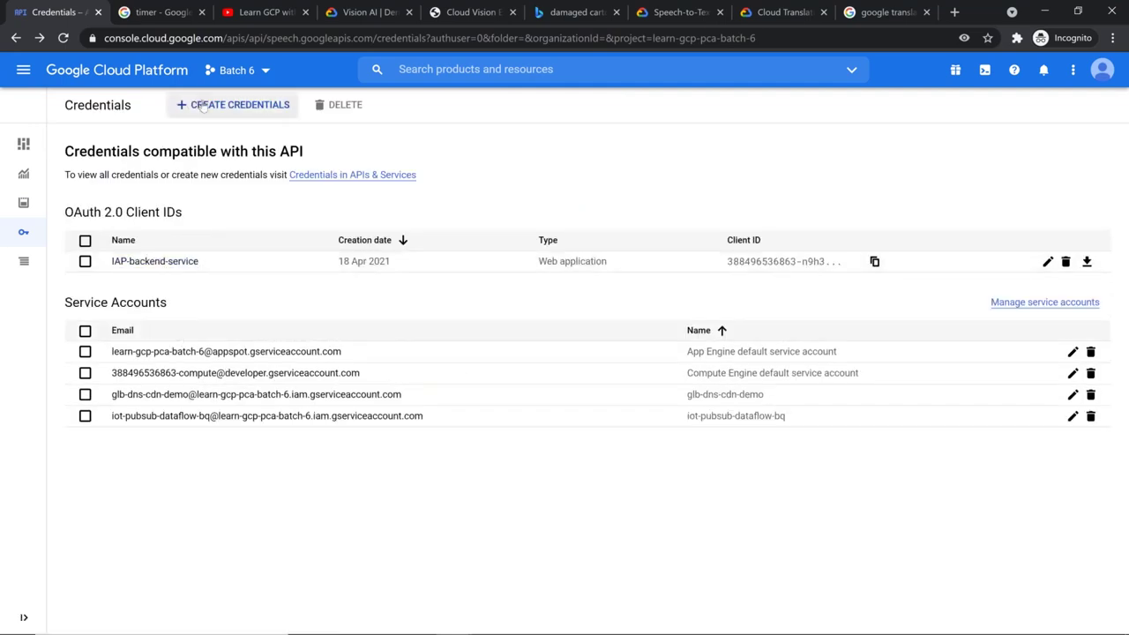
mouse_move(31, 173)
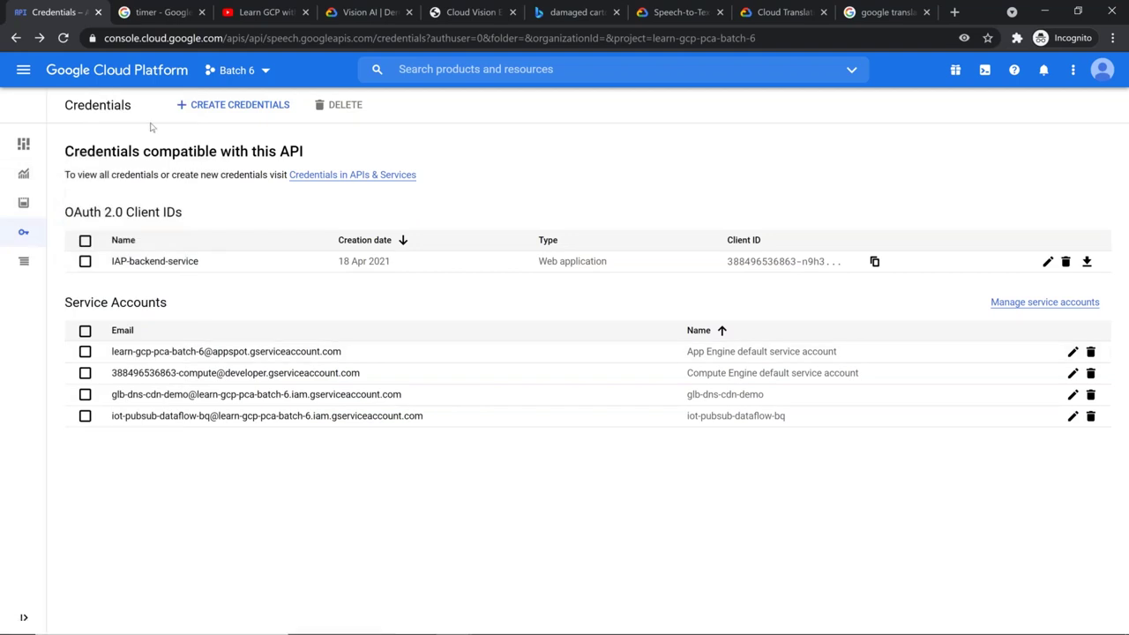
click(273, 110)
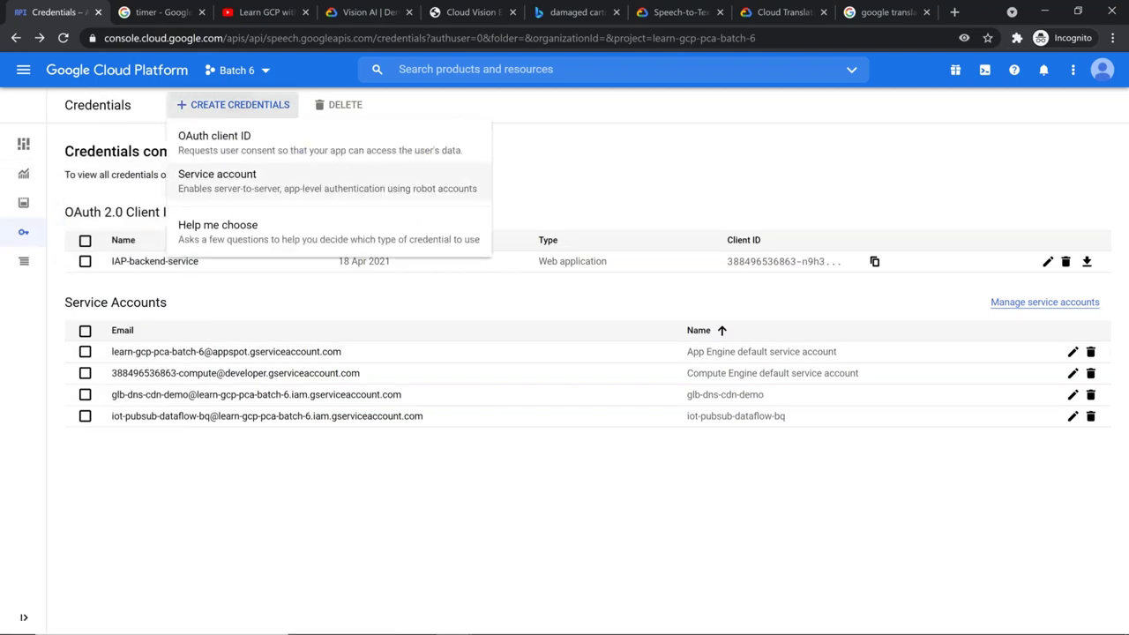
key(Escape)
- Open the project-wide Credentials page under APIs and services
mouse_move(68, 147)
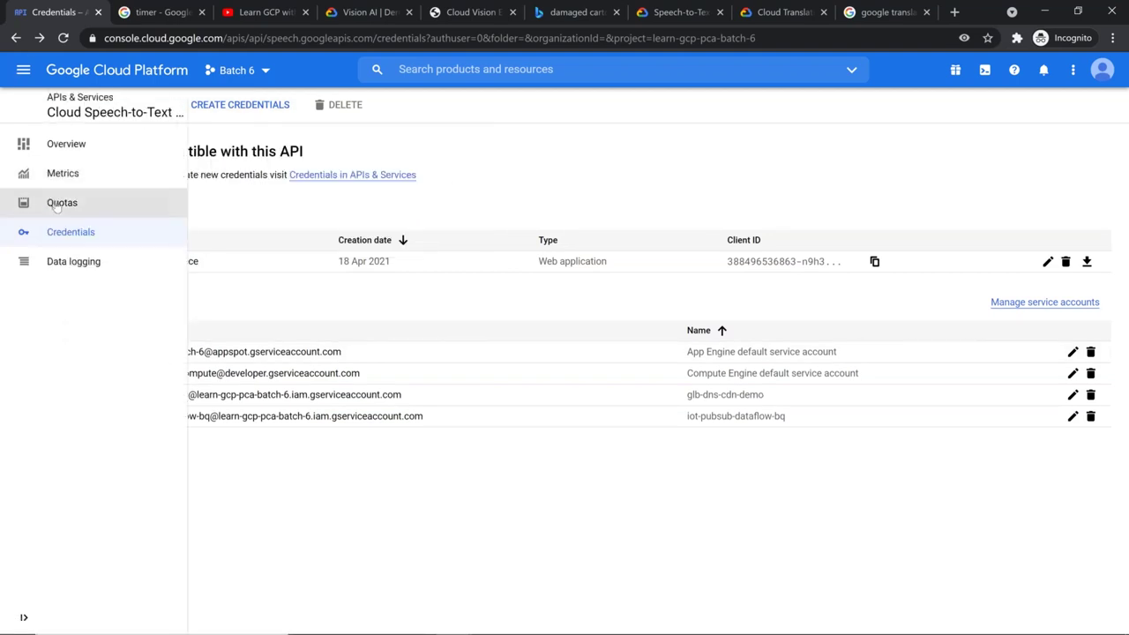
click(24, 70)
mouse_move(176, 216)
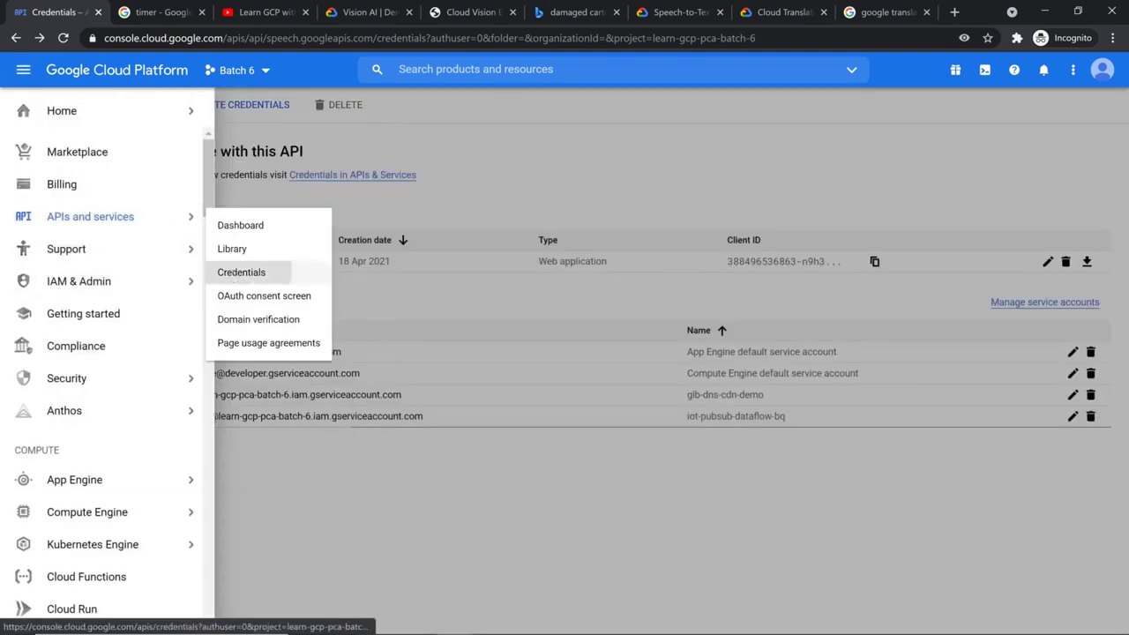
click(247, 272)
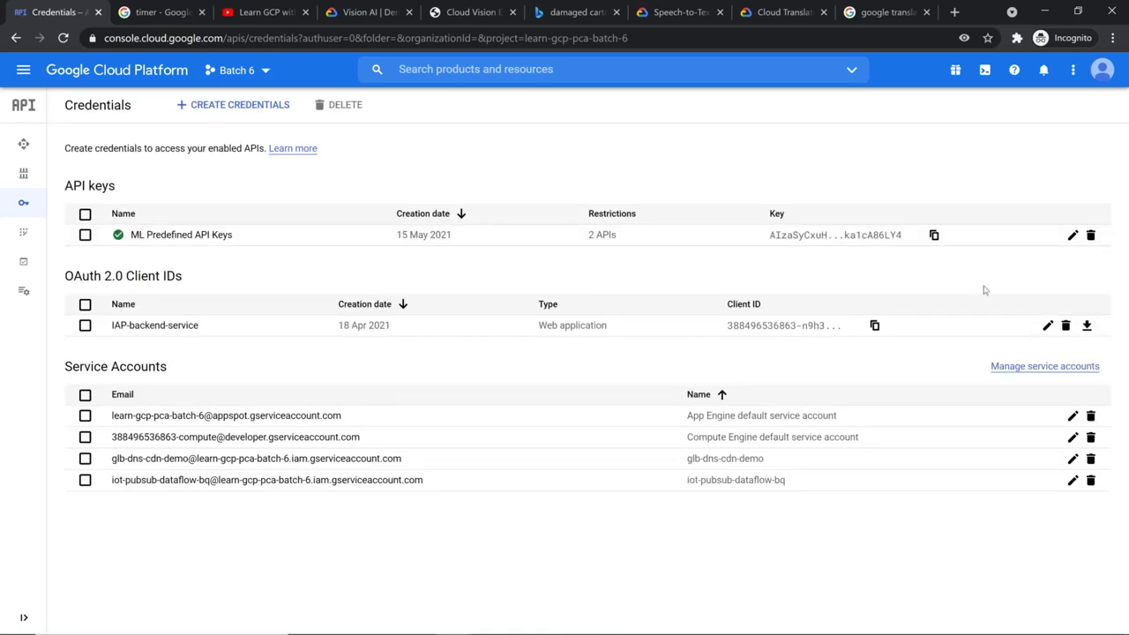
- Add the Cloud Speech-to-Text API to the allowed APIs of the ML Predefined API Keys key and save the restriction
click(1073, 235)
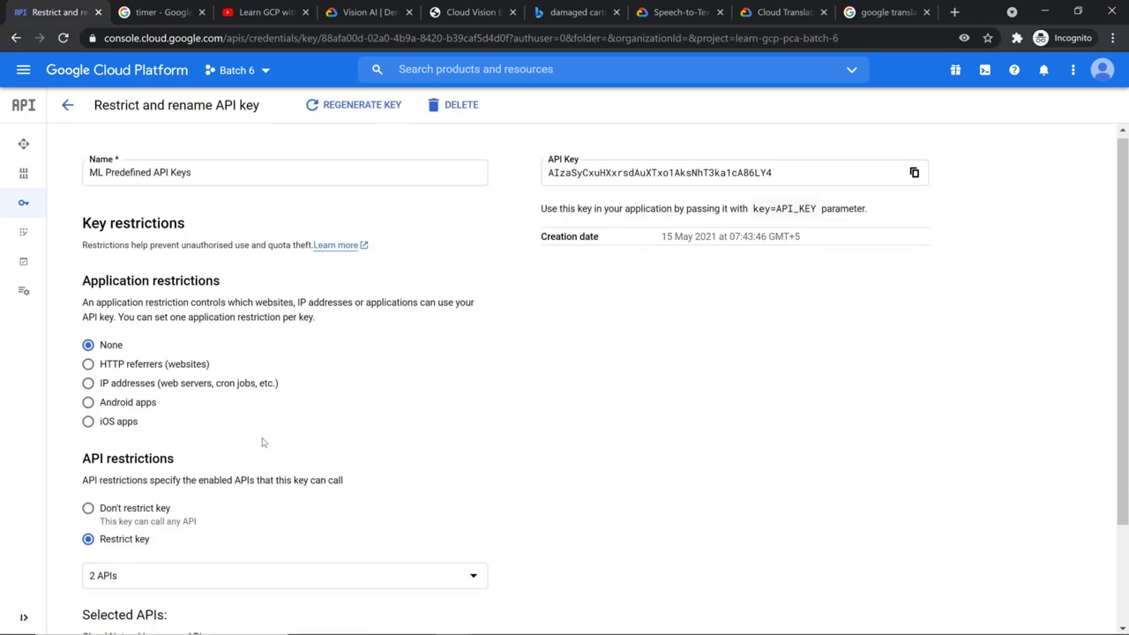
scroll(224, 494, down, 2)
click(244, 447)
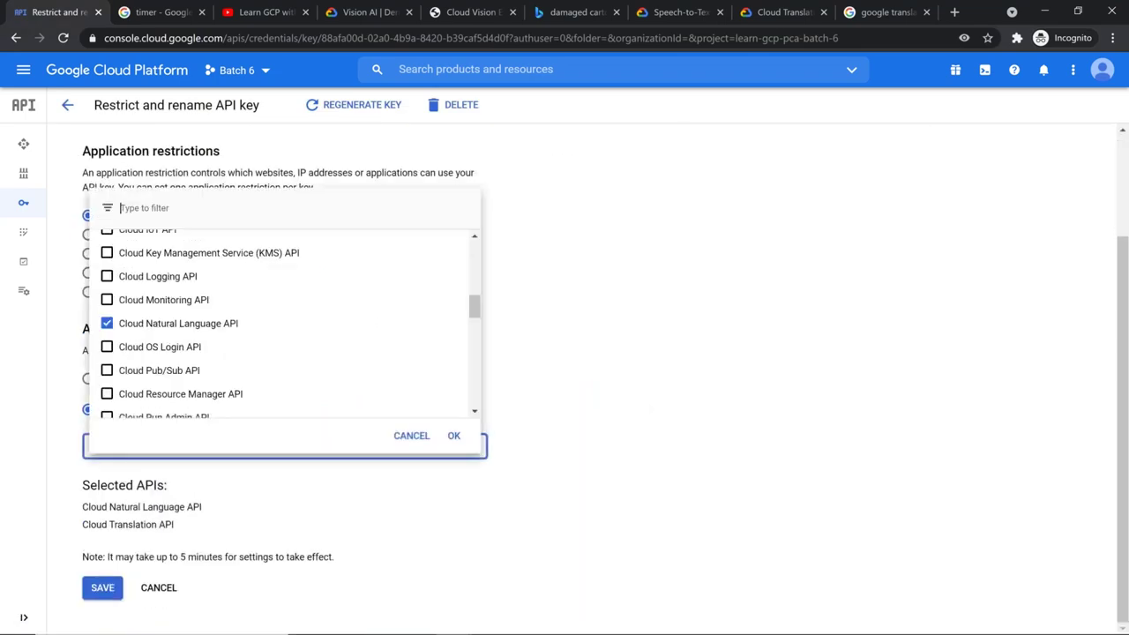
text(spee)
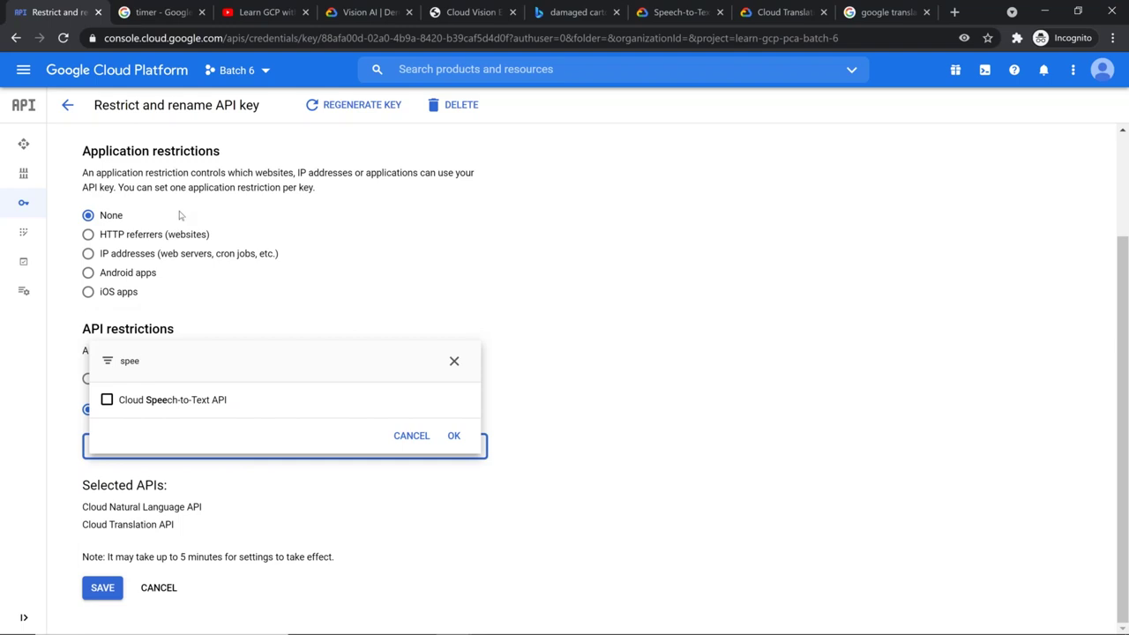
click(189, 399)
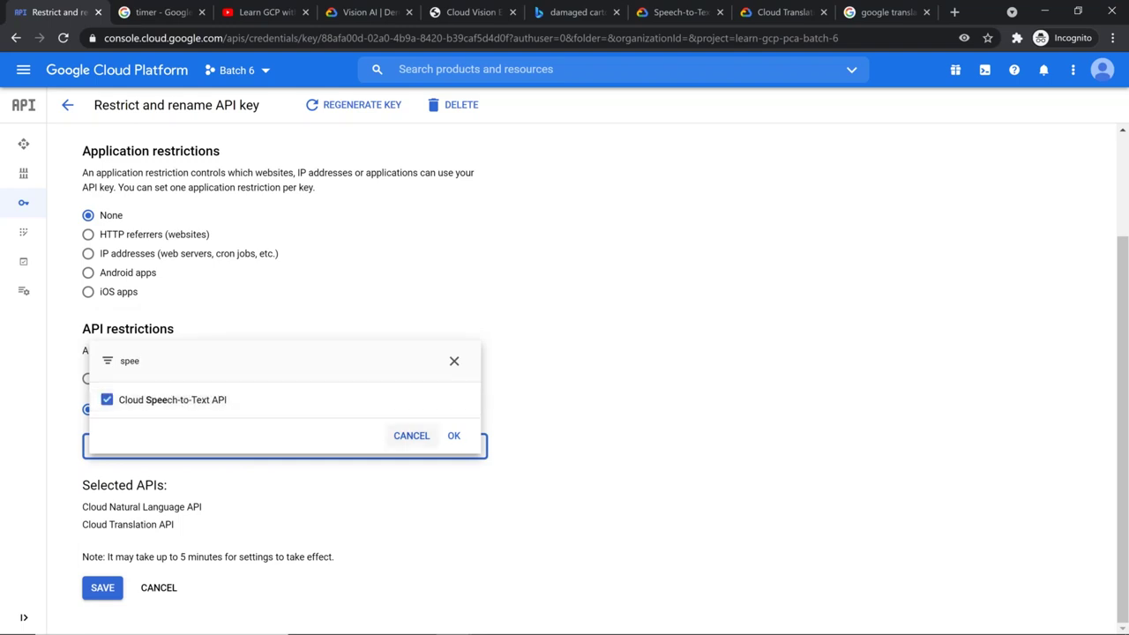
click(455, 436)
click(102, 605)
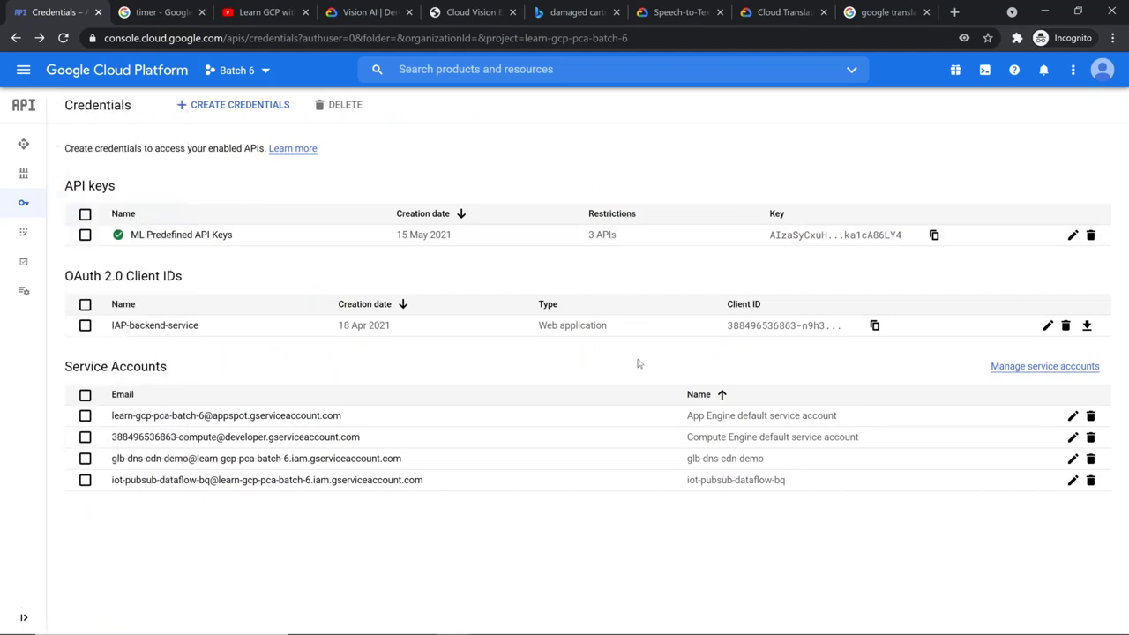
- Return to Postman, resend the Speech-to-Text API request, and compare the returned transcript with the request body
key(alt+Tab)
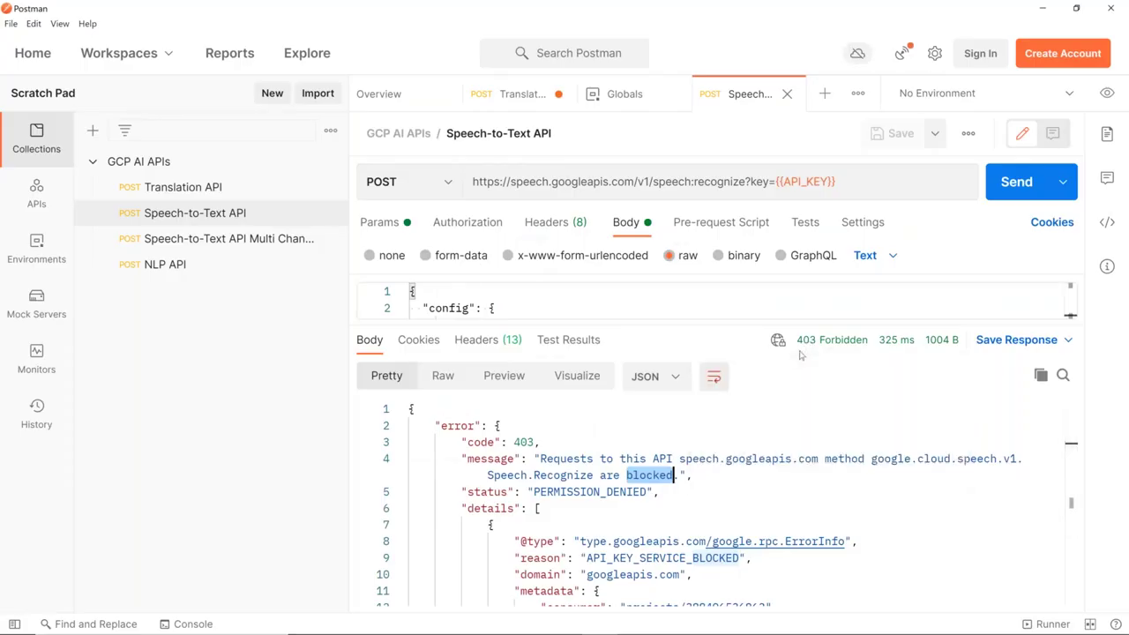
click(1017, 182)
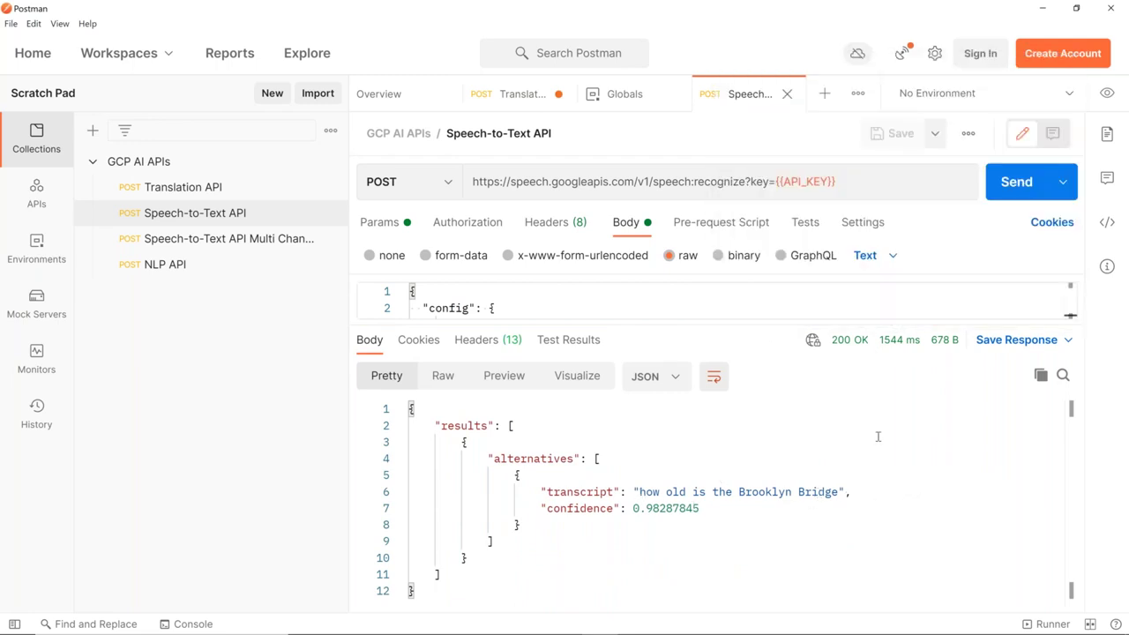
drag(730, 340, 565, 518)
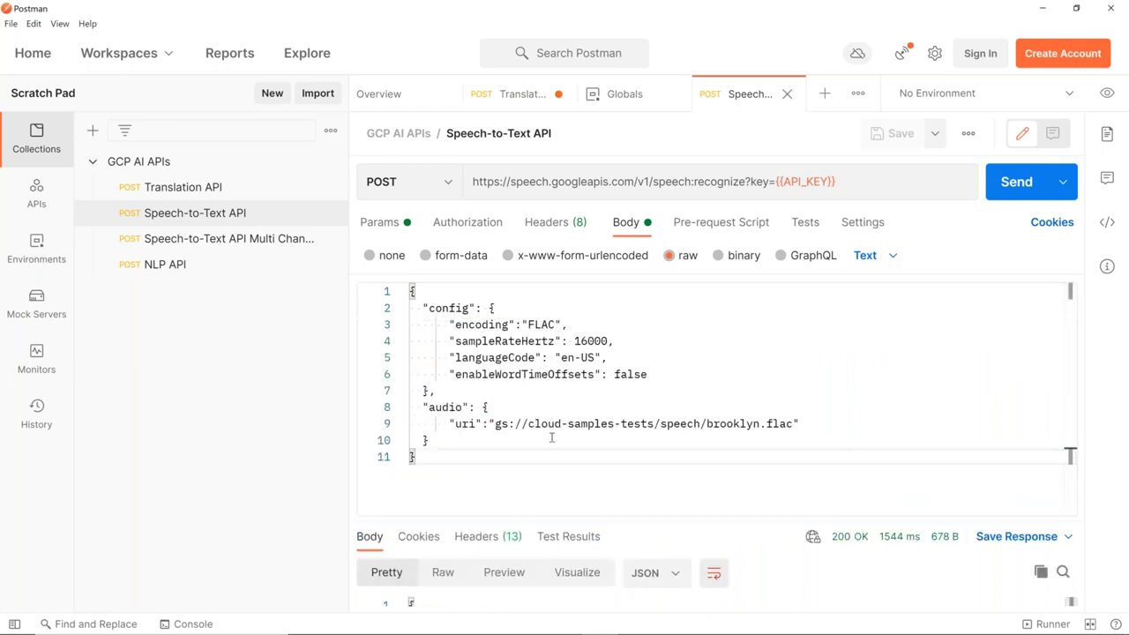
drag(764, 522, 732, 347)
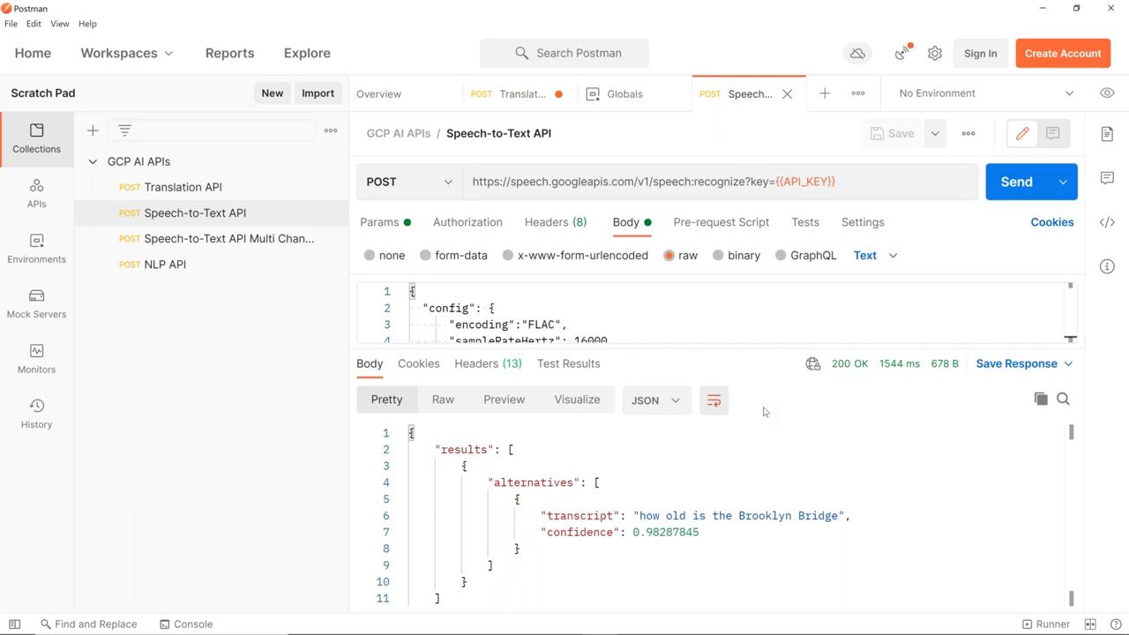
- Switch to the presentation at the Cloud Translation API slide
key(alt+Tab)
key(alt+Tab)
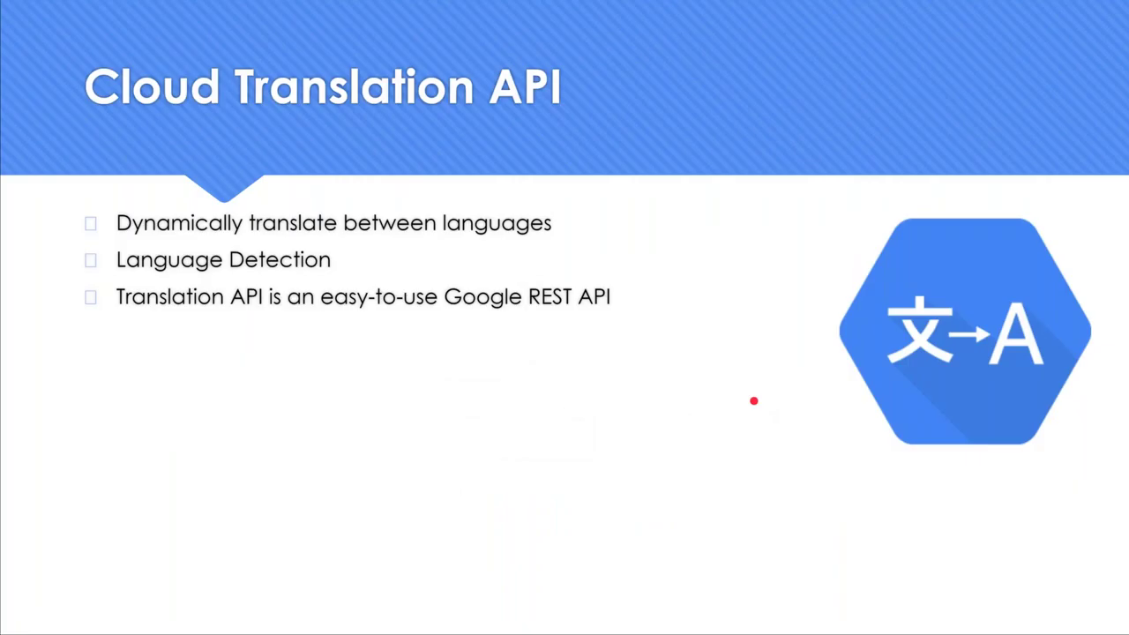
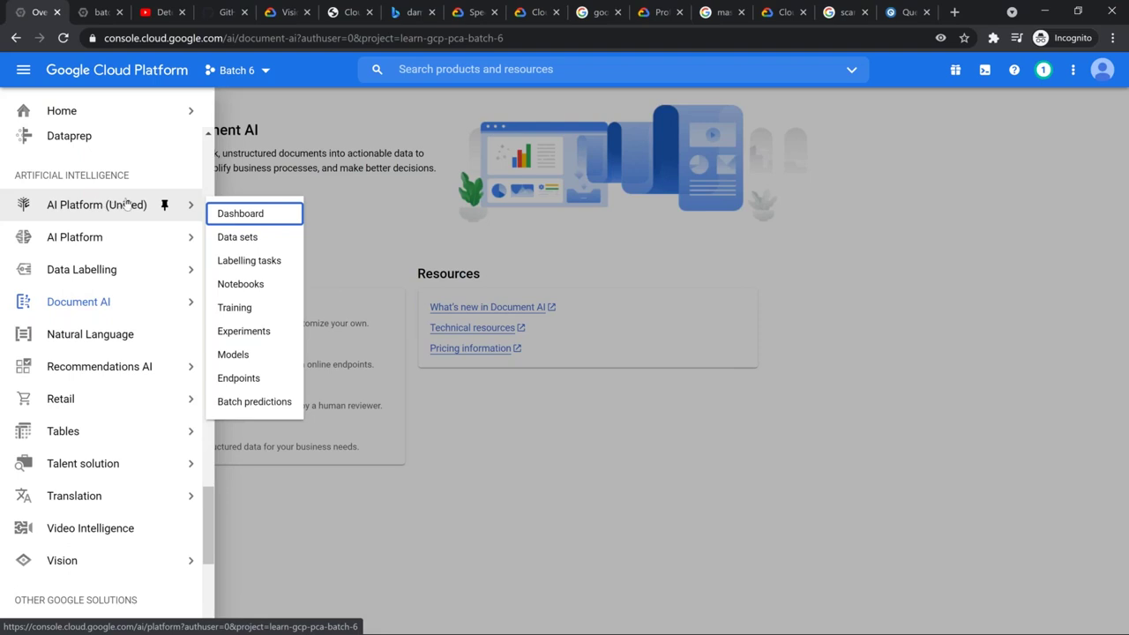
- Open the Notebooks page of AI Platform (Unified) in the Google Cloud console
mouse_move(88, 244)
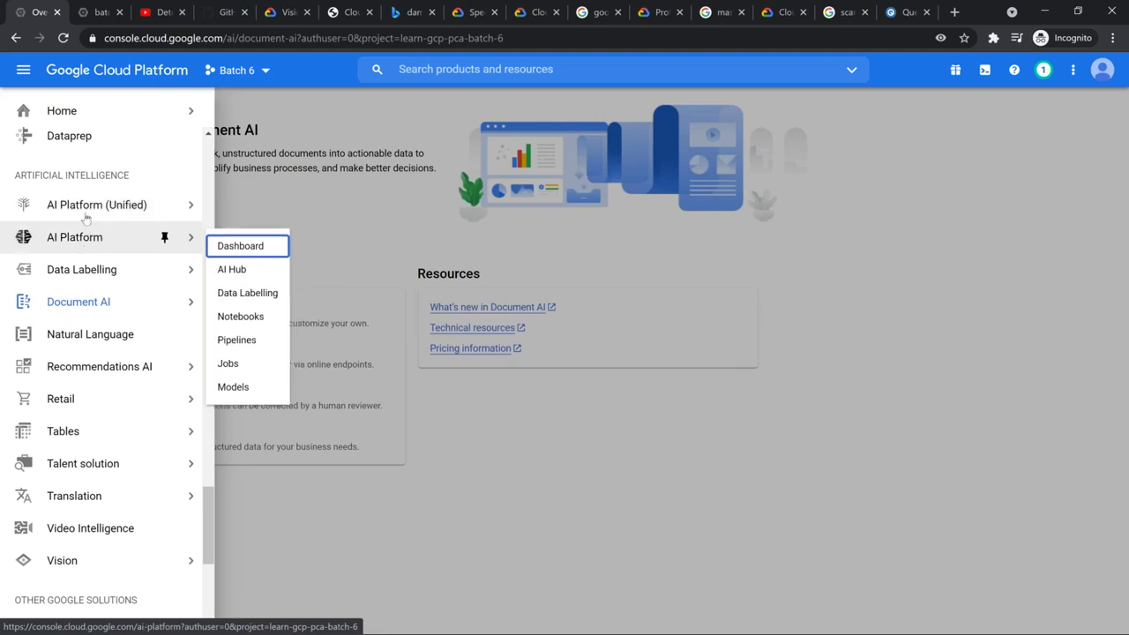
mouse_move(86, 209)
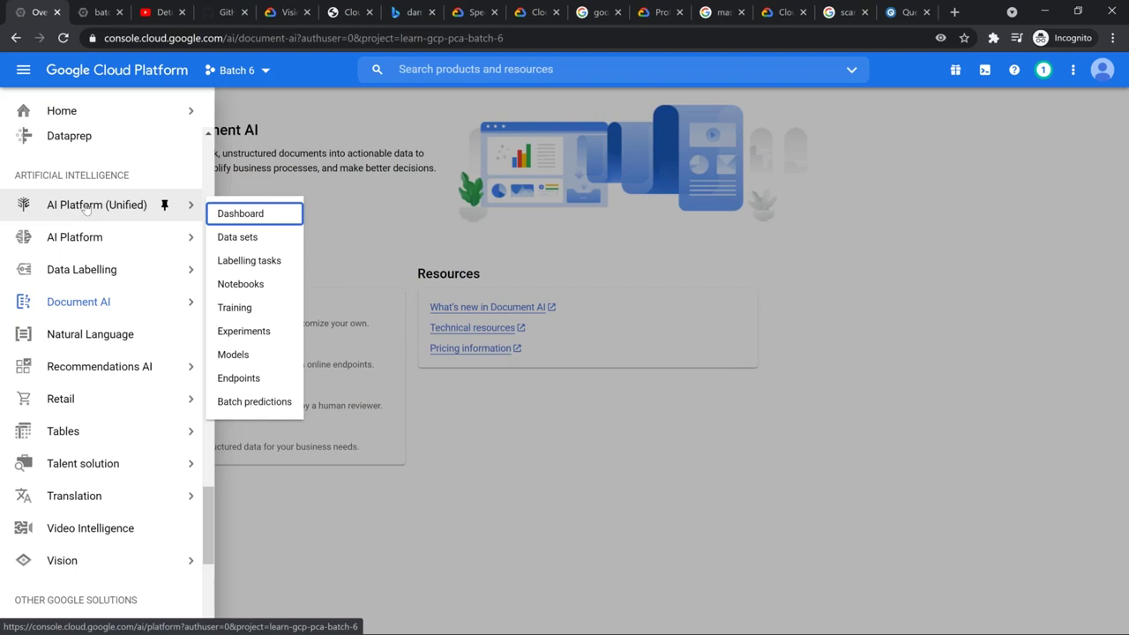
click(260, 285)
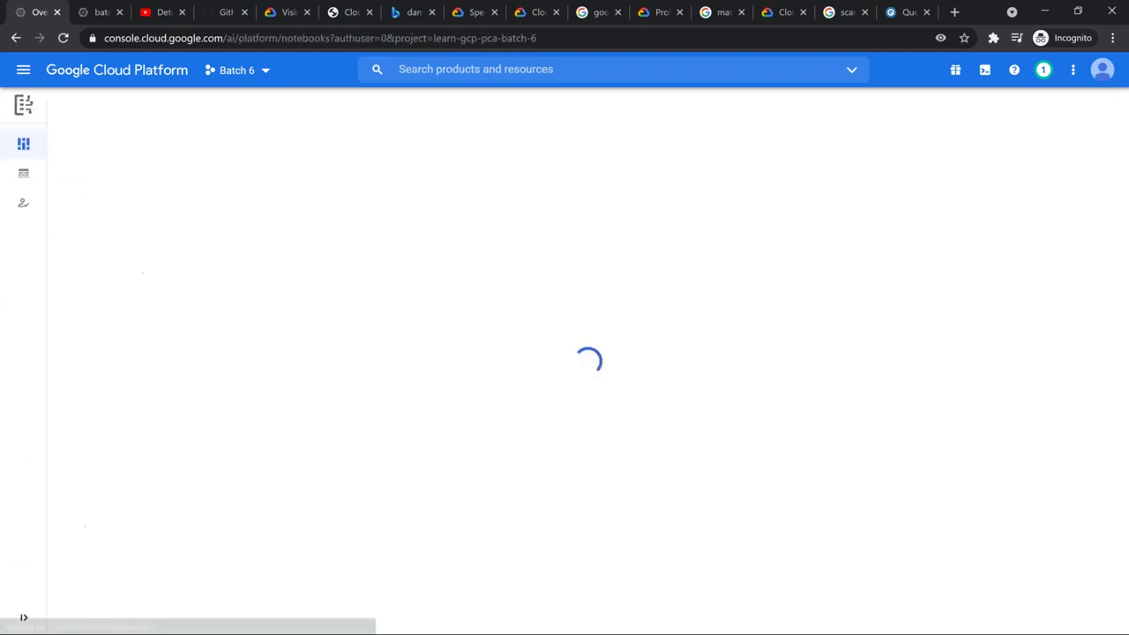
- Close every other browser tab, keeping only the Google Cloud console's Notebooks page
click(927, 13)
click(927, 13)
click(928, 12)
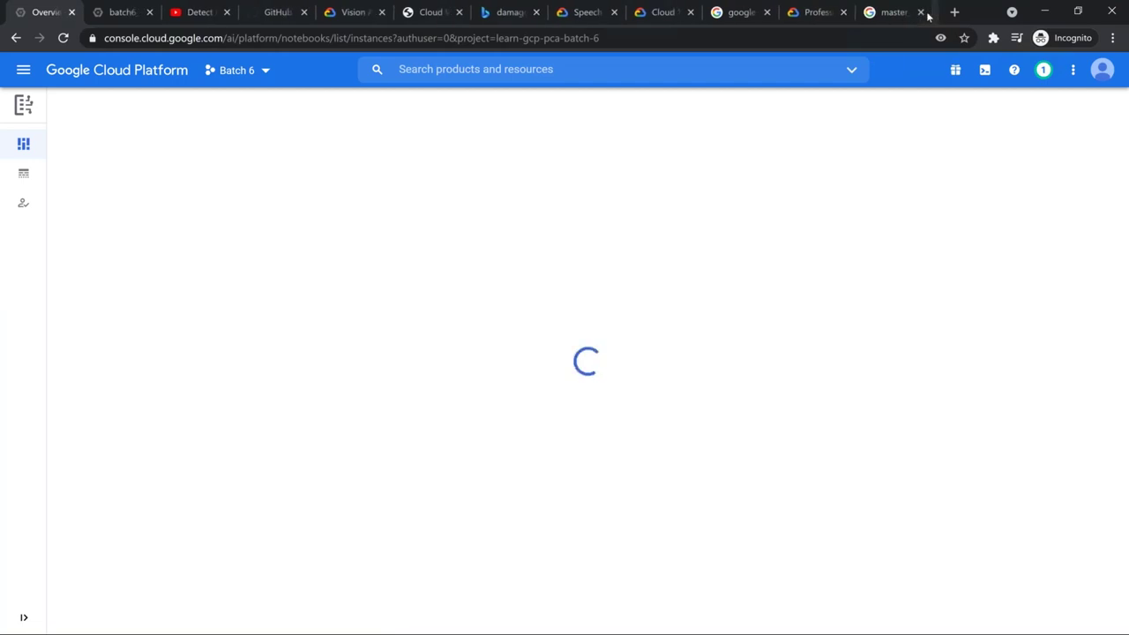
click(927, 12)
click(927, 12)
click(928, 13)
click(928, 13)
click(927, 13)
click(927, 12)
click(927, 12)
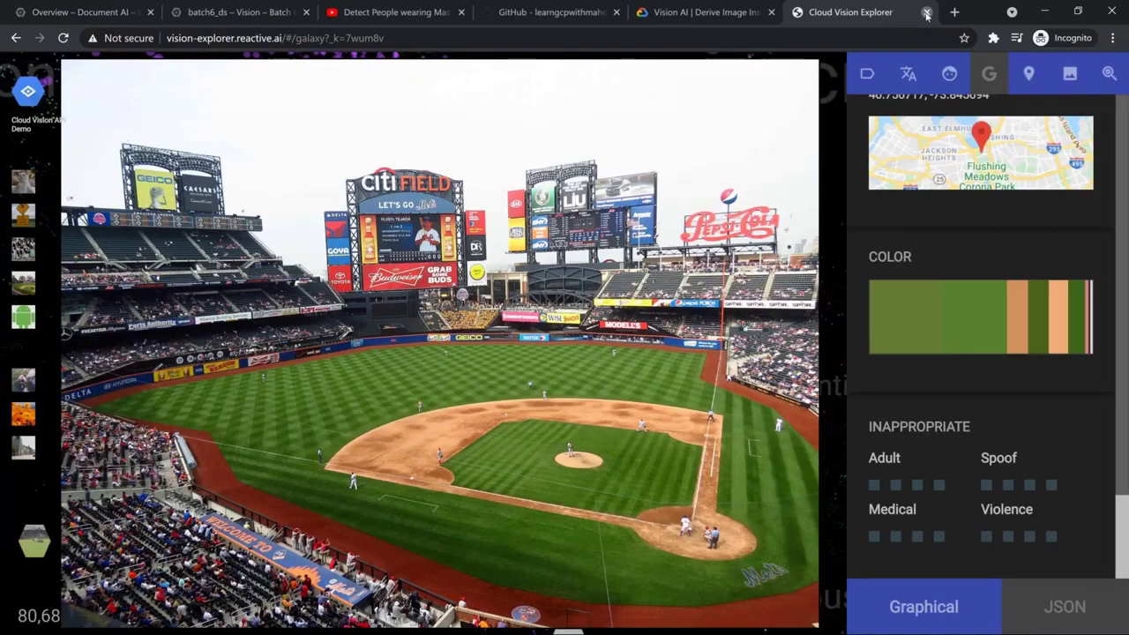
click(917, 12)
click(763, 12)
click(456, 13)
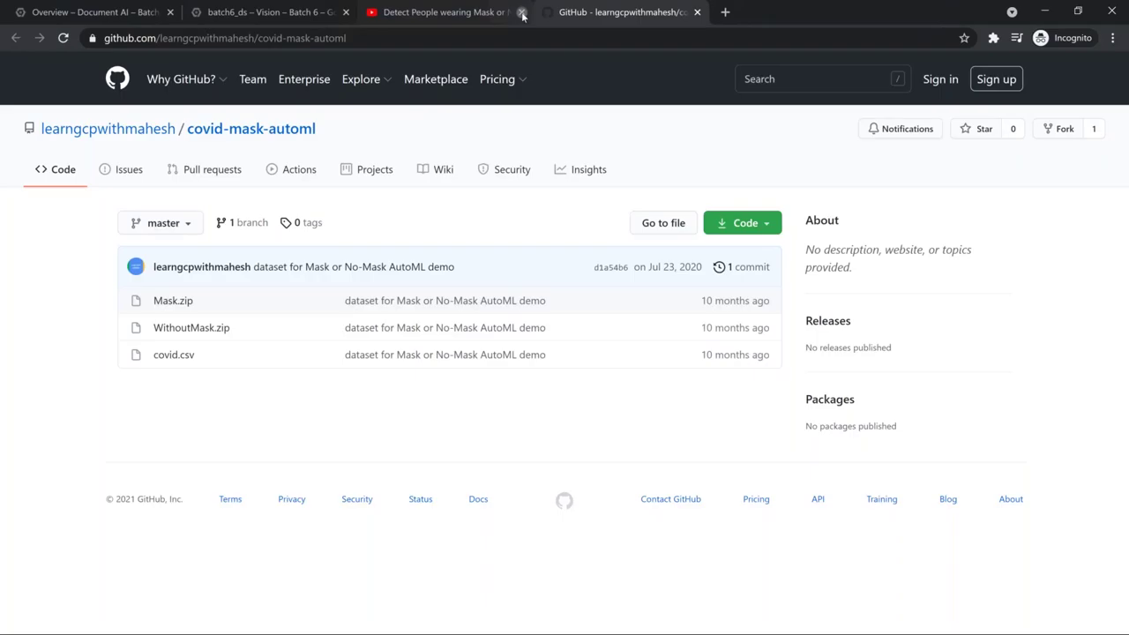
click(347, 12)
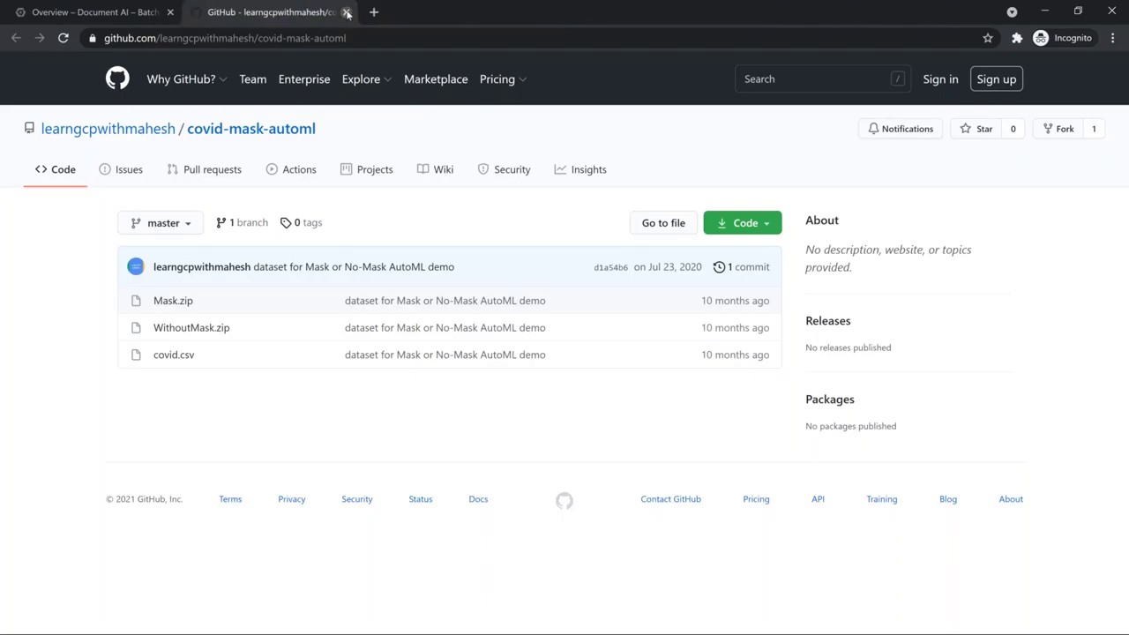
click(346, 13)
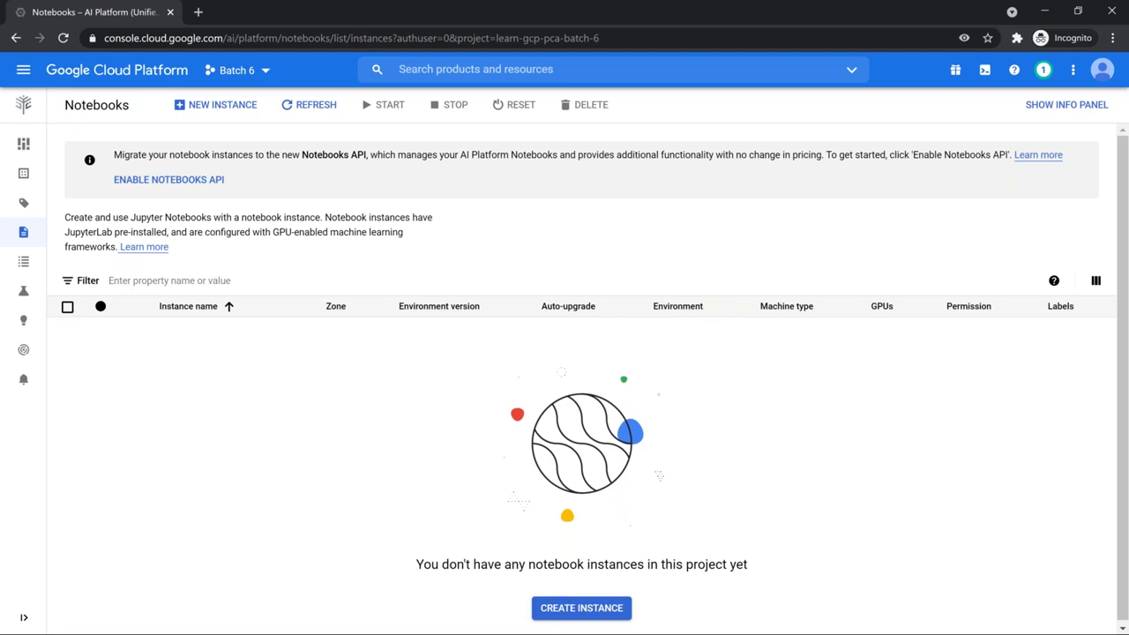
- Open the Notebooks API migration documentation in a new tab and read the two ways to create a notebook instance
right_click(1052, 159)
click(1053, 167)
click(241, 10)
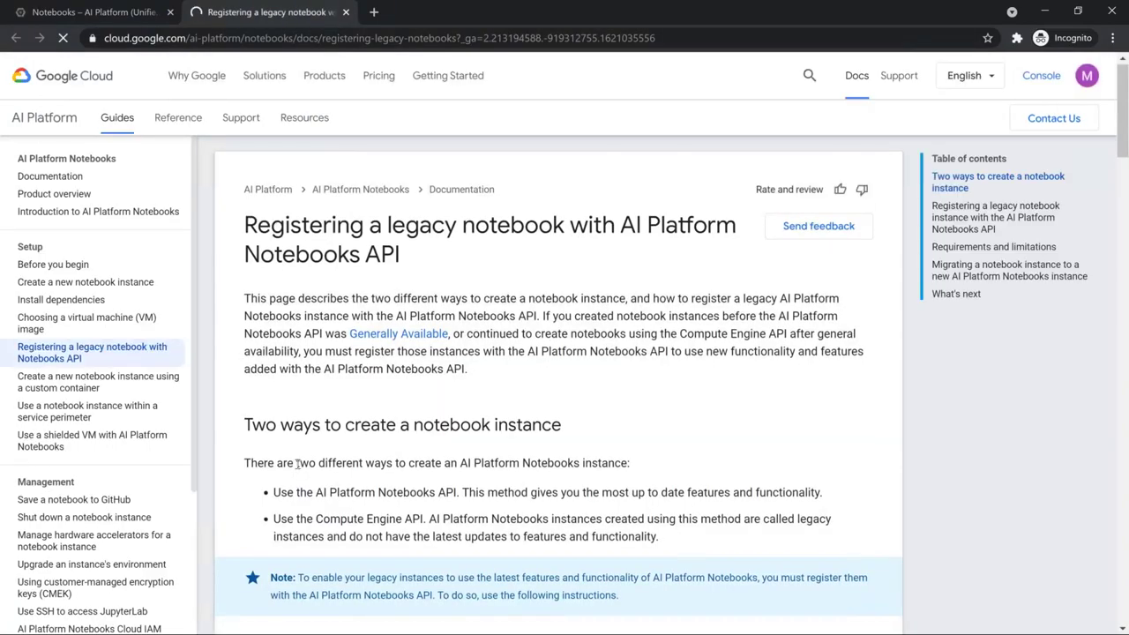
scroll(543, 357, down, 1)
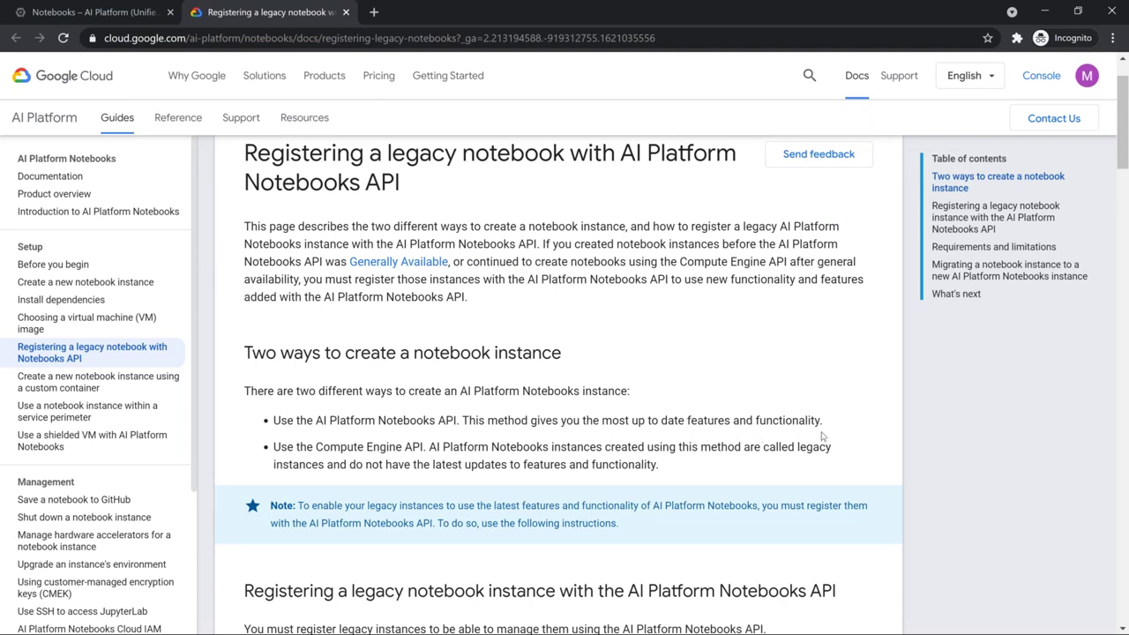
drag(323, 446, 440, 446)
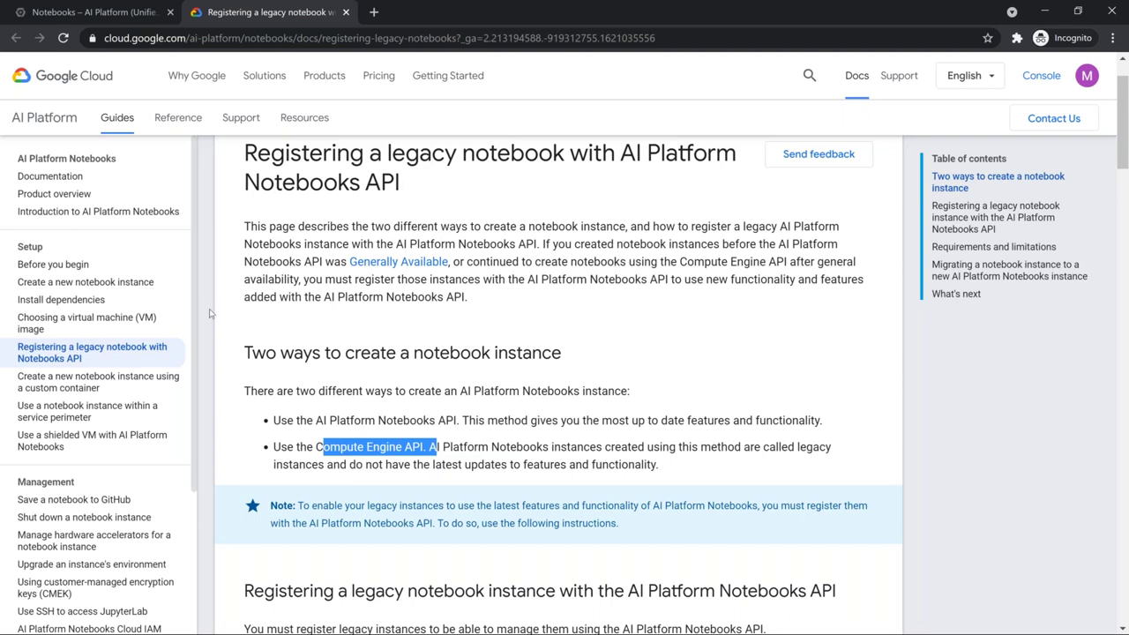
- From the Notebooks page, open the API Library in a new browser tab and close the legacy notebook documentation tab
click(116, 15)
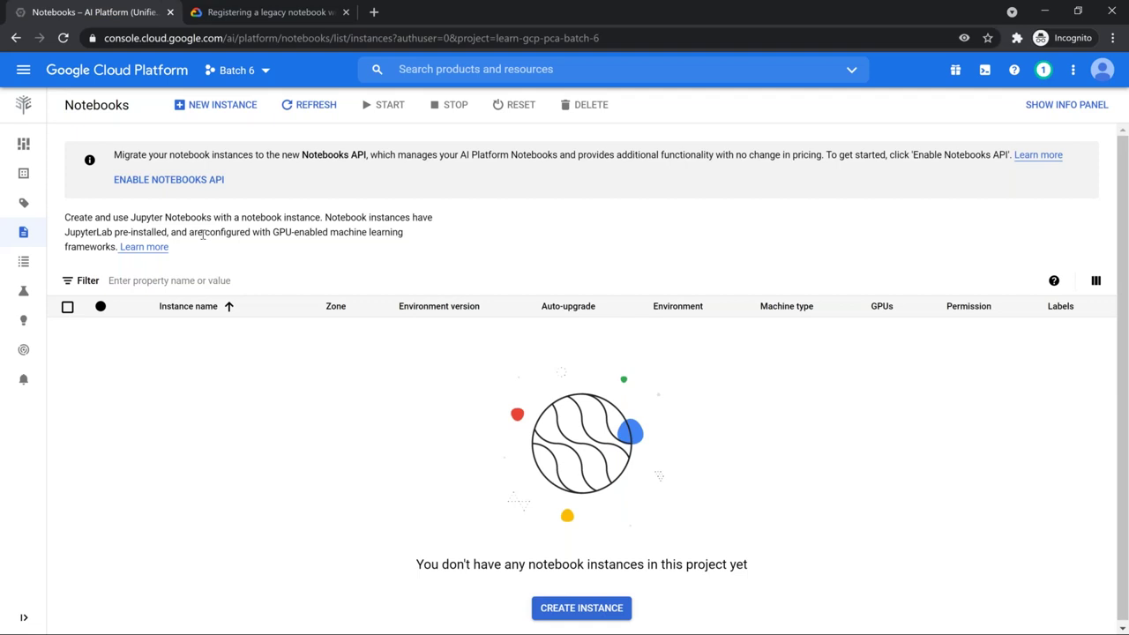
click(26, 70)
mouse_move(159, 217)
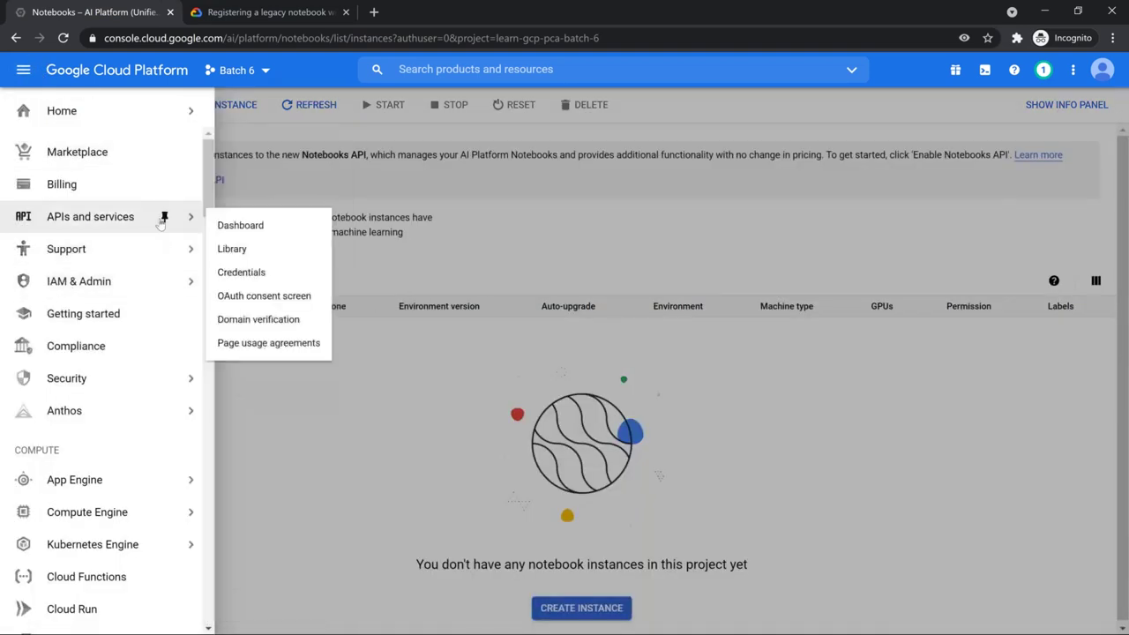
right_click(236, 248)
click(256, 263)
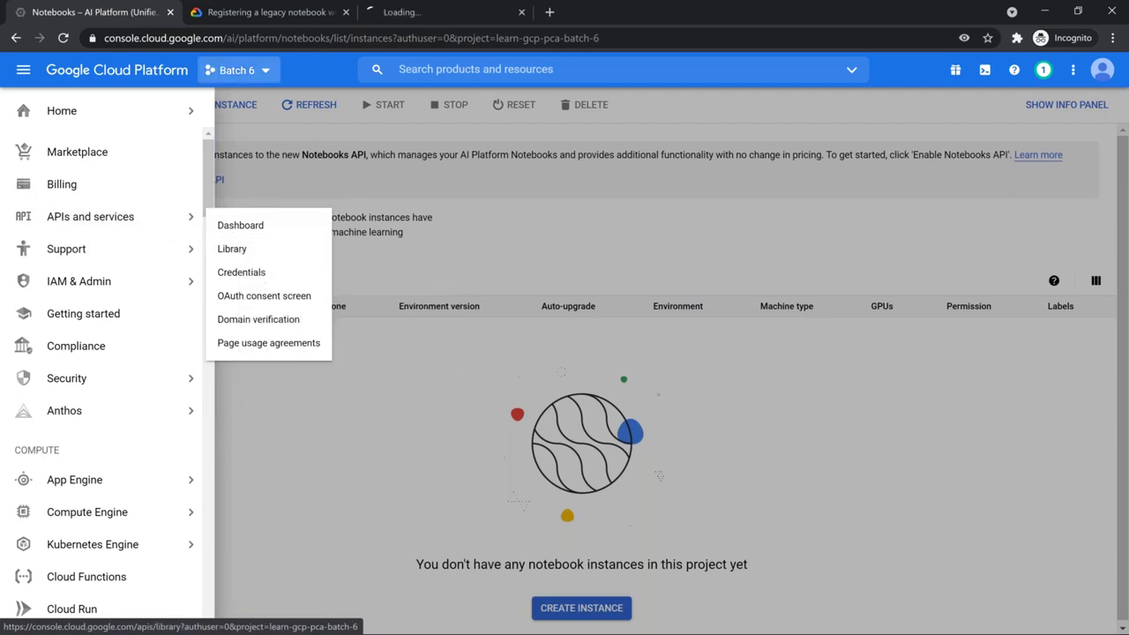
click(424, 11)
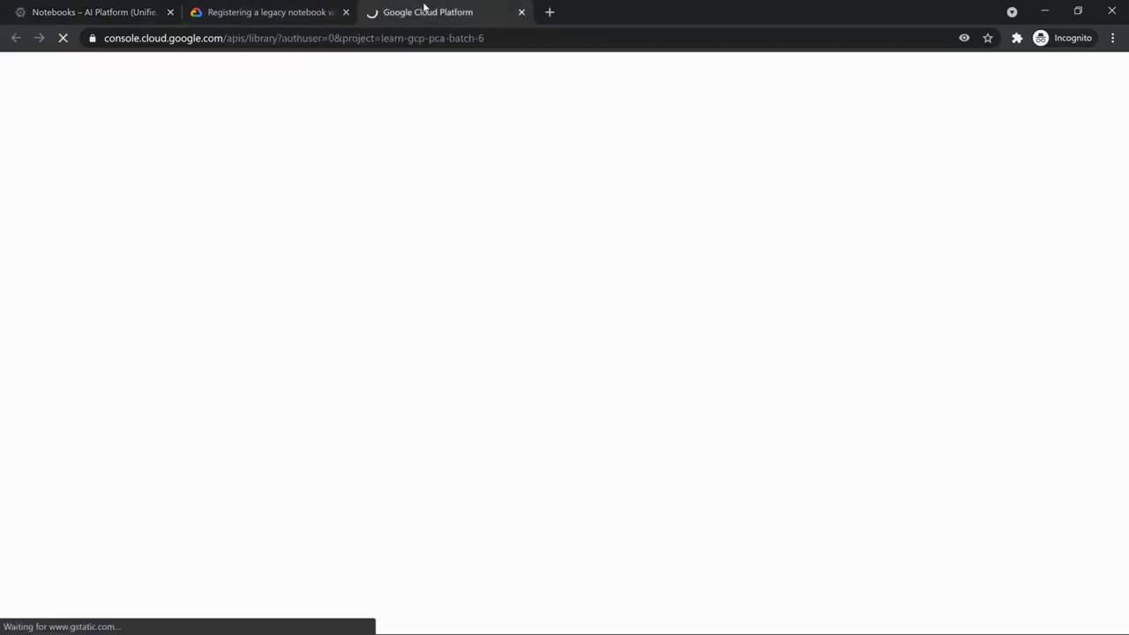
click(346, 12)
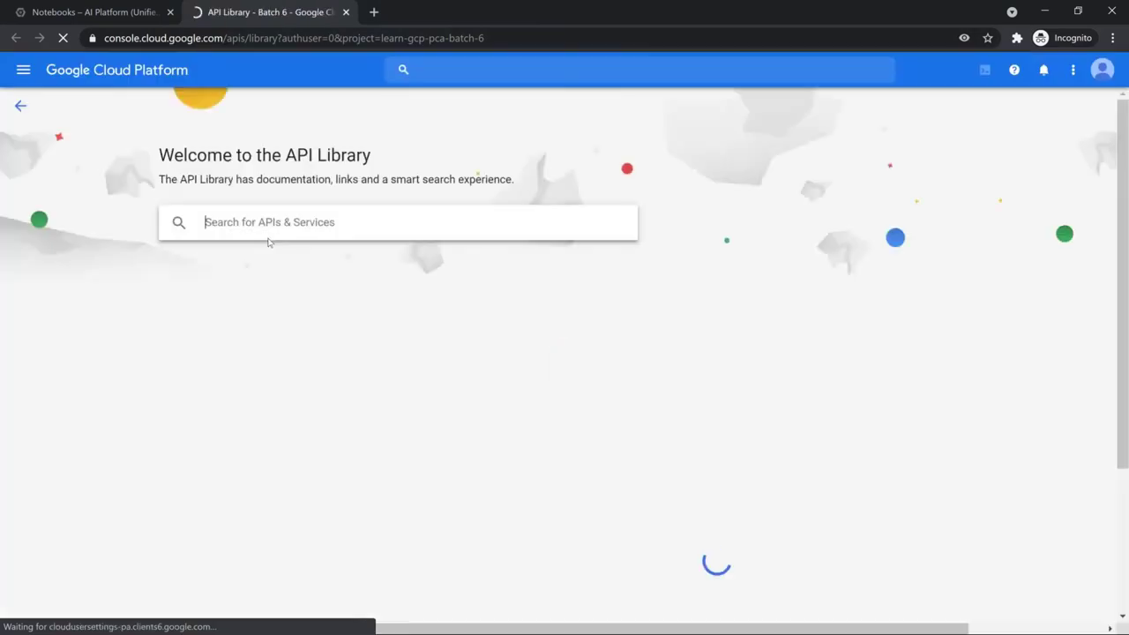
- Search the API Library for "notebook" and open the Notebooks API details page
click(281, 221)
text(no)
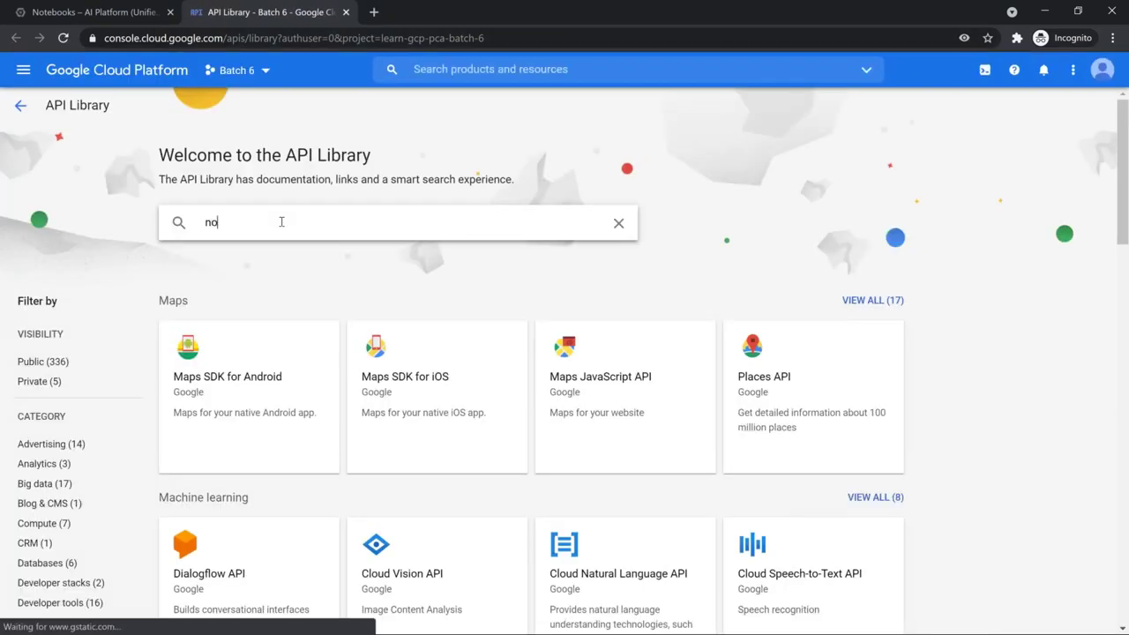
text(tebook)
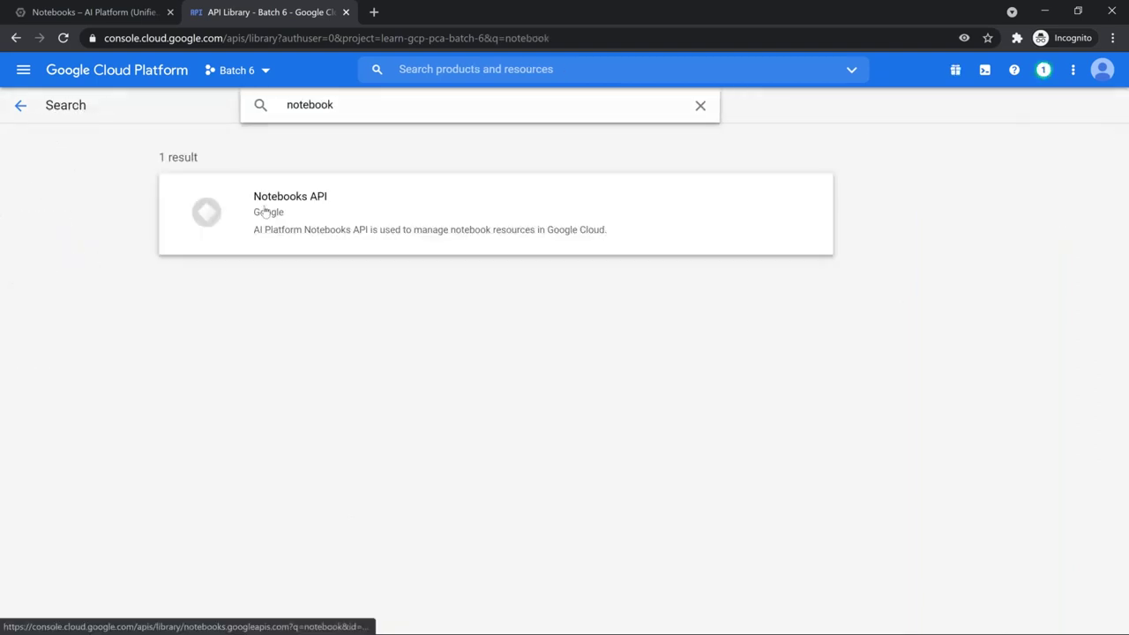
click(265, 212)
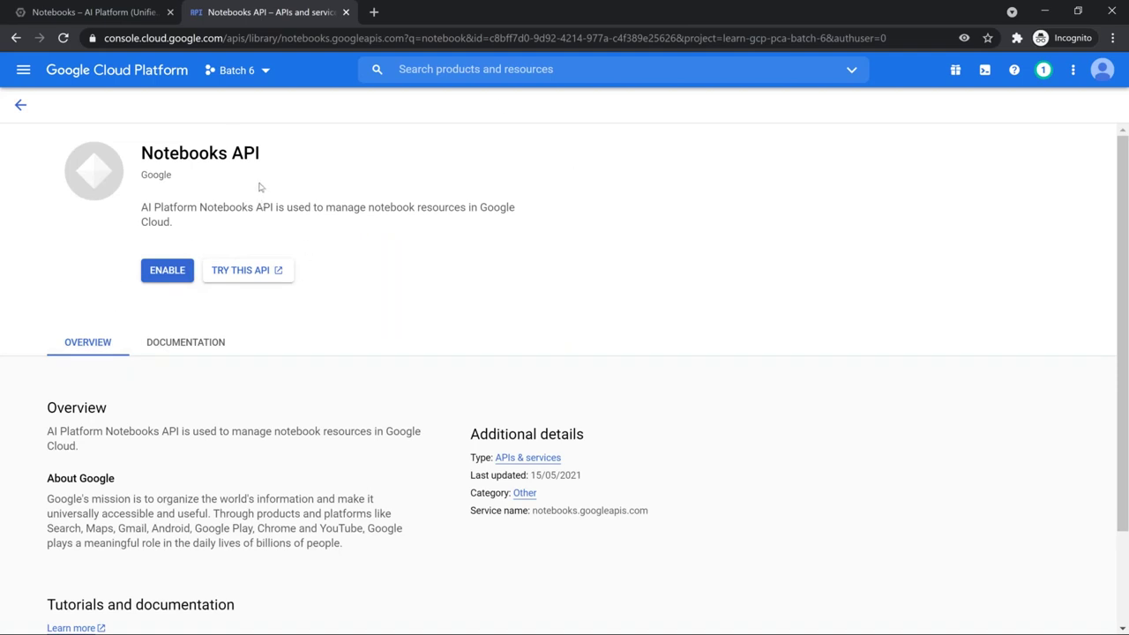
- Enable the Notebooks API from the notice on the Notebooks page and reload the API details page to check its status
click(132, 12)
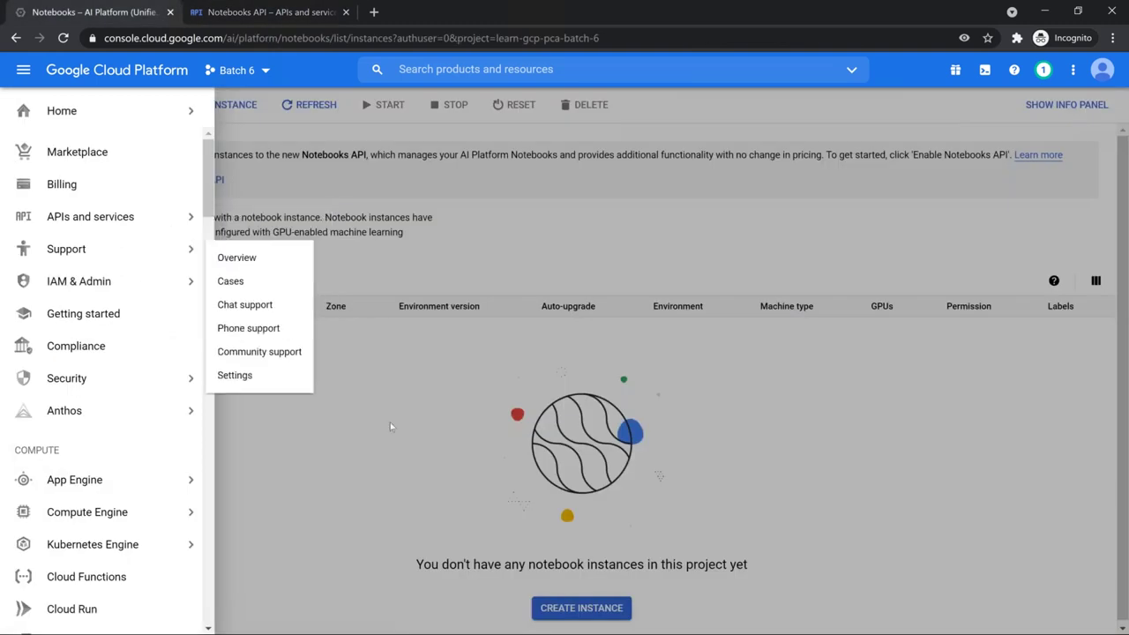
click(391, 421)
click(185, 180)
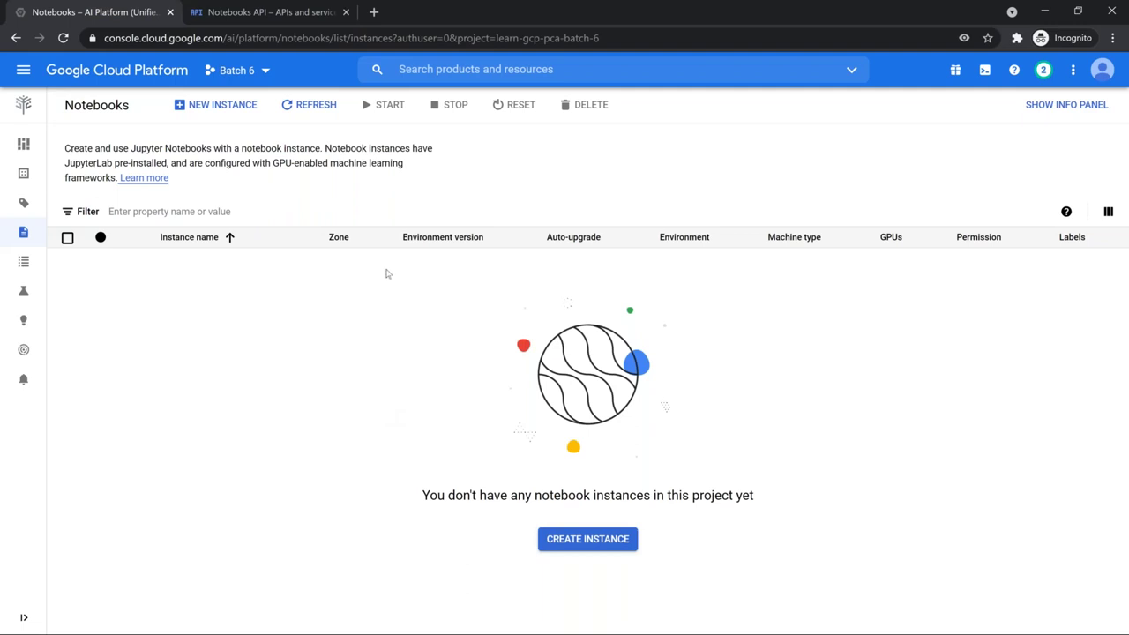
click(262, 9)
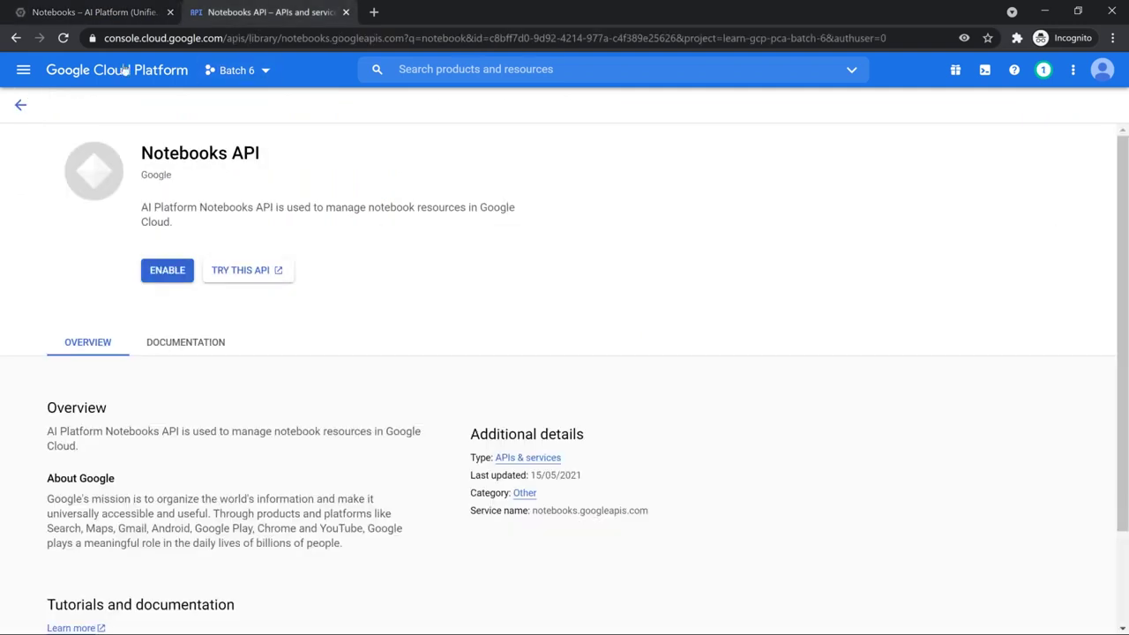
click(64, 38)
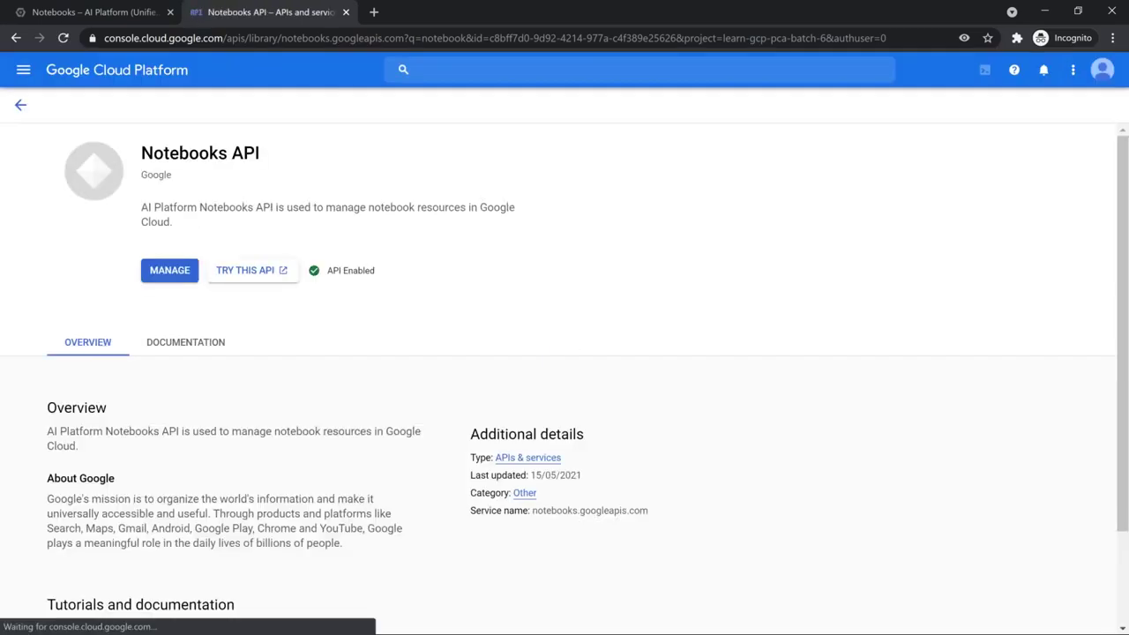
- Return to the Notebooks page and view the environments available for a new instance, including the TensorFlow Enterprise 1.15 GPU options
click(132, 12)
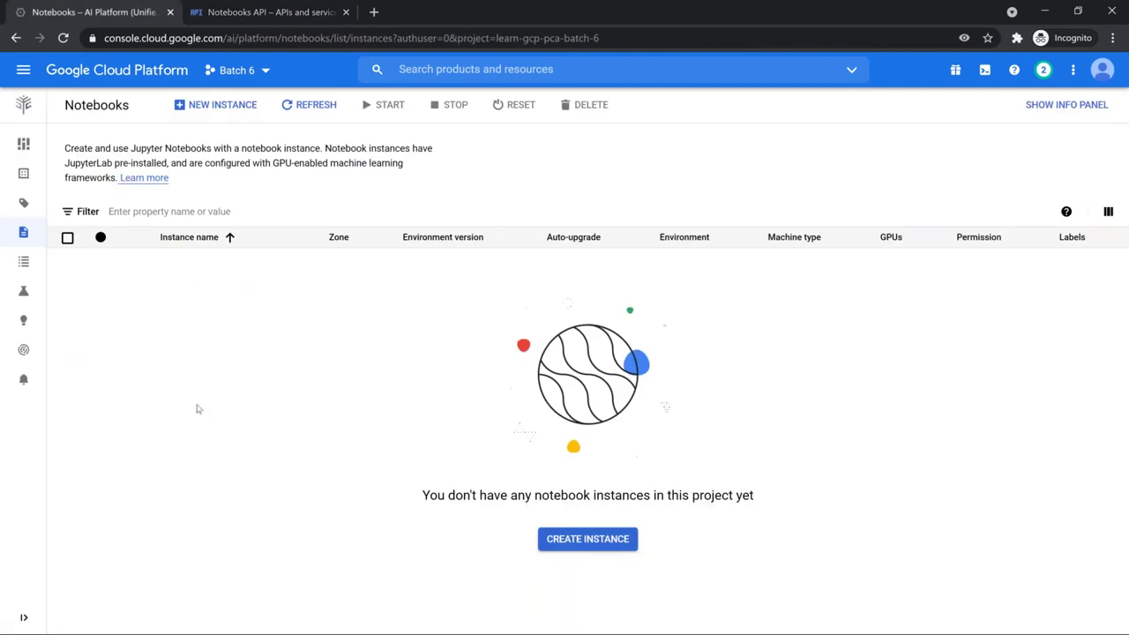
click(222, 108)
mouse_move(272, 236)
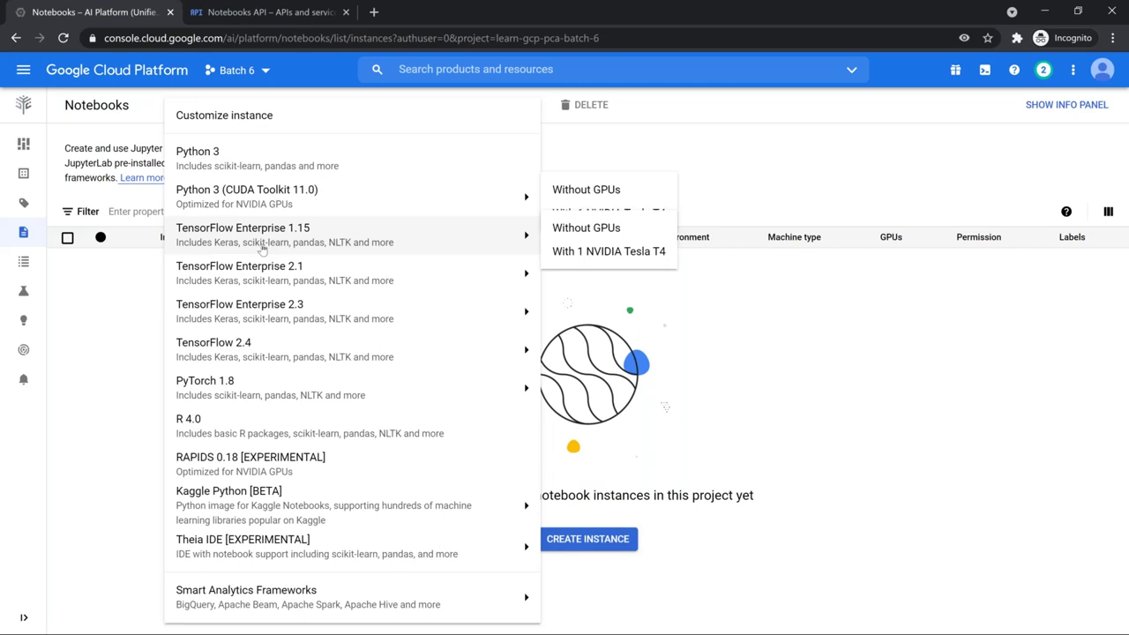
- Search the web in a new browser tab for "tensorflow latest version"
click(376, 12)
text(ter)
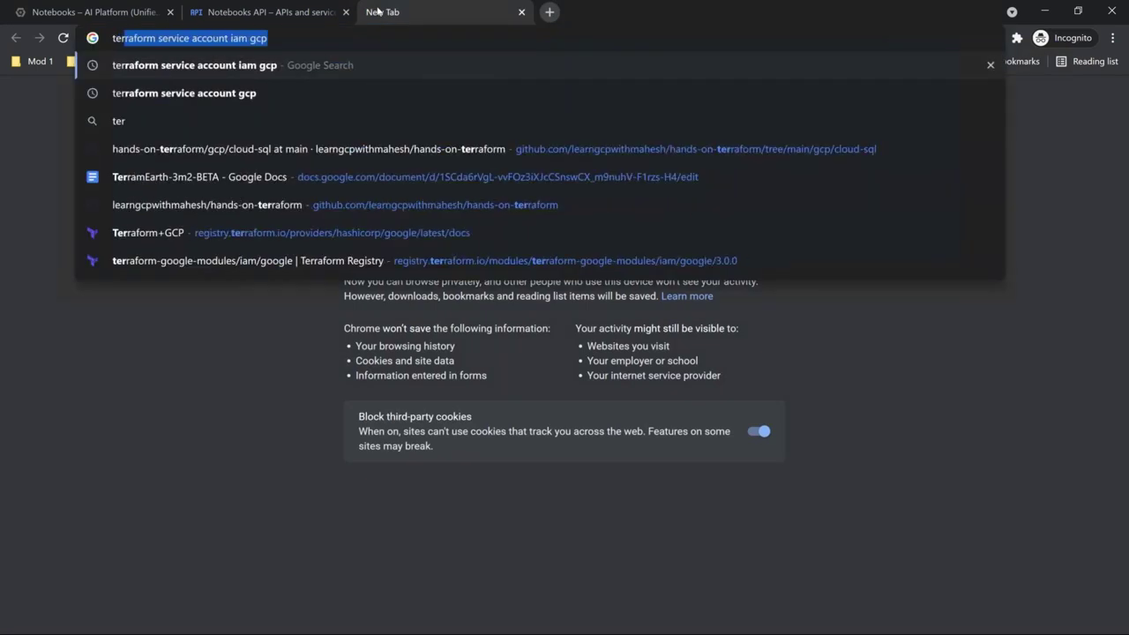
text(ra)
key(BackSpace)
key(BackSpace)
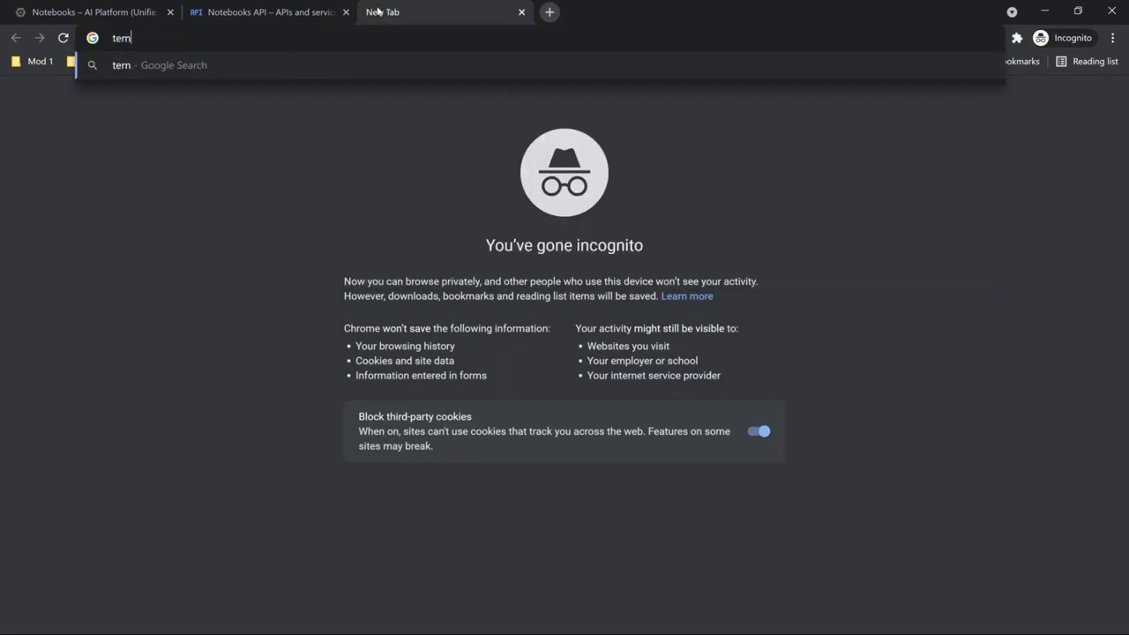
key(BackSpace)
key(BackSpace)
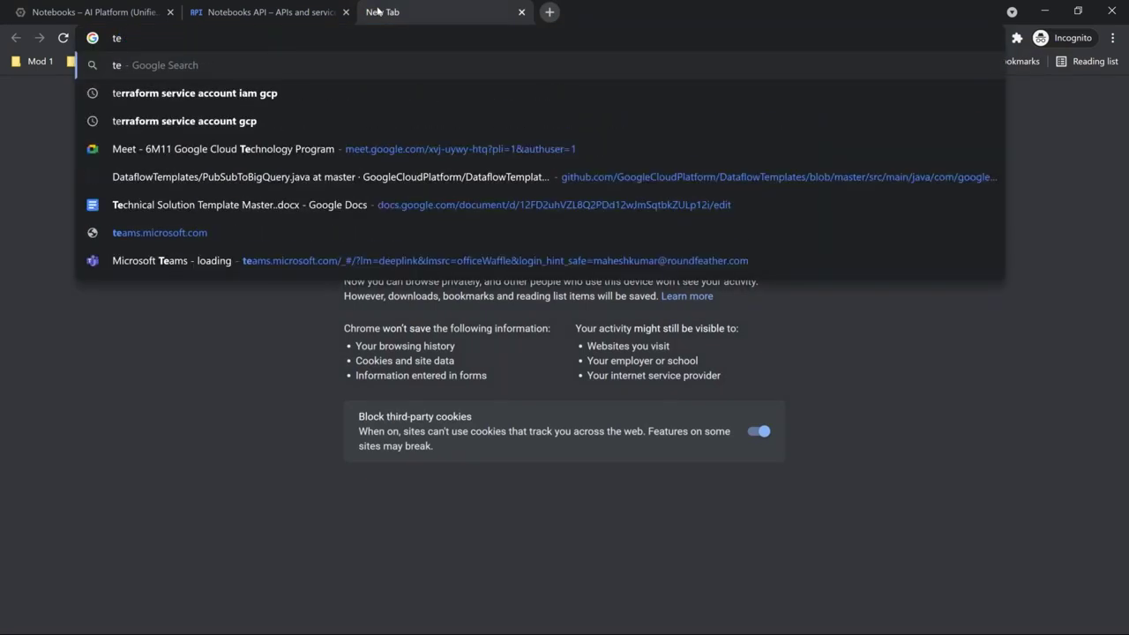
text(ensirf)
key(BackSpace)
key(BackSpace)
key(BackSpace)
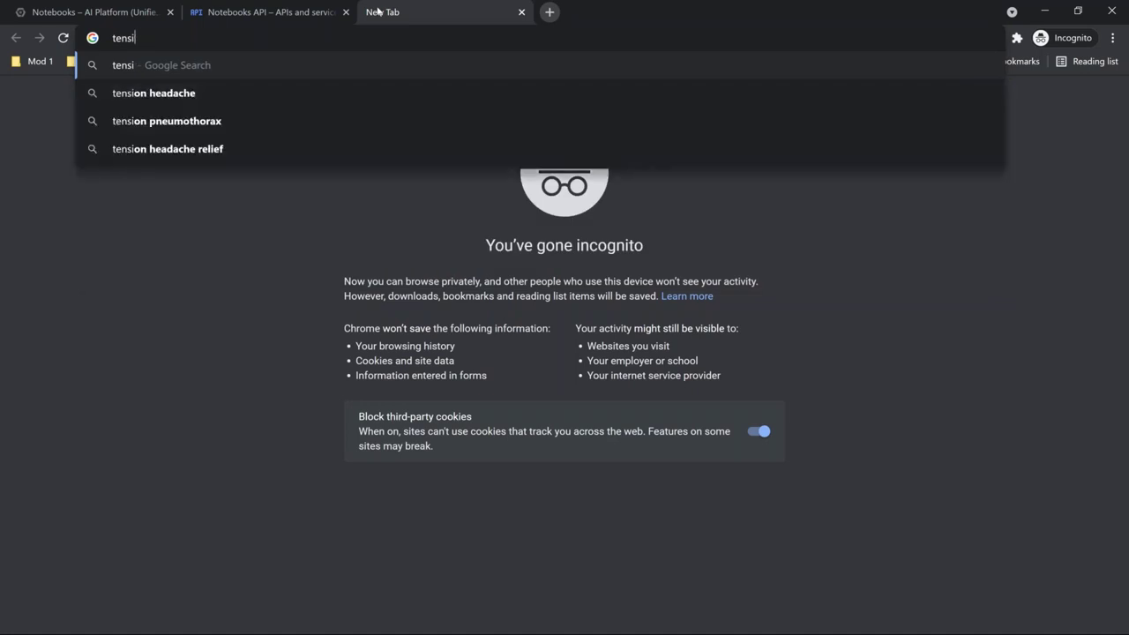
text(orflow)
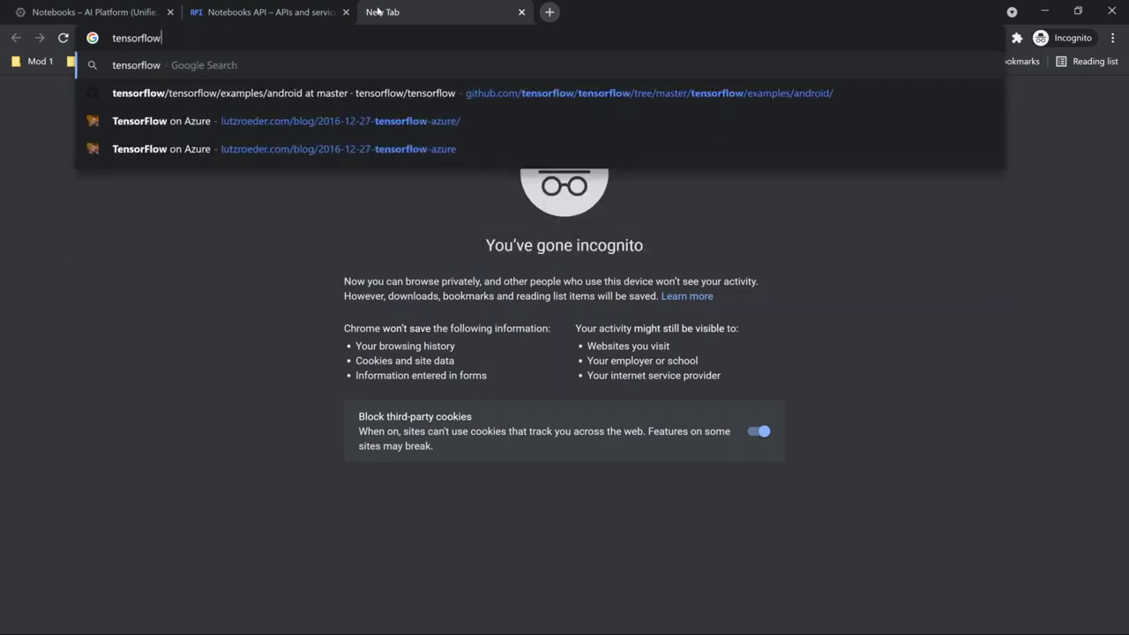
text( latest version)
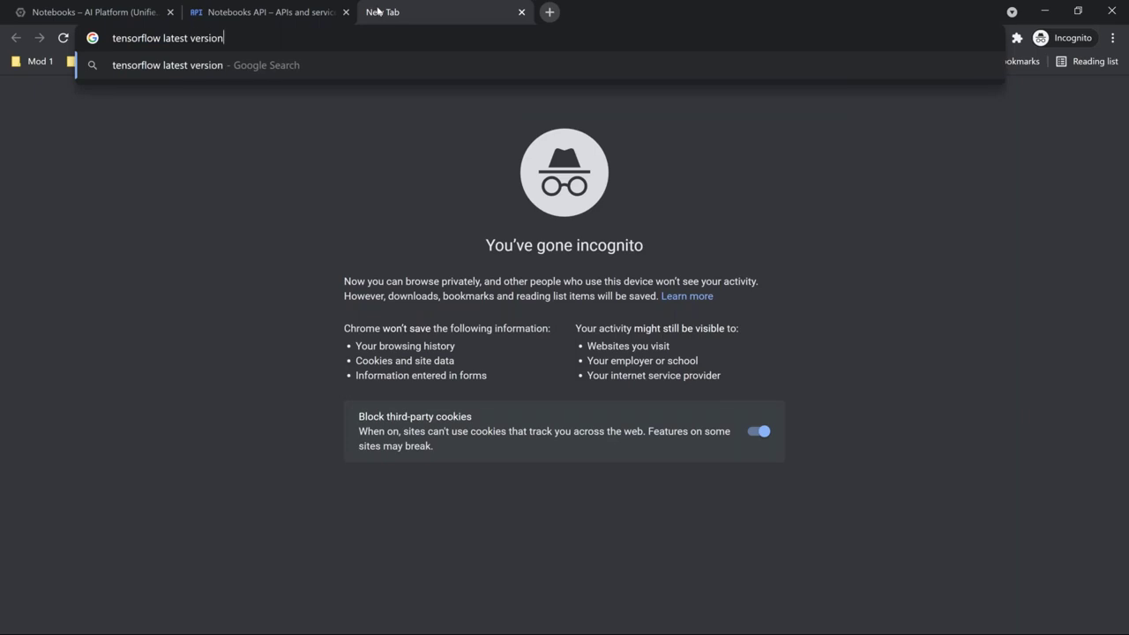
key(Return)
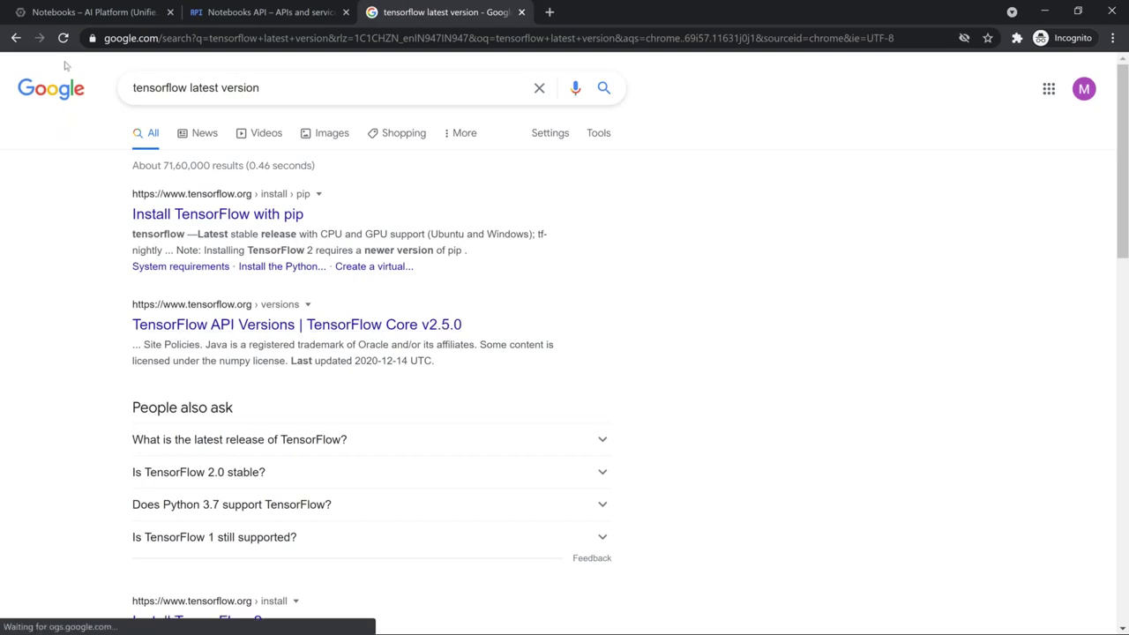
- Back on the Notebooks page, compare the TensorFlow versions offered for a new instance and their options with and without GPUs
click(95, 12)
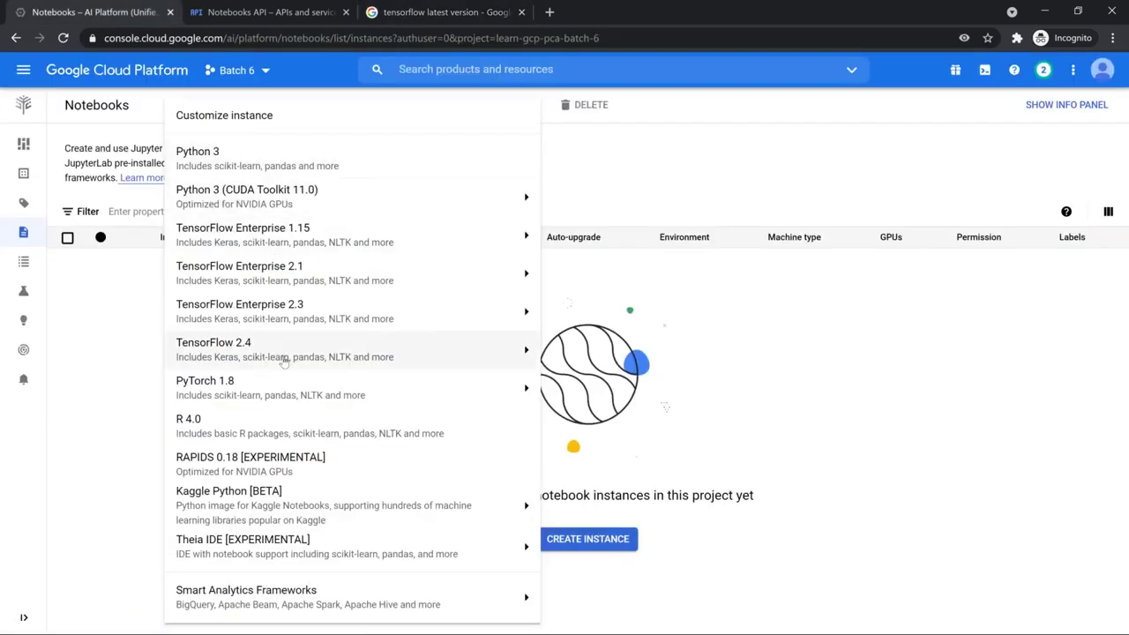
mouse_move(280, 352)
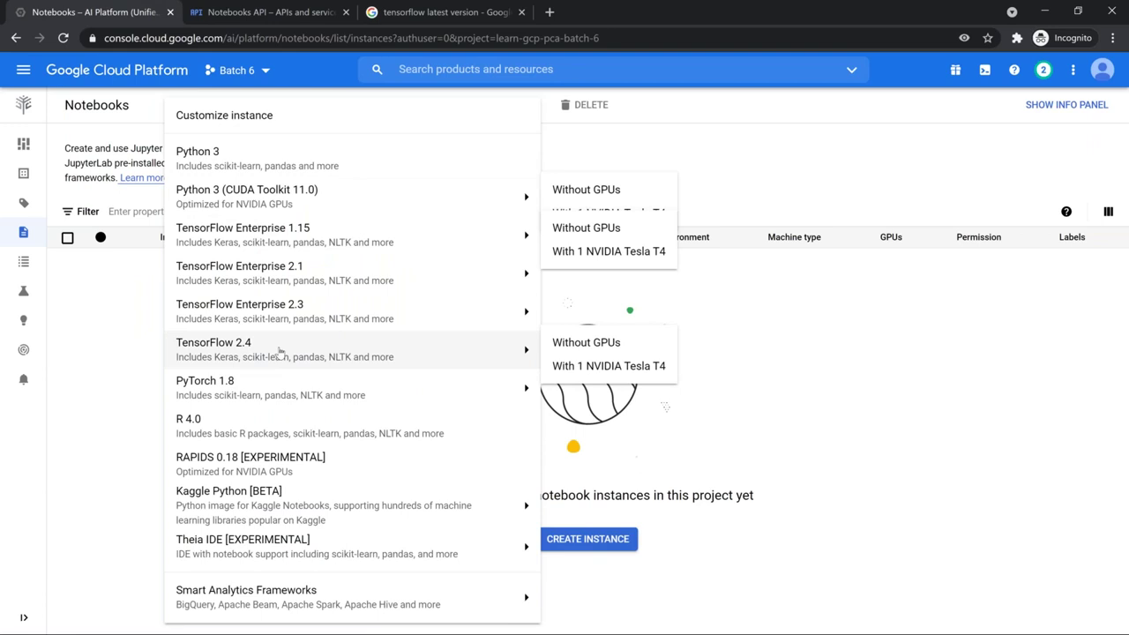
mouse_move(309, 317)
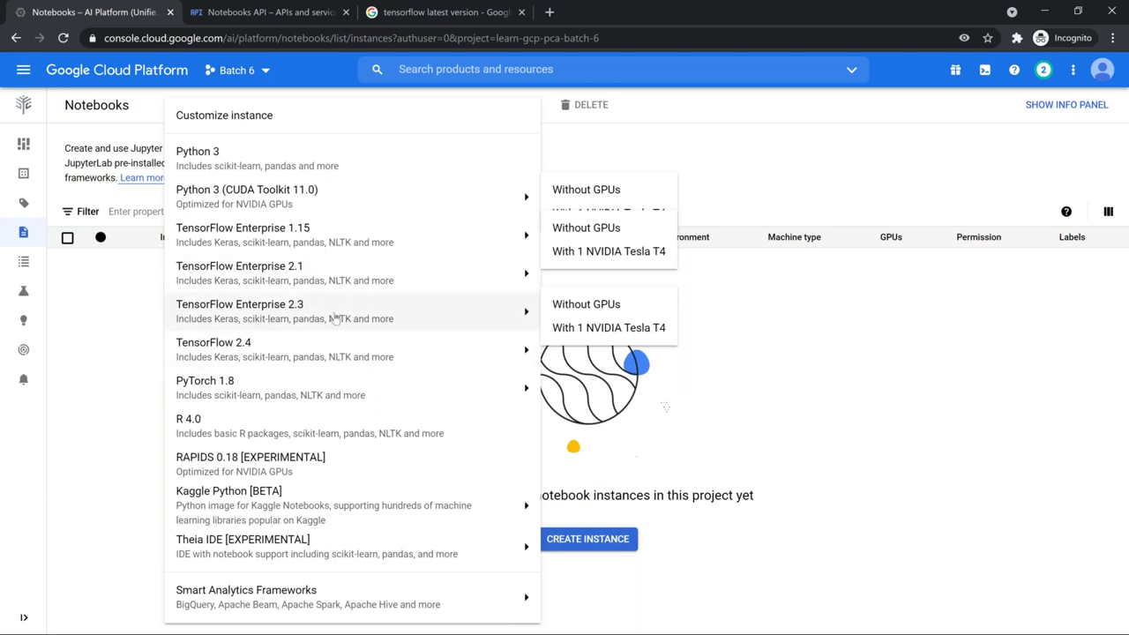
mouse_move(328, 353)
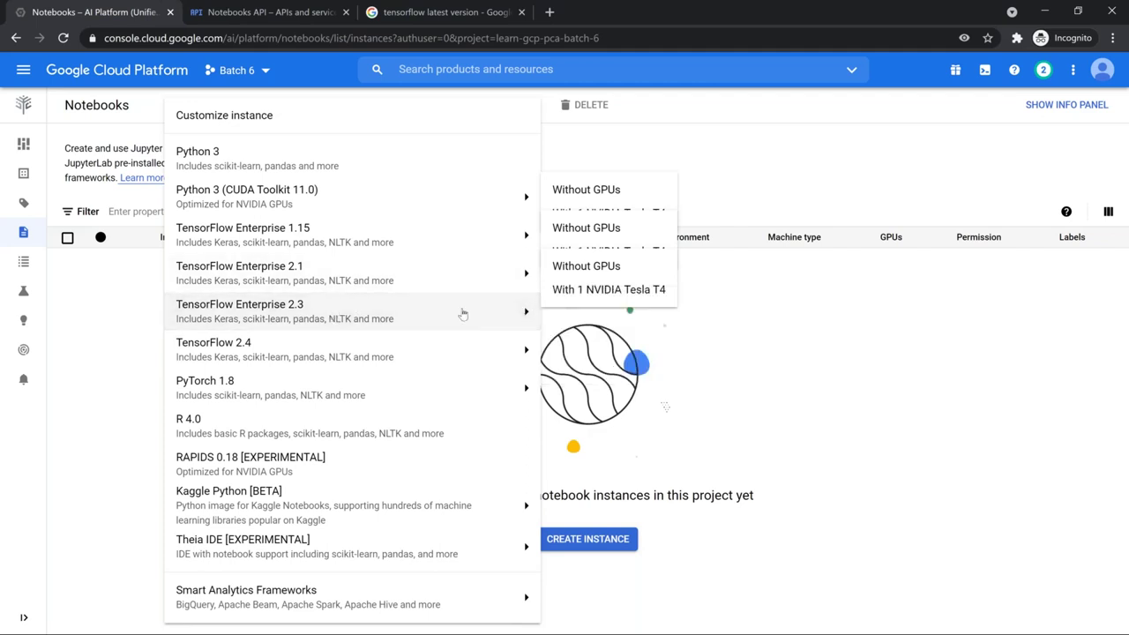
click(841, 412)
click(215, 104)
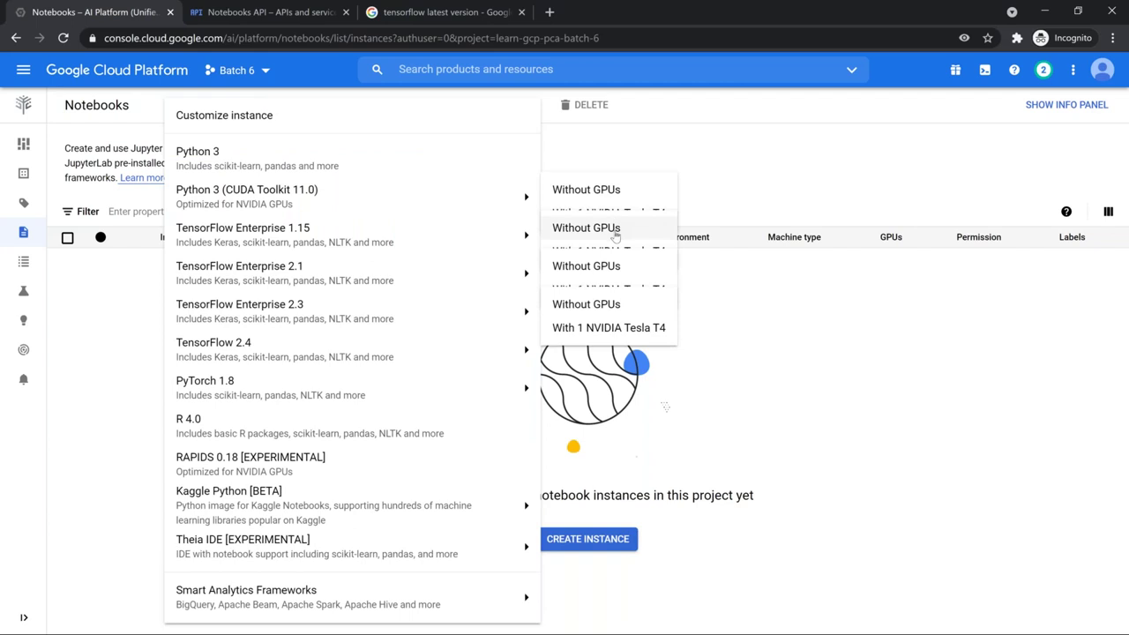
key(ctrl+minus)
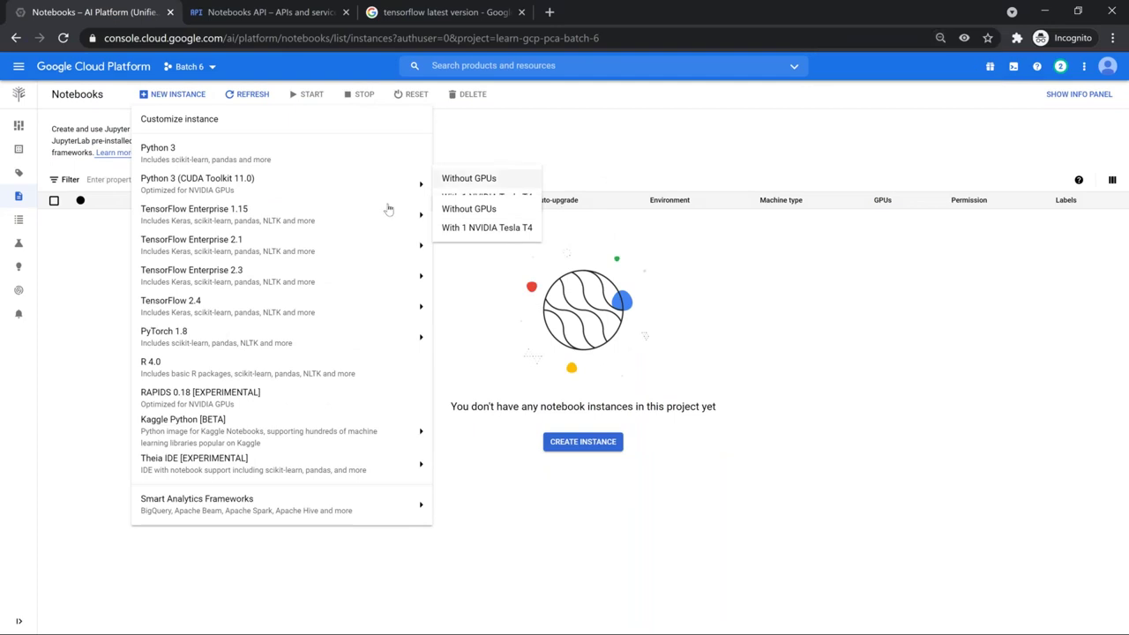
mouse_move(422, 277)
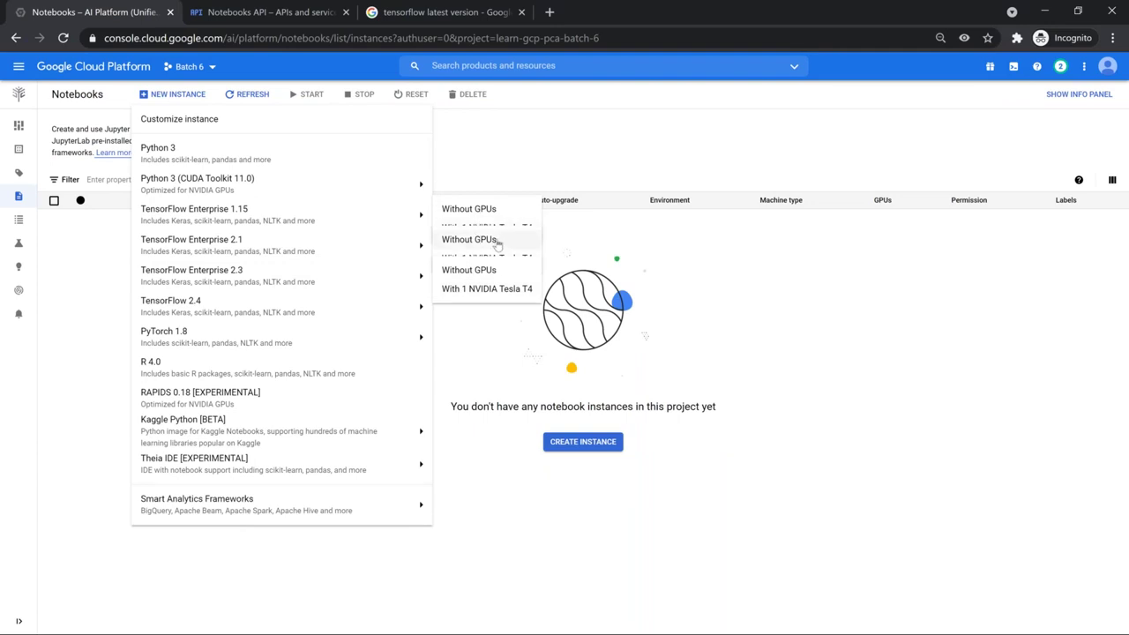
key(ctrl+plus)
key(ctrl+plus)
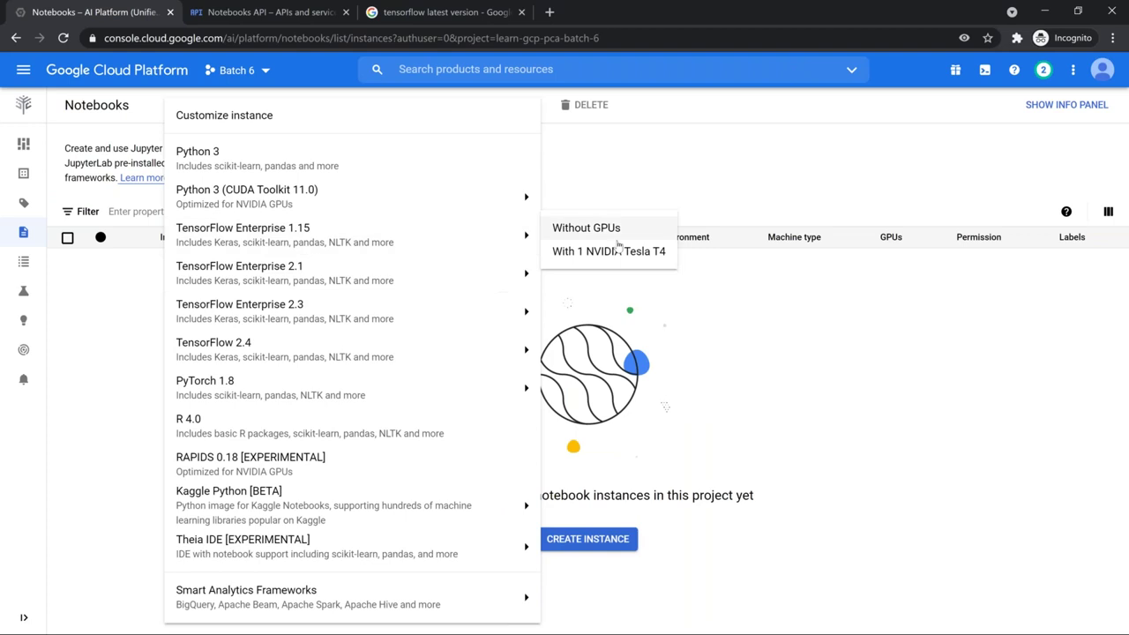
mouse_move(305, 344)
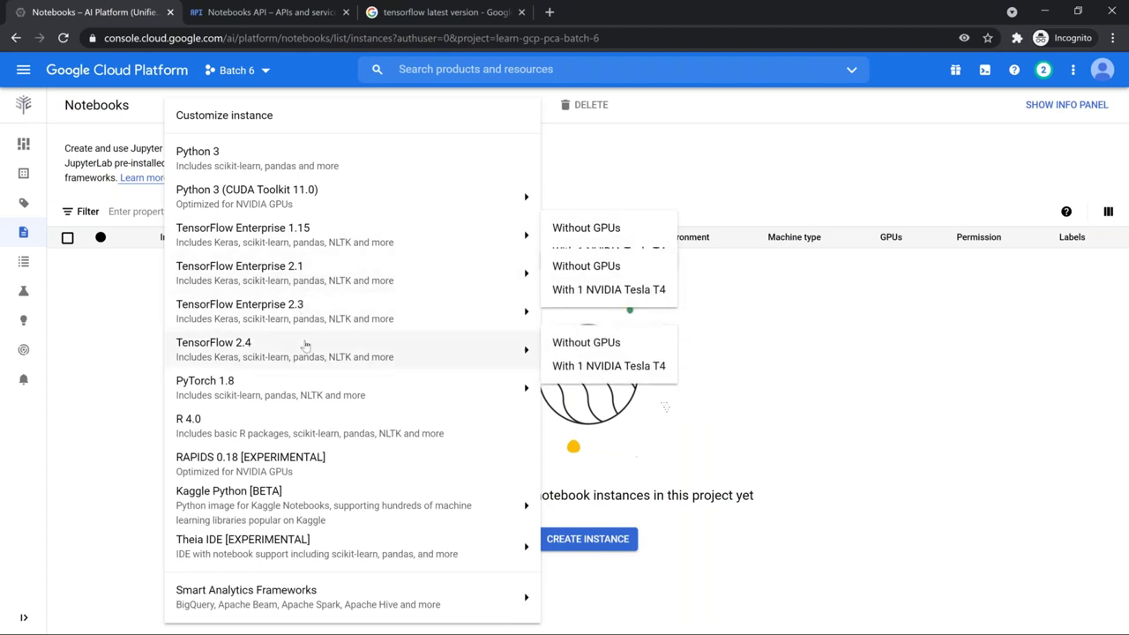
- Search the web in a new tab for "cloud gcp certification" and open Google Cloud's Professional Cloud Architect certification page
click(550, 13)
text(cloud)
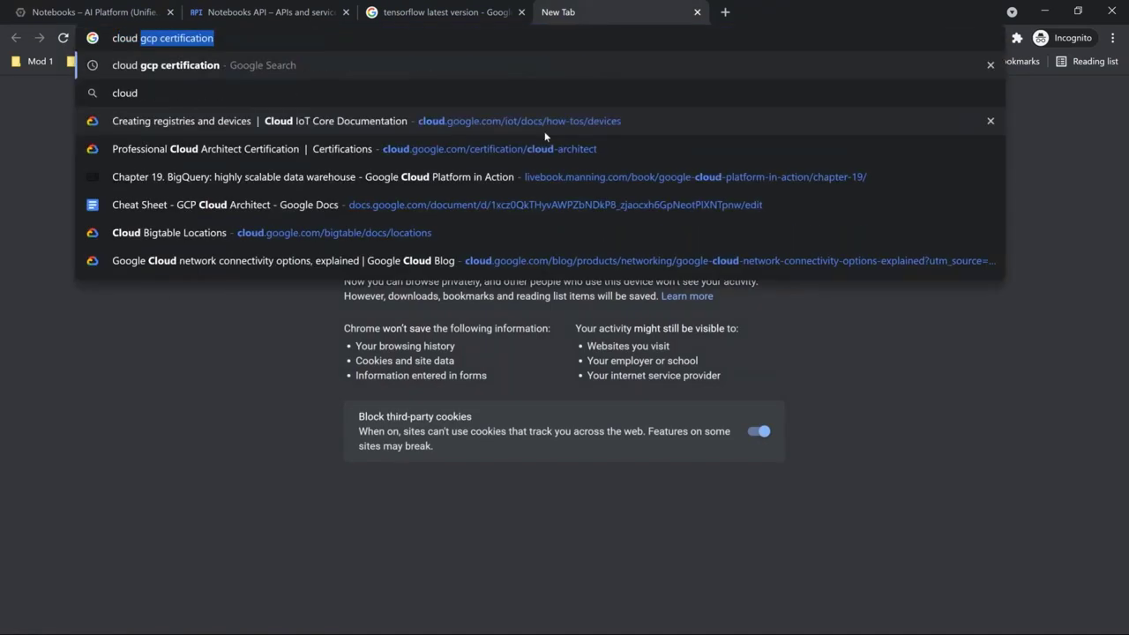
key(Return)
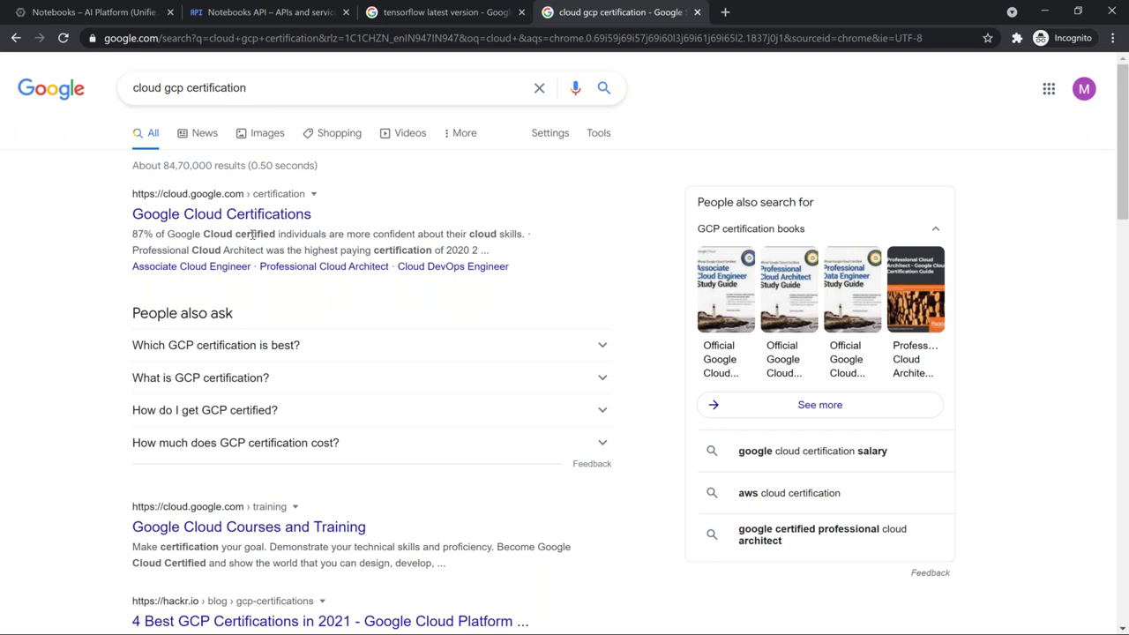
click(221, 214)
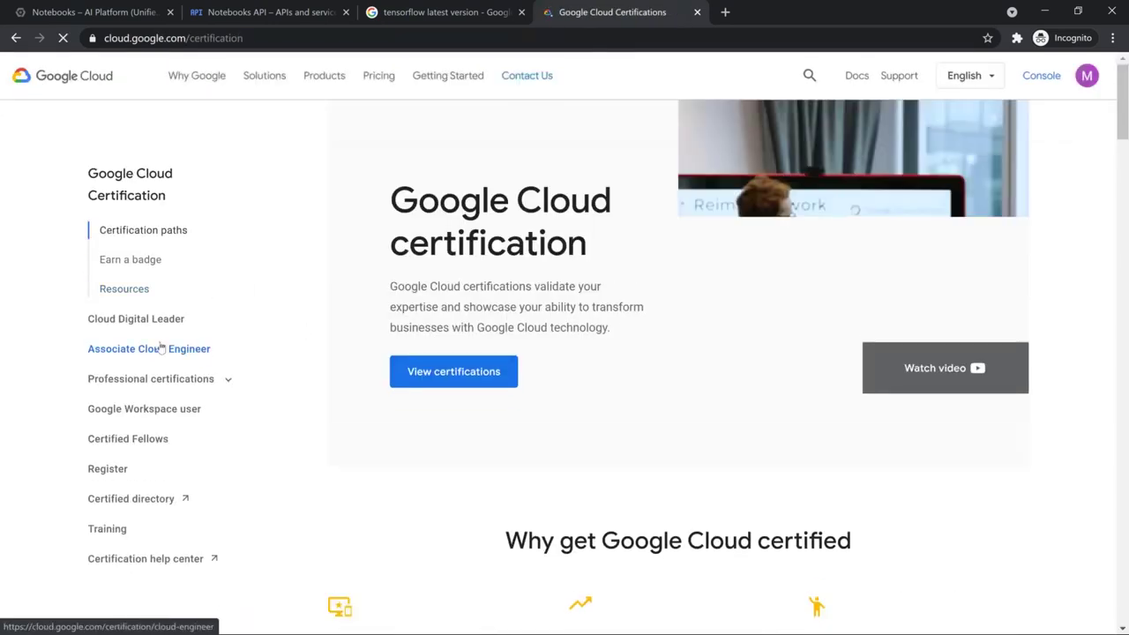
click(156, 379)
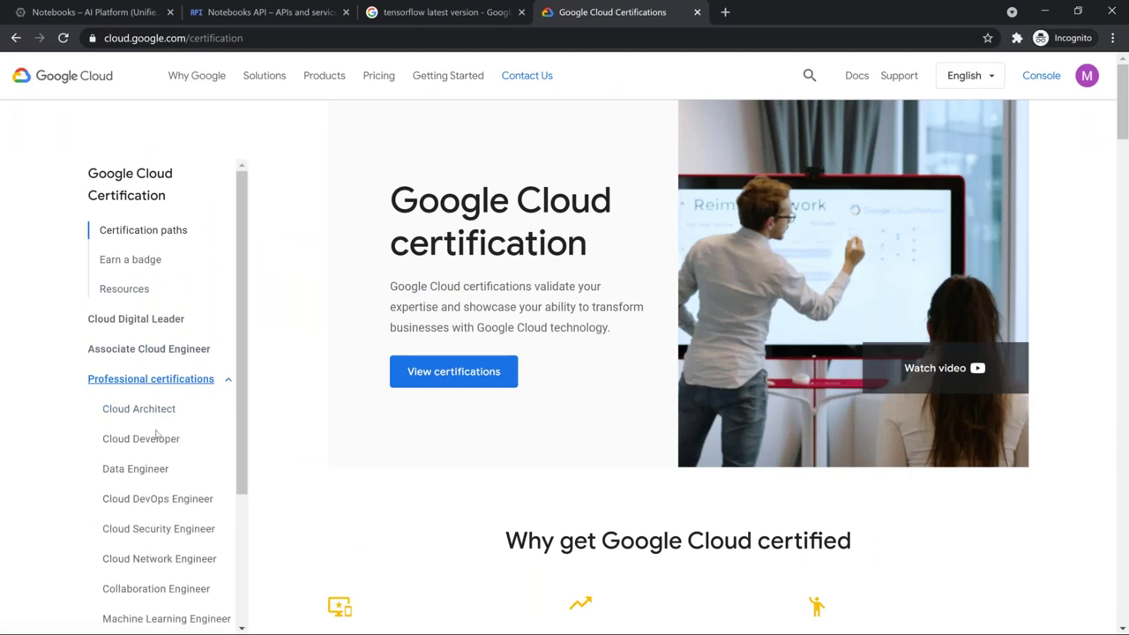
click(155, 412)
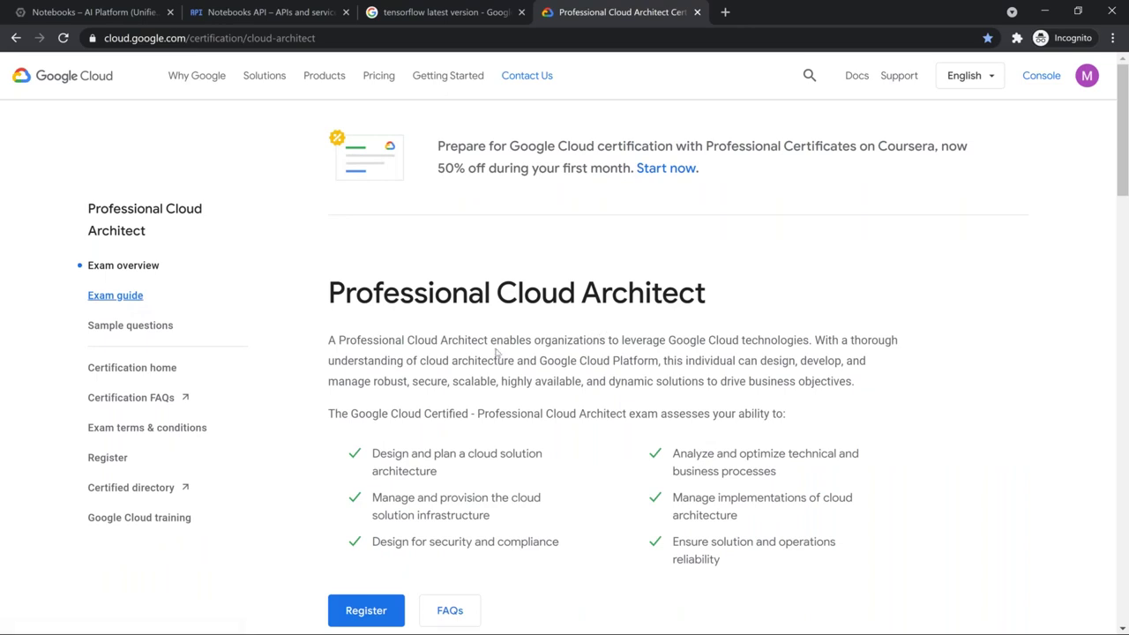
- Review the Professional Cloud Architect exam overview and open its exam guide
scroll(476, 349, down, 4)
scroll(420, 335, down, 2)
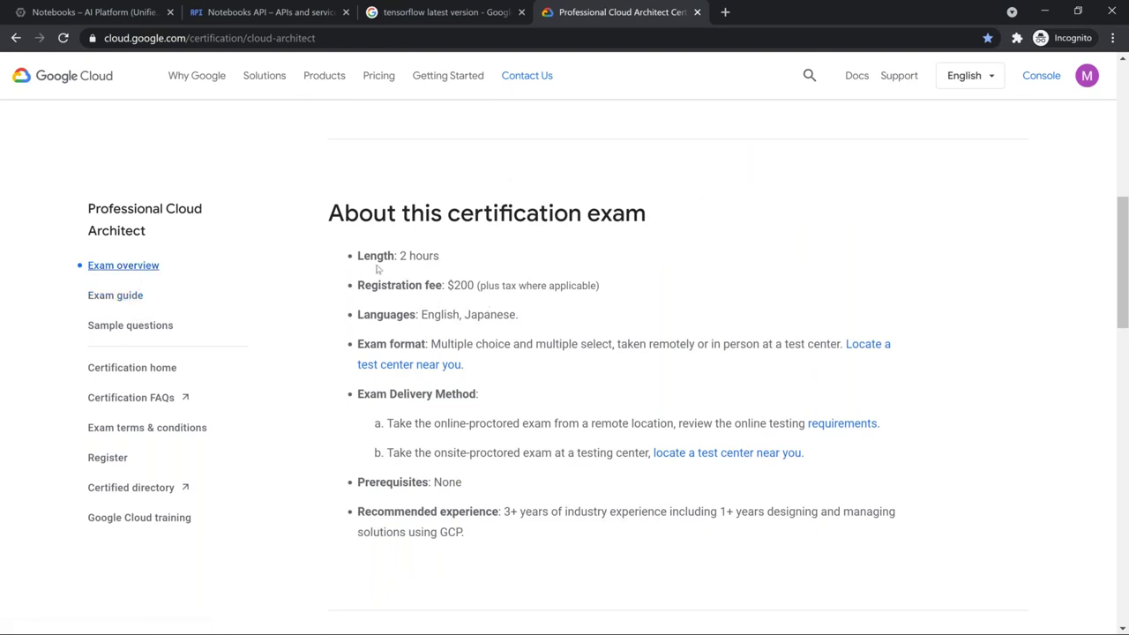
scroll(671, 270, down, 4)
scroll(373, 292, up, 2)
click(110, 294)
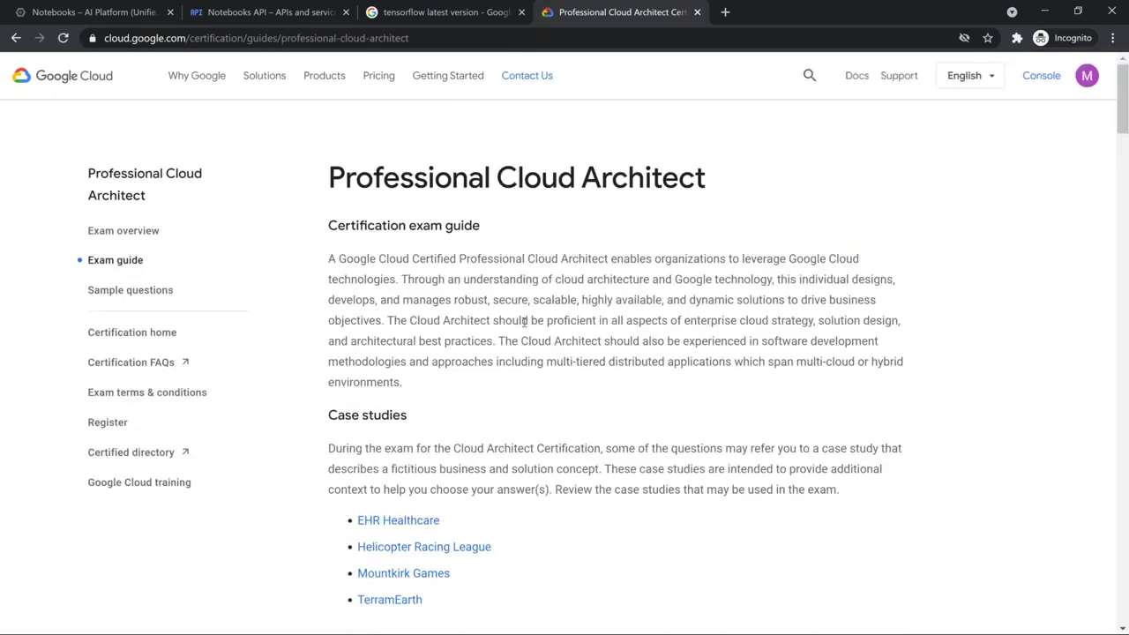
- Open the Helicopter Racing League case study from the exam guide in a new browser tab and switch to it
scroll(441, 397, down, 2)
right_click(418, 398)
click(440, 407)
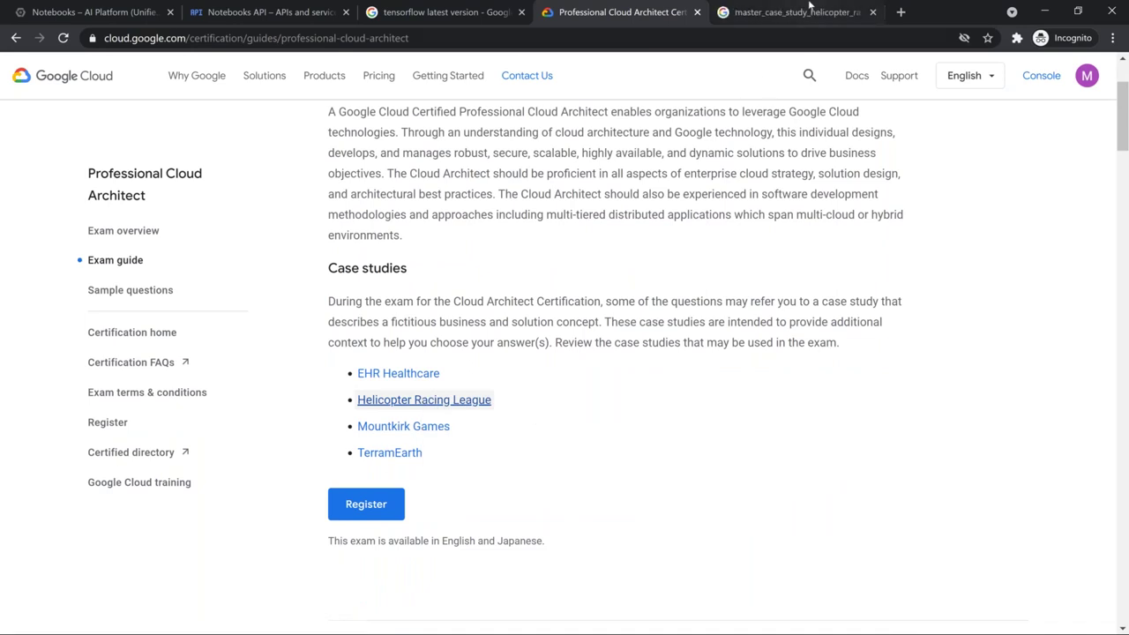
click(810, 4)
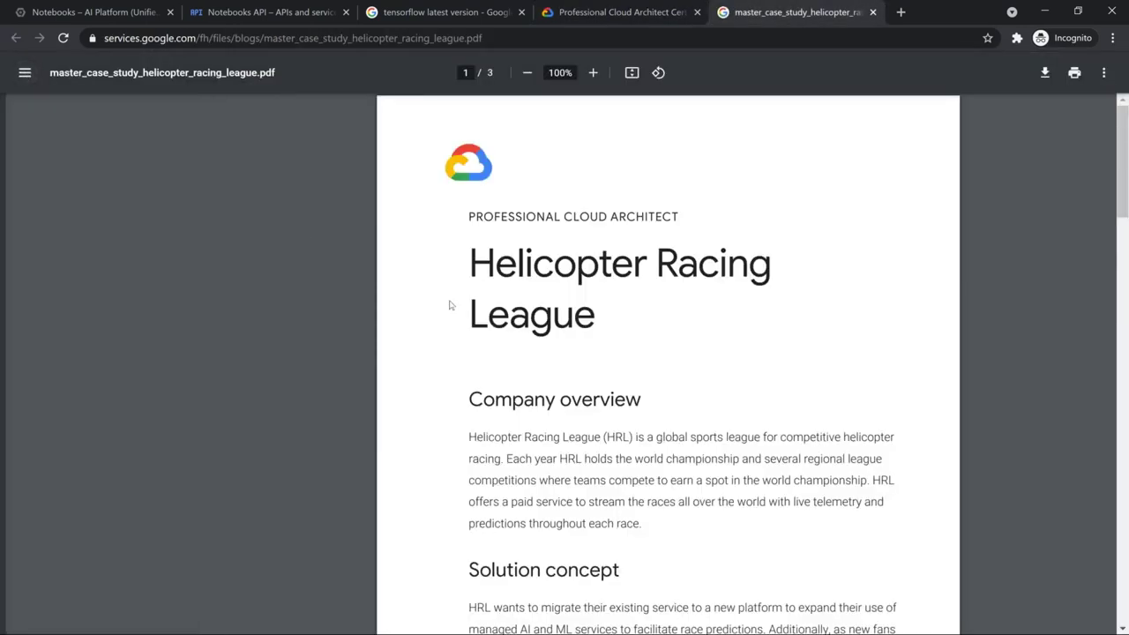
- Find "tens" in the Helicopter Racing League case study and highlight the phrase "TensorFlow running on VMs" while reading it
key(ctrl+f)
text(te)
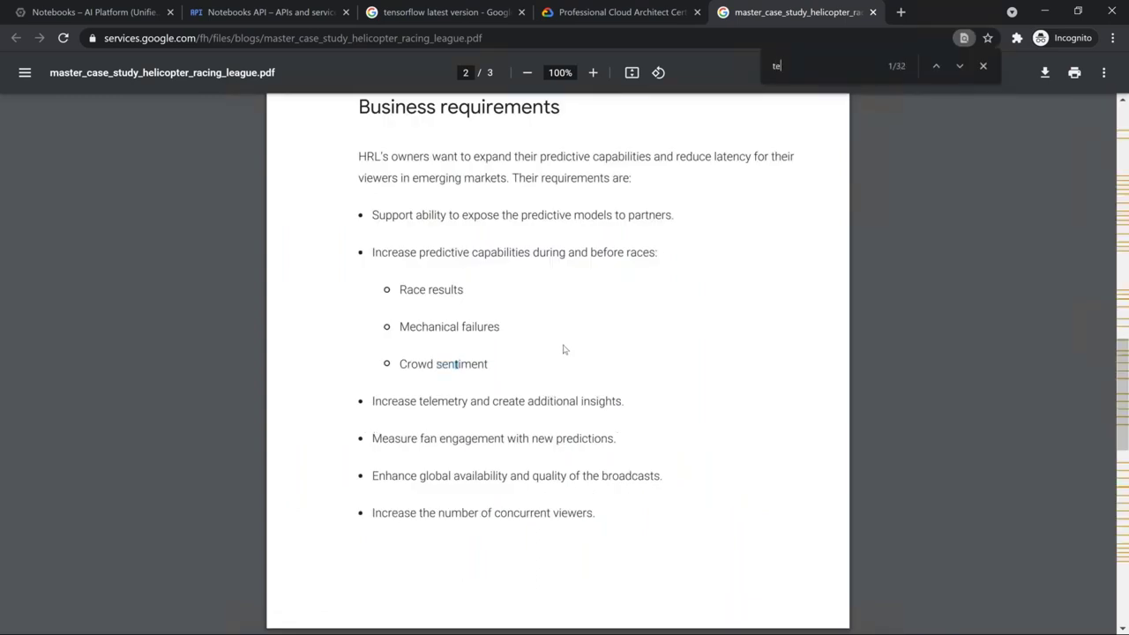
text(ns)
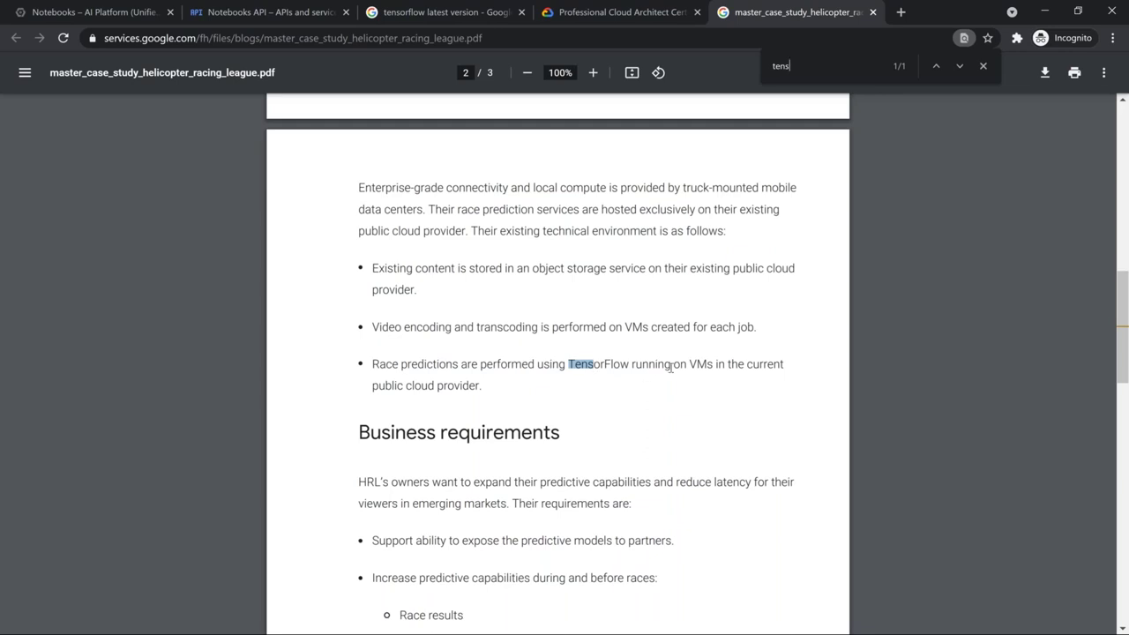
drag(710, 362, 565, 366)
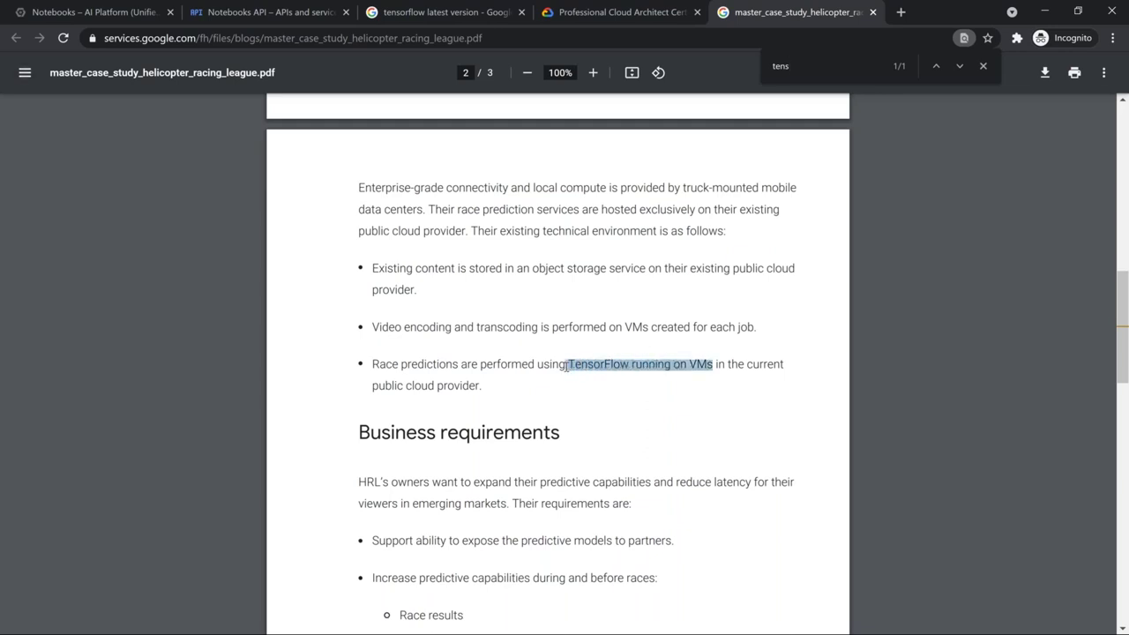
click(658, 429)
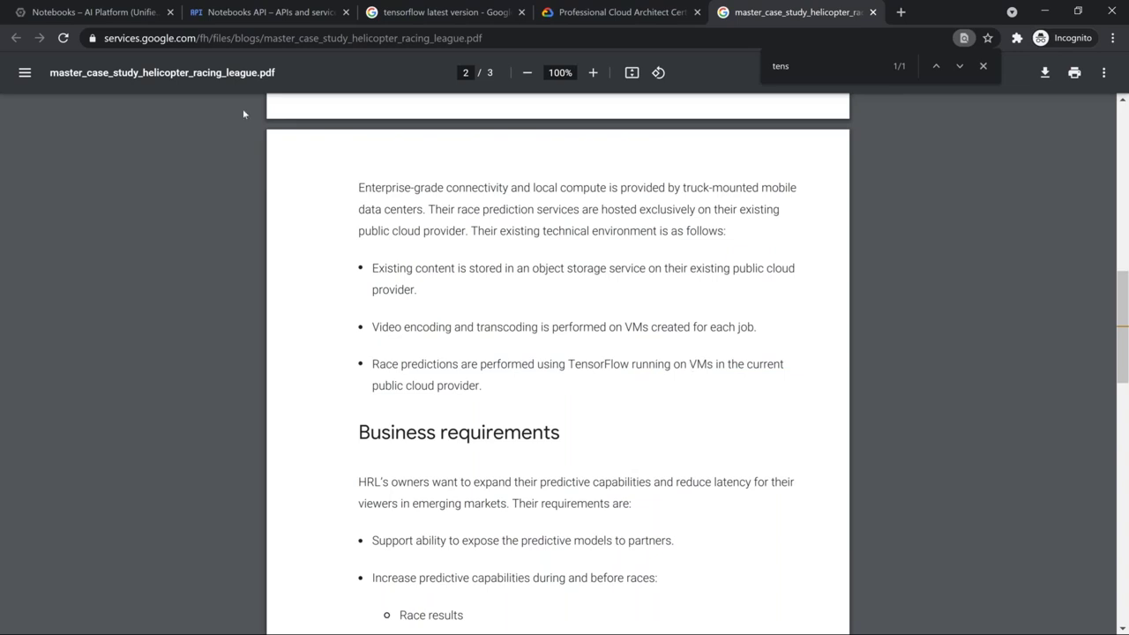
- Compare the case study's TensorFlow statement with the TensorFlow environments offered for a new notebook instance
click(133, 7)
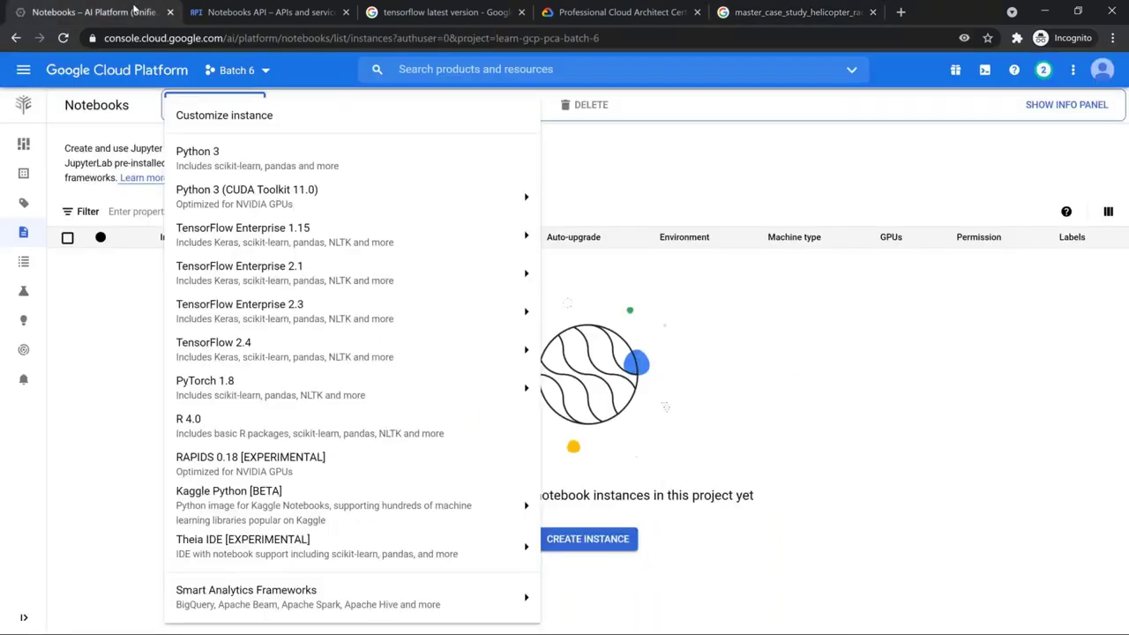
click(118, 355)
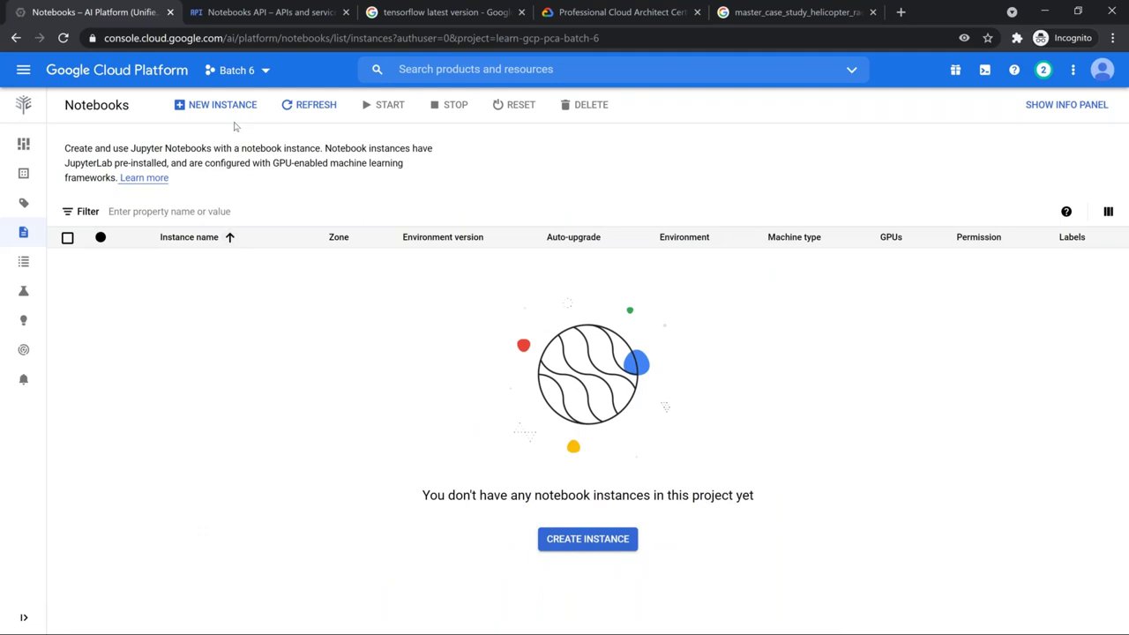
click(761, 8)
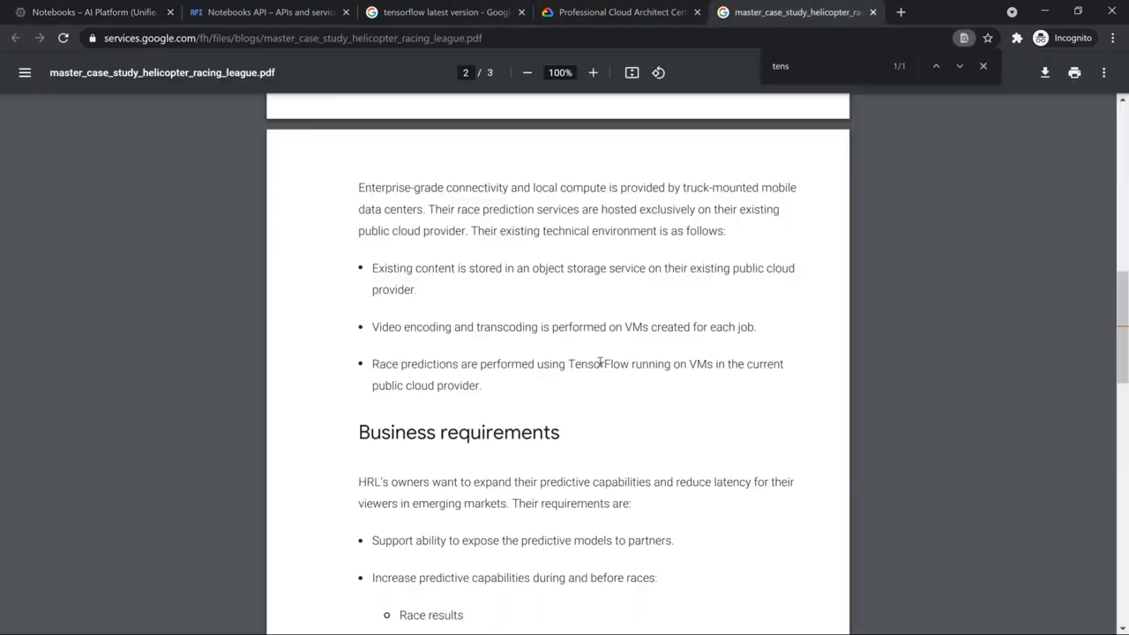
click(97, 11)
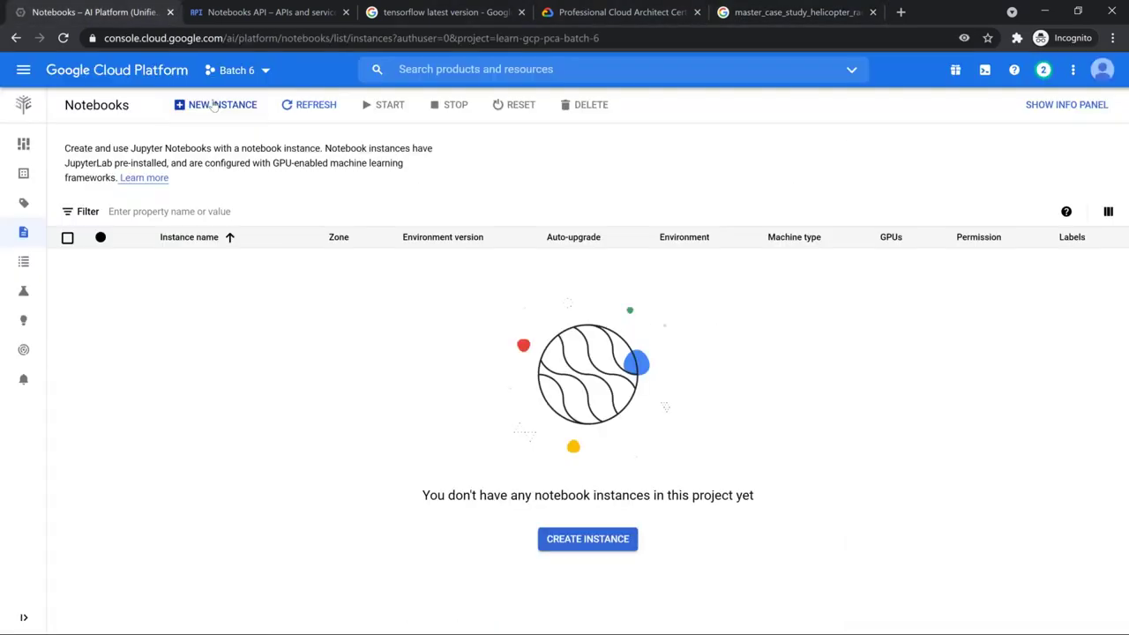
click(212, 104)
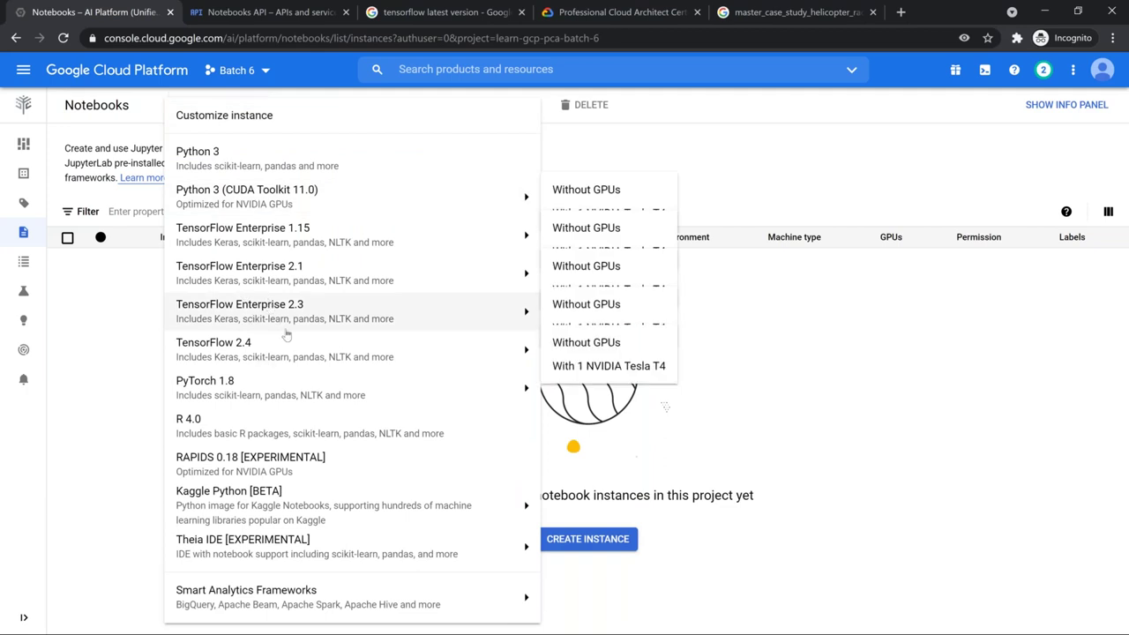
mouse_move(276, 351)
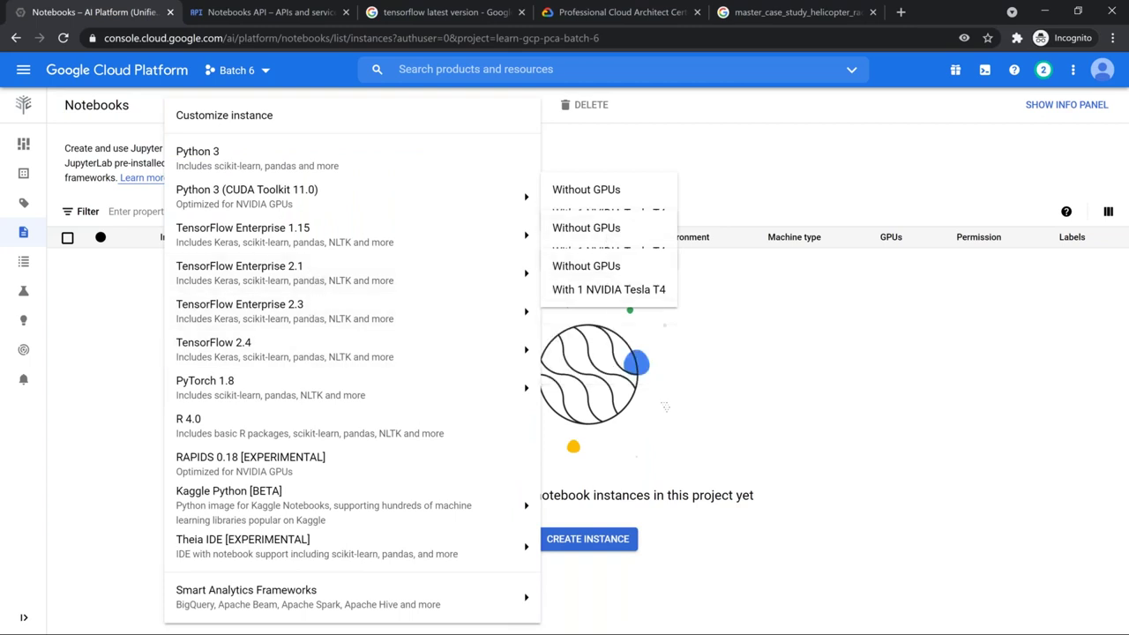
- Return to the Helicopter Racing League case study, search it for "GP" and clear the search term
key(ctrl+9)
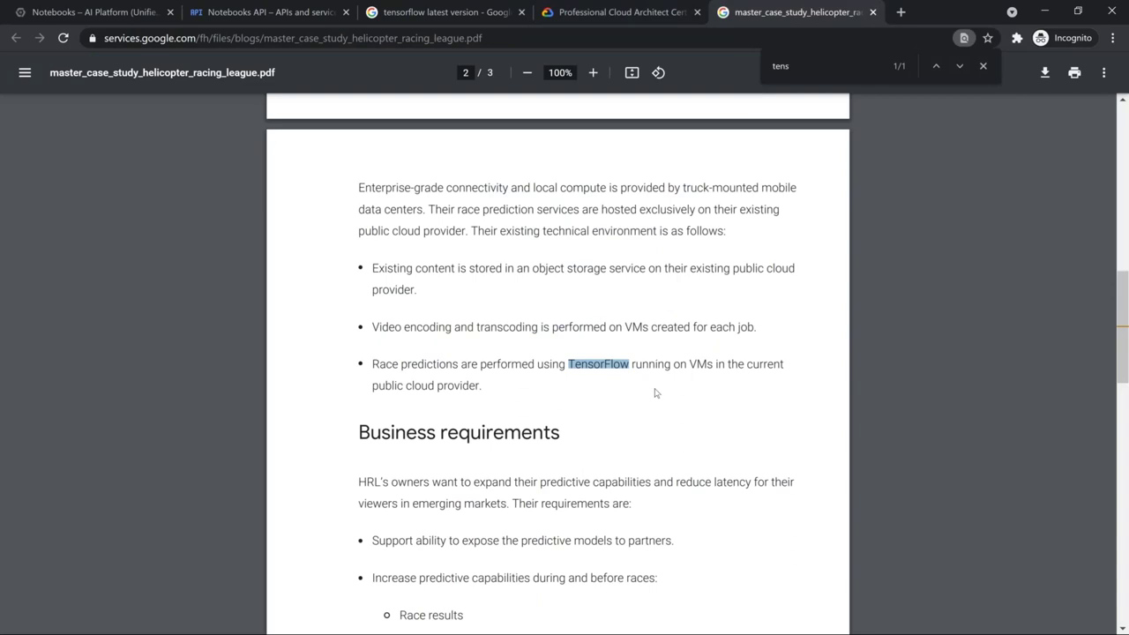
key(ctrl+f)
text(gPPPP)
key(BackSpace)
key(BackSpace)
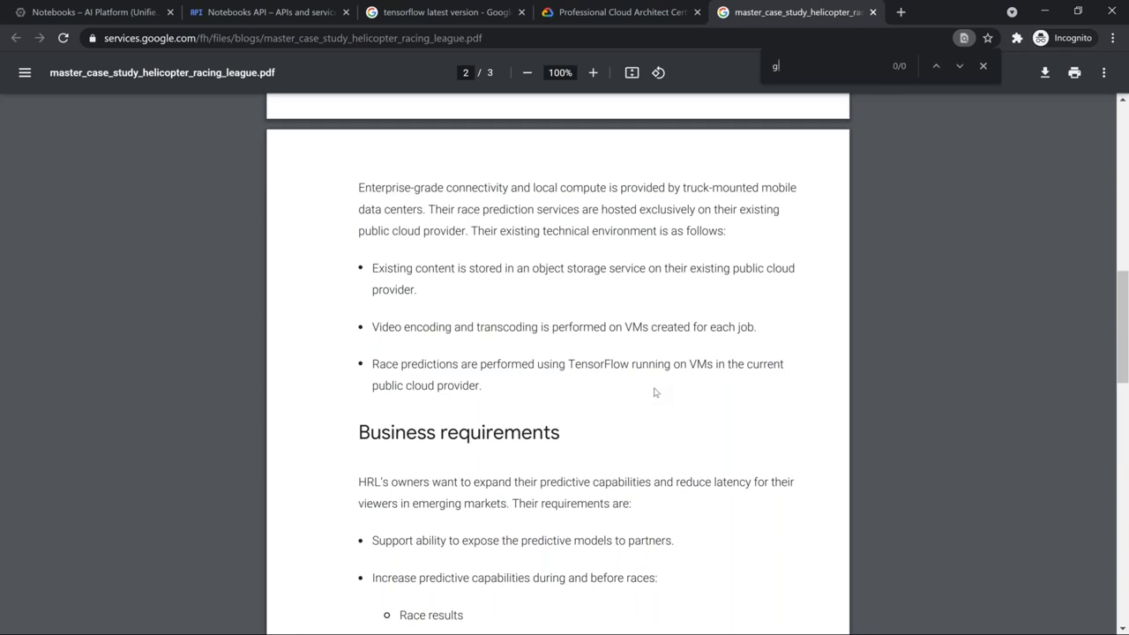
key(BackSpace)
text(GP)
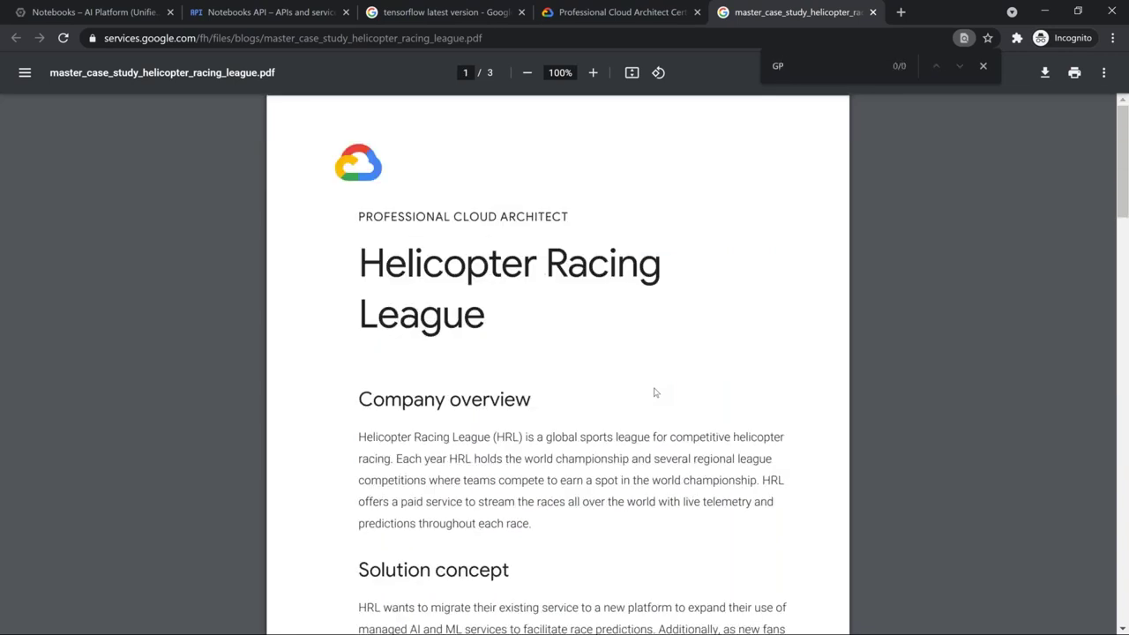
key(BackSpace)
key(BackSpace)
- Read the case study from the existing technical environment to the technical requirements and return to the TensorFlow 2.4 notebook options
scroll(653, 418, down, 7)
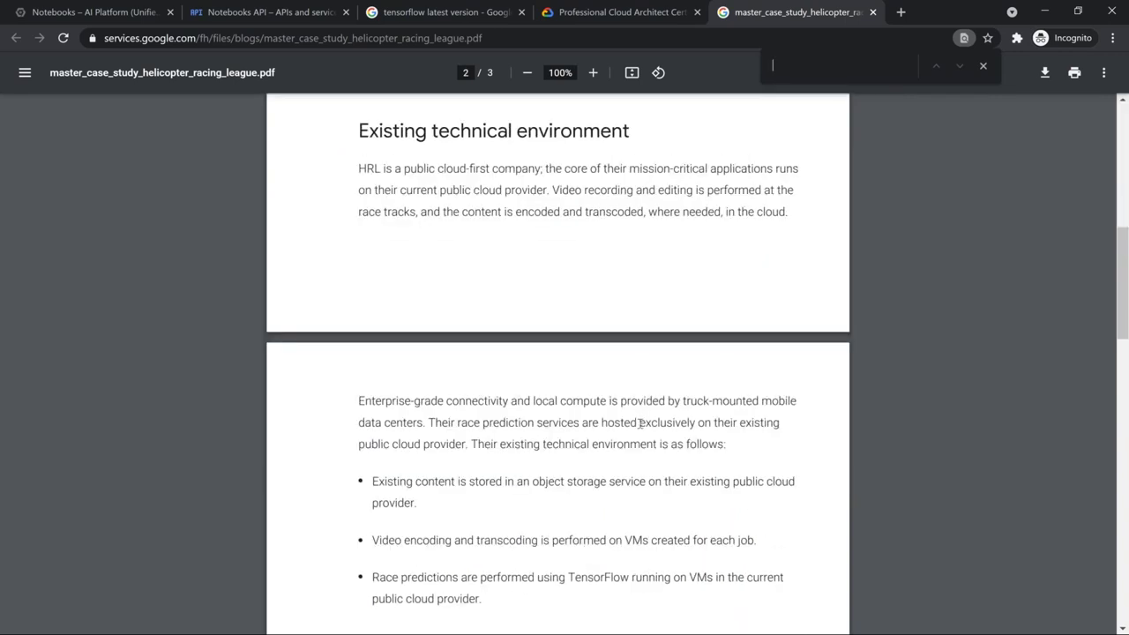
scroll(640, 423, down, 2)
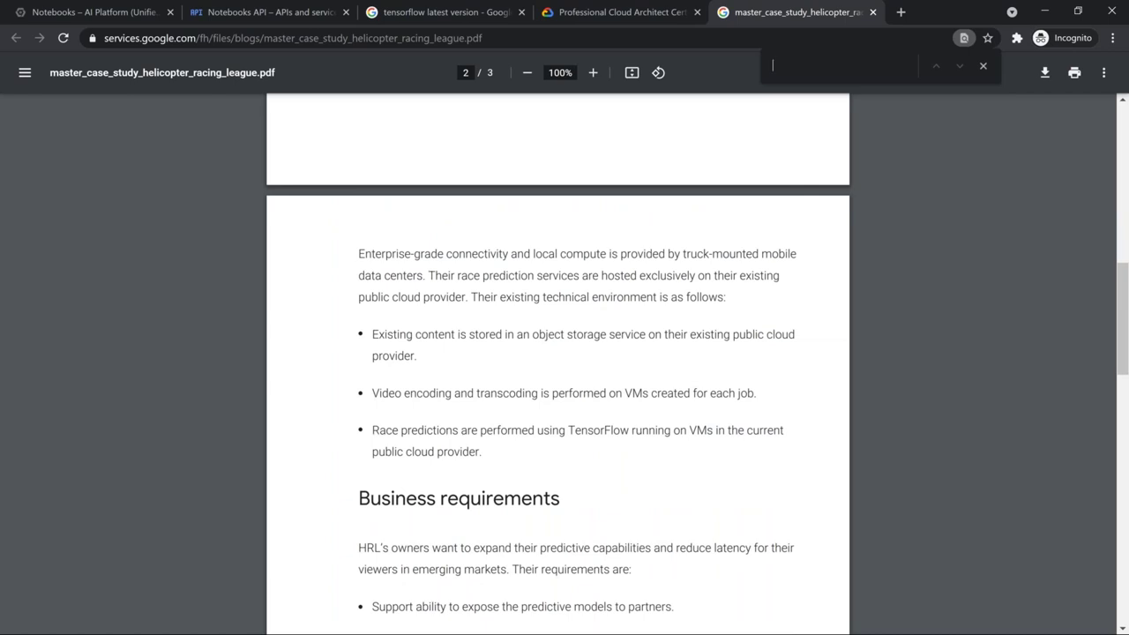
scroll(641, 429, down, 9)
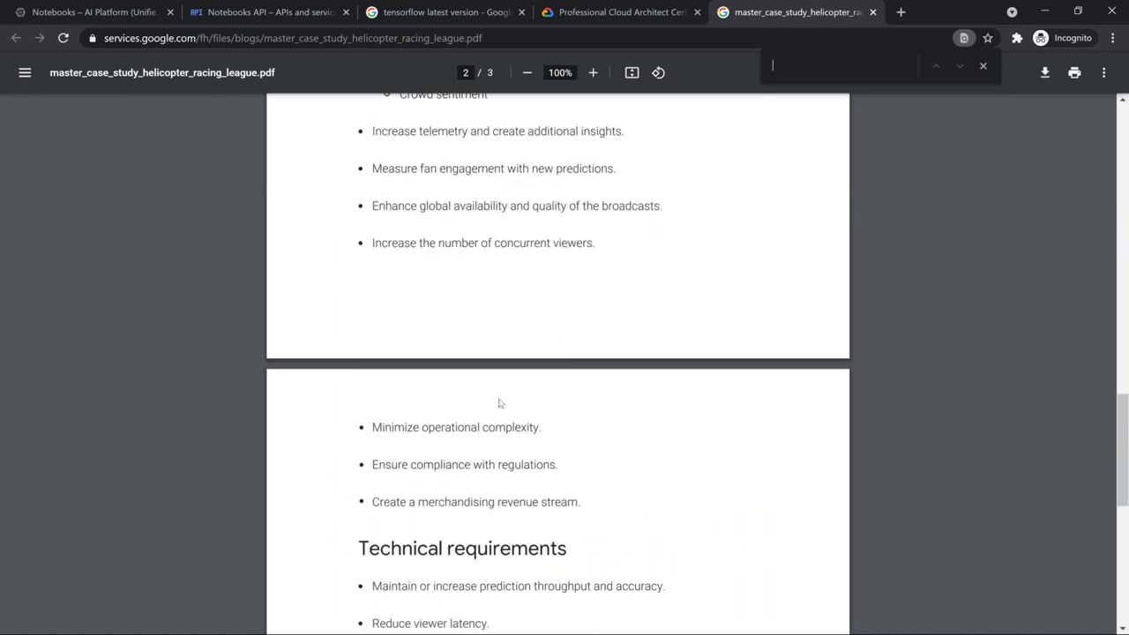
scroll(500, 402, down, 4)
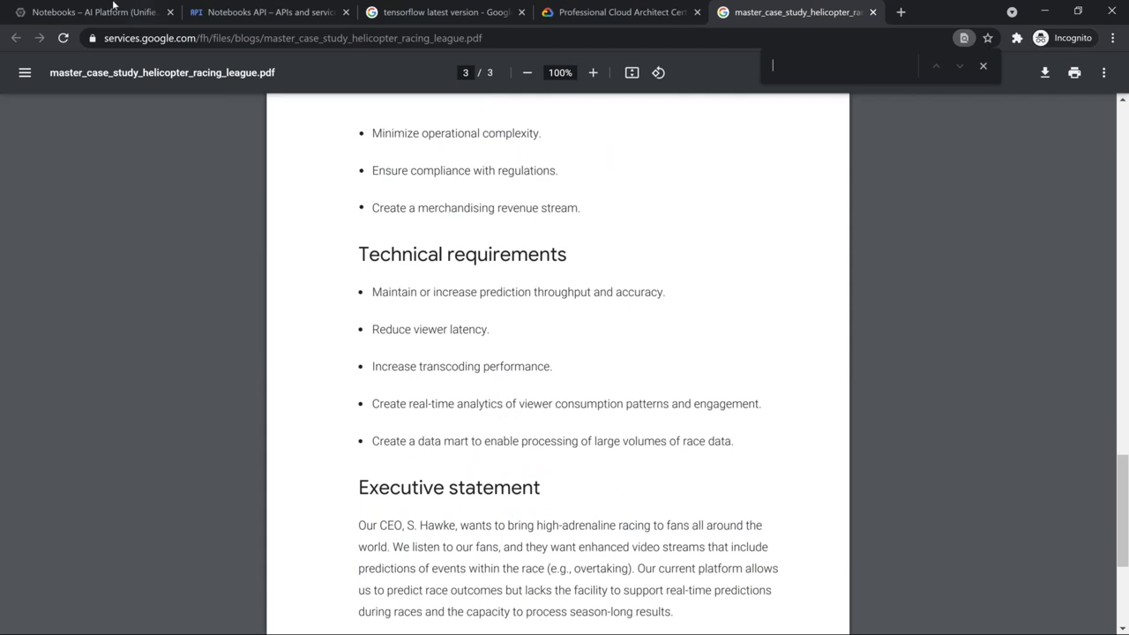
key(ctrl+1)
mouse_move(358, 357)
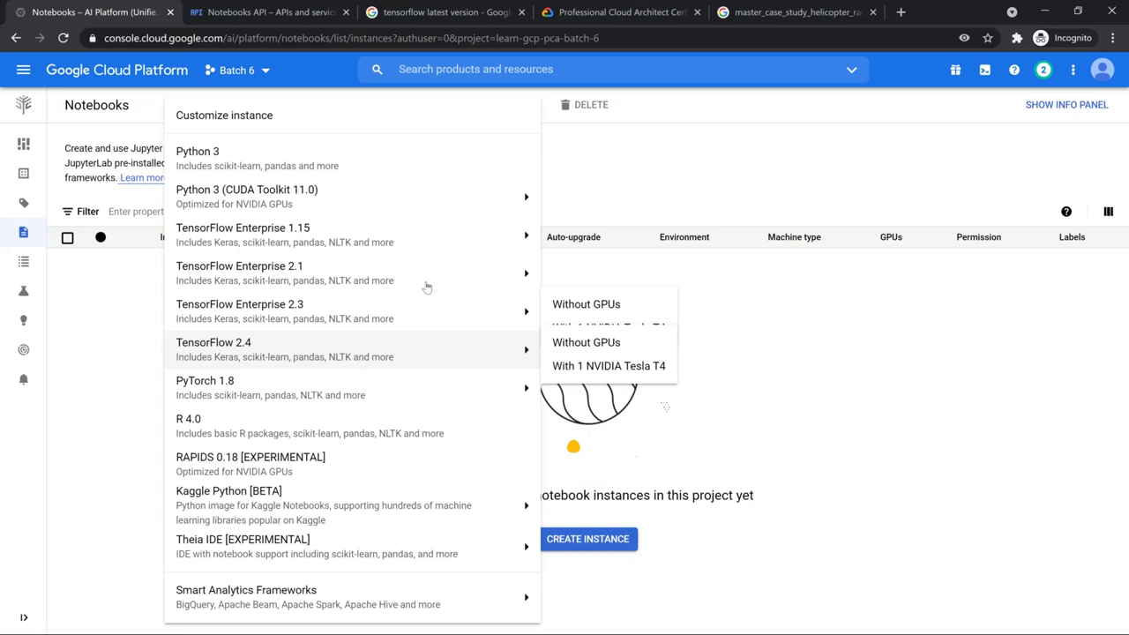
- Find "TENSO" in the case study, review the TensorFlow notebook environments again and close the environment list
click(794, 12)
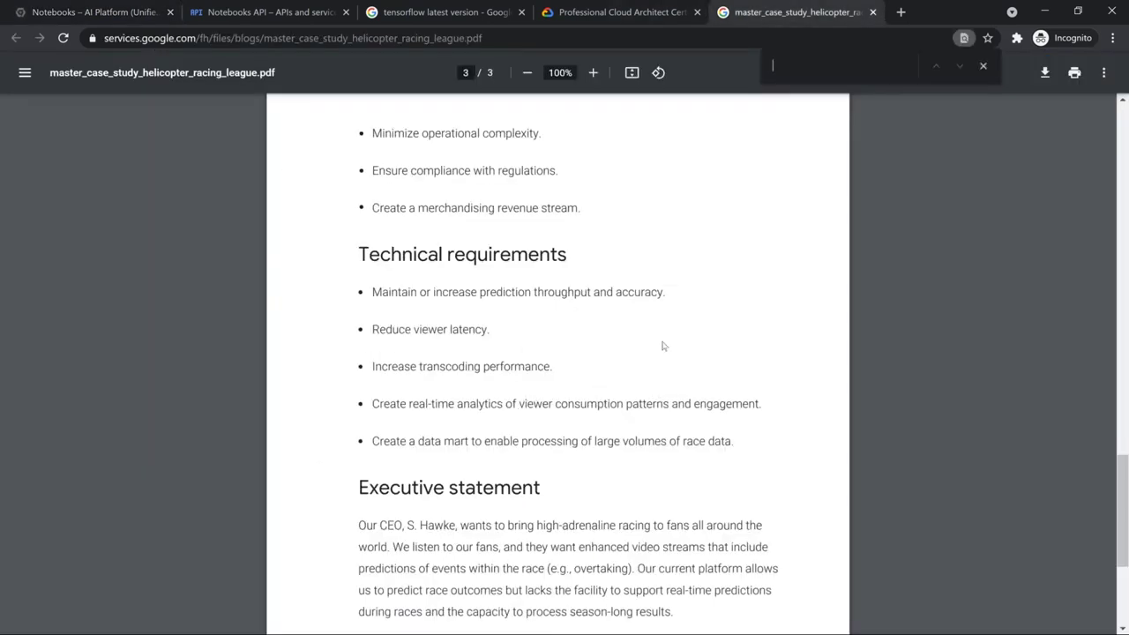
text(TEN)
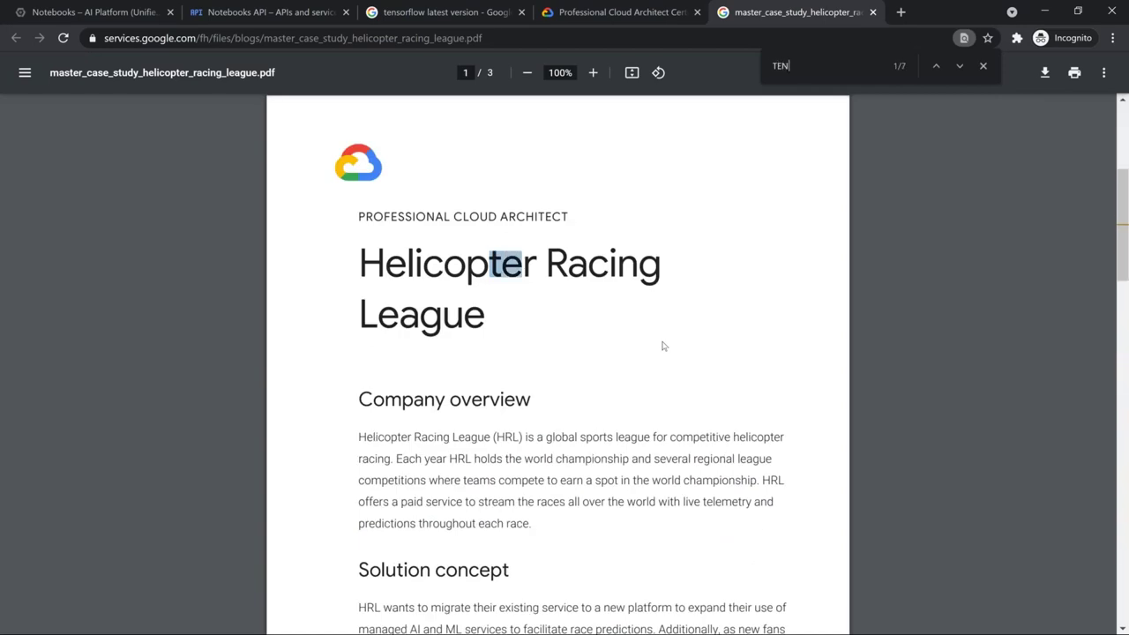
text(SO)
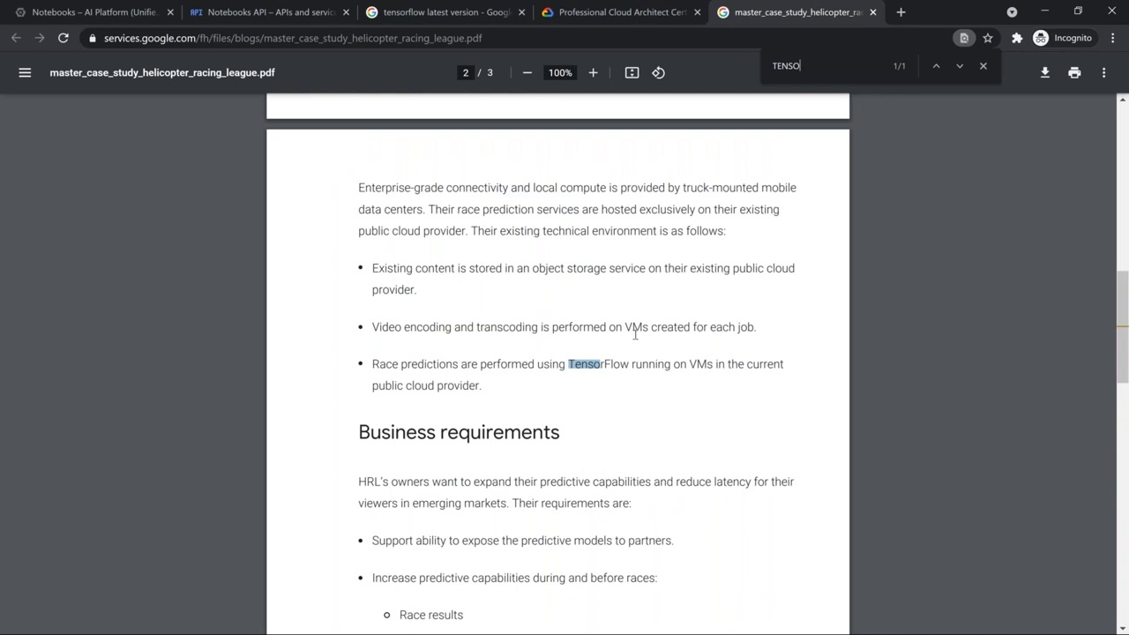
click(69, 10)
mouse_move(286, 289)
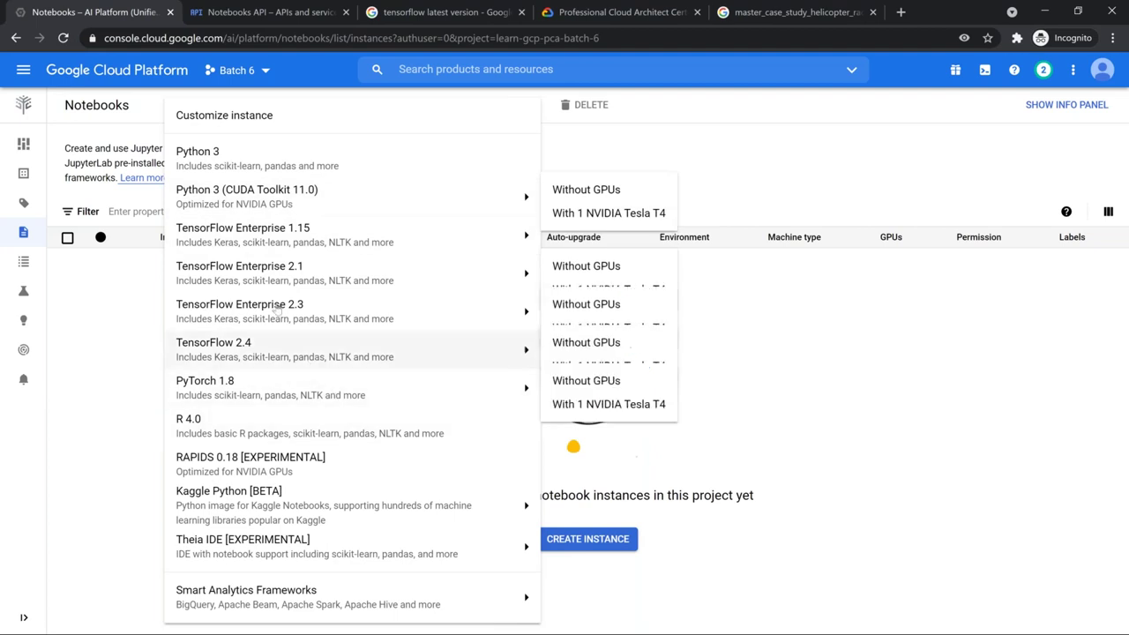
click(104, 338)
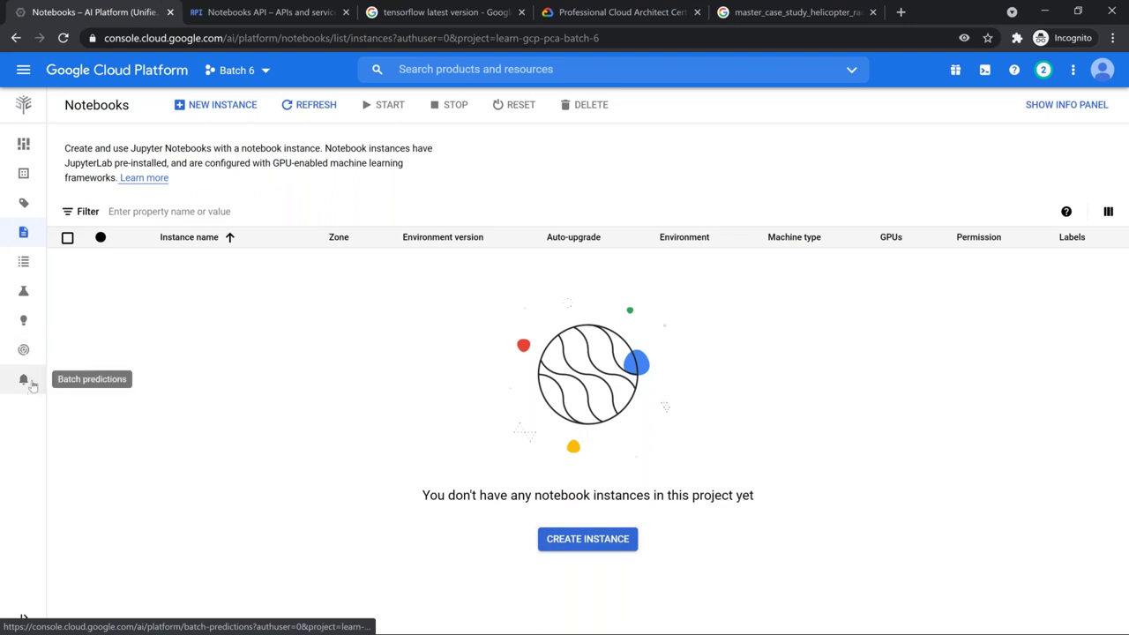
- Try to open Models, expand the AI Platform navigation and enable the AI Platform API from the dashboard
click(24, 322)
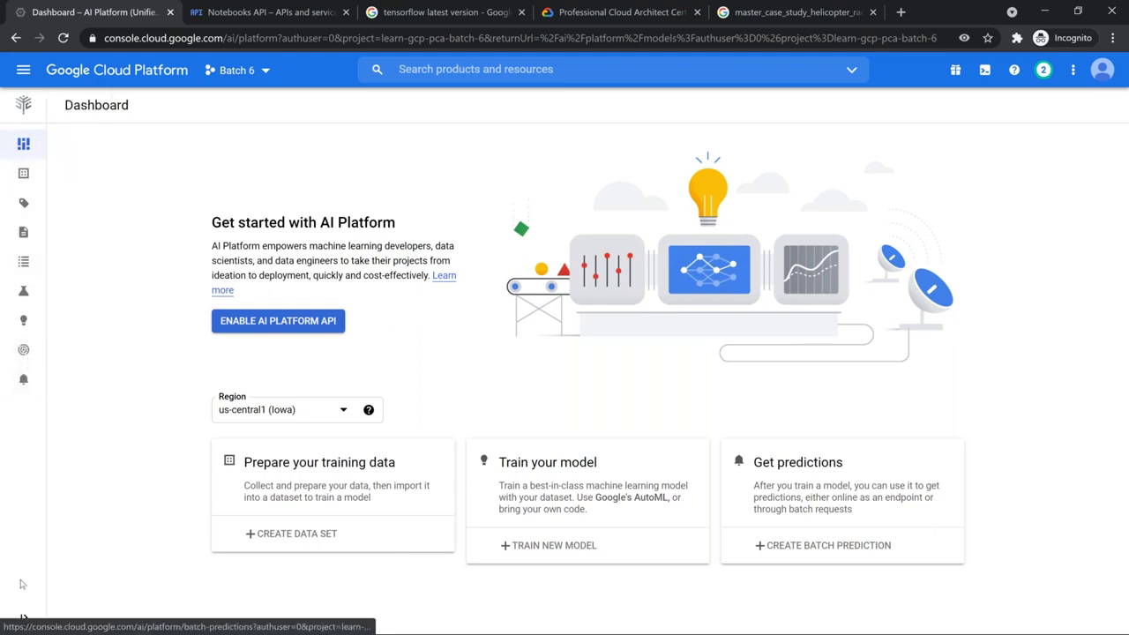
click(21, 615)
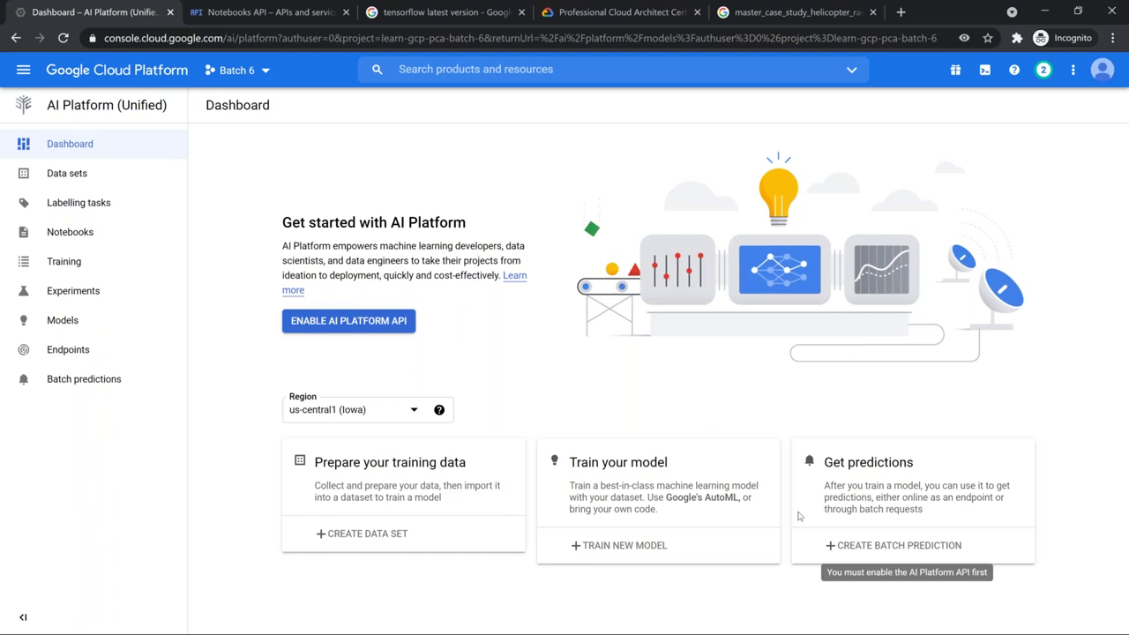
click(371, 323)
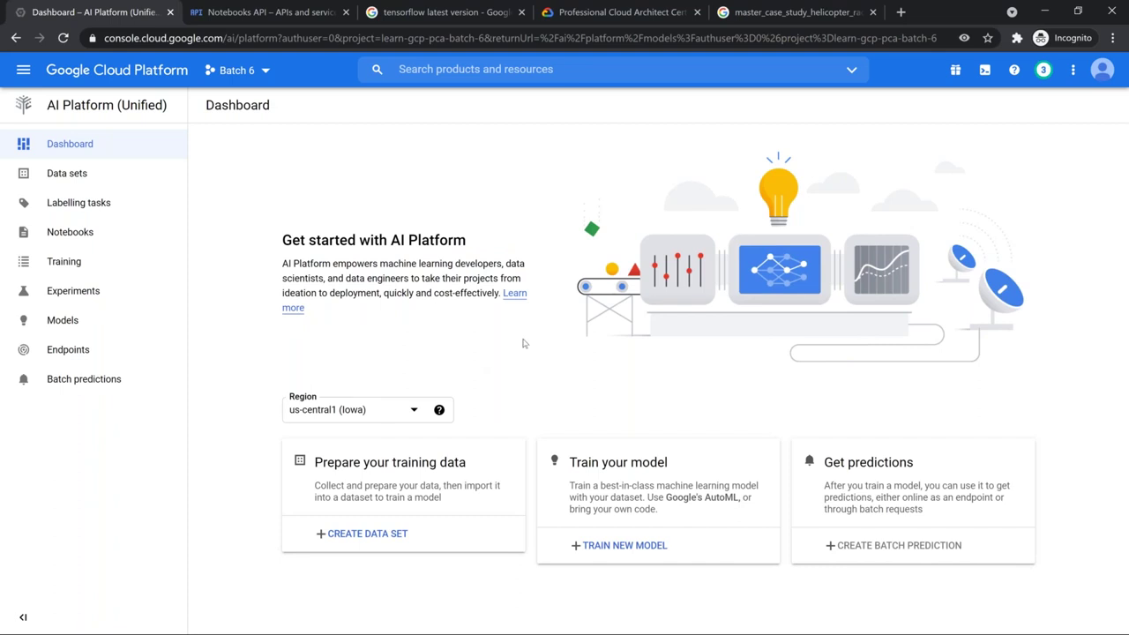
- Review the regions available on the AI Platform dashboard and close the list without choosing another one
click(411, 415)
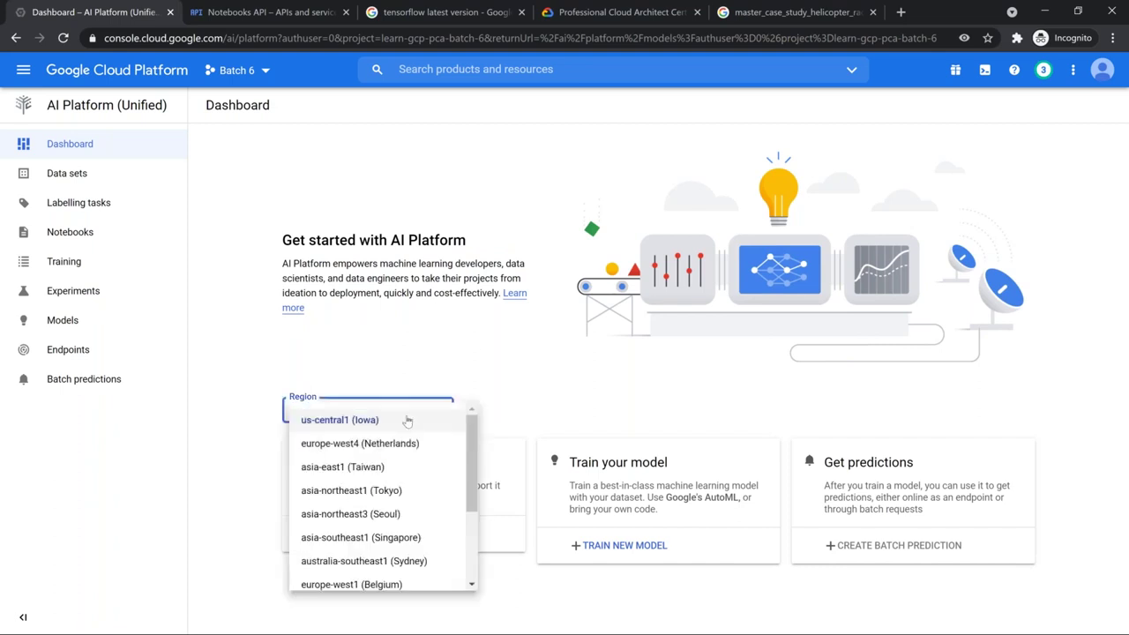
scroll(406, 448, down, 3)
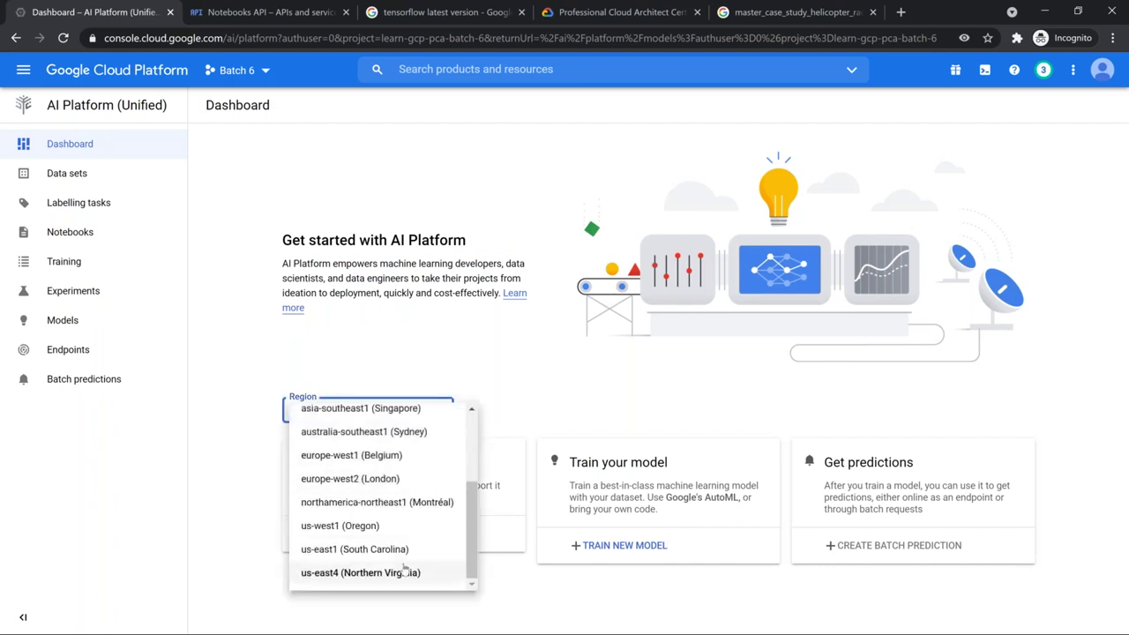
scroll(406, 528, up, 3)
click(208, 359)
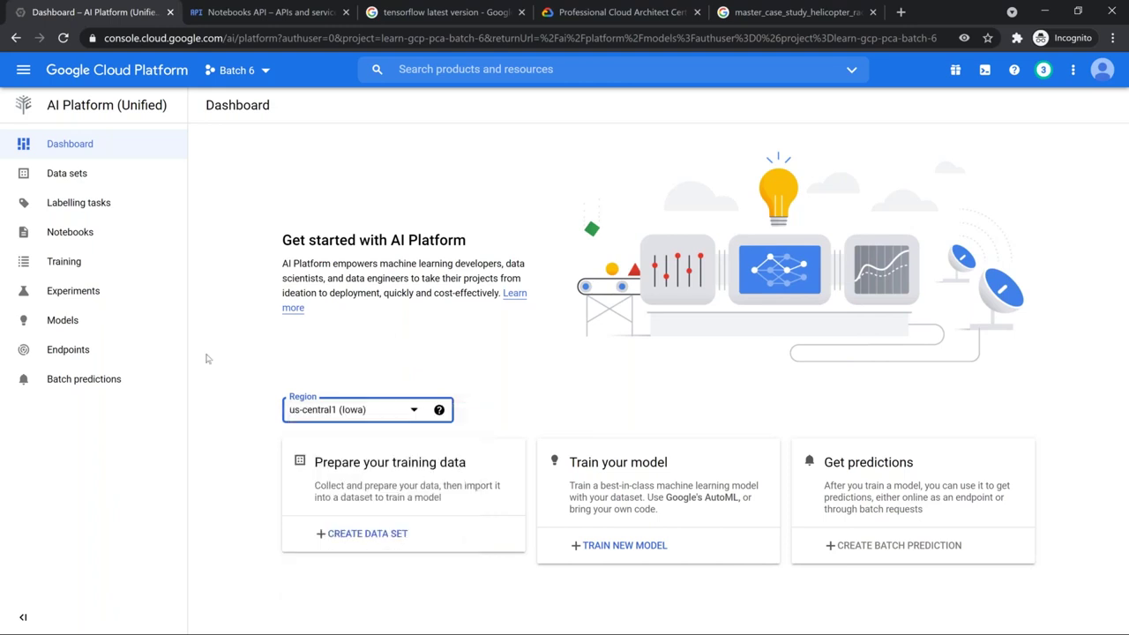
- Open the Models page, preview training a new model with custom training up to the model details, and cancel it
click(141, 322)
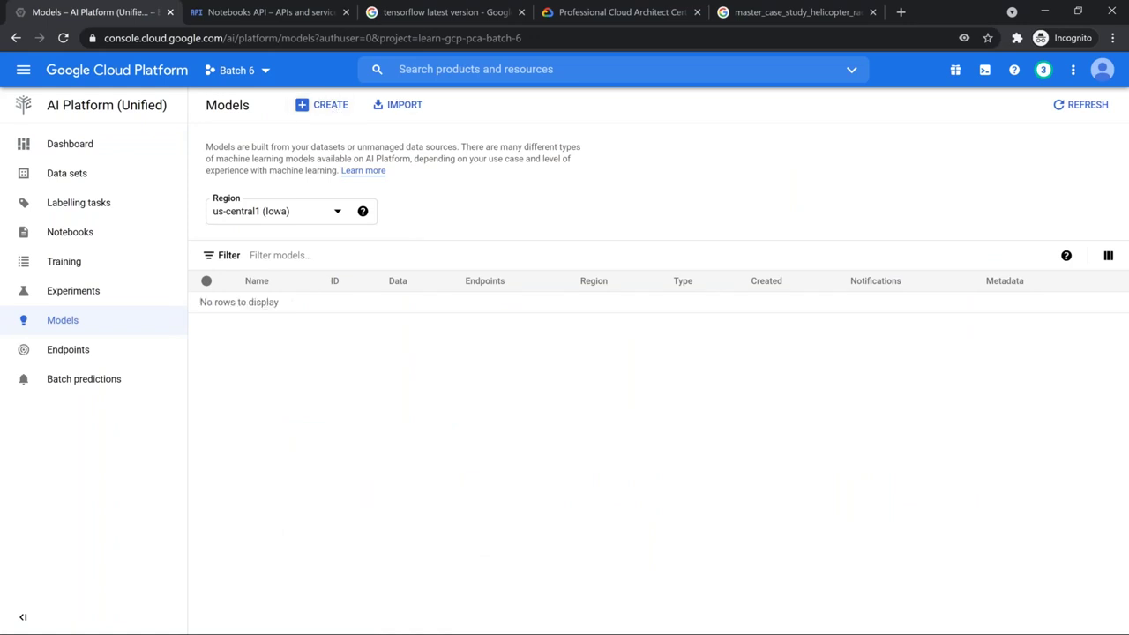
click(336, 109)
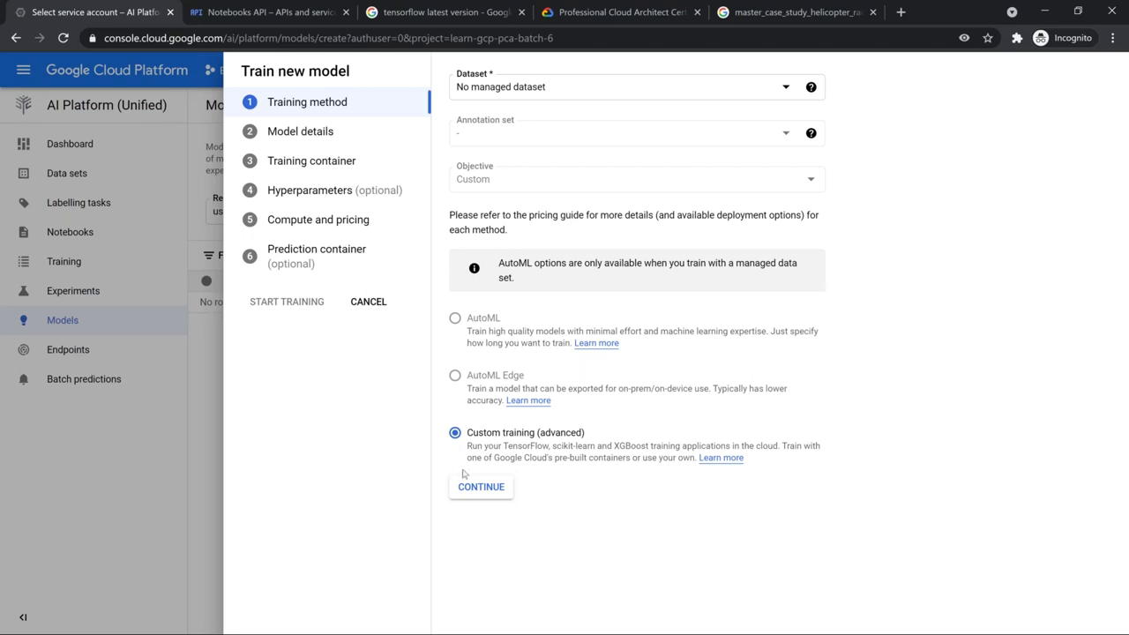
click(486, 490)
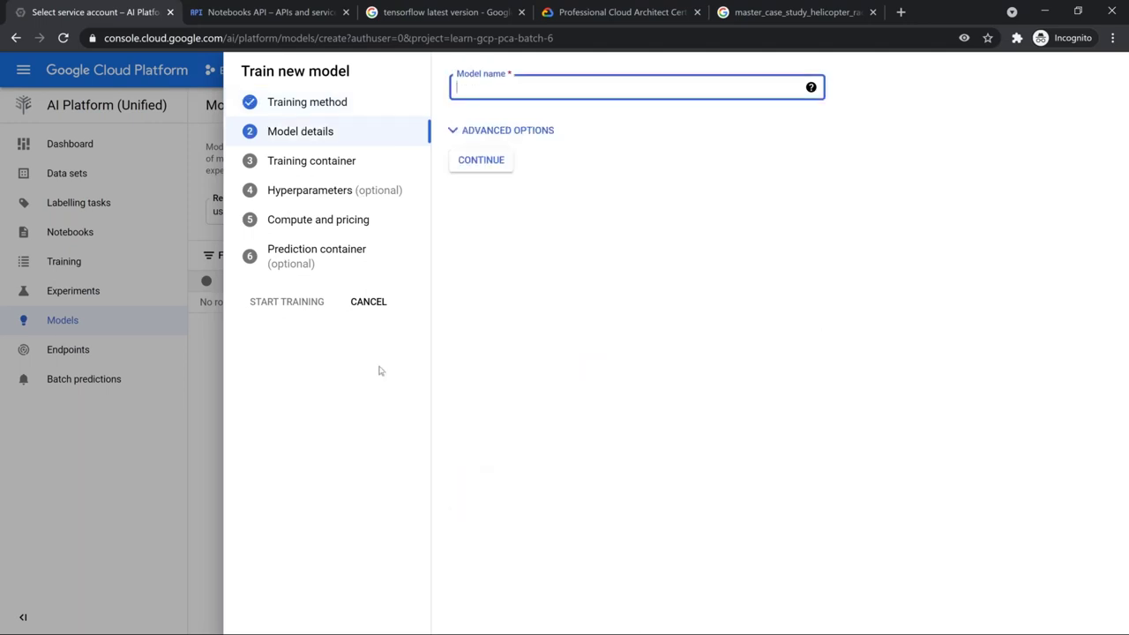
click(381, 320)
click(369, 302)
- View the Endpoints and Batch predictions pages, examine the fields for a new batch prediction and cancel it
click(82, 353)
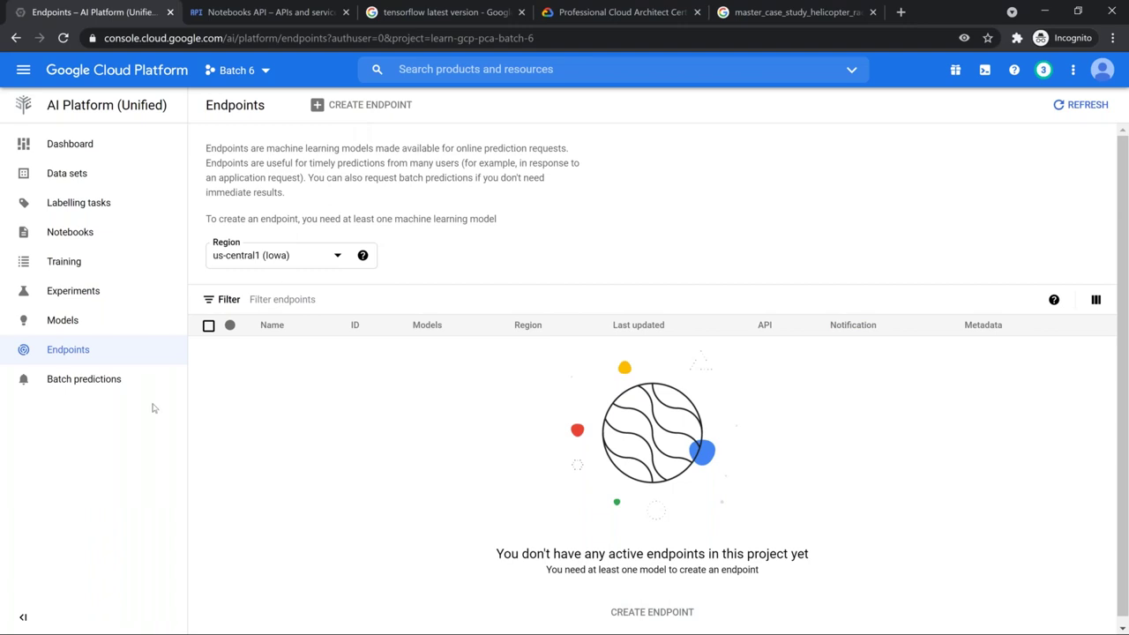
click(116, 380)
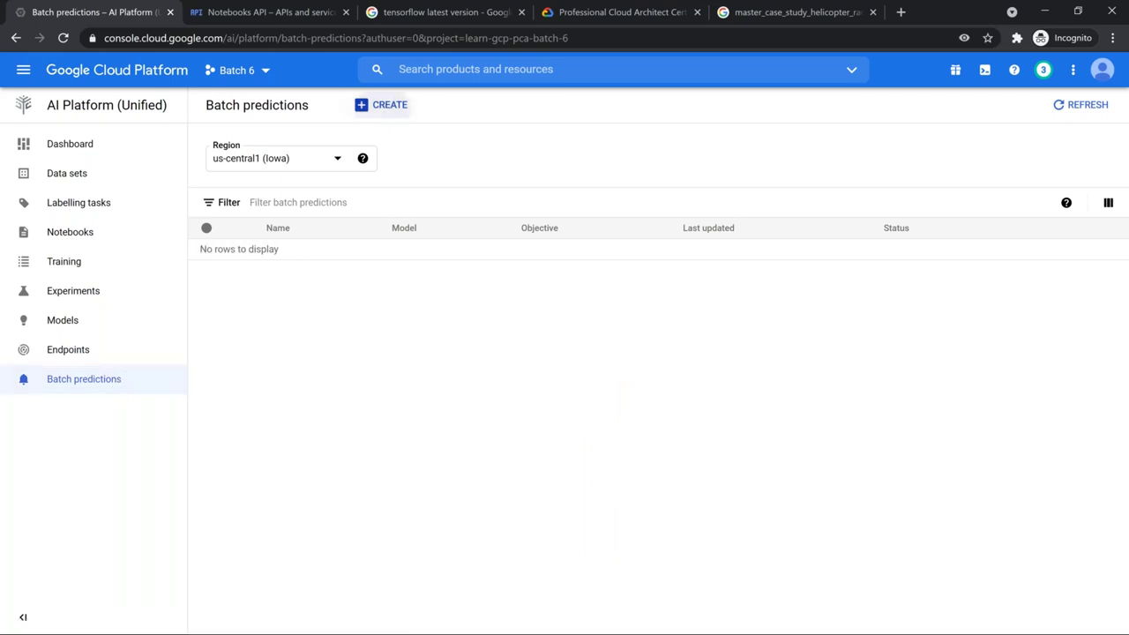
click(381, 105)
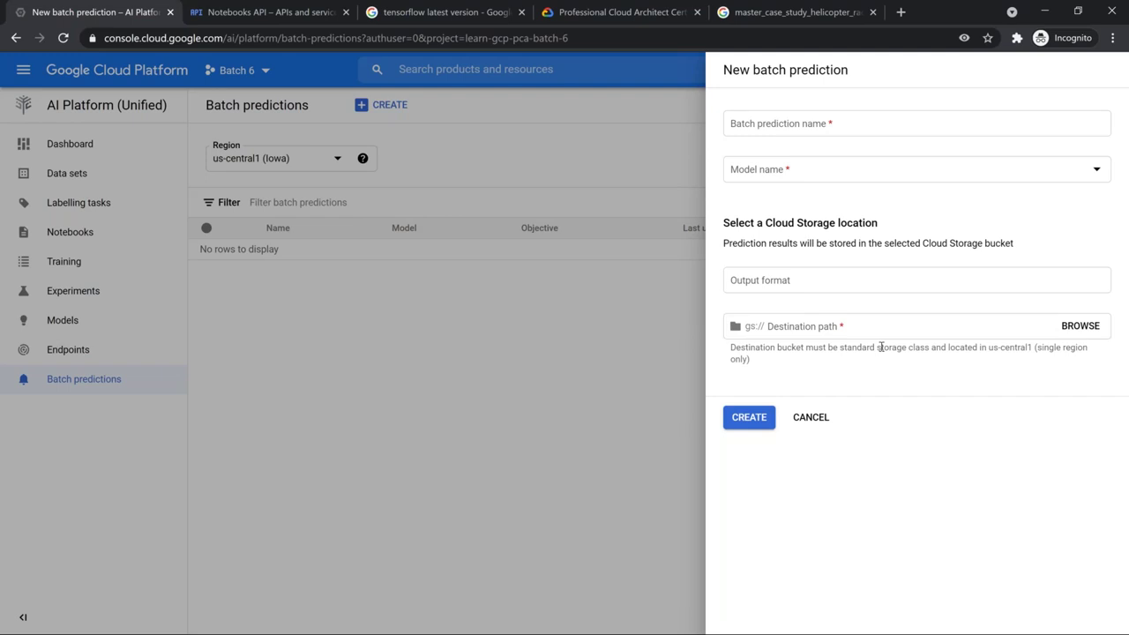
click(822, 418)
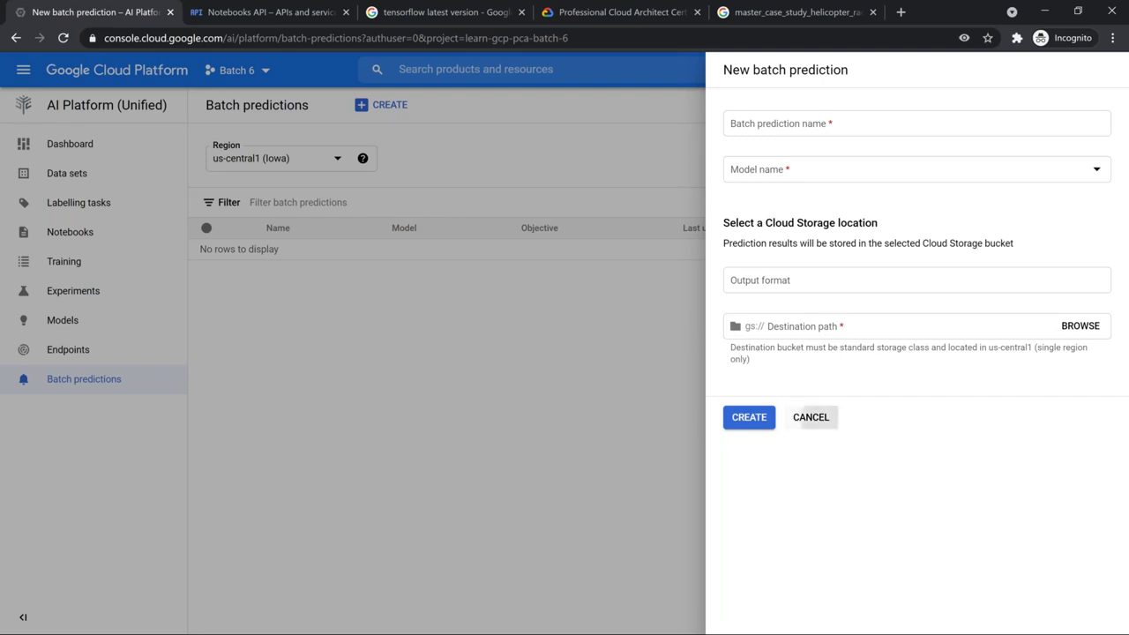
- Return to the Endpoints page and read the description of what endpoints are, highlighting the word "Endpoints"
click(68, 349)
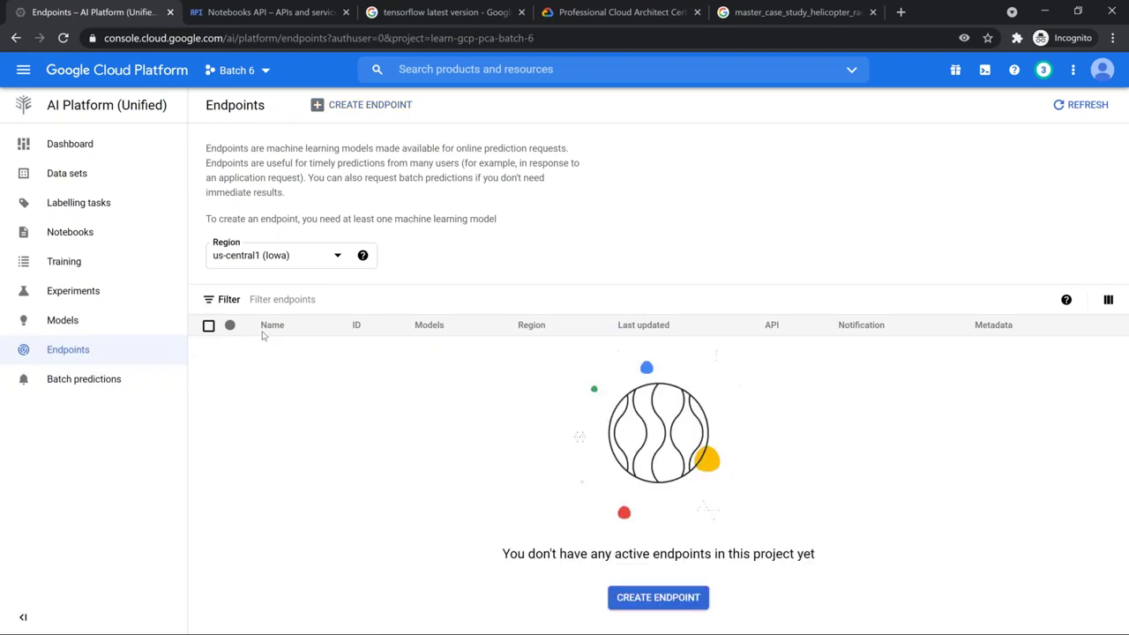
double_click(228, 149)
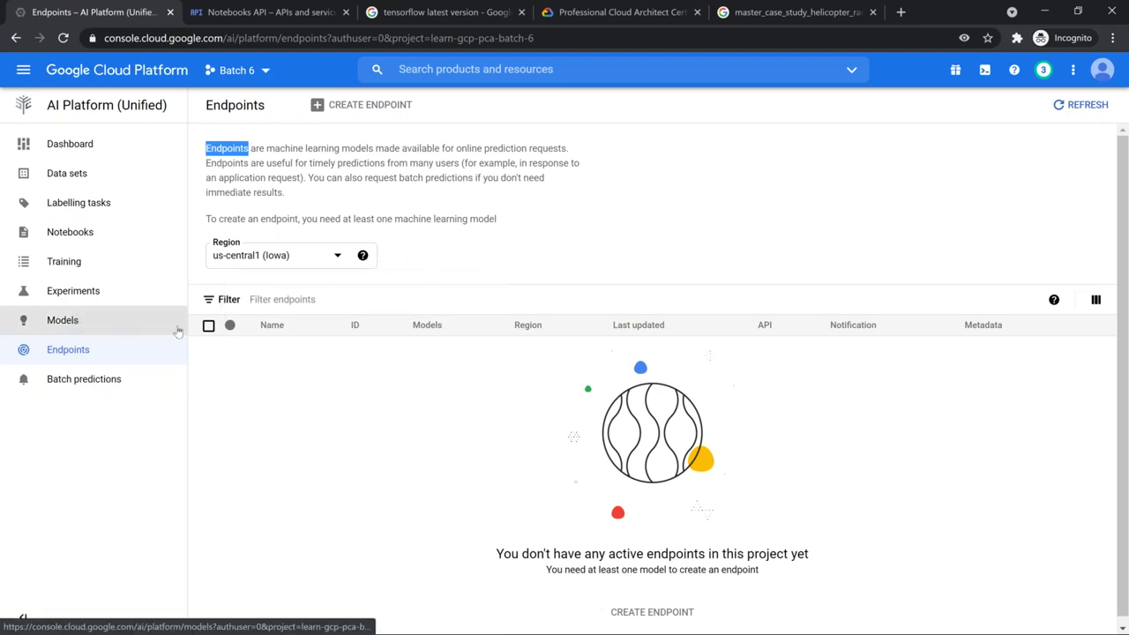
click(271, 147)
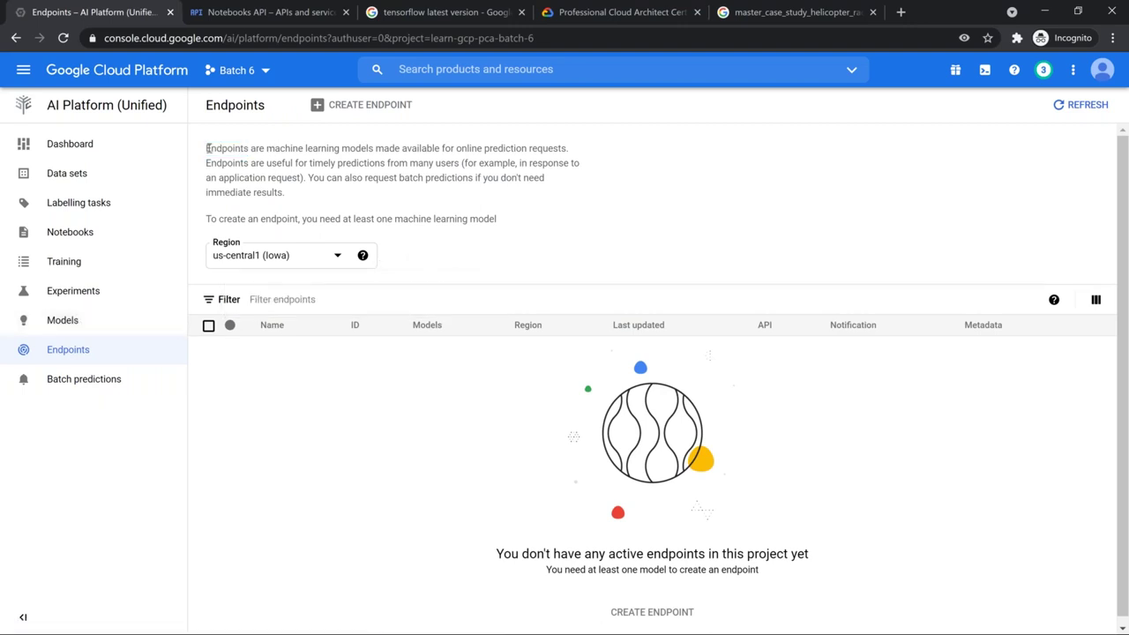
- Copy the Endpoints page's first description sentence and paste it as item 34 of the Real Implementation Cheat Sheet document in Google Docs
drag(205, 148, 569, 151)
key(ctrl+c)
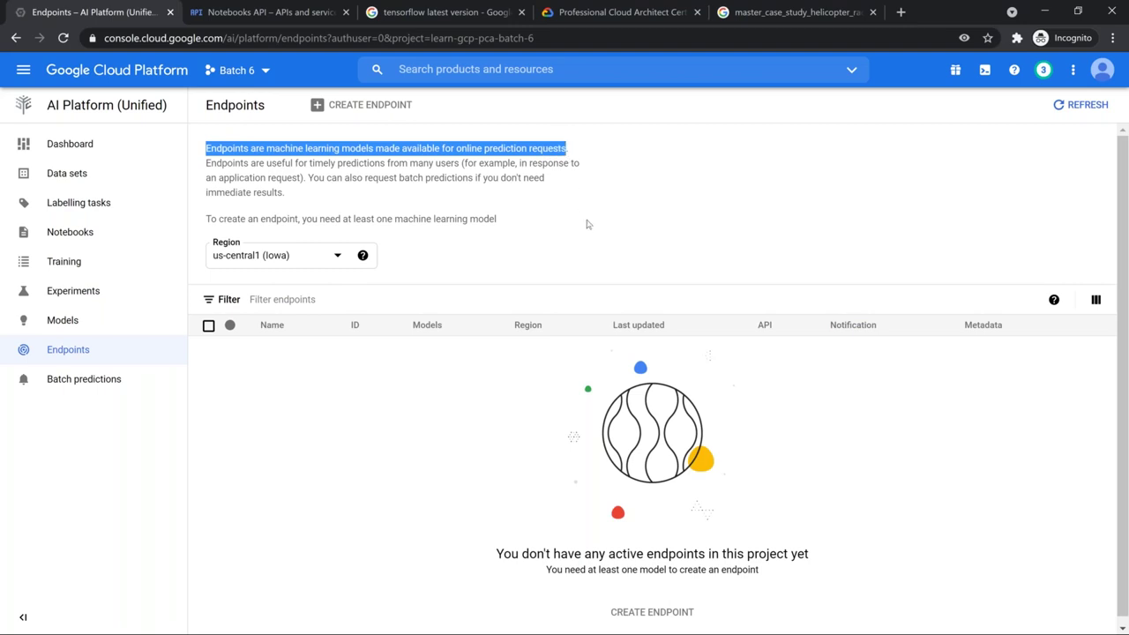
key(alt+Tab)
key(alt+Tab)
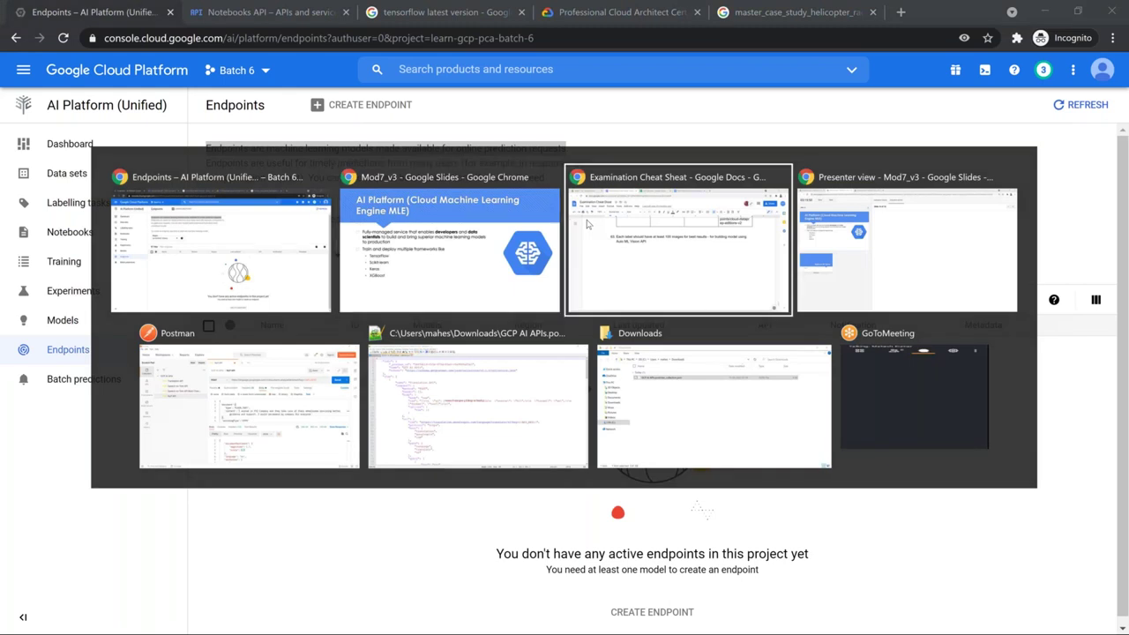
key(ctrl+4)
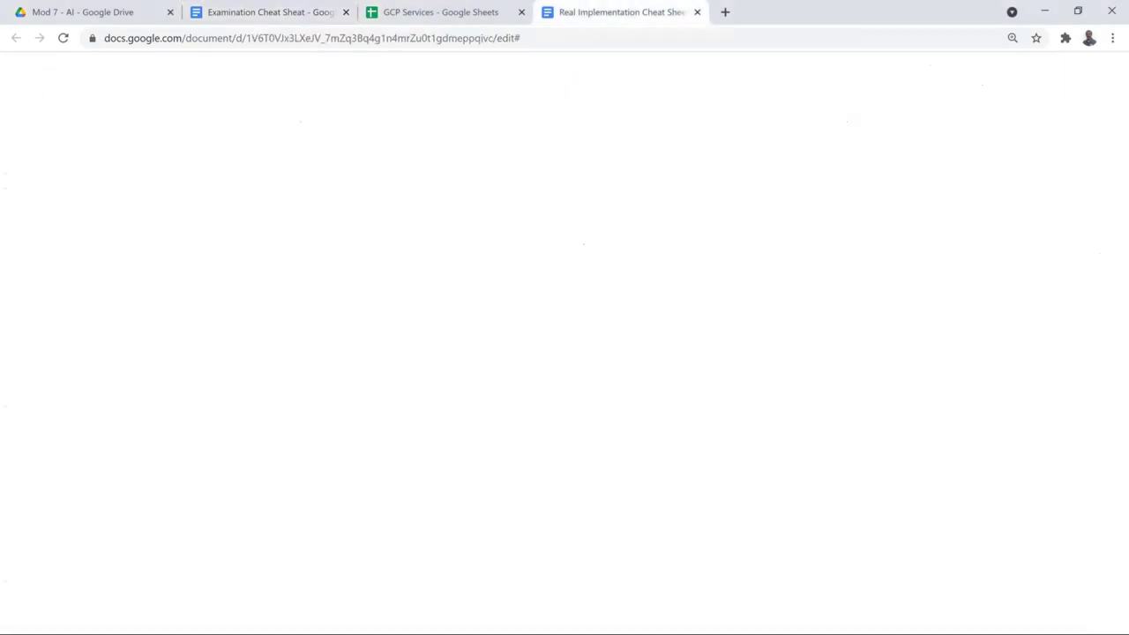
click(482, 489)
key(Return)
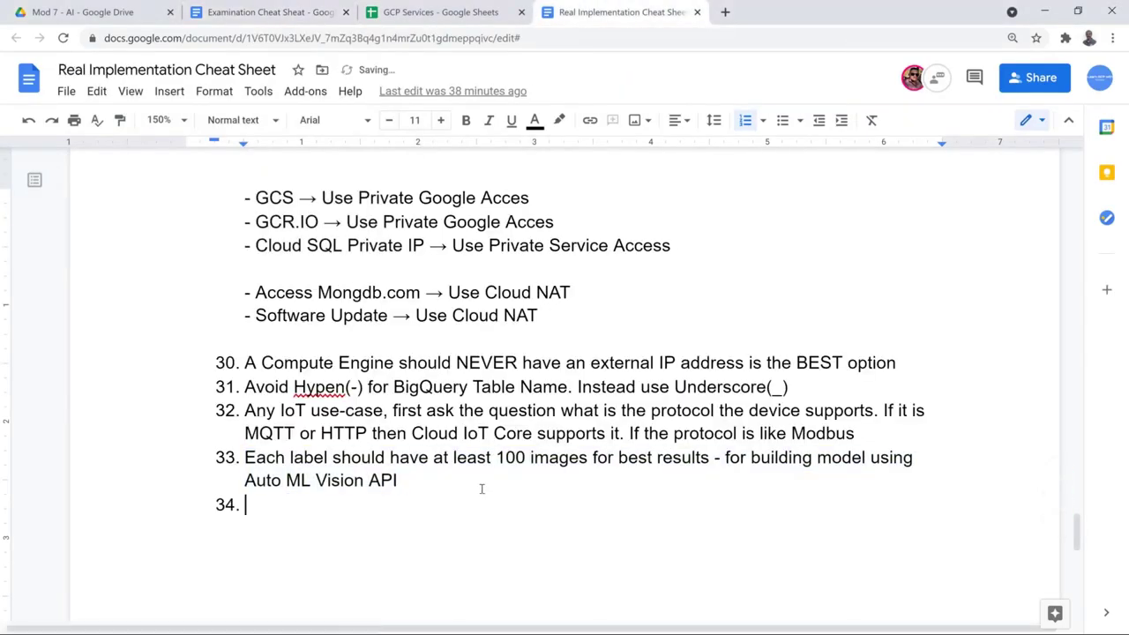
key(ctrl+v)
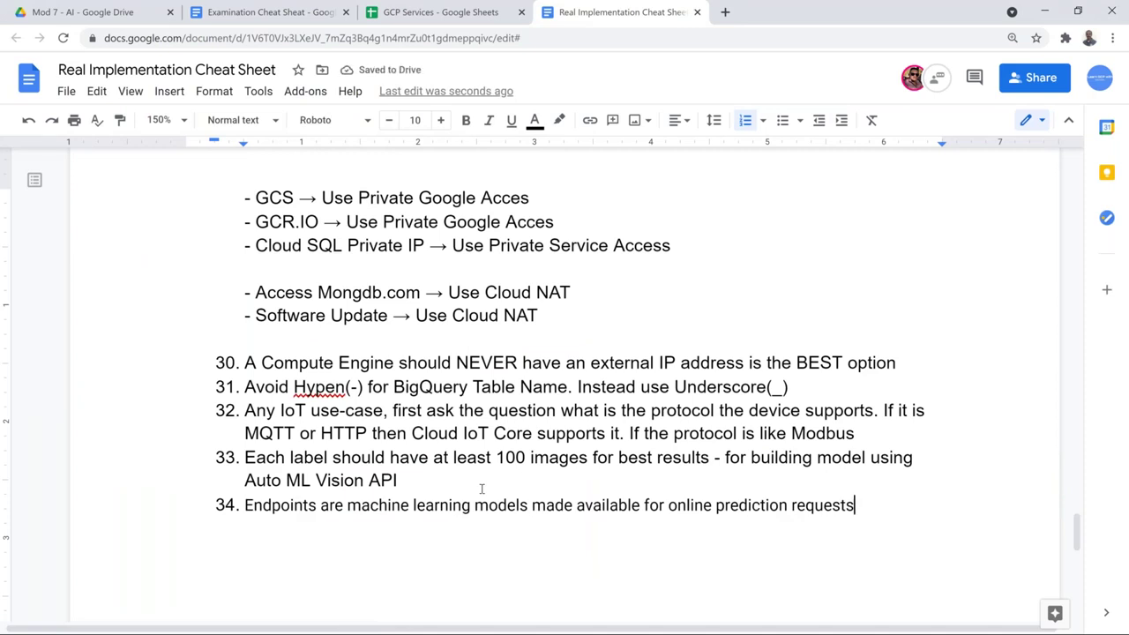
- Bold "online prediction requests" in item 34 and start a new list item in regular weight
shift+click(668, 510)
key(ctrl+b)
key(Right)
text(-)
key(BackSpace)
key(BackSpace)
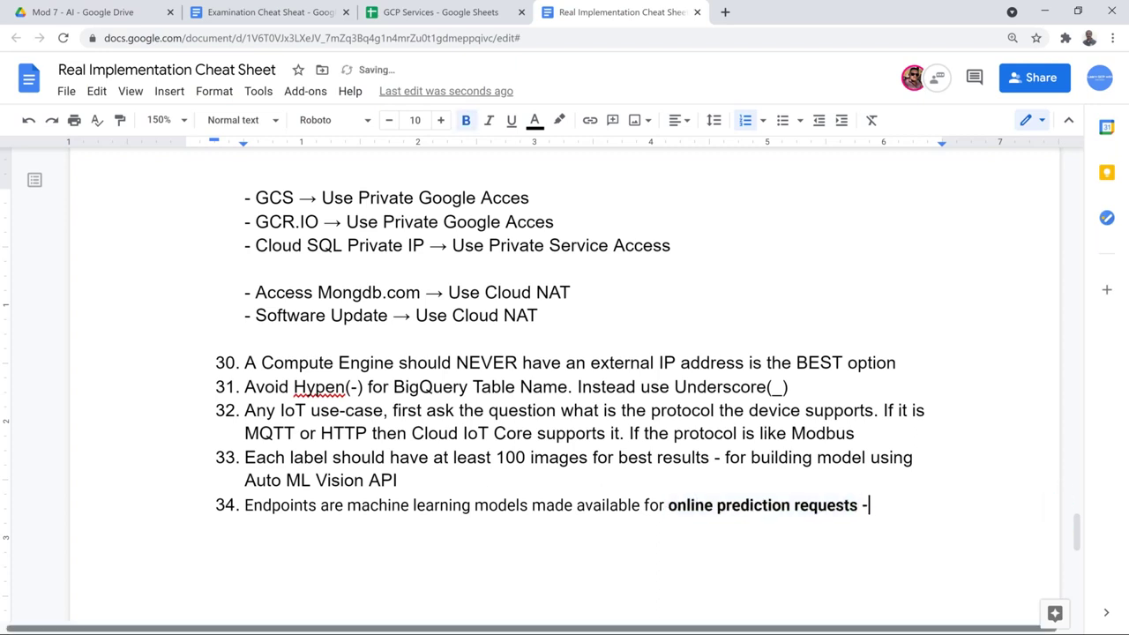
key(Return)
key(ctrl+b)
- Check the Batch predictions page in the Cloud console and write item 35 as "Batch Predictions for bulk prediction with data stored in GCS"
key(alt+Tab)
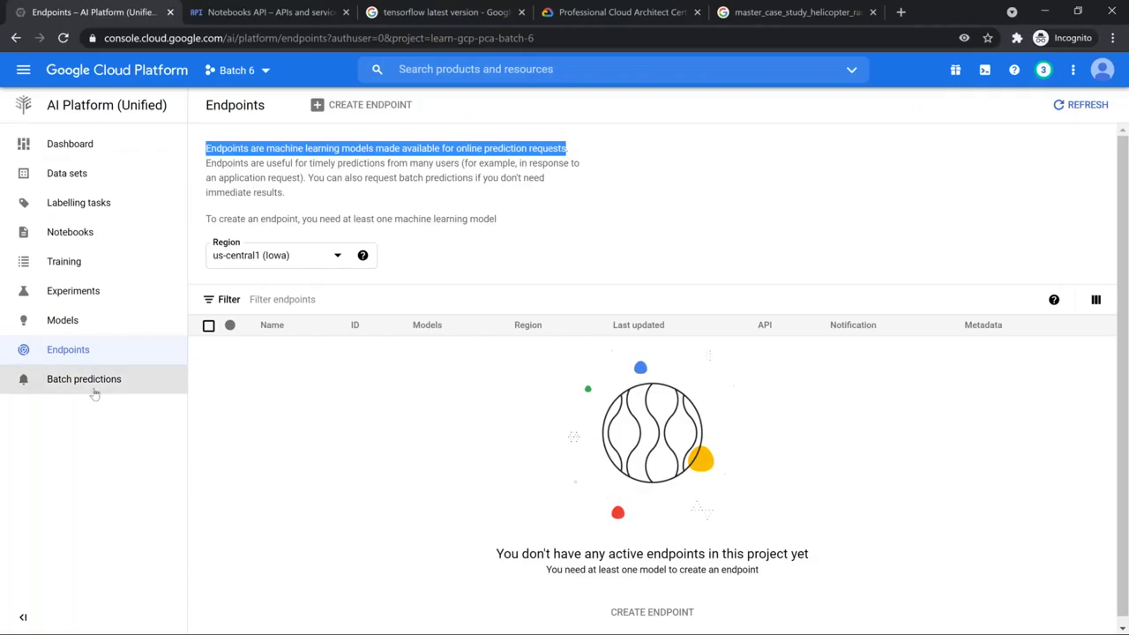
click(122, 371)
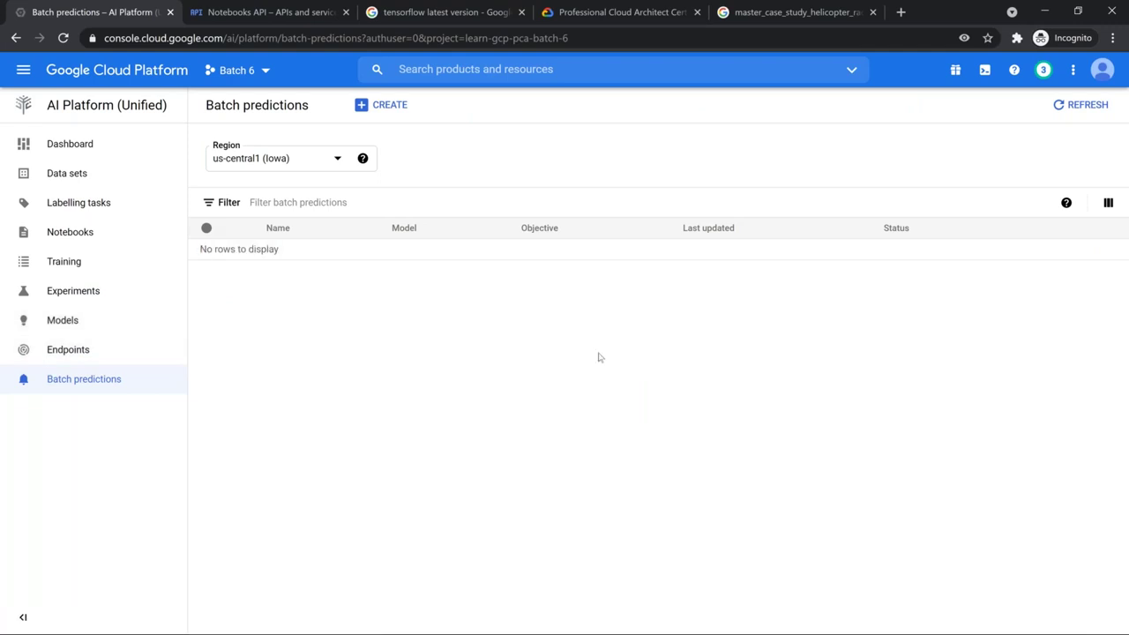
key(alt+Tab)
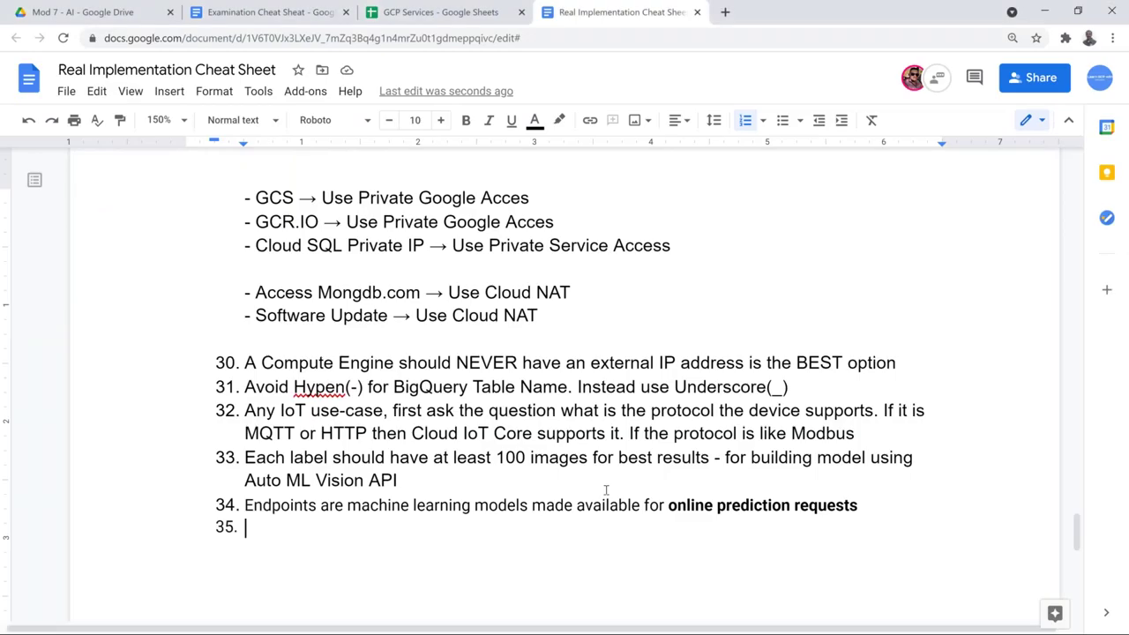
text(bATCH)
key(BackSpace)
key(BackSpace)
key(BackSpace)
key(BackSpace)
key(BackSpace)
text(Batch P)
text(redictions f)
text(or u)
key(BackSpace)
text(b)
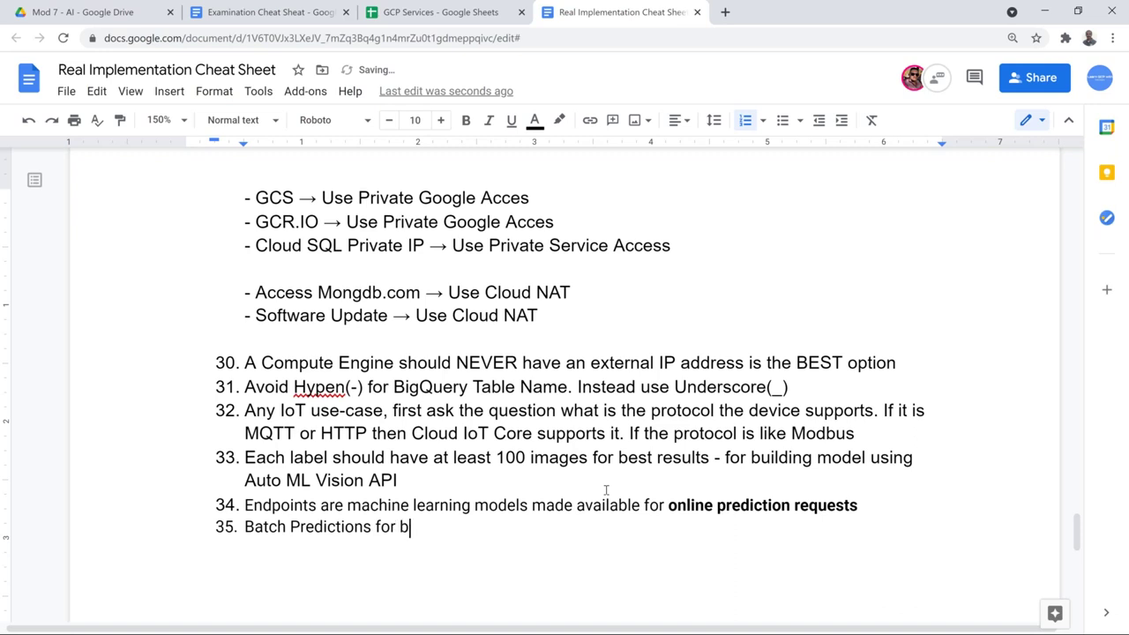
text(ulk prediction whith data )
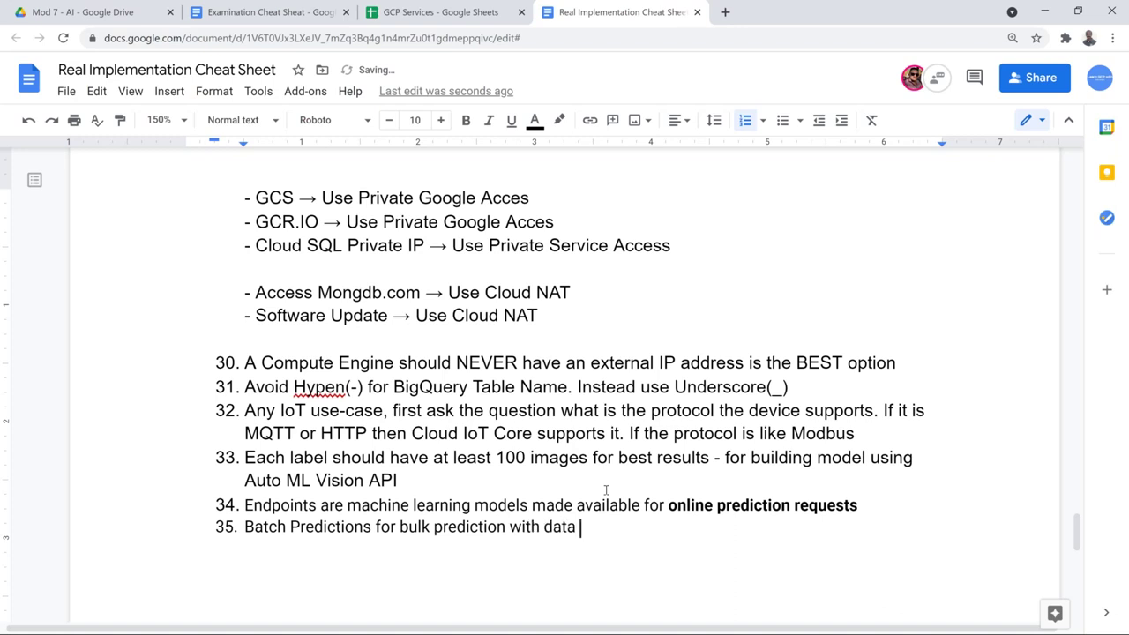
text(stored n GCS)
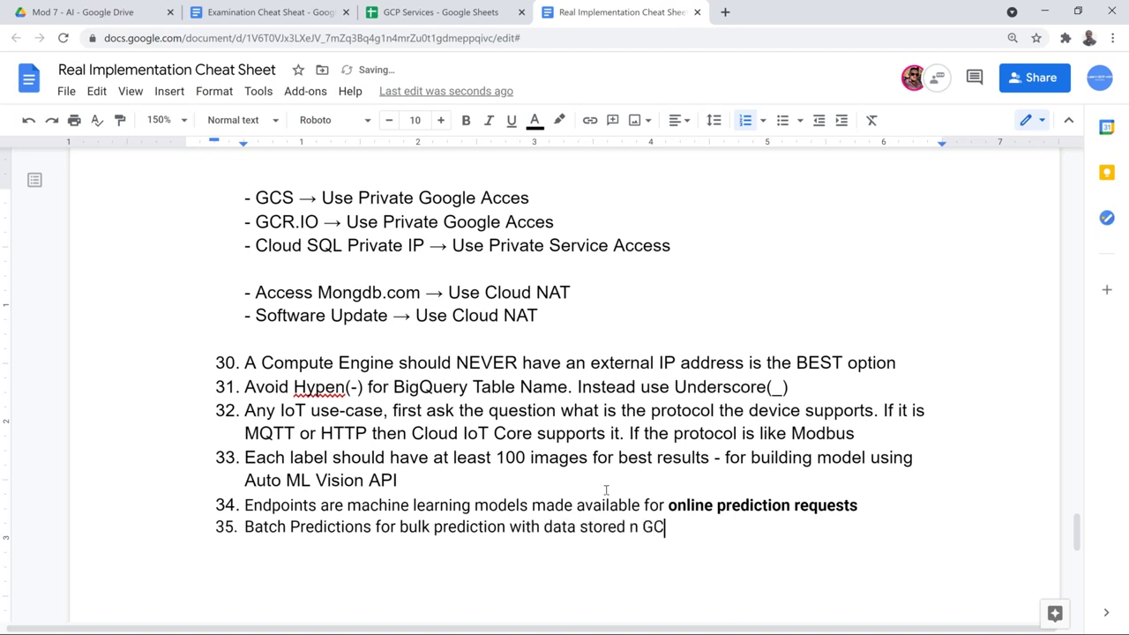
key(Left)
key(Left)
key(Left)
key(Left)
key(Left)
text(i)
- Switch to the GCP Services spreadsheet and enter 36 as the number in row 38, below Cloud IoT Core
click(415, 12)
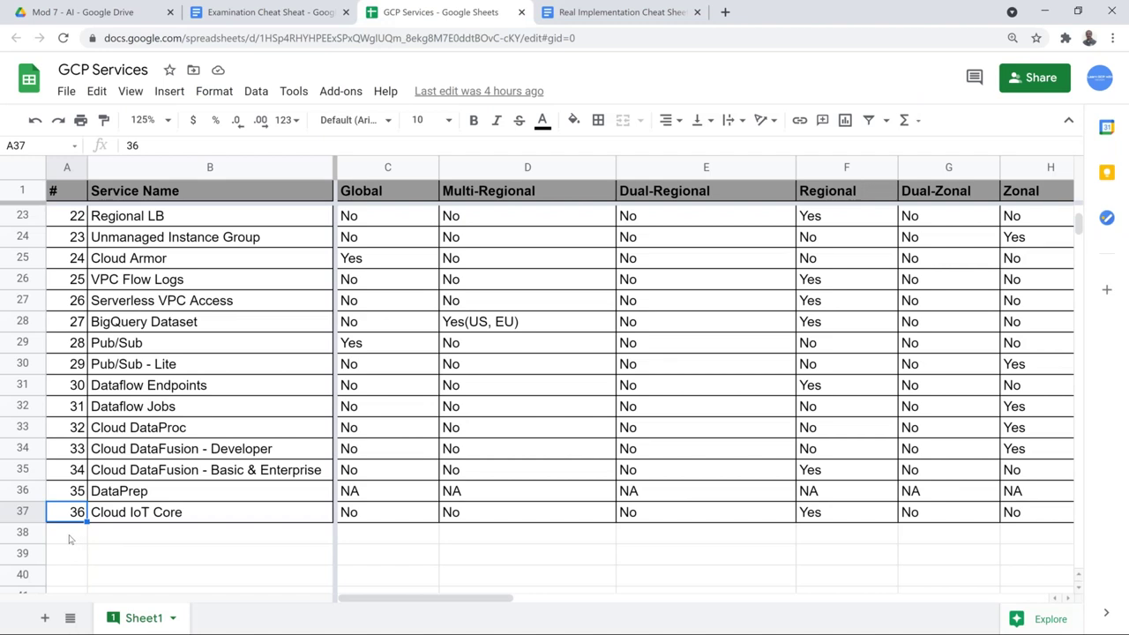
double_click(71, 538)
text(36)
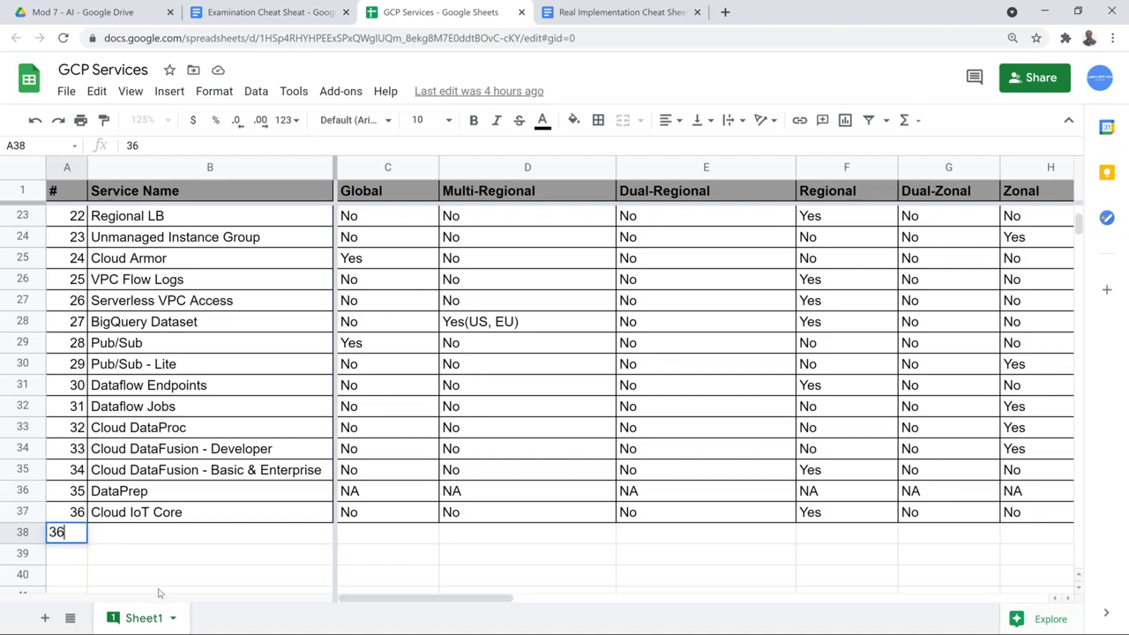
key(Tab)
- Enter "AI Platform - Model, EndPoints & Batch Predictions" as the service name in row 38
text(AI P)
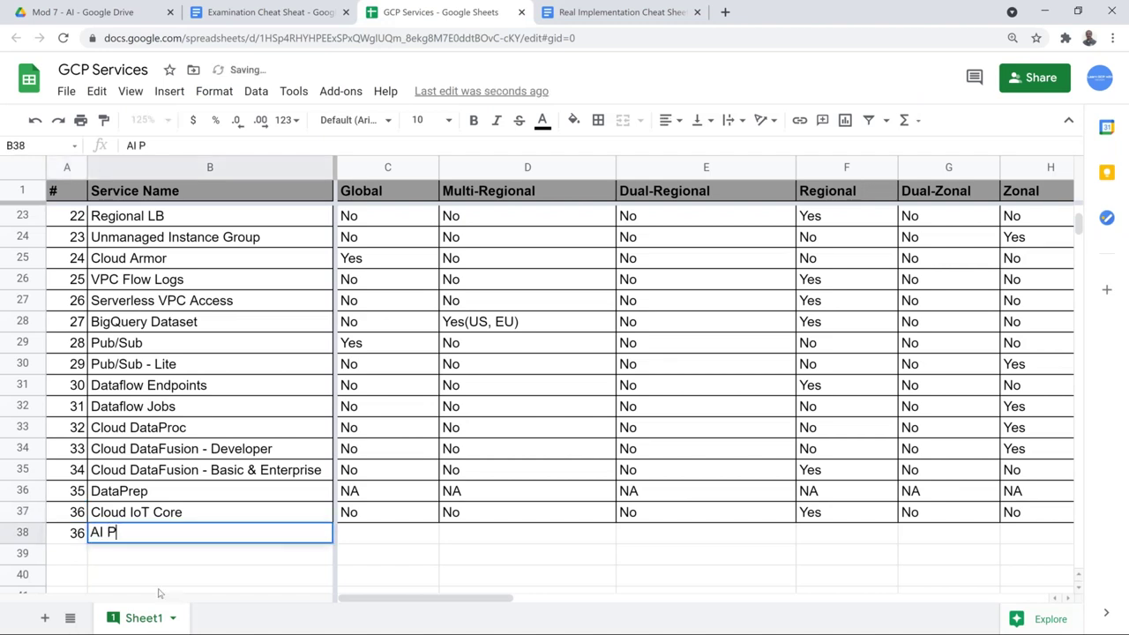
text(latform - Mode)
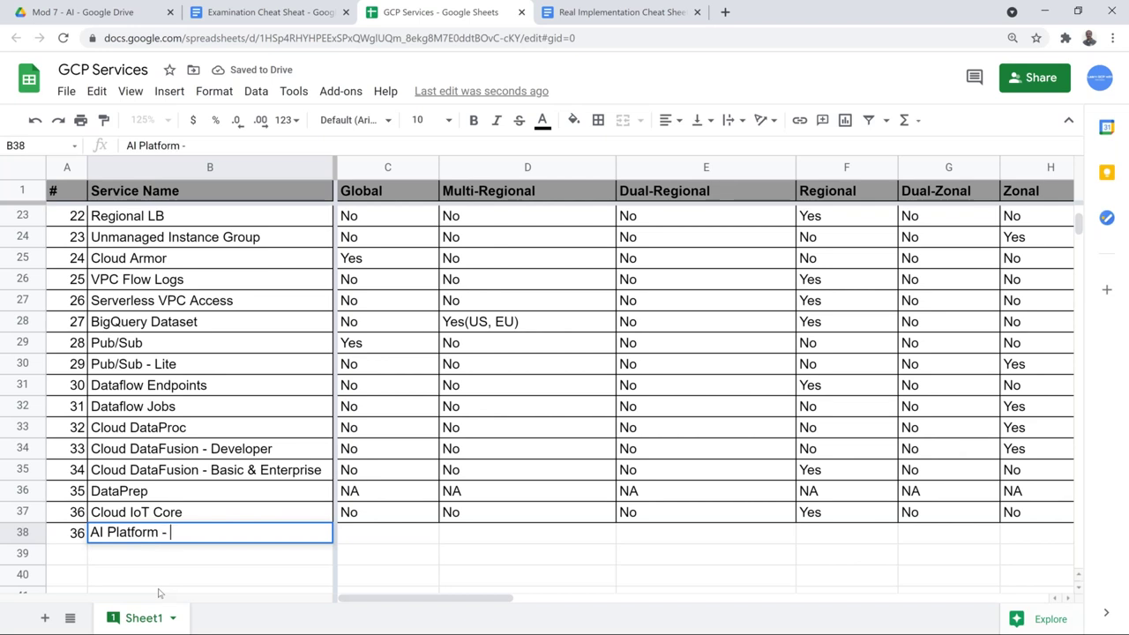
text(,)
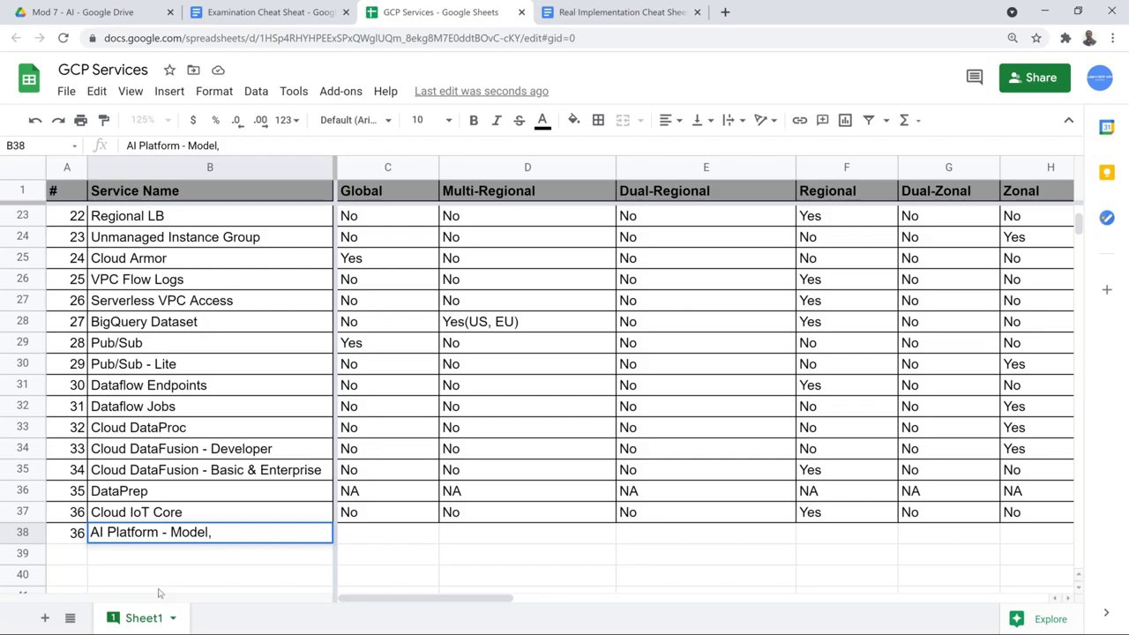
key(alt+Tab)
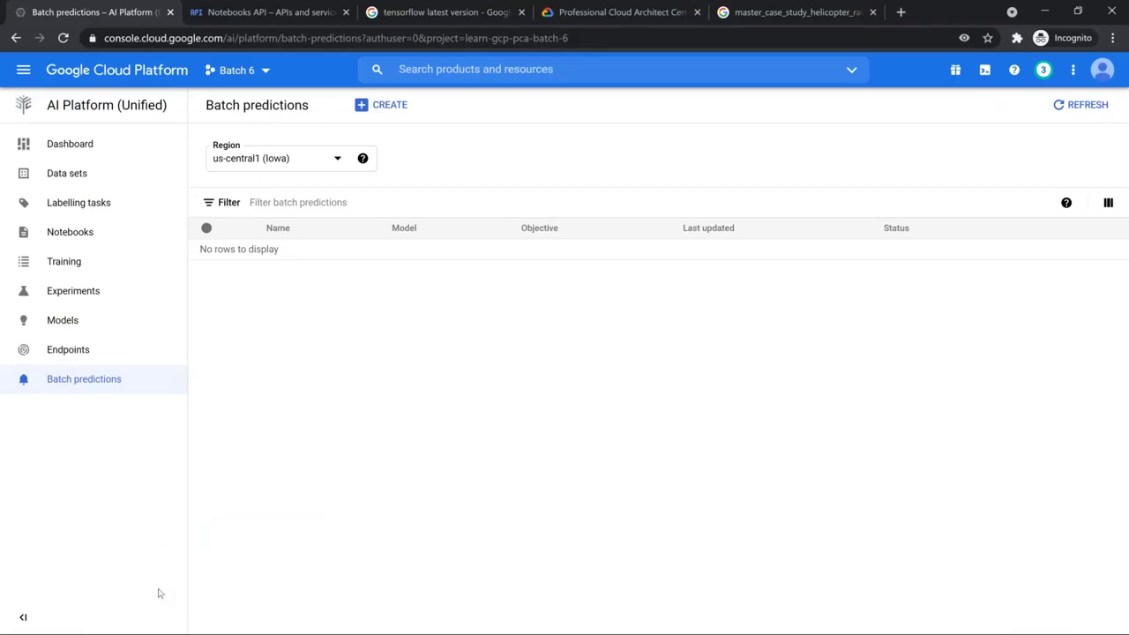
key(alt+Tab)
text(B)
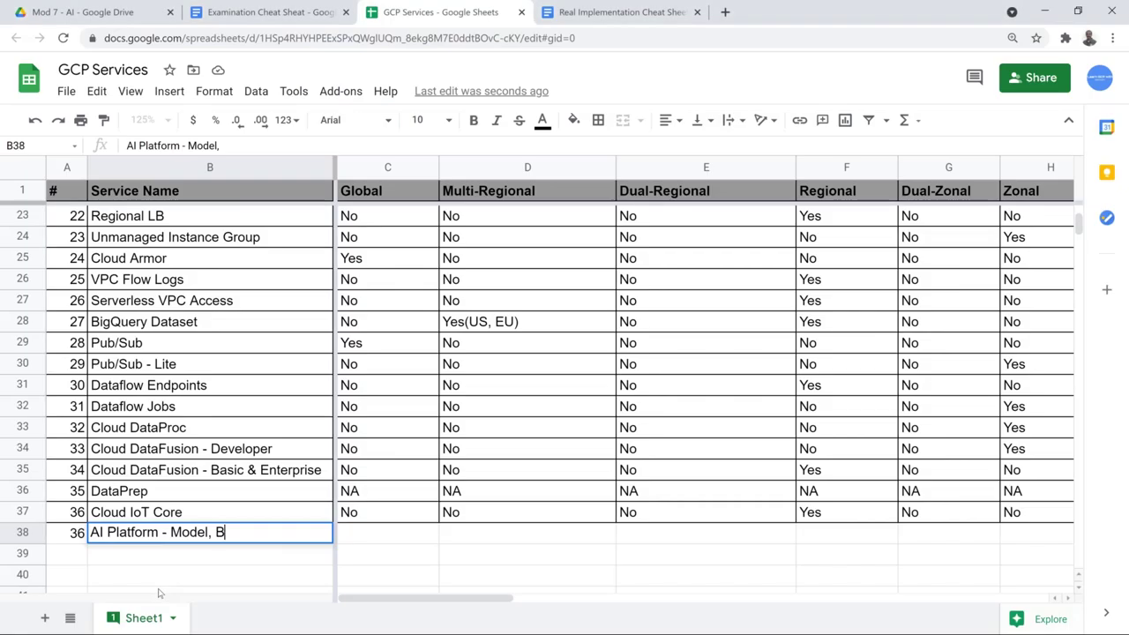
key(BackSpace)
text(EndPo)
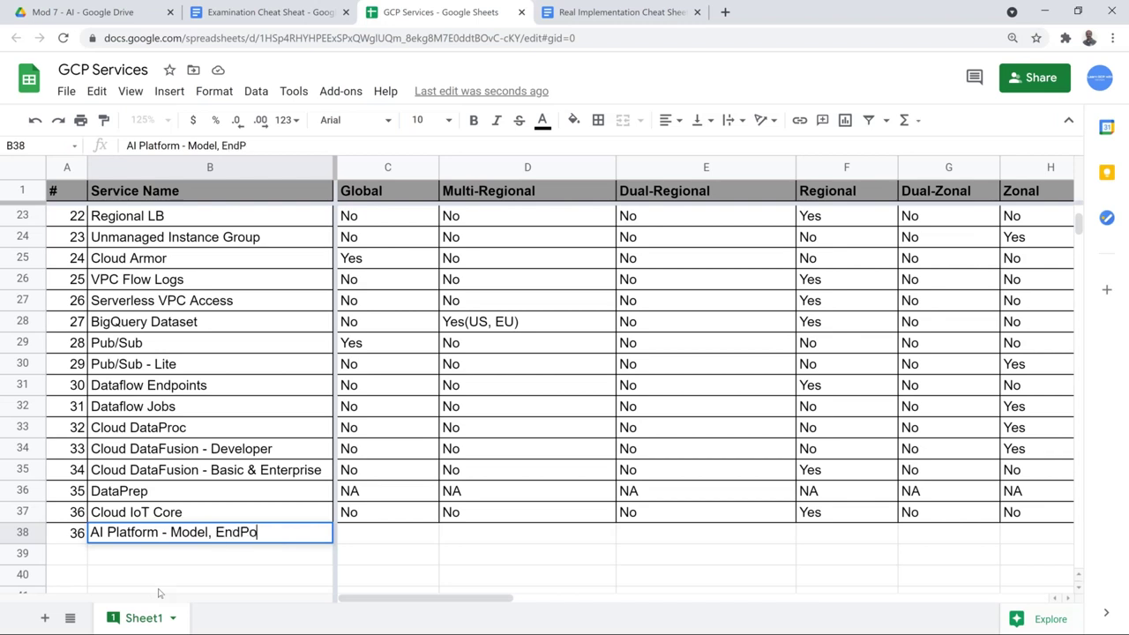
text(ints, Ba)
key(BackSpace)
key(BackSpace)
key(BackSpace)
key(BackSpace)
text(& )
text(batc)
key(BackSpace)
key(BackSpace)
key(BackSpace)
key(BackSpace)
text(Bacth)
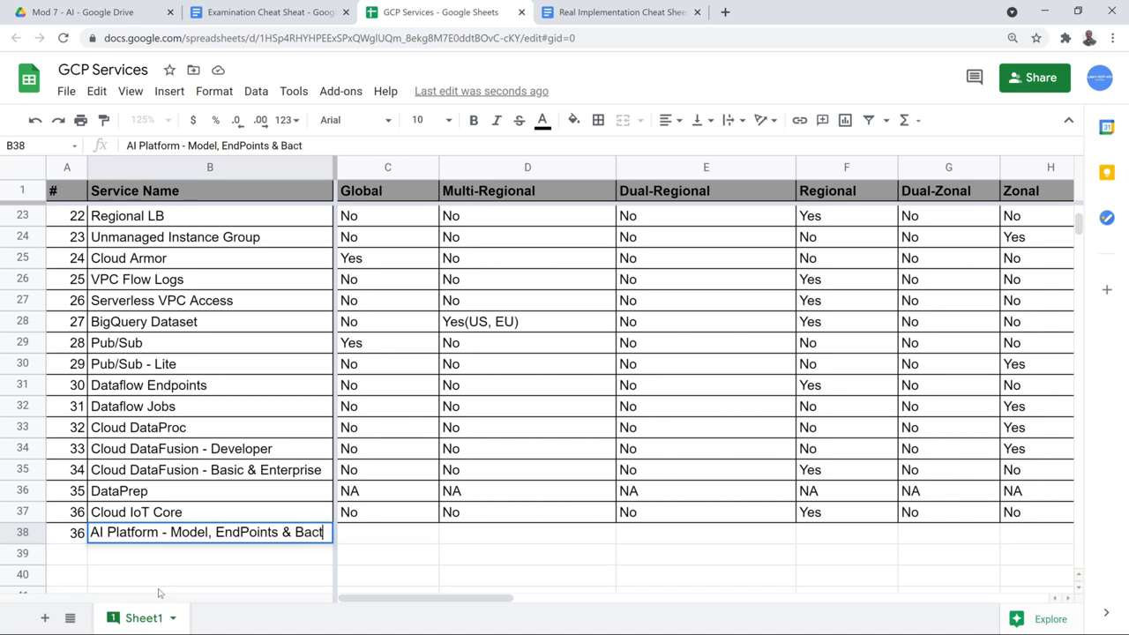
key(BackSpace)
key(BackSpace)
text(tch )
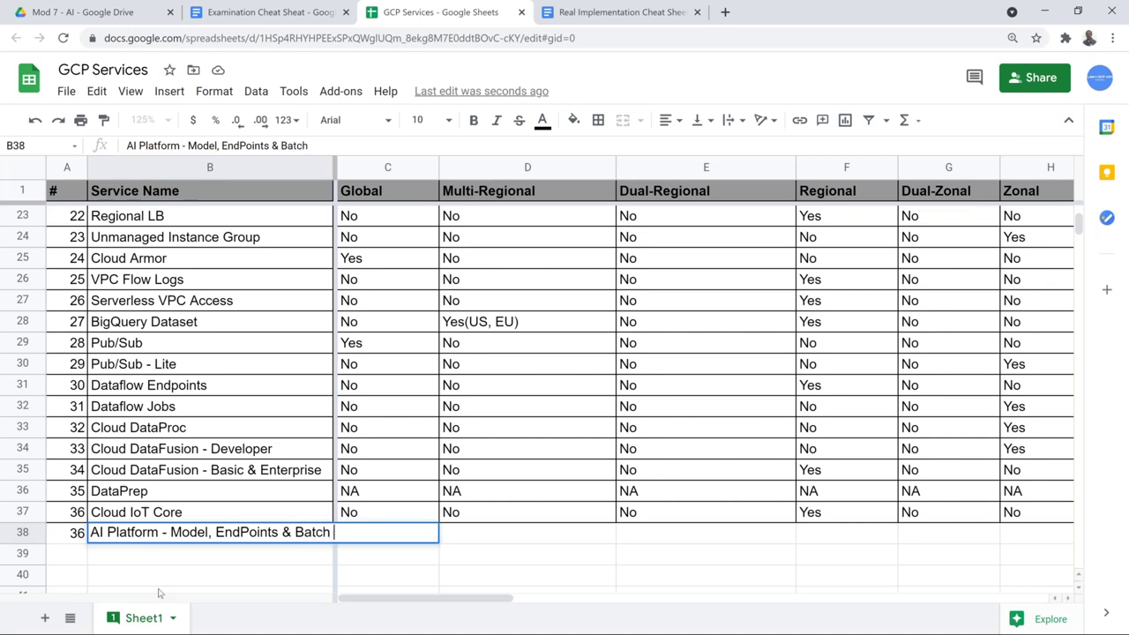
text(Predic)
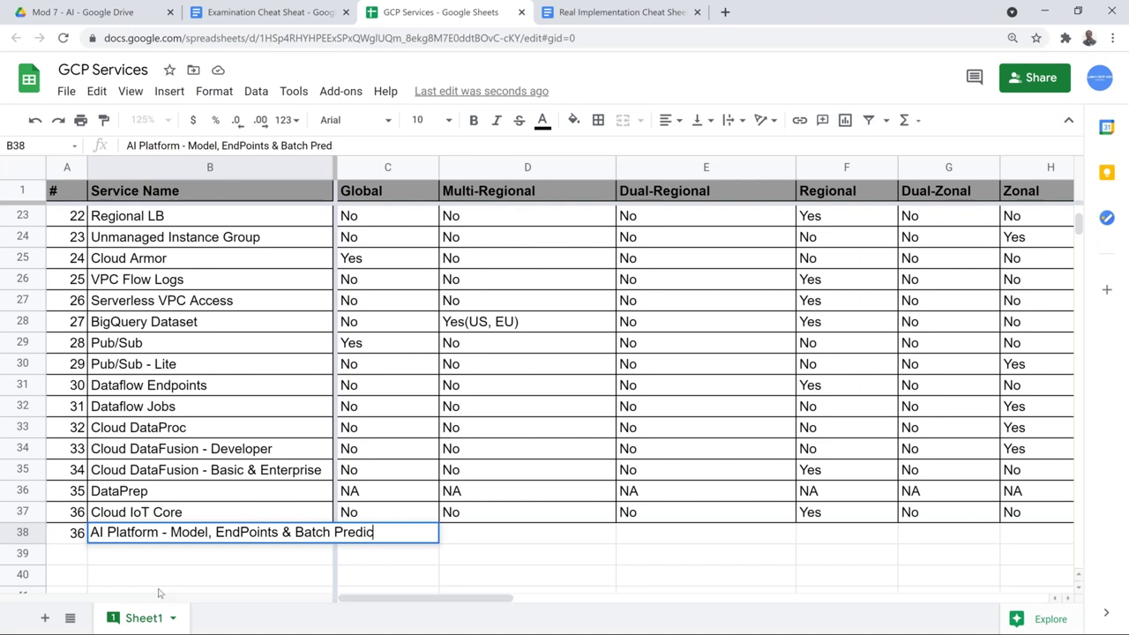
text(tions)
key(Tab)
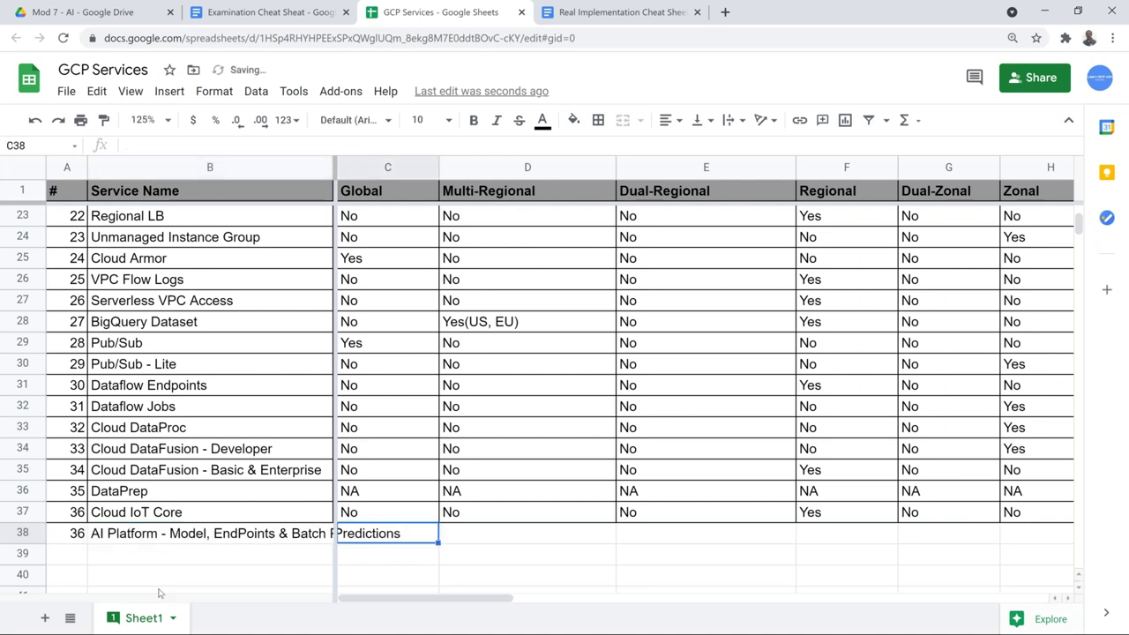
- Enter "Yes" in the Regional column for the AI Platform row
click(830, 539)
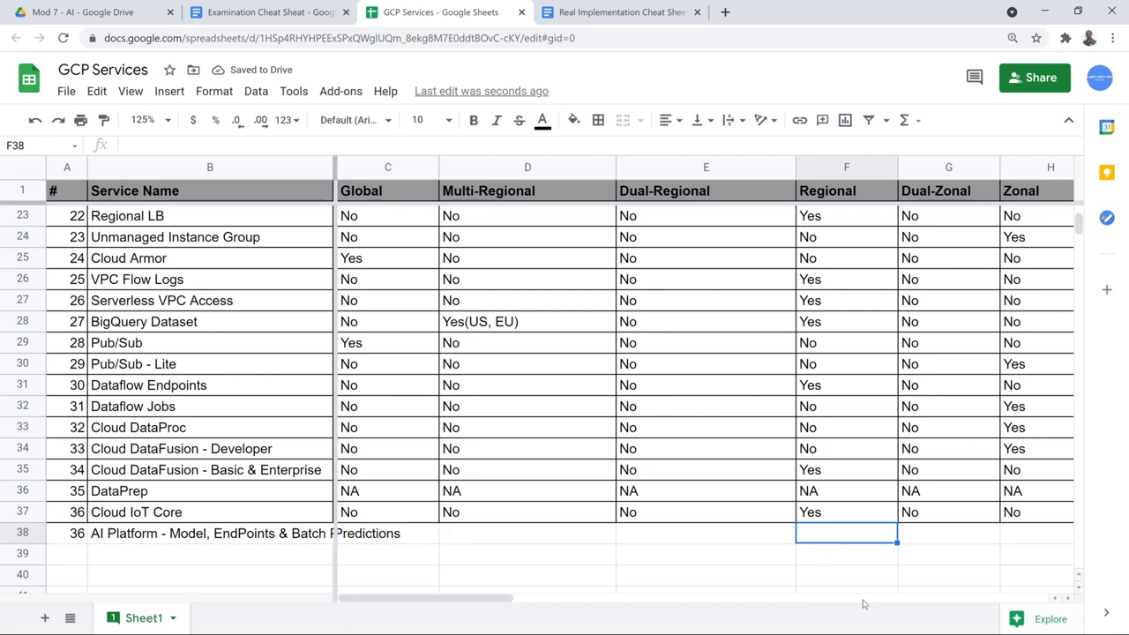
text(Yes)
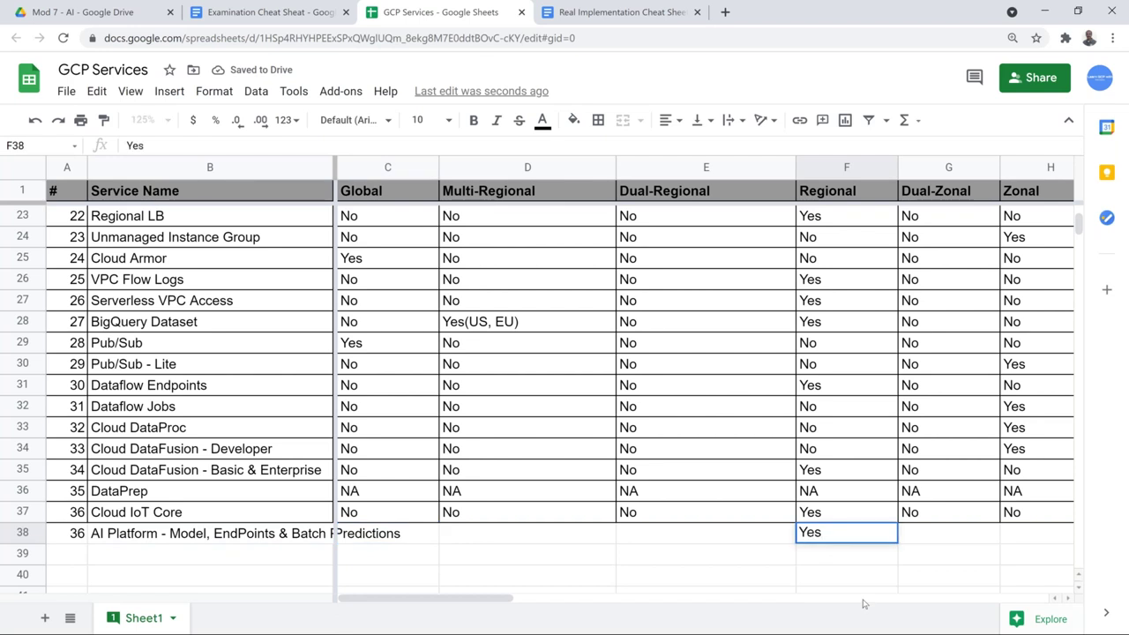
key(Return)
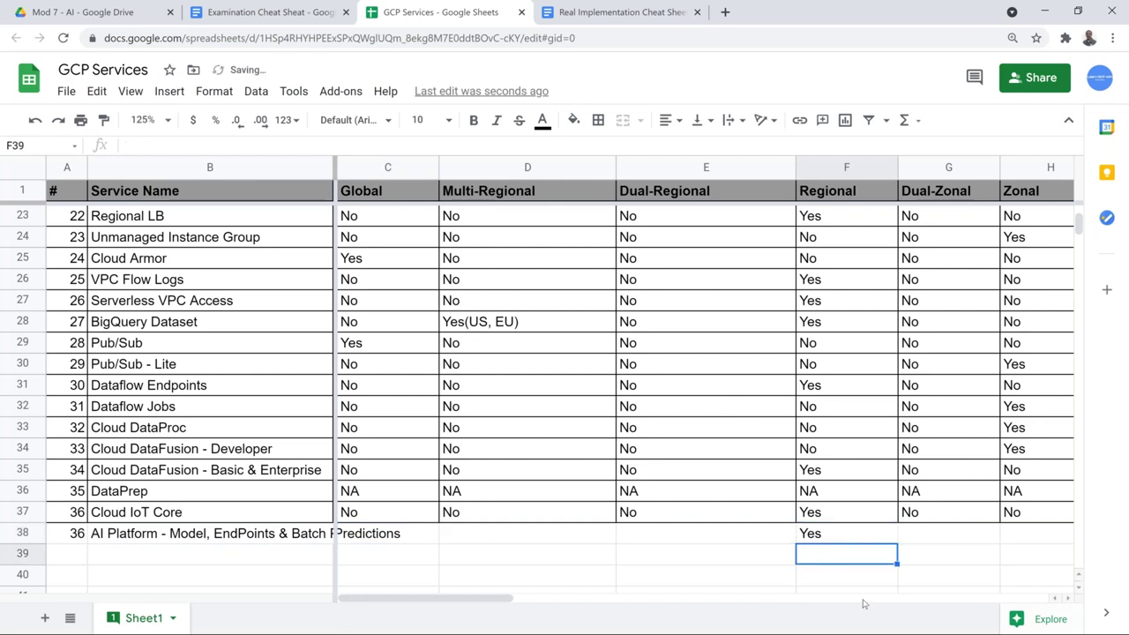
- Switch to the Cloud console and view the Labelling tasks page of AI Platform (Unified)
key(alt+Tab)
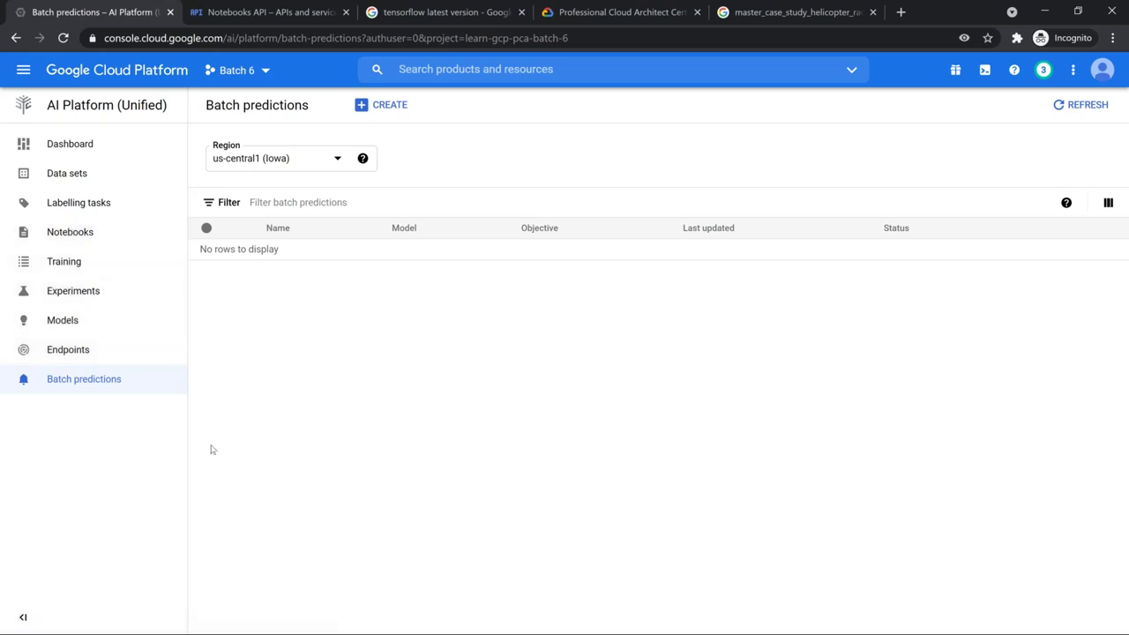
click(91, 205)
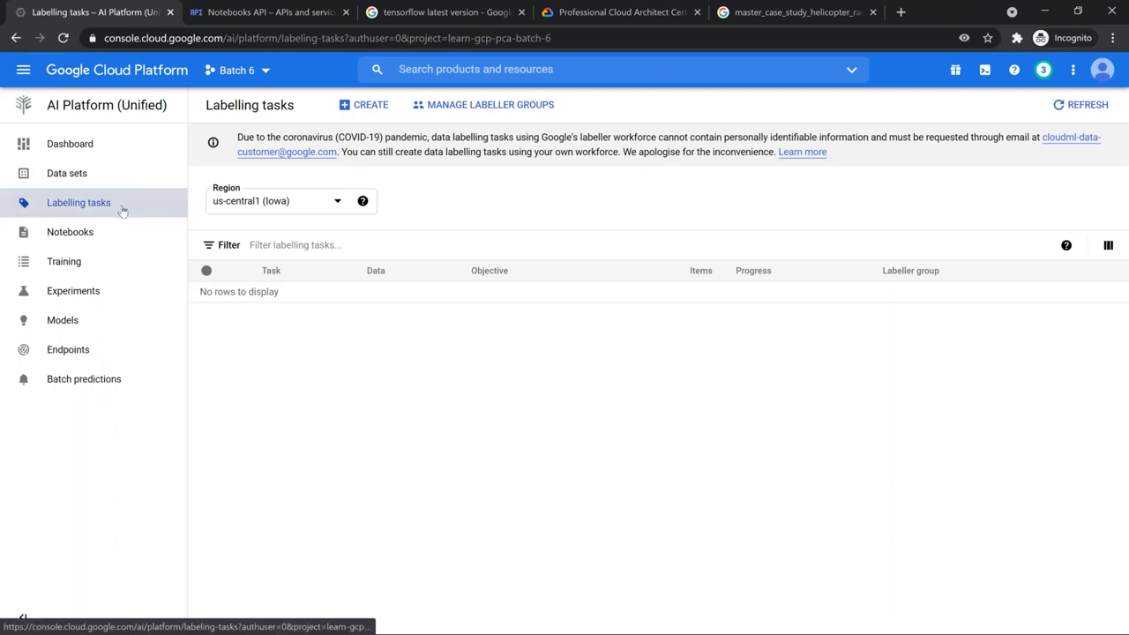
click(23, 70)
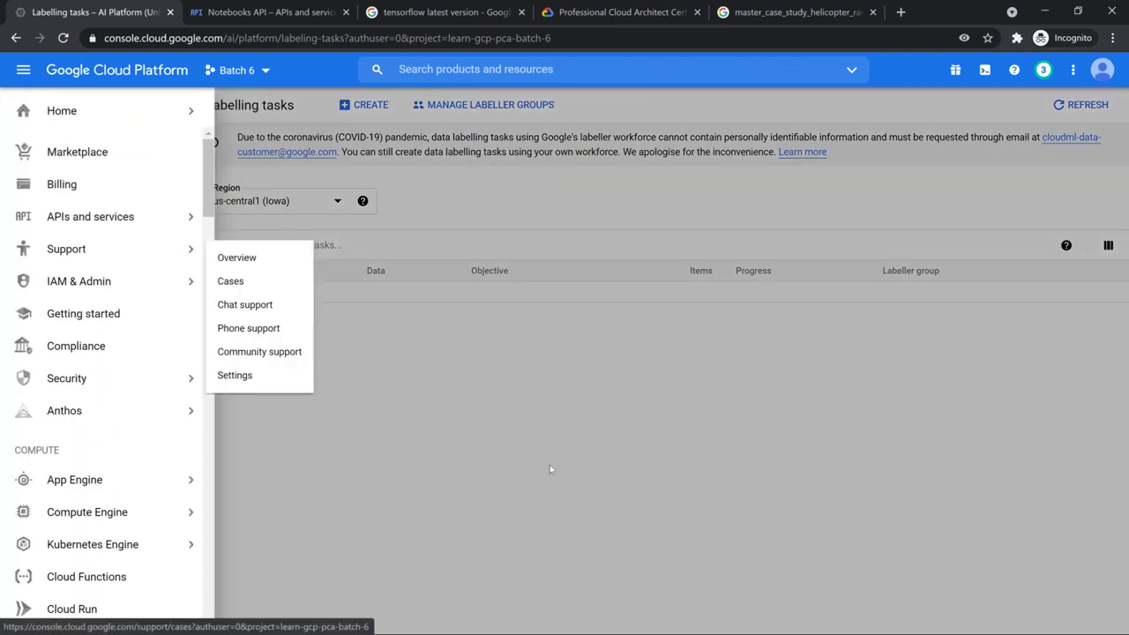
click(550, 468)
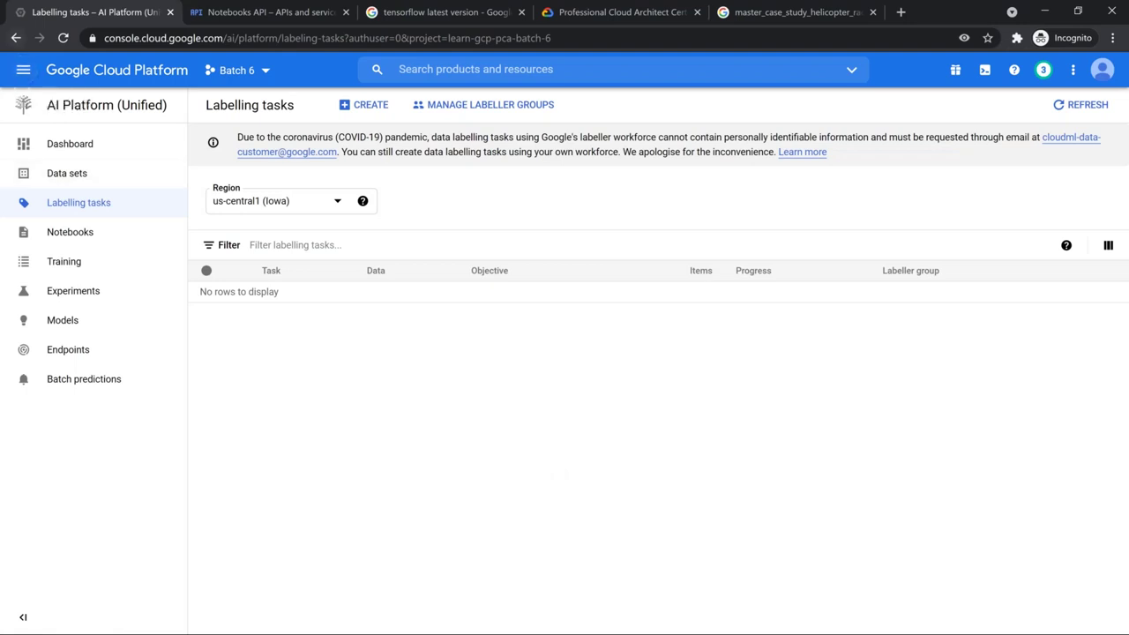
- Open the Data Labelling service and view its Data sets and Instructions pages
click(24, 70)
scroll(106, 318, down, 15)
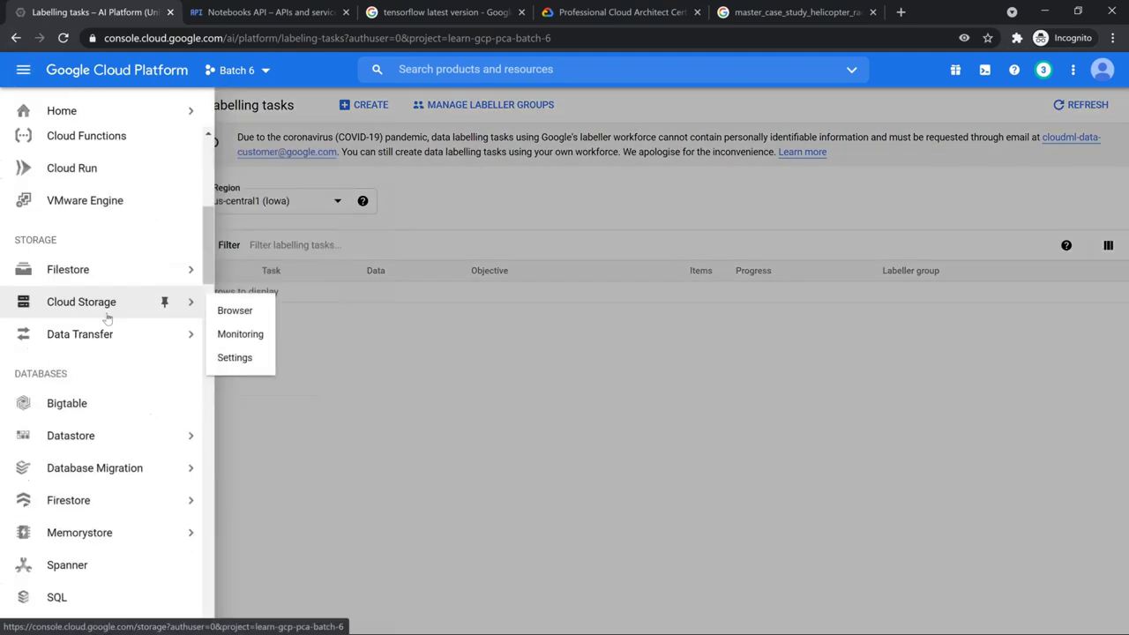
scroll(110, 329, down, 8)
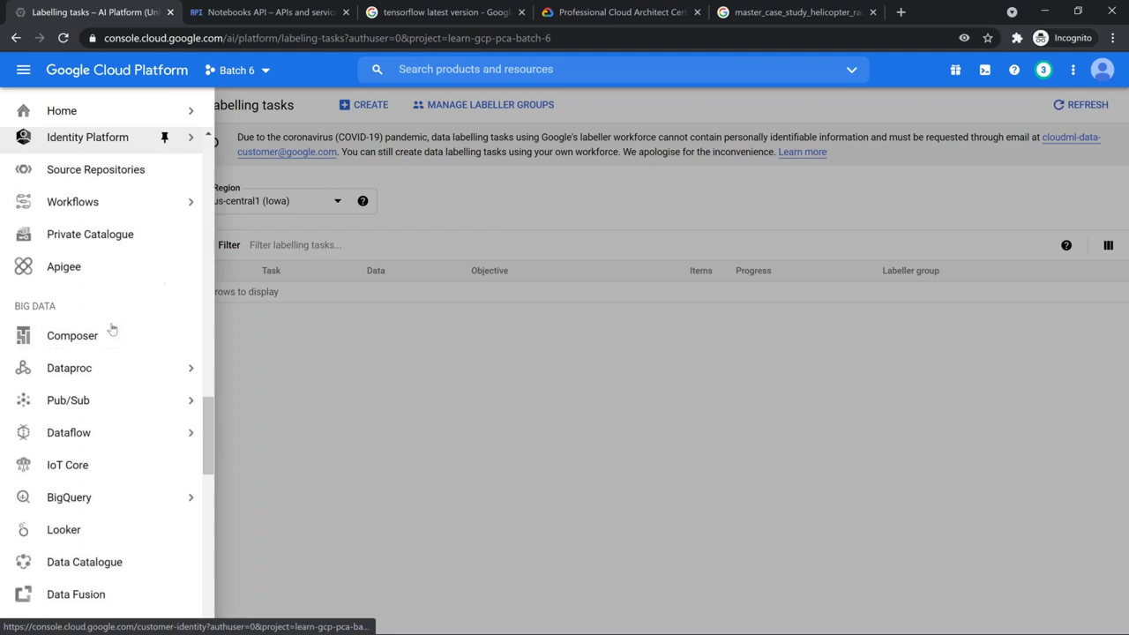
scroll(112, 329, down, 8)
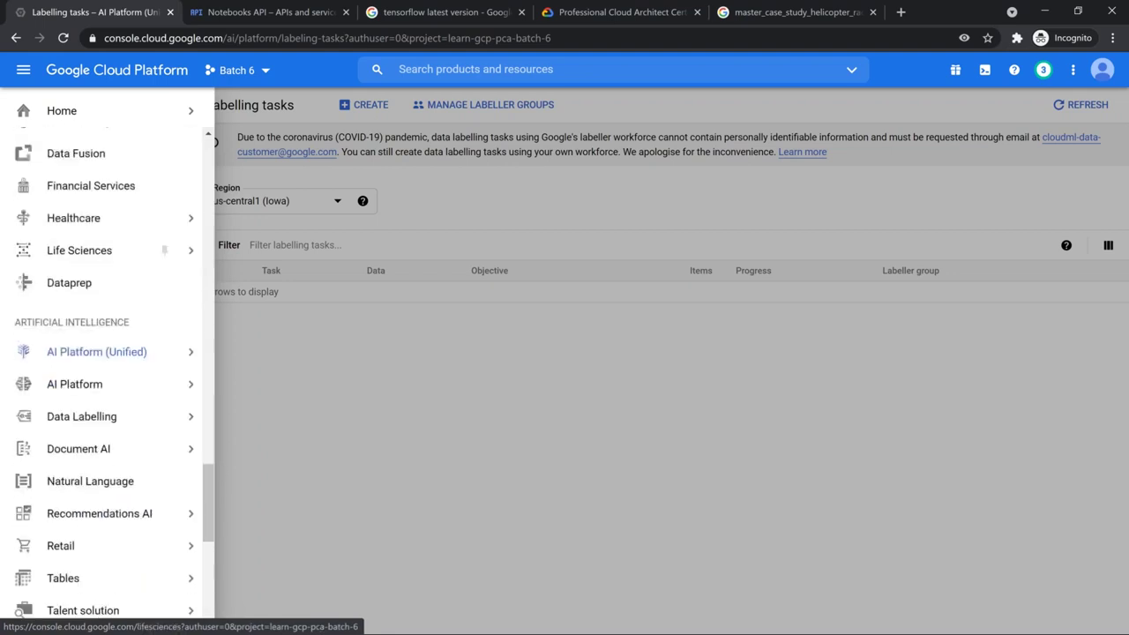
scroll(106, 353, up, 5)
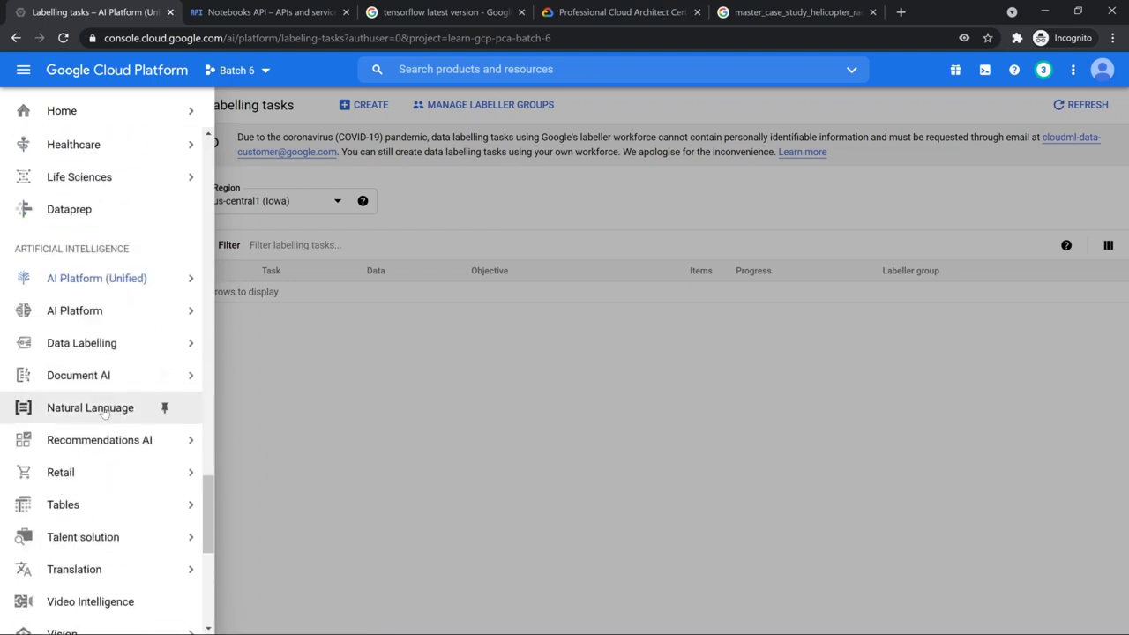
mouse_move(97, 278)
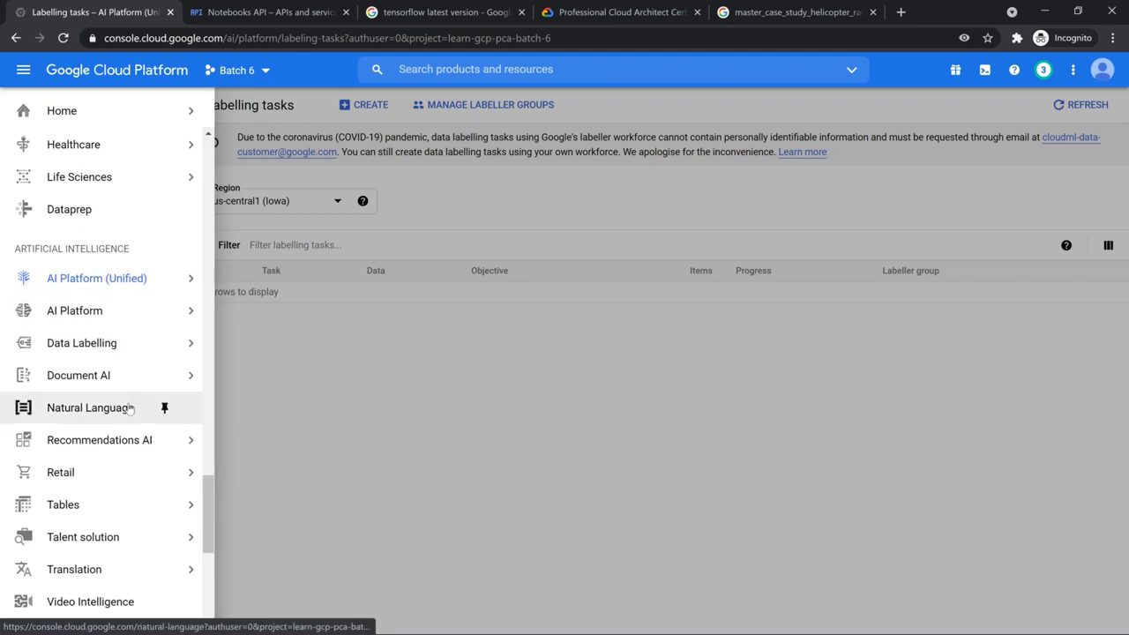
mouse_move(100, 349)
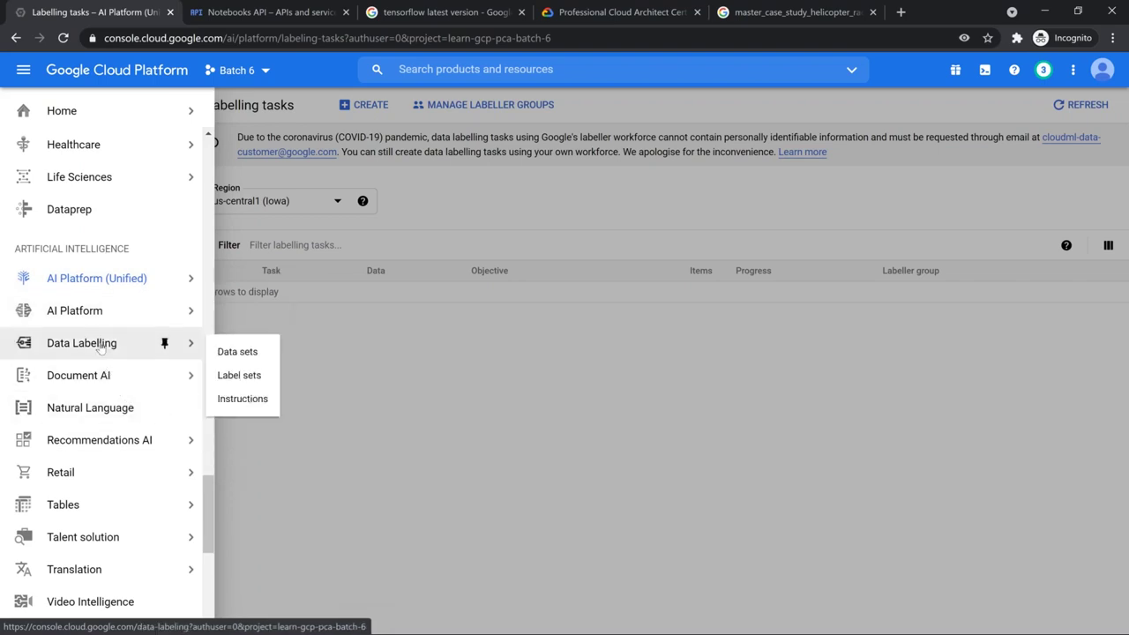
click(99, 349)
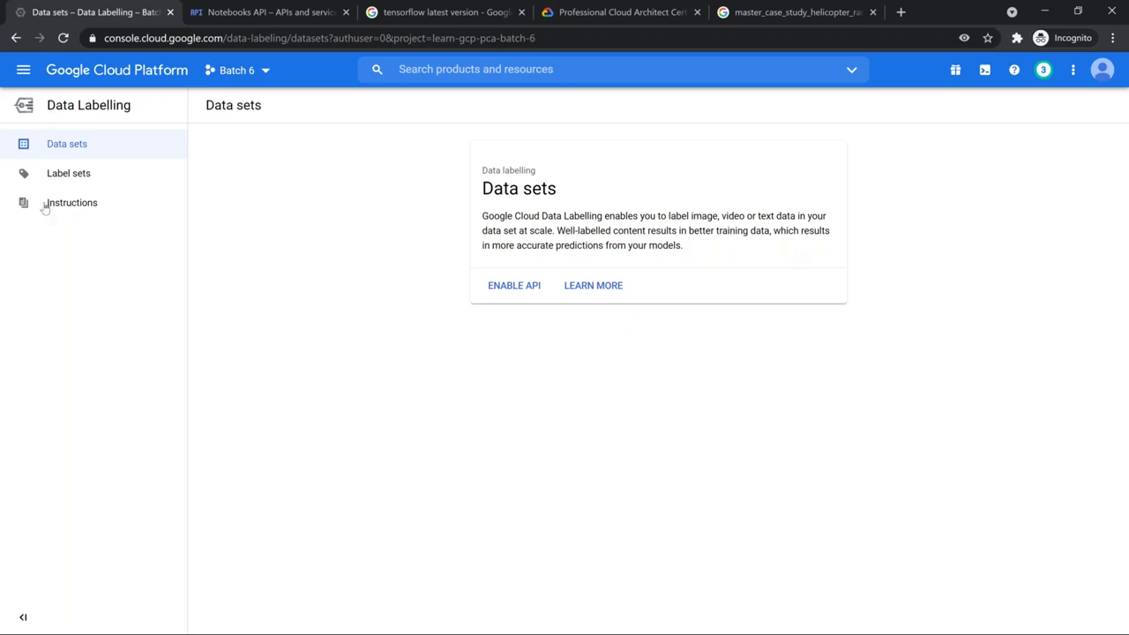
click(71, 211)
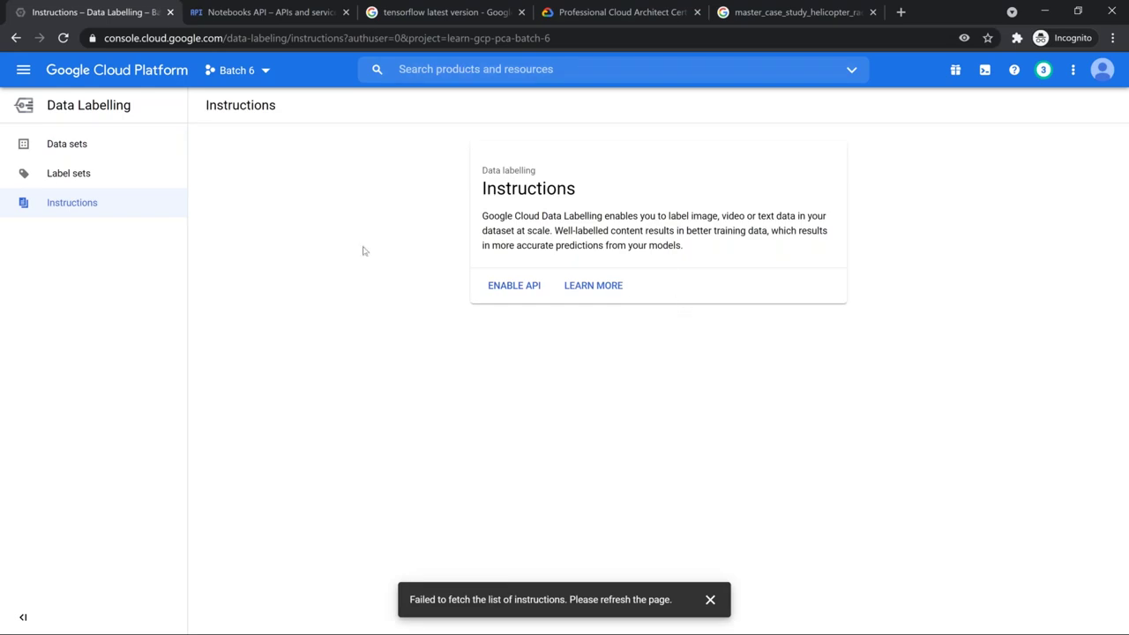
- Open the dashboard of the Recommendations AI service to read its description
click(24, 76)
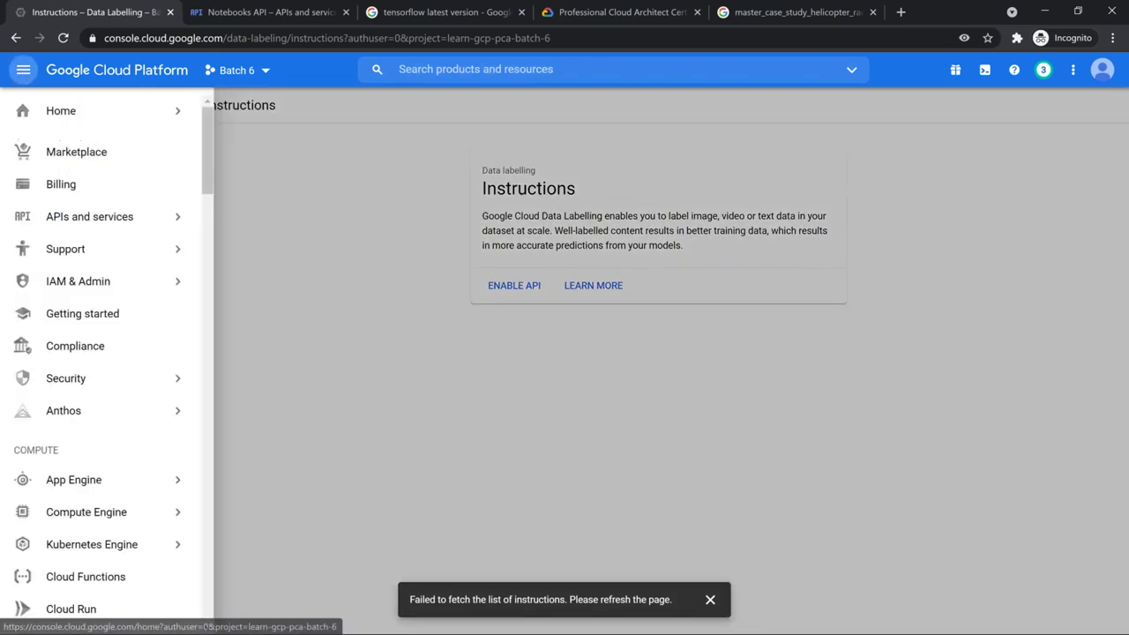
scroll(133, 371, down, 10)
mouse_move(134, 370)
scroll(133, 369, down, 10)
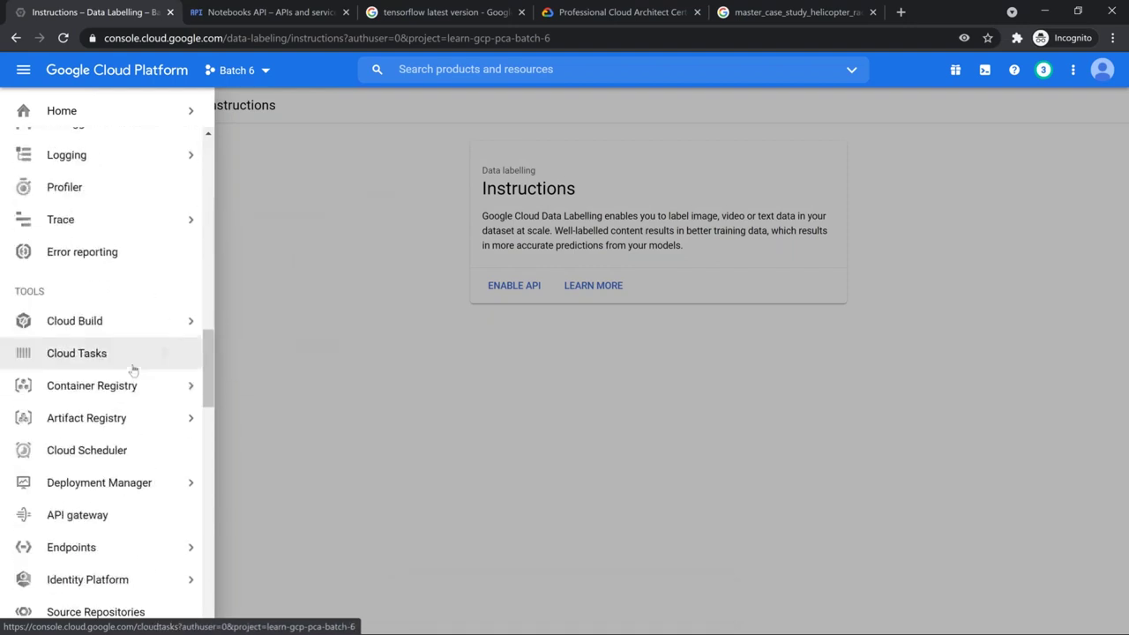
scroll(133, 363, down, 8)
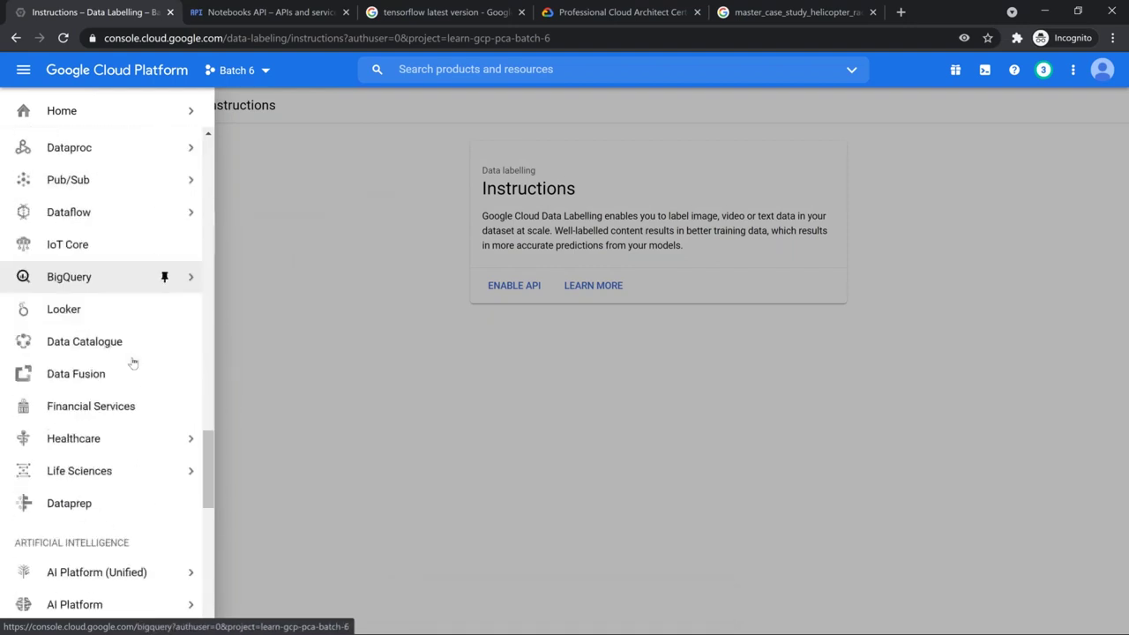
scroll(132, 351, up, 1)
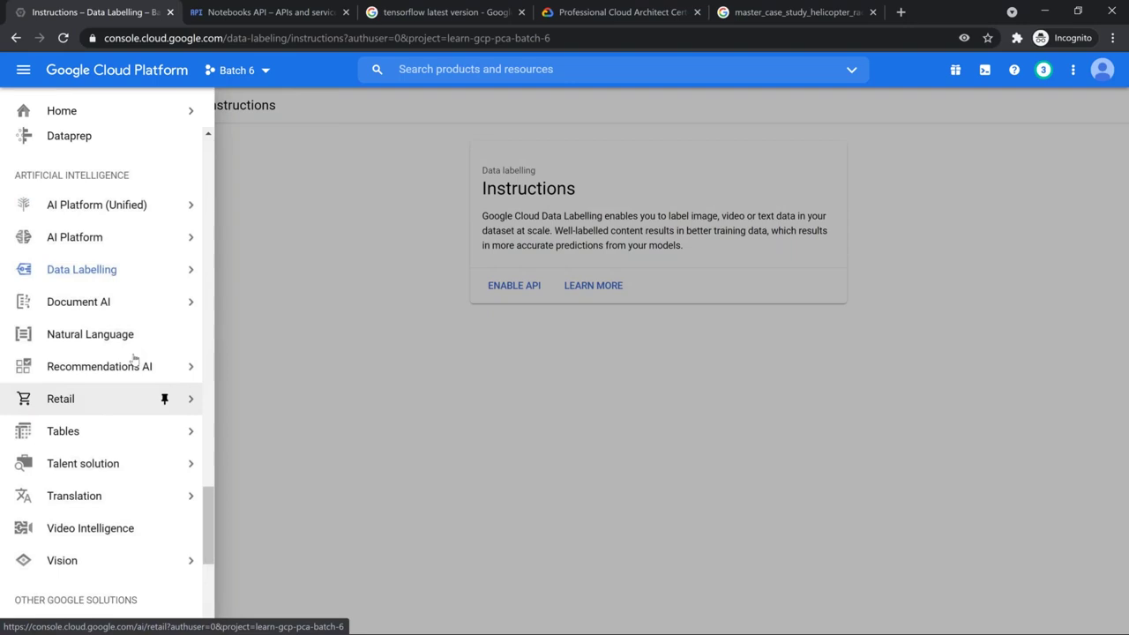
mouse_move(113, 257)
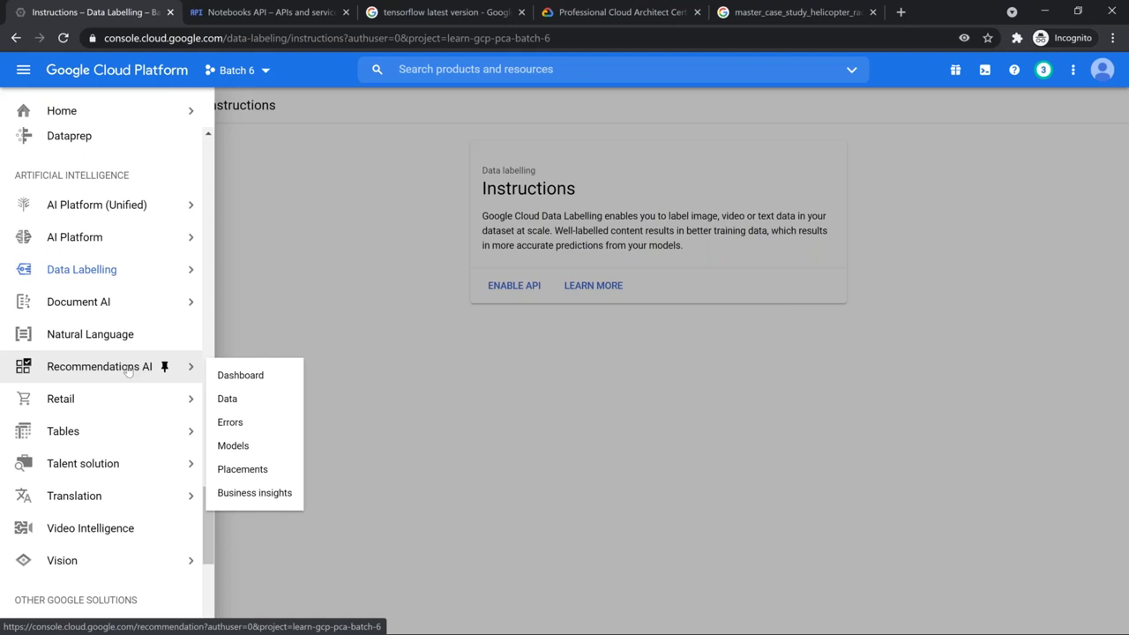
click(257, 379)
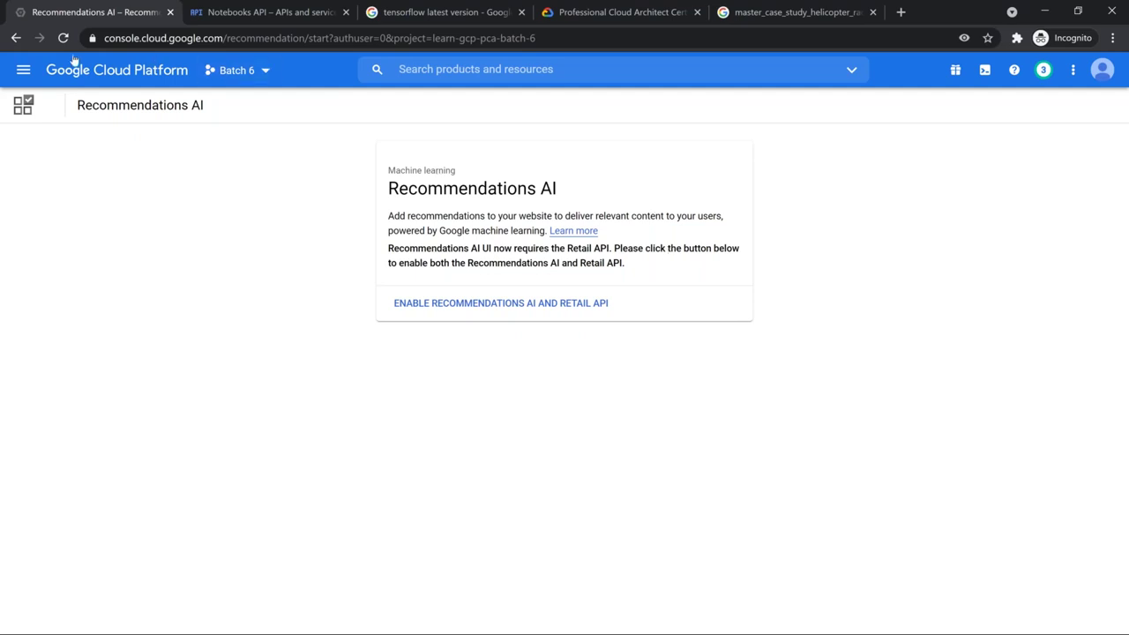
- Open the Talent solution overview, review the Cloud Talent Solution API page and return to Recommendations AI
click(23, 70)
scroll(97, 265, down, 10)
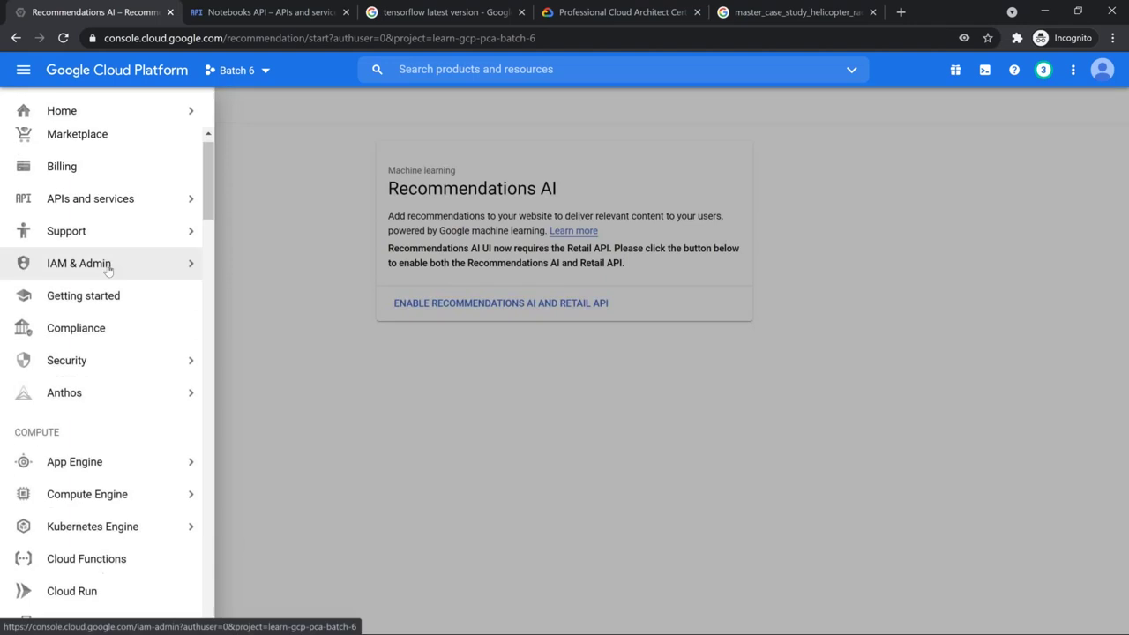
scroll(103, 291, down, 12)
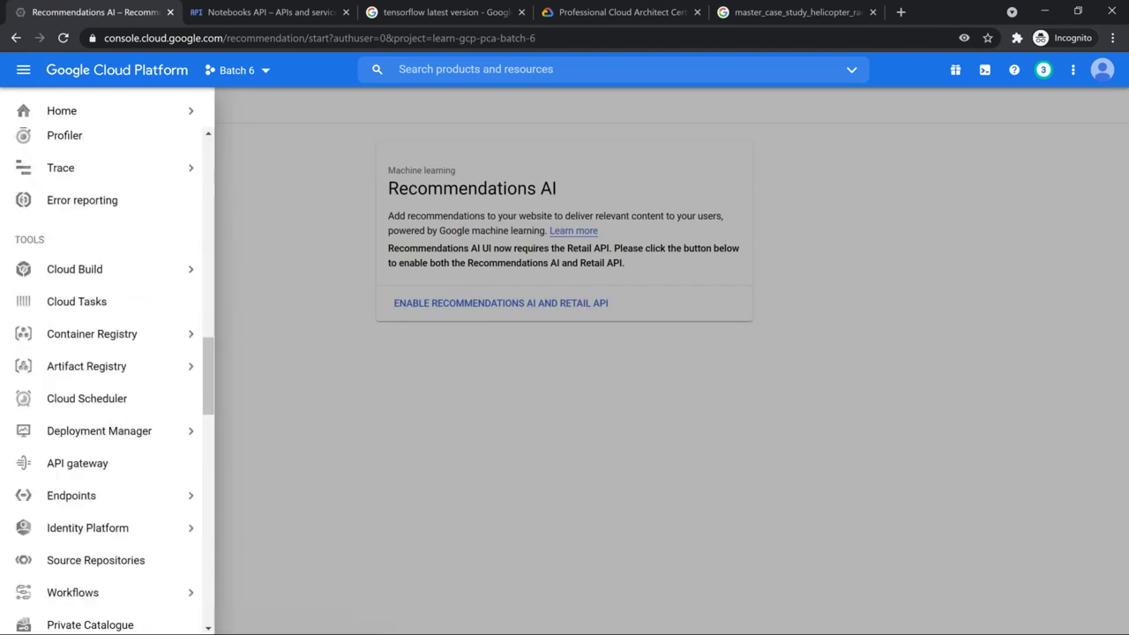
mouse_move(102, 293)
scroll(102, 293, down, 5)
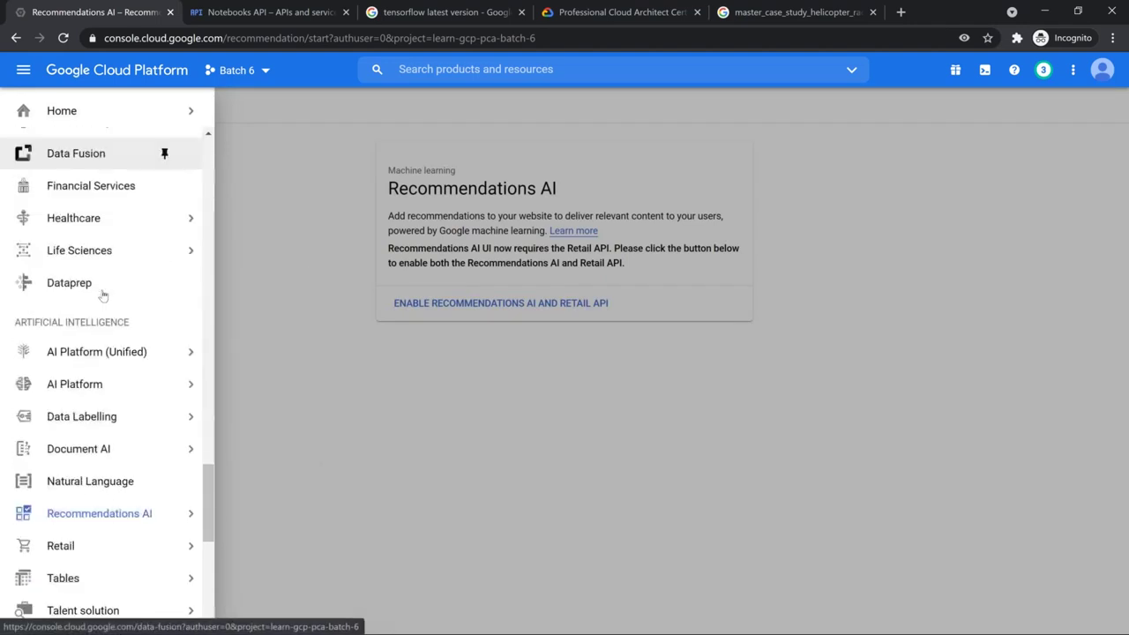
mouse_move(80, 344)
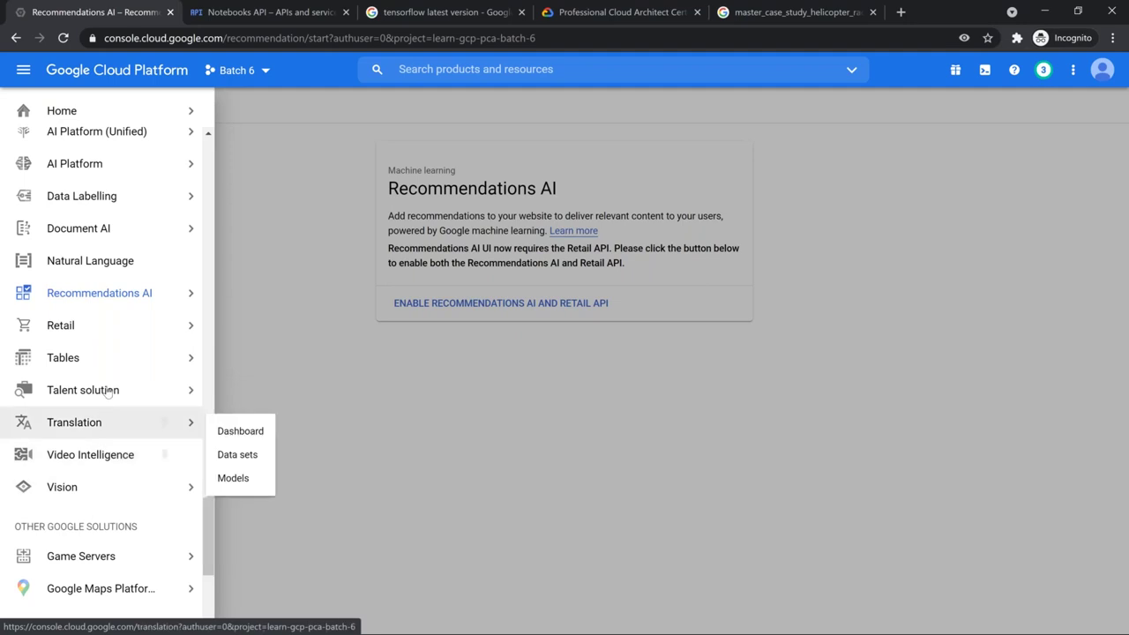
mouse_move(109, 393)
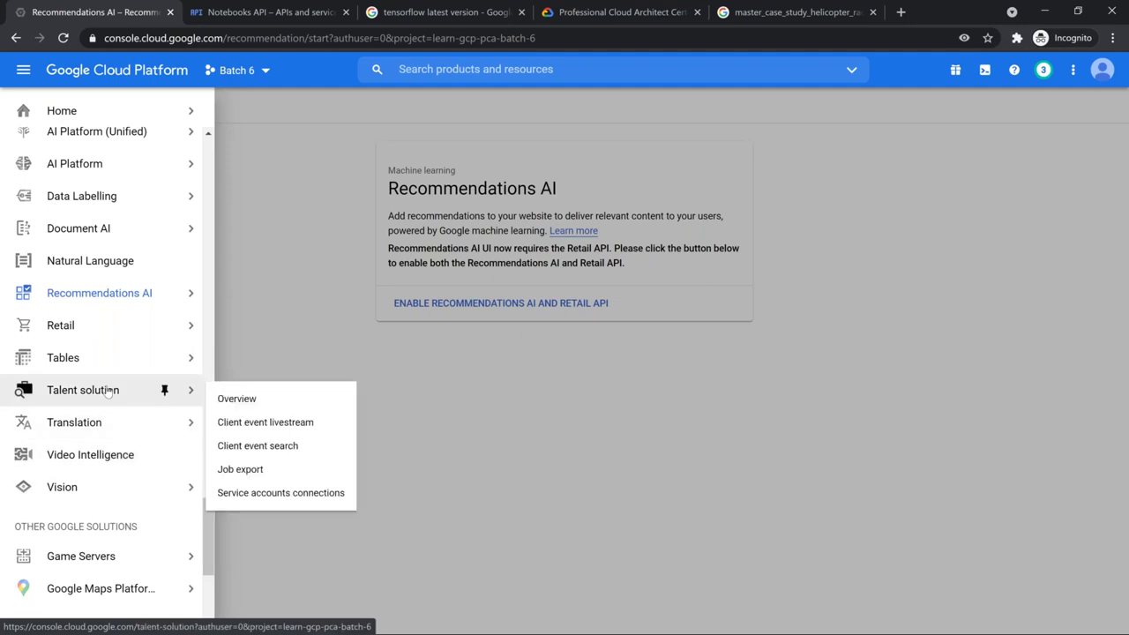
click(232, 401)
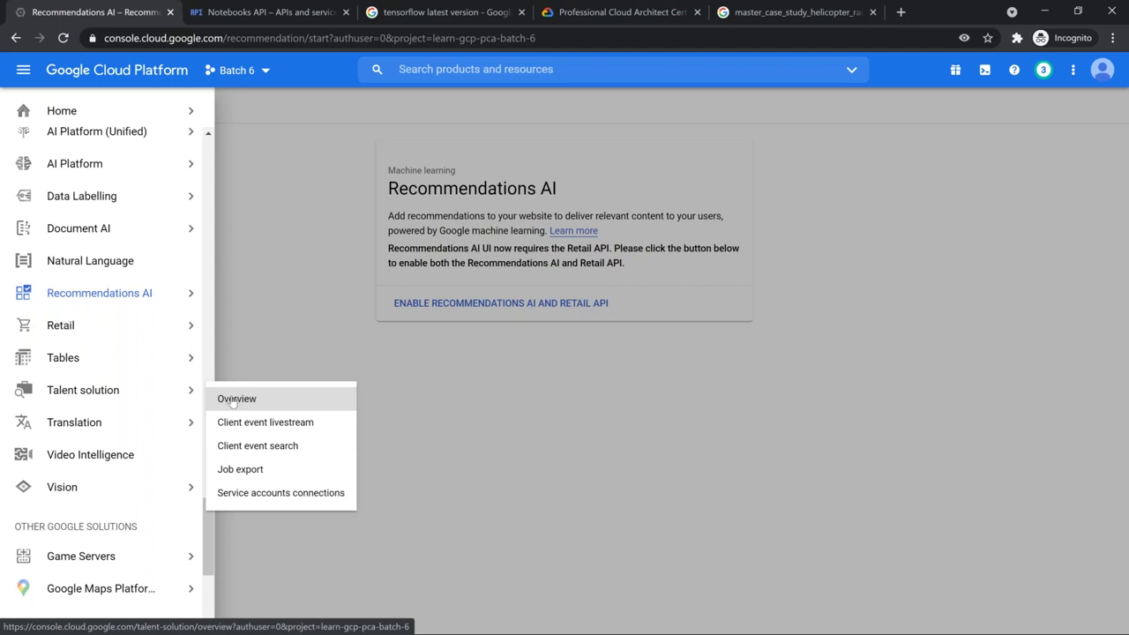
click(234, 399)
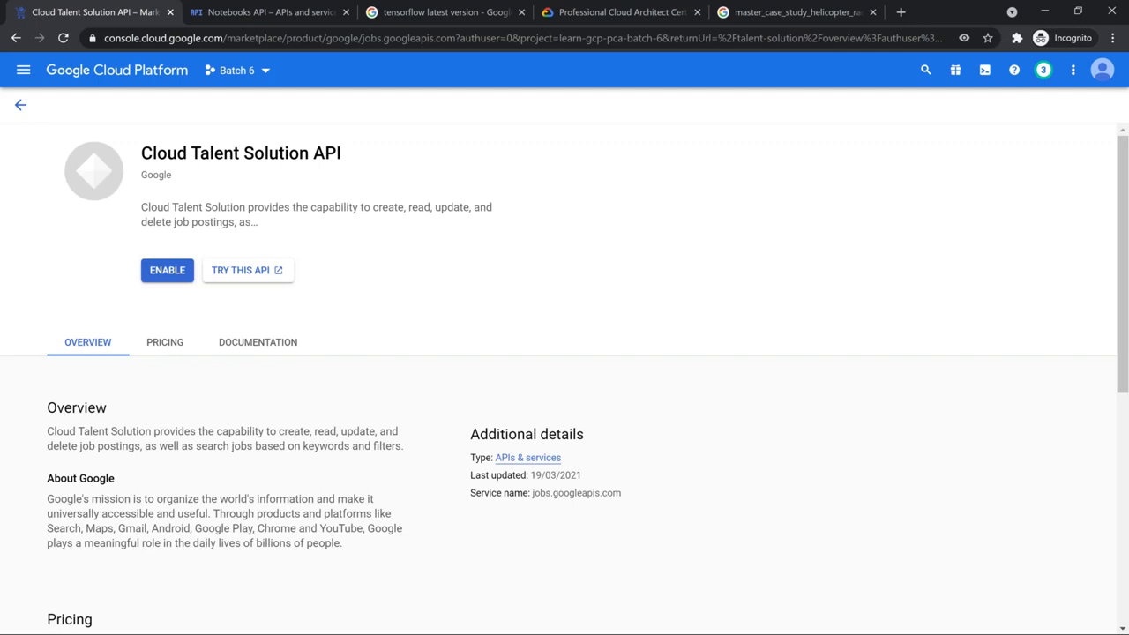
click(20, 104)
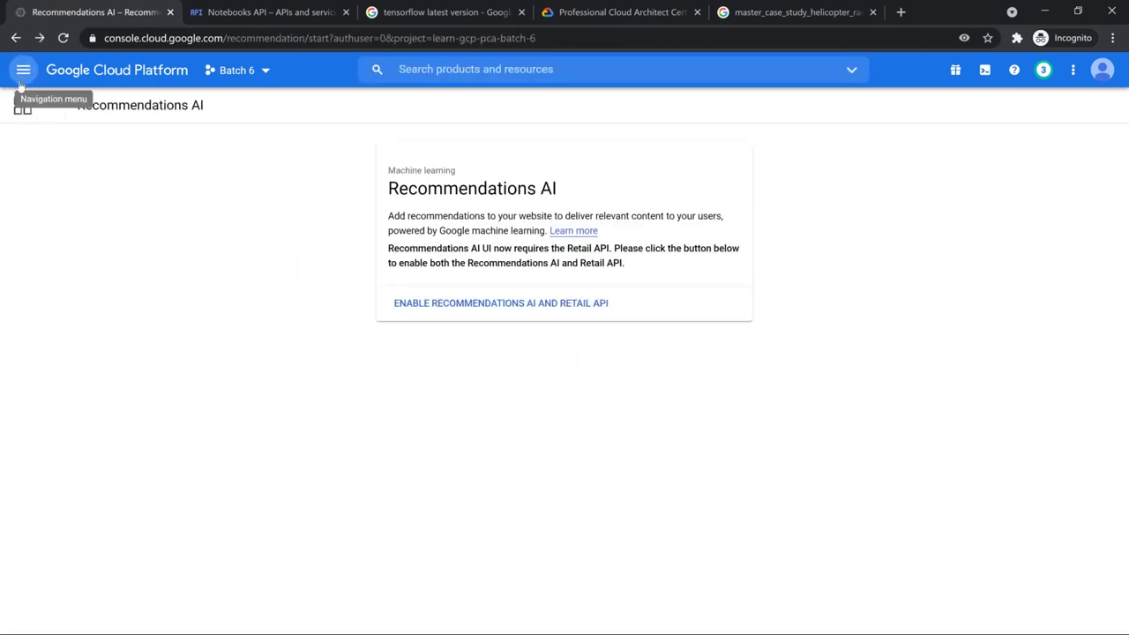
- Open the Retail service page in the Artificial Intelligence group to read its description
click(23, 74)
scroll(85, 386, down, 10)
scroll(107, 424, down, 10)
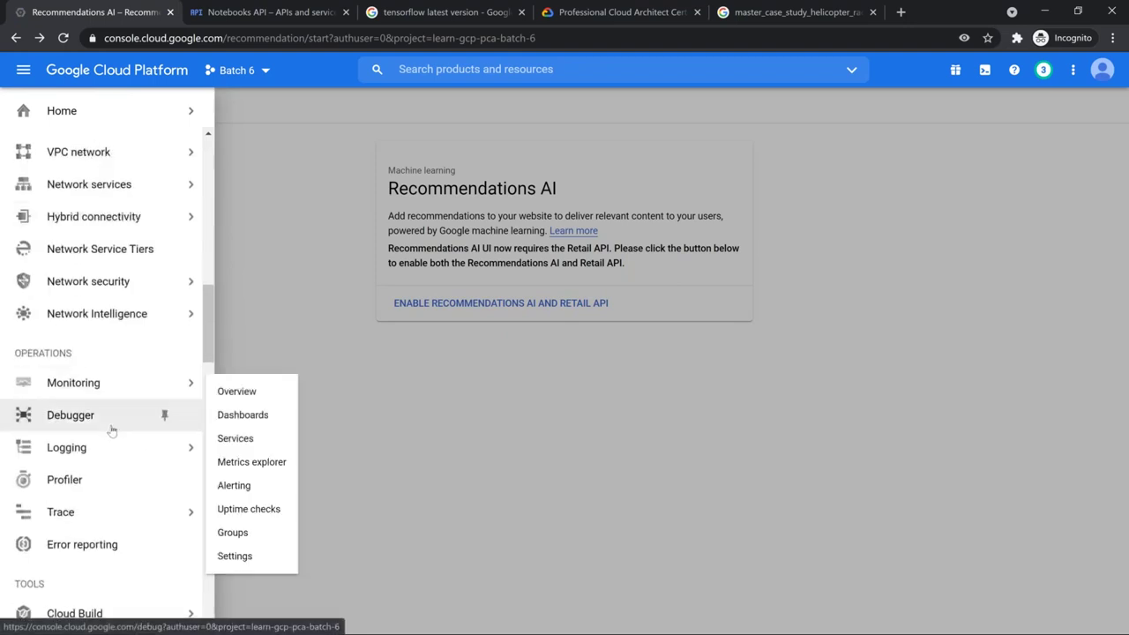
scroll(107, 425, down, 3)
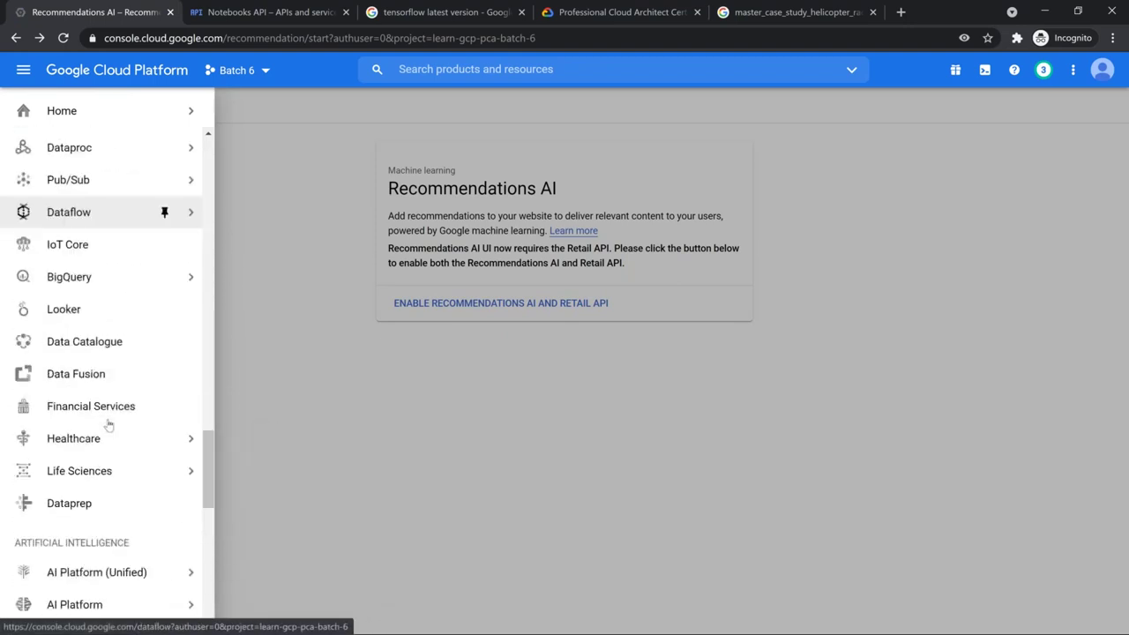
scroll(107, 370, down, 1)
scroll(107, 370, down, 3)
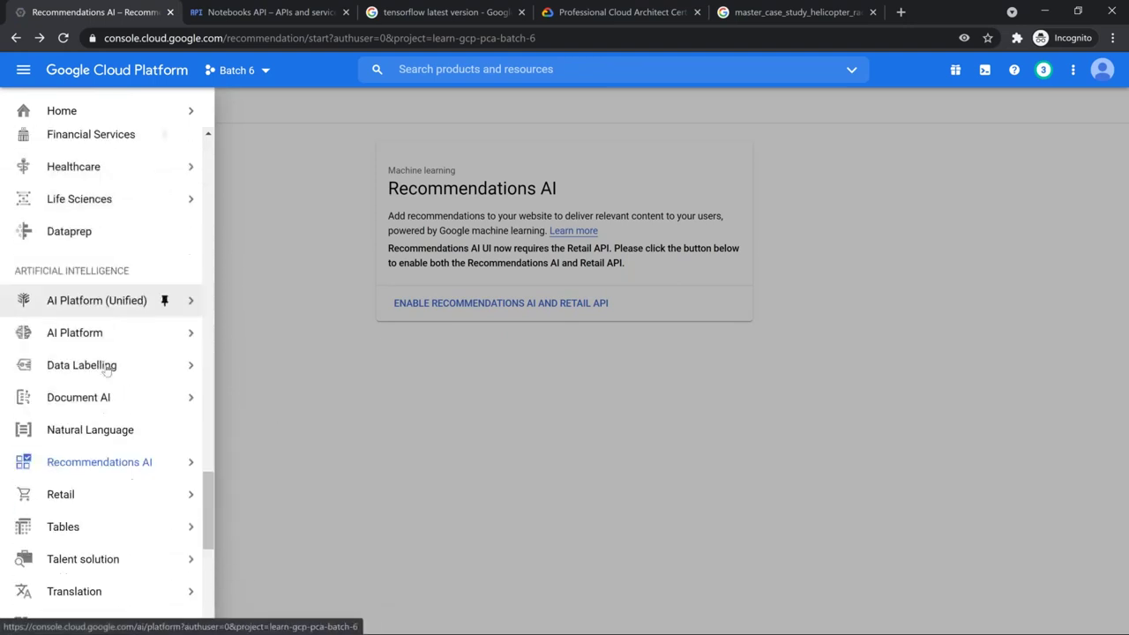
mouse_move(164, 399)
click(238, 410)
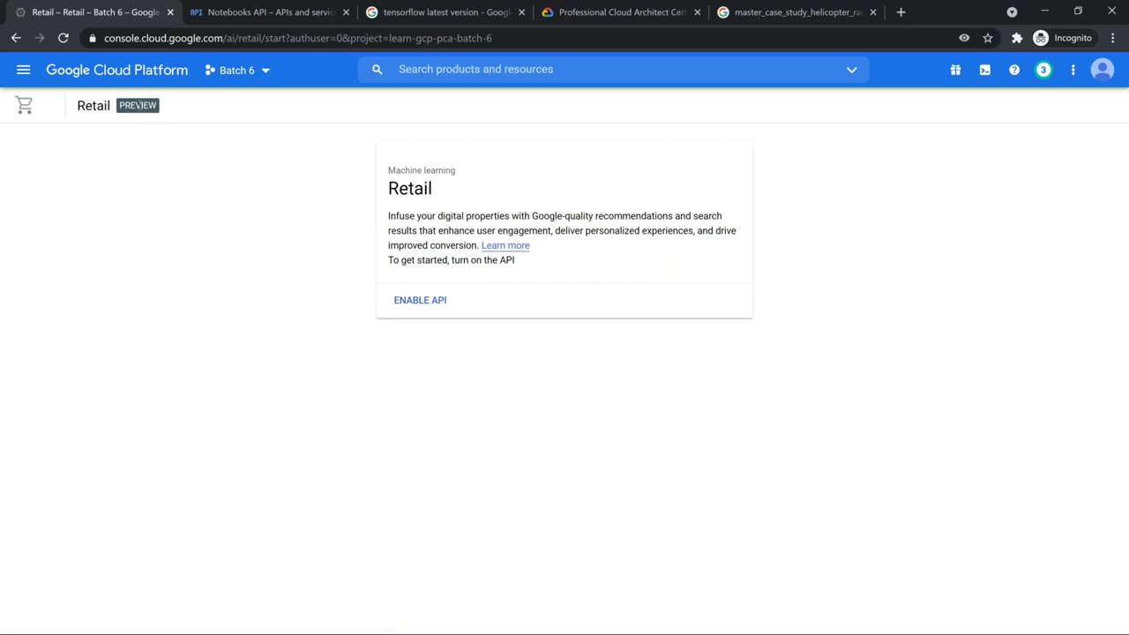
- Review the Artificial Intelligence services in the console's product list, comparing the entries under AI Platform and AI Platform (Unified)
click(24, 70)
scroll(113, 264, down, 5)
mouse_move(113, 278)
scroll(115, 282, down, 15)
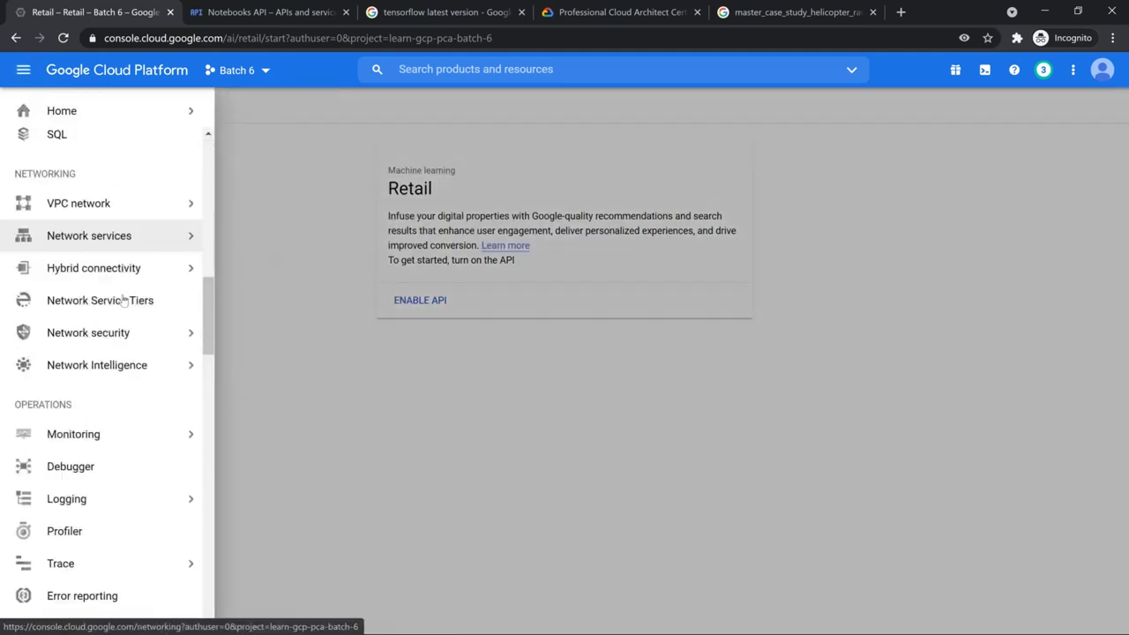
scroll(124, 303, down, 10)
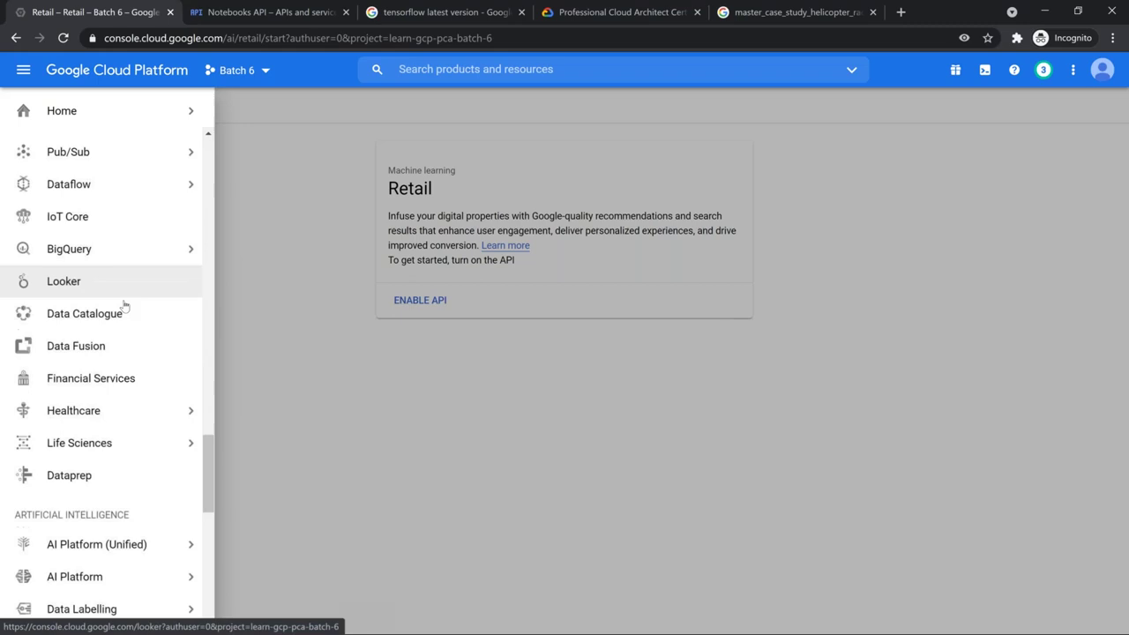
mouse_move(127, 330)
scroll(127, 330, up, 1)
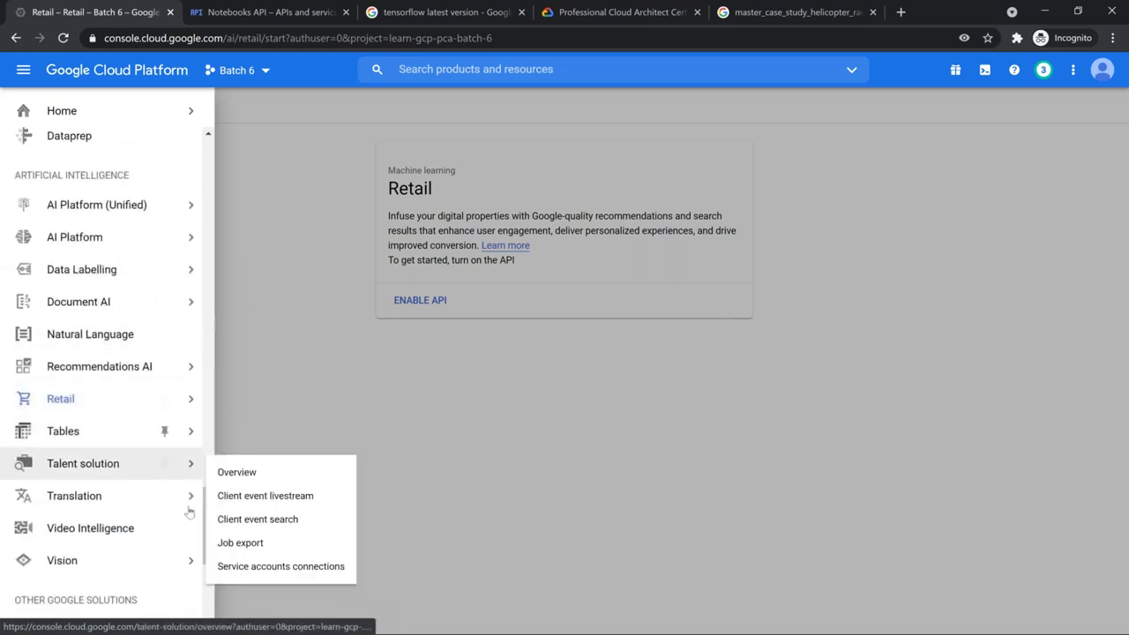
mouse_move(105, 248)
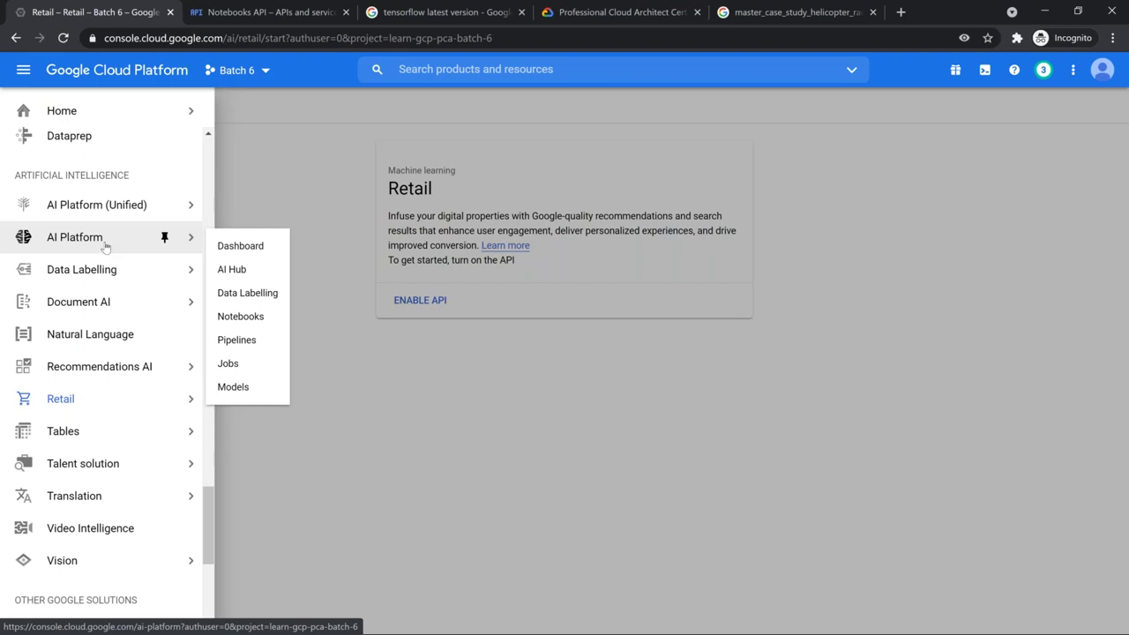
mouse_move(133, 199)
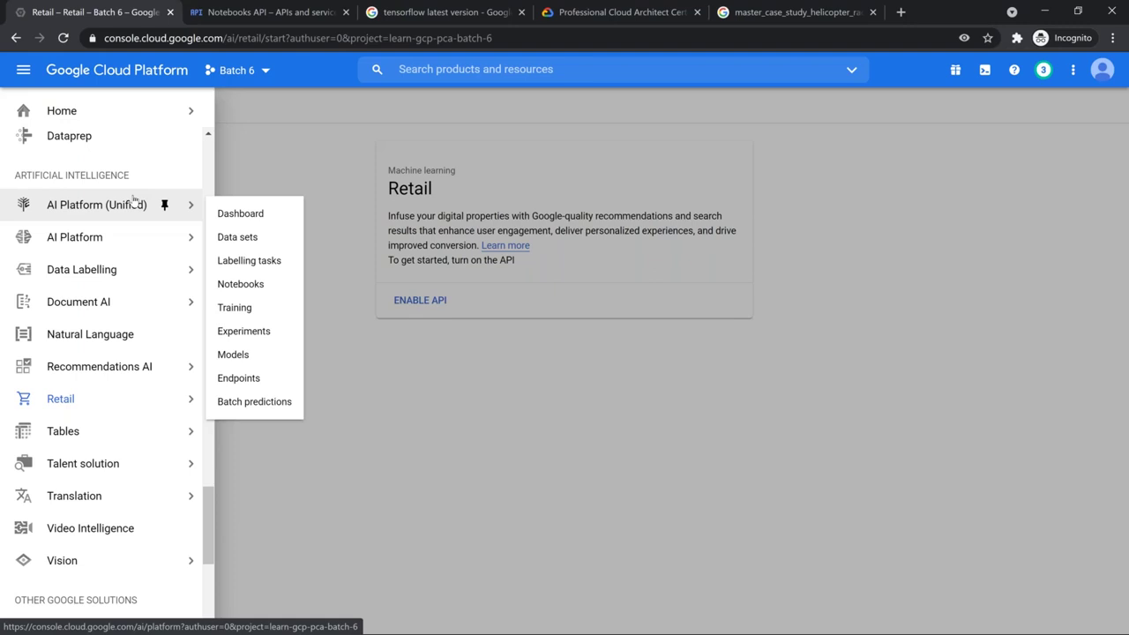
mouse_move(142, 231)
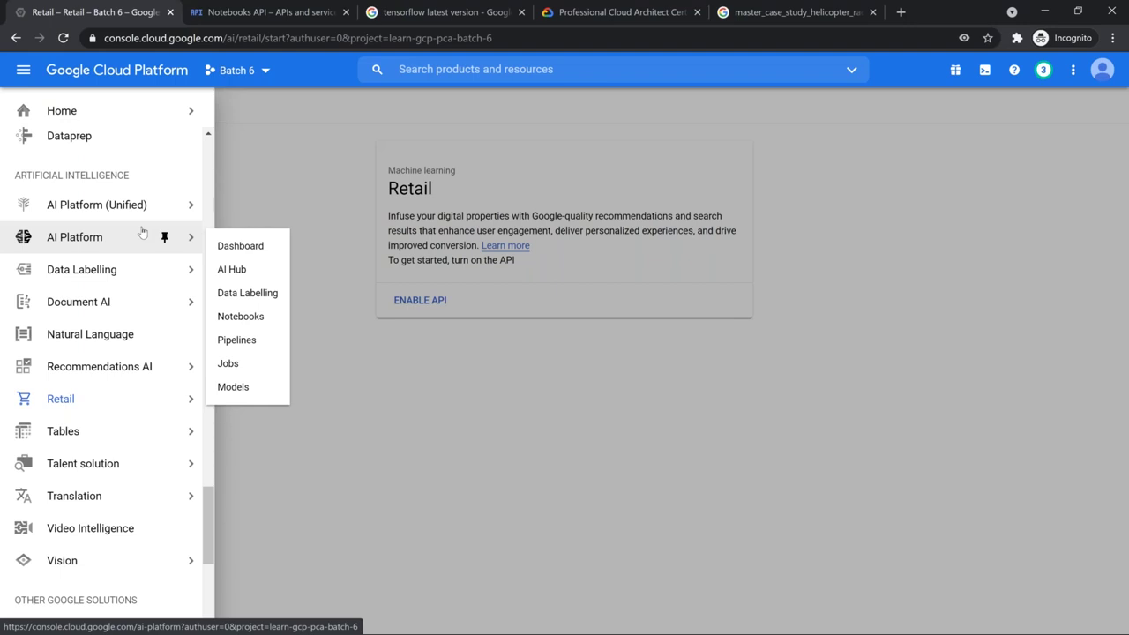
- Switch to the Google Slides presentation on the AI Platform slide and exit its full-screen mode
key(alt+Tab)
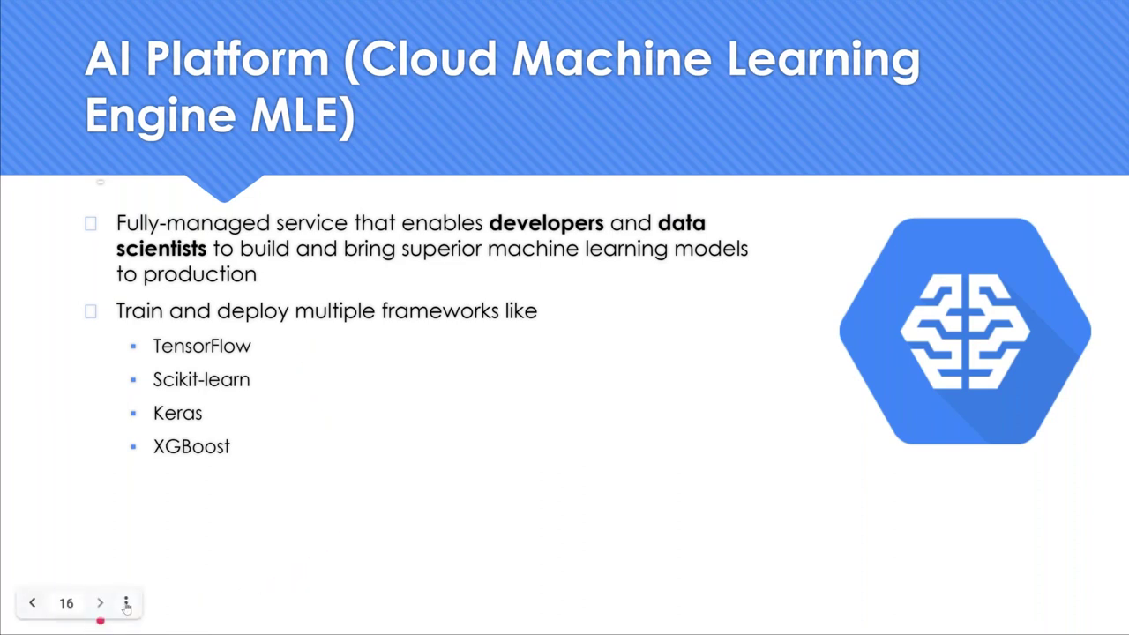
click(126, 604)
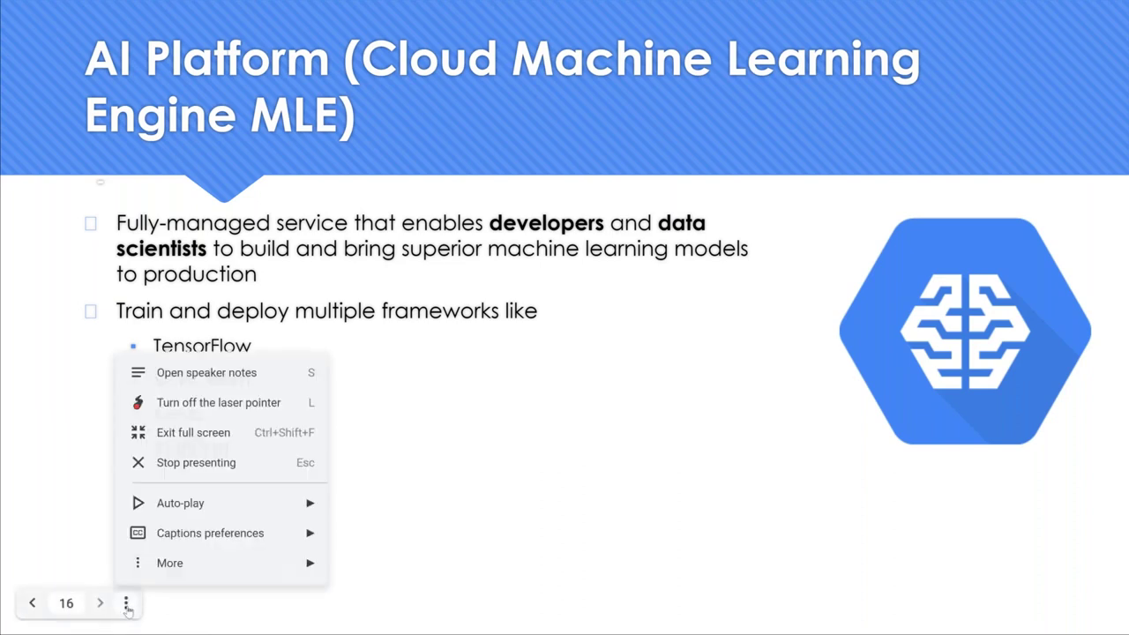
click(199, 443)
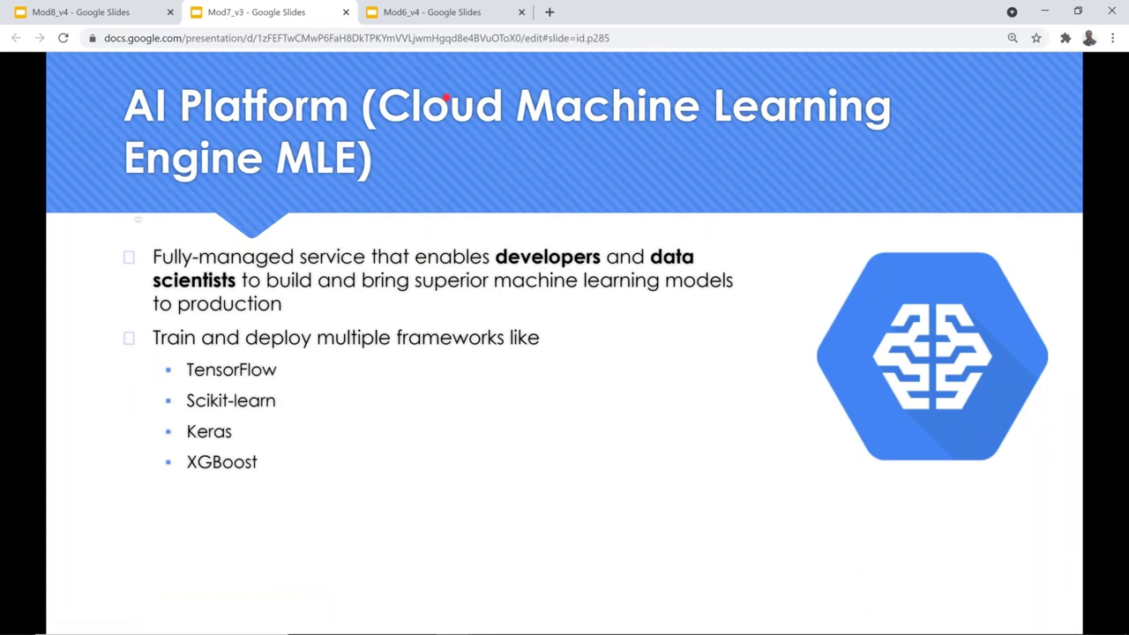
- Return to the Cloud console and examine the product list's Artificial Intelligence, Other Google Solutions and Partner Solutions groups
key(alt+Tab)
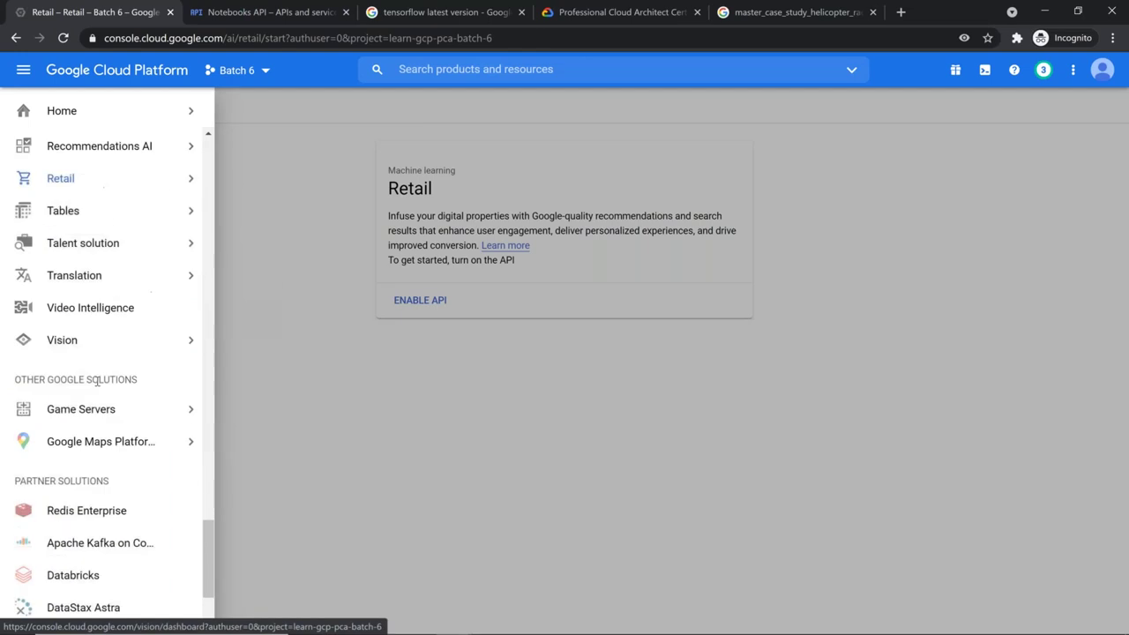
scroll(97, 381, down, 2)
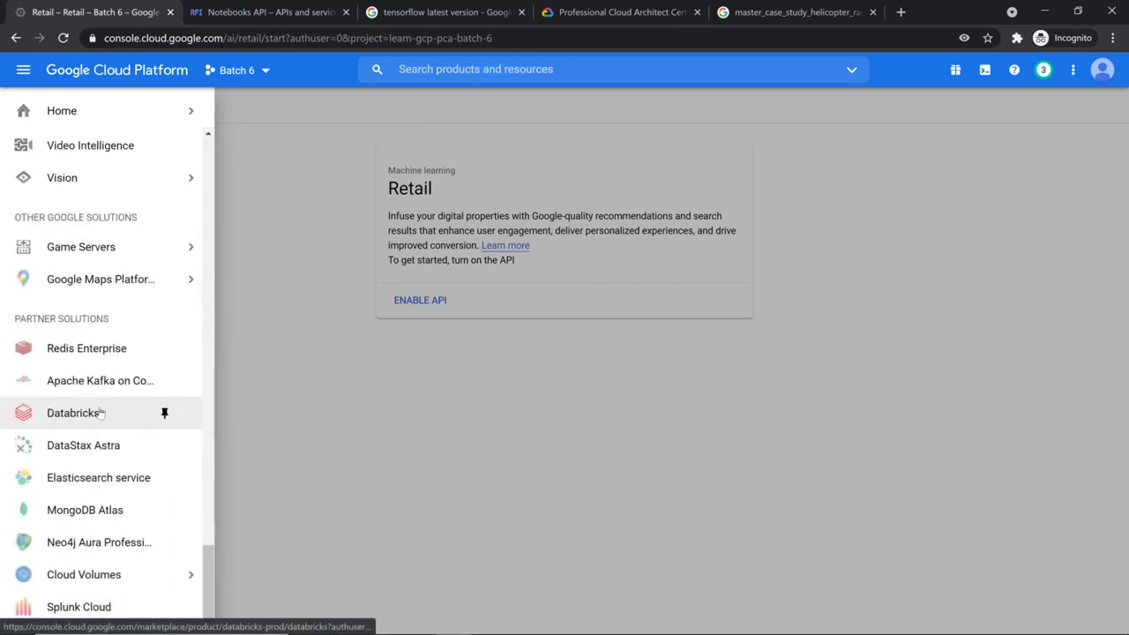
scroll(102, 413, up, 7)
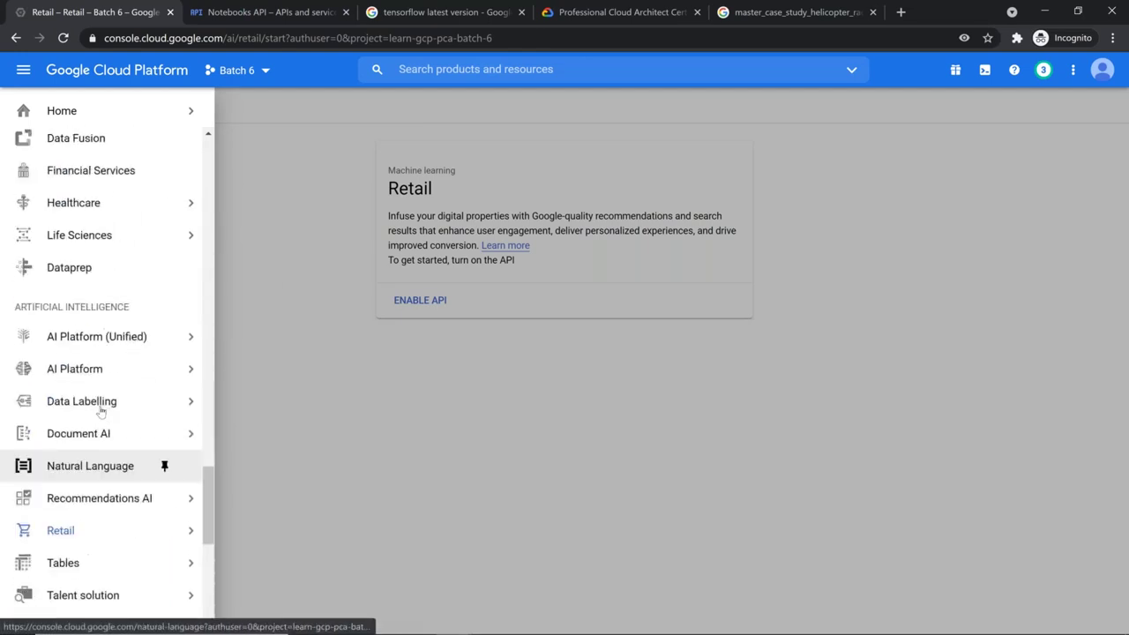
mouse_move(142, 336)
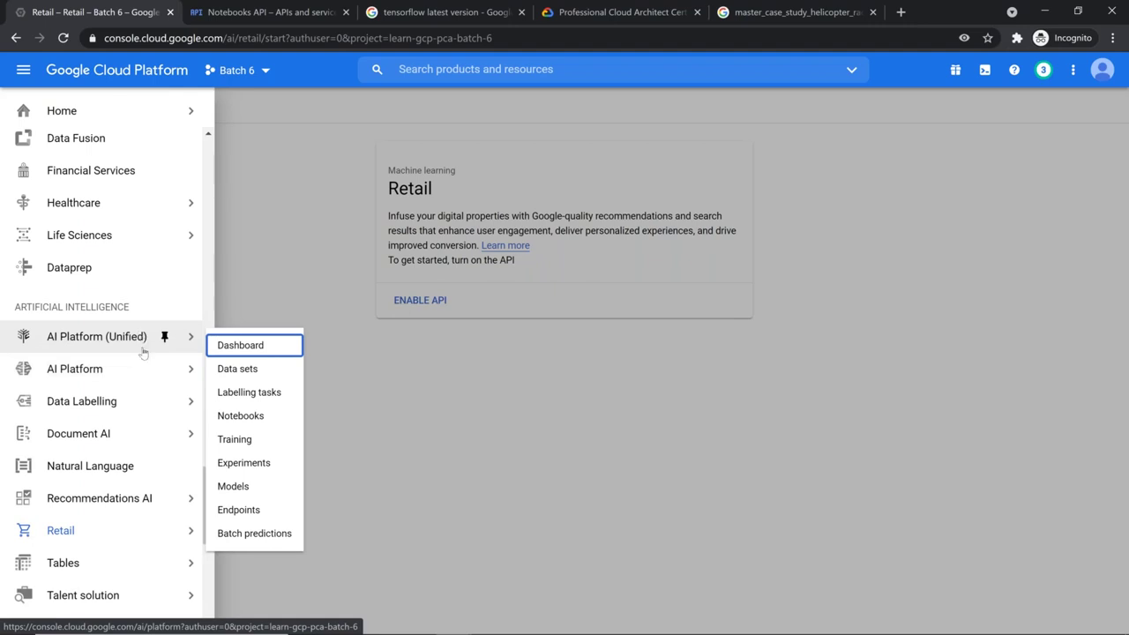
mouse_move(138, 371)
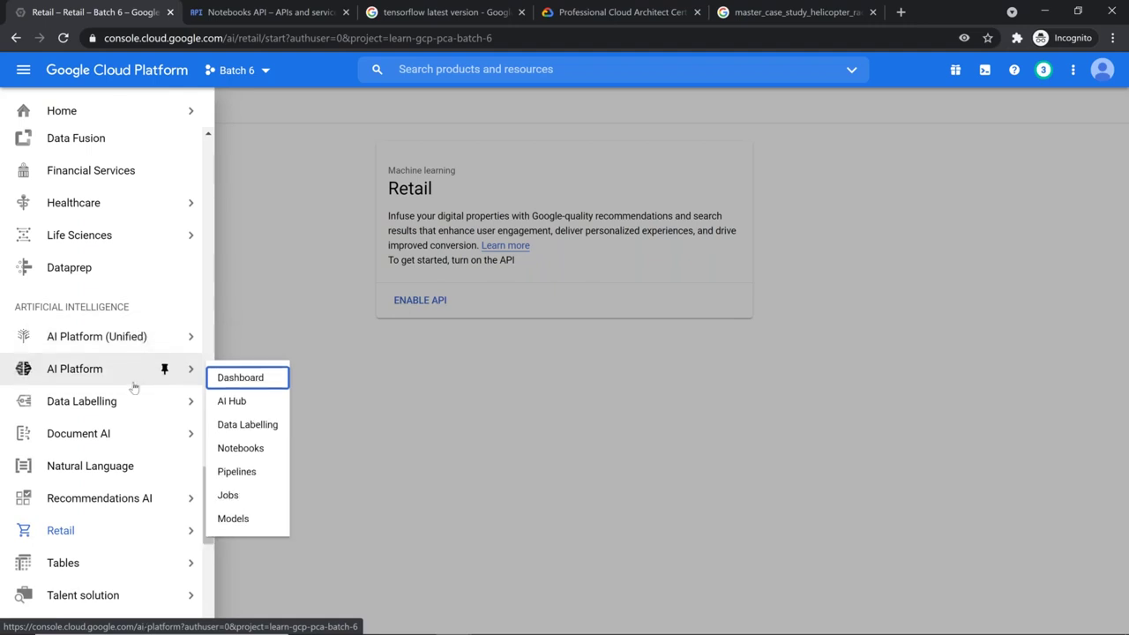
mouse_move(130, 404)
mouse_move(116, 450)
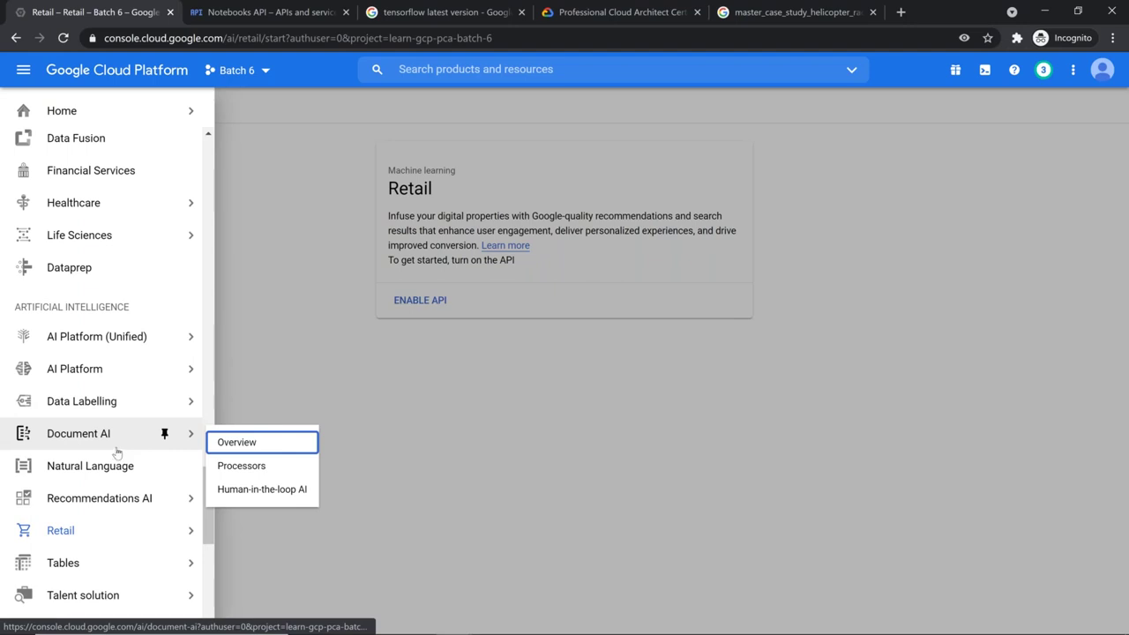
scroll(116, 452, down, 3)
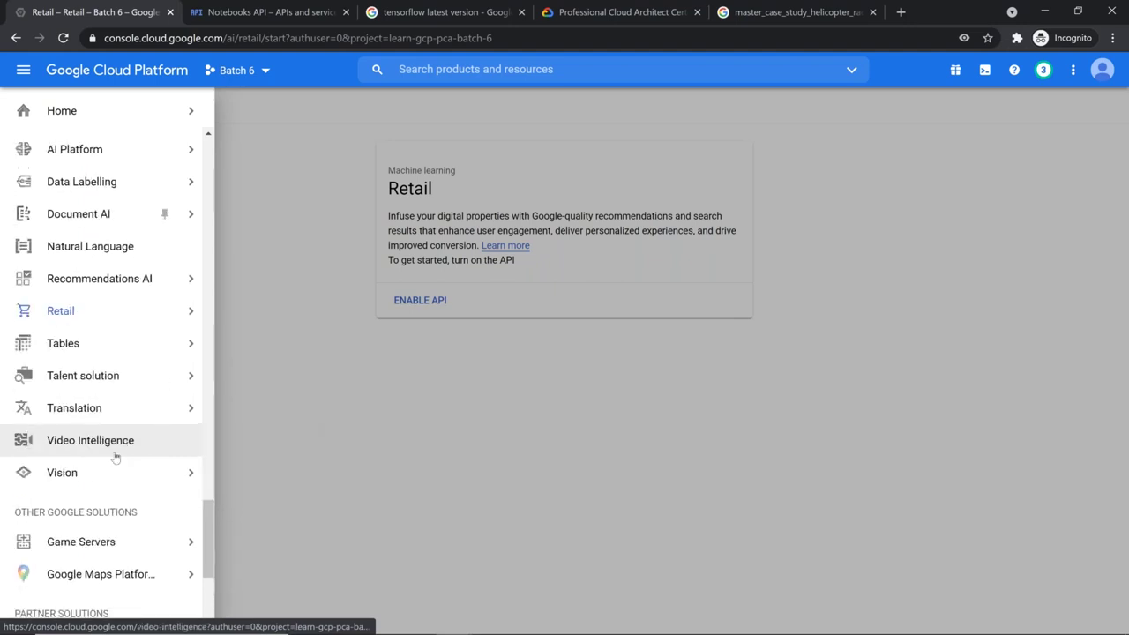
scroll(115, 455, down, 3)
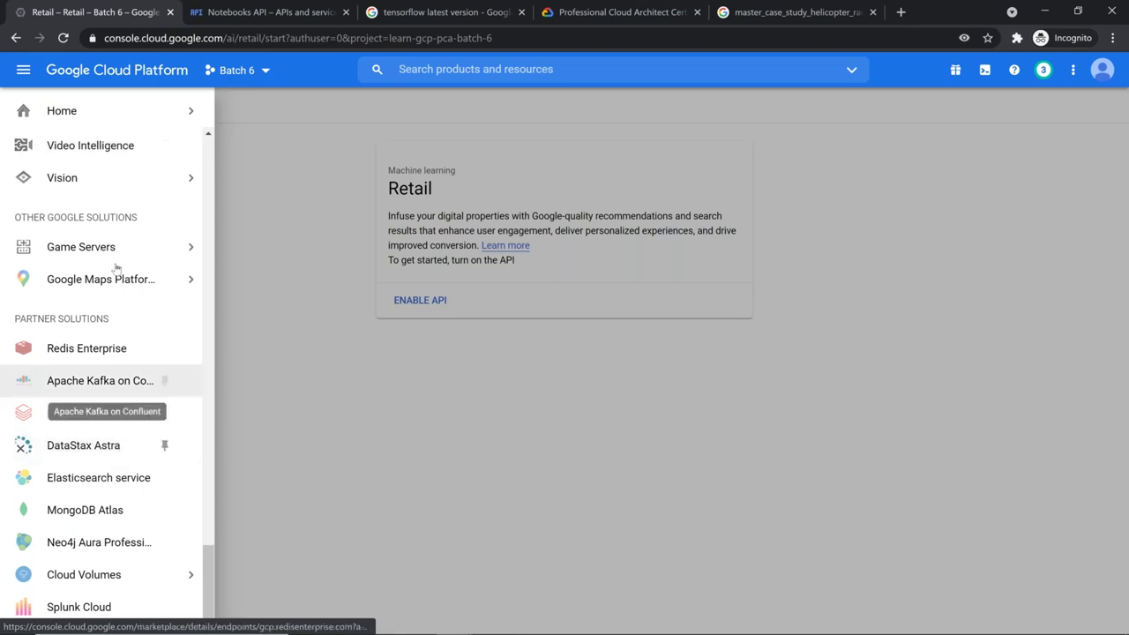
scroll(115, 265, up, 10)
scroll(124, 175, up, 15)
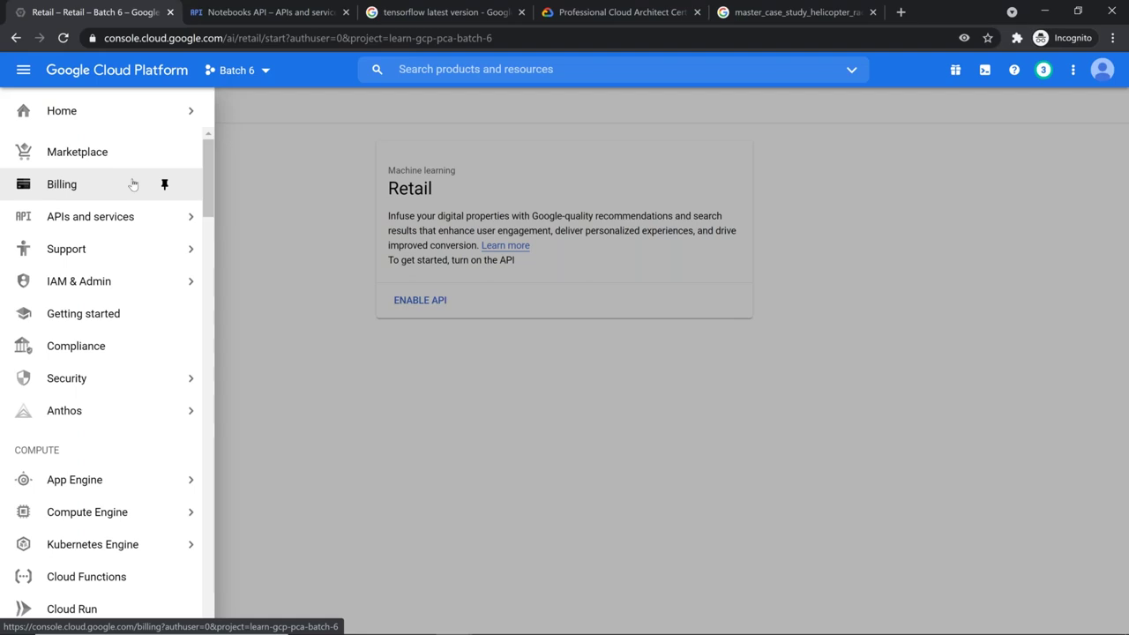
- Switch from the Cloud console to the Mod7_v3 presentation in Google Slides
key(alt+Tab)
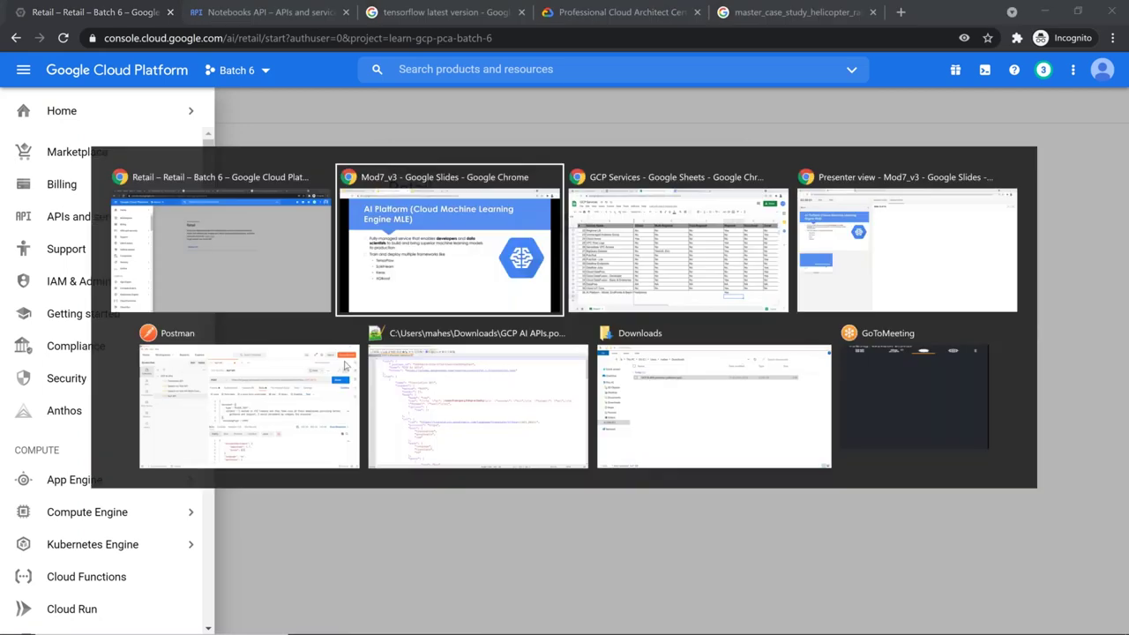